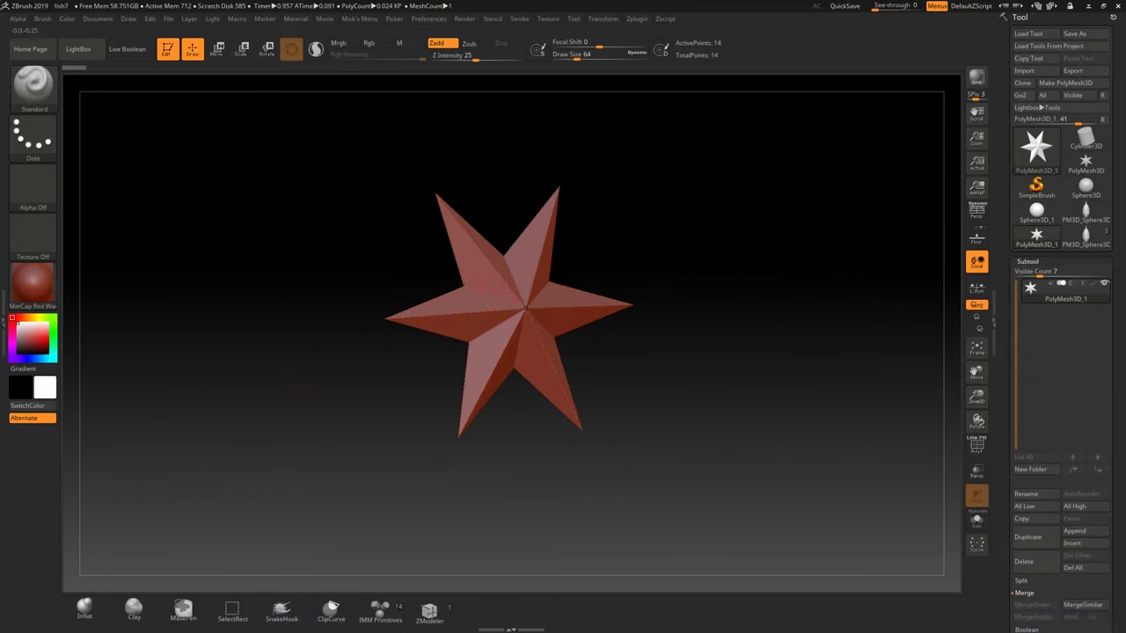
pyautogui.moveTo(609, 188); pyautogui.dragTo(627, 163)
pyautogui.moveTo(619, 239); pyautogui.dragTo(631, 160)
pyautogui.moveTo(669, 220); pyautogui.dragTo(614, 256)
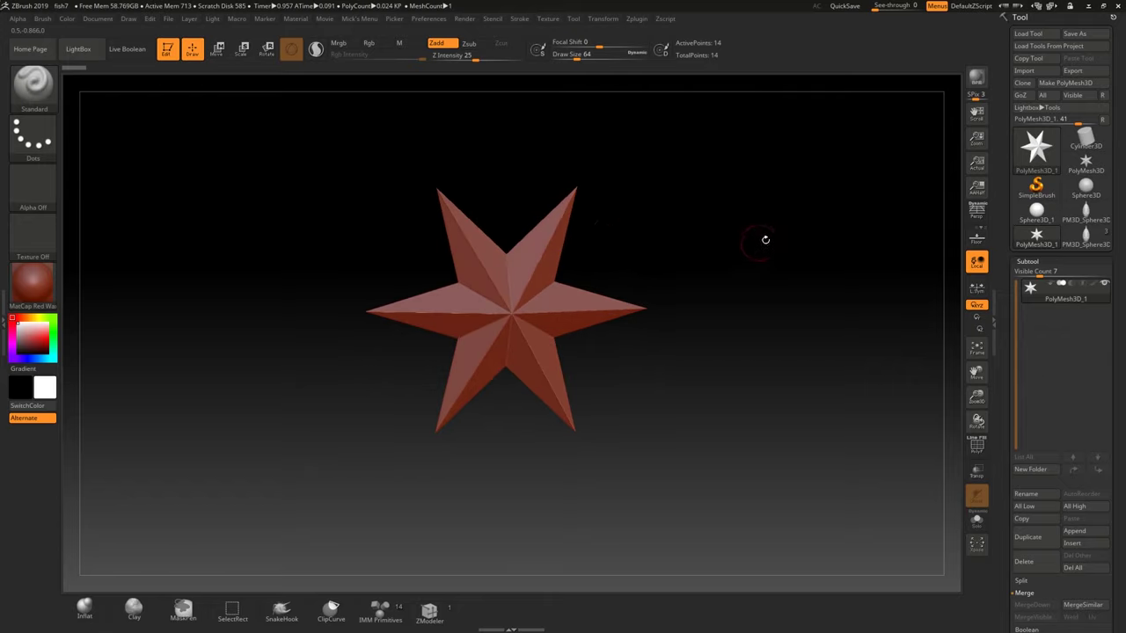
# Switch the active tool to the multi-part fish model and show the fish from its side.
pyautogui.moveTo(1060, 245)
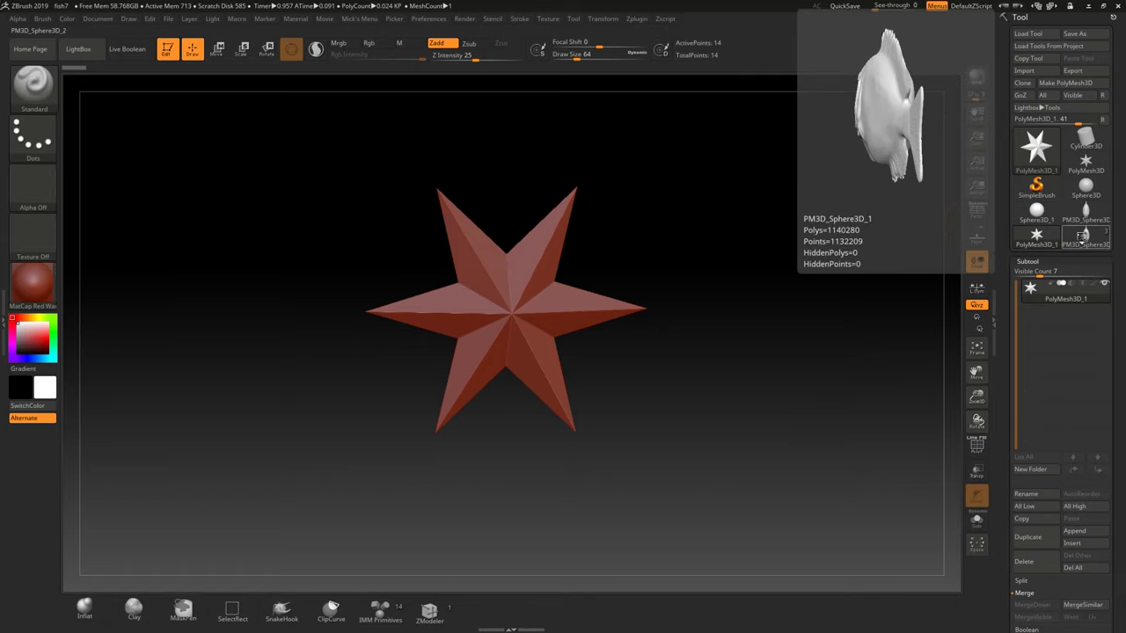
pyautogui.click(1073, 242)
pyautogui.moveTo(676, 246); pyautogui.dragTo(449, 281)
pyautogui.moveTo(448, 282); pyautogui.dragTo(491, 299, button='right')
pyautogui.moveTo(484, 258)
pyautogui.keyDown('alt'); pyautogui.mouseDown(button='right')
pyautogui.moveTo(455, 304)
pyautogui.moveTo(433, 250)
pyautogui.mouseUp(button='right'); pyautogui.keyUp('alt')
pyautogui.moveTo(433, 312)
pyautogui.keyDown('ctrl'); pyautogui.mouseDown(button='right')
pyautogui.moveTo(431, 273)
pyautogui.moveTo(430, 320)
pyautogui.moveTo(434, 288)
pyautogui.moveTo(493, 276)
pyautogui.mouseUp(button='right'); pyautogui.keyUp('ctrl')
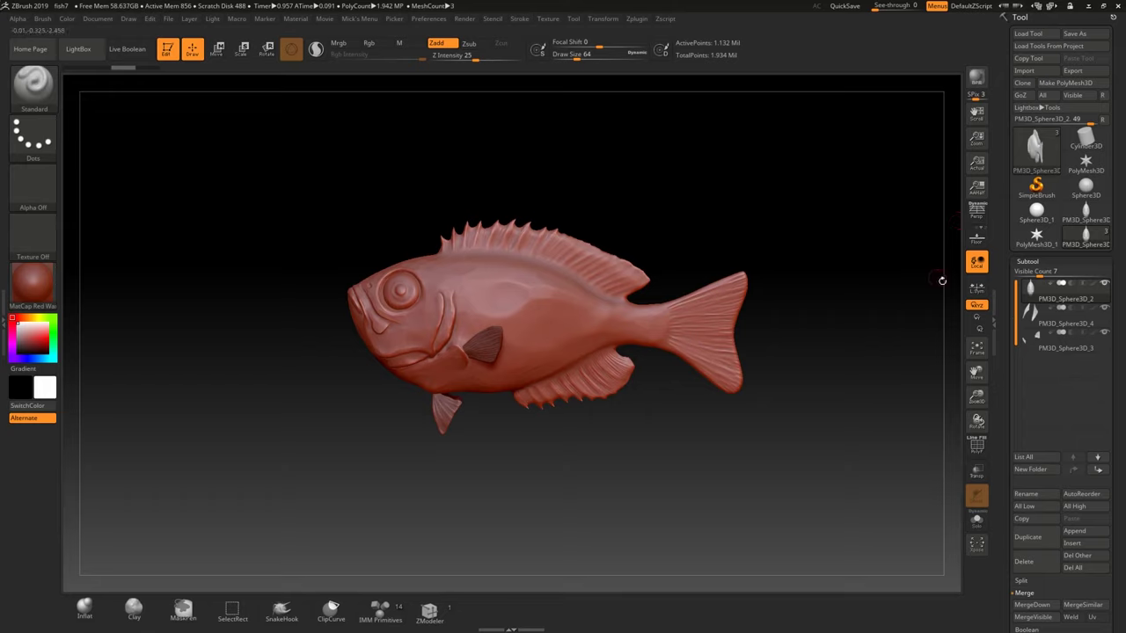
# Examine the fish's two separate fin subtools, PM3D_Sphere3D_4 and PM3D_Sphere3D_3.
pyautogui.click(1066, 323)
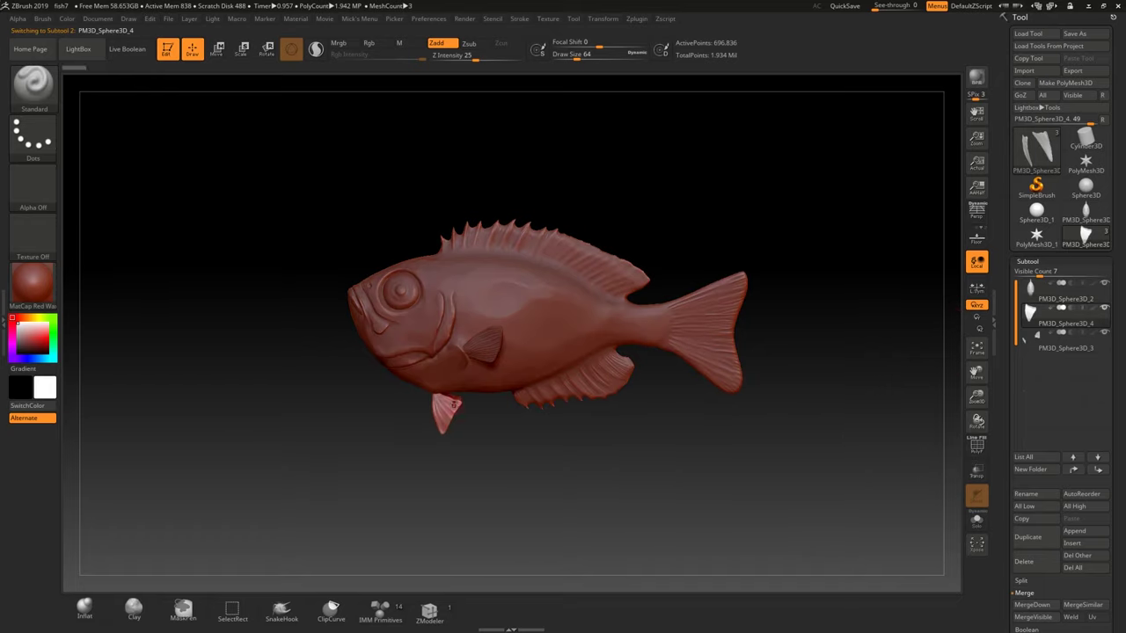
pyautogui.click(1046, 345)
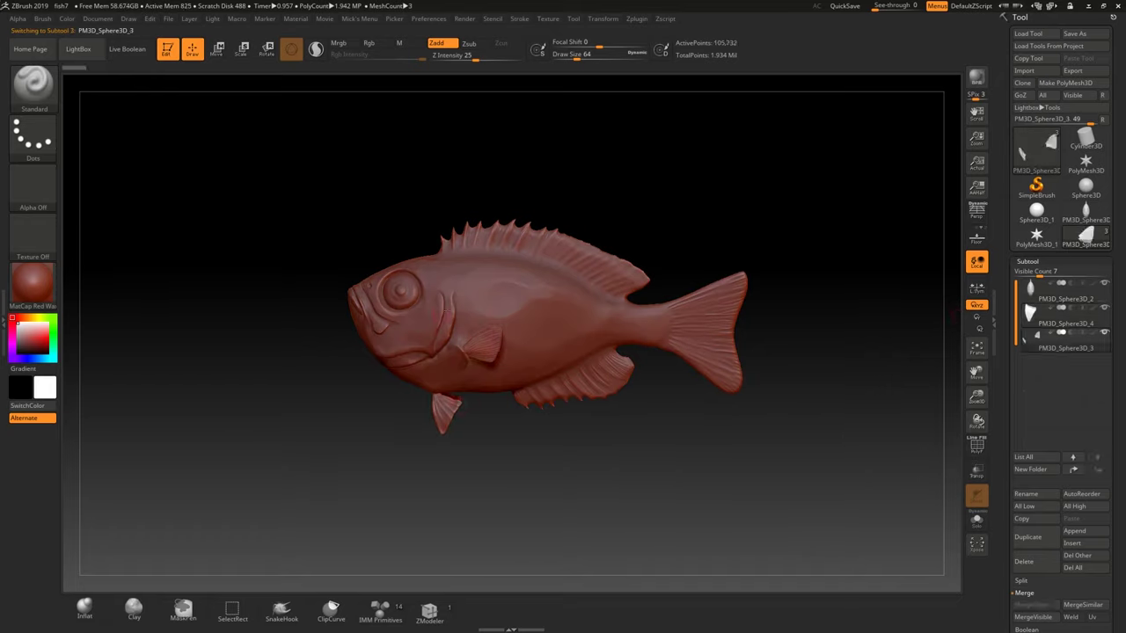
pyautogui.moveTo(414, 337); pyautogui.dragTo(457, 246, button='right')
pyautogui.moveTo(423, 329); pyautogui.dragTo(446, 337)
pyautogui.moveTo(446, 338); pyautogui.dragTo(473, 331, button='right')
pyautogui.moveTo(533, 243)
pyautogui.keyDown('ctrl'); pyautogui.mouseDown(button='right')
pyautogui.moveTo(523, 328)
pyautogui.moveTo(513, 287)
pyautogui.mouseUp(button='right'); pyautogui.keyUp('ctrl')
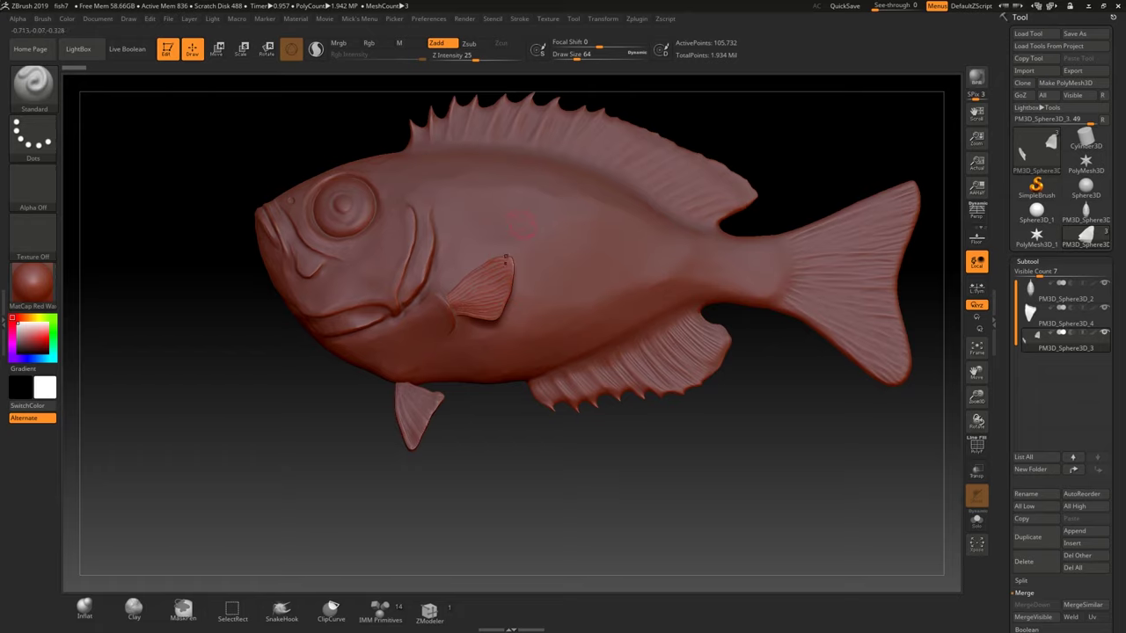
pyautogui.moveTo(933, 271)
pyautogui.mouseDown()
pyautogui.moveTo(992, 275)
pyautogui.moveTo(889, 280)
pyautogui.moveTo(937, 274)
pyautogui.mouseUp()
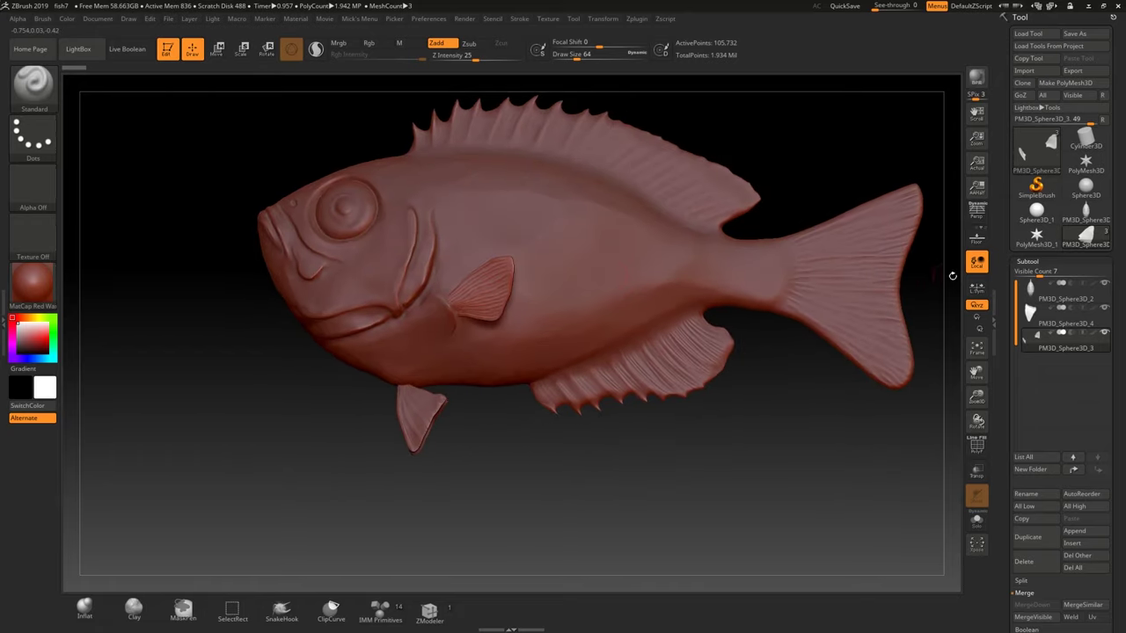
# Check the point counts and Geometry subdivision levels of the fish body and the PM3D_Sphere3D_4 lower fins.
pyautogui.click(1034, 292)
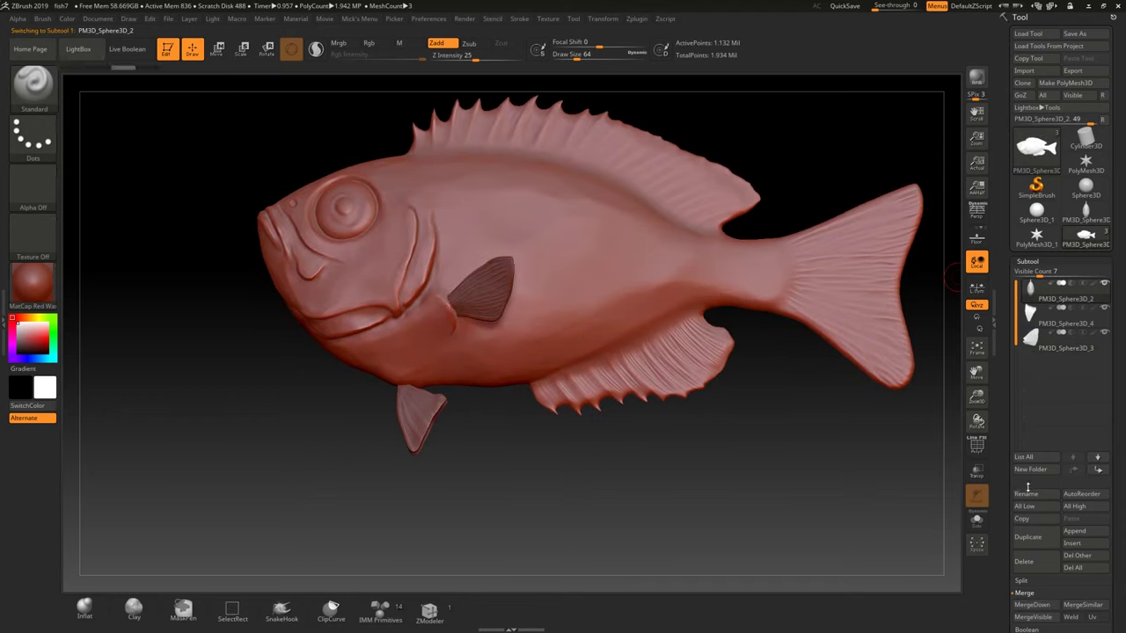
pyautogui.scroll(-3, 1020, 188)
pyautogui.click(1011, 516)
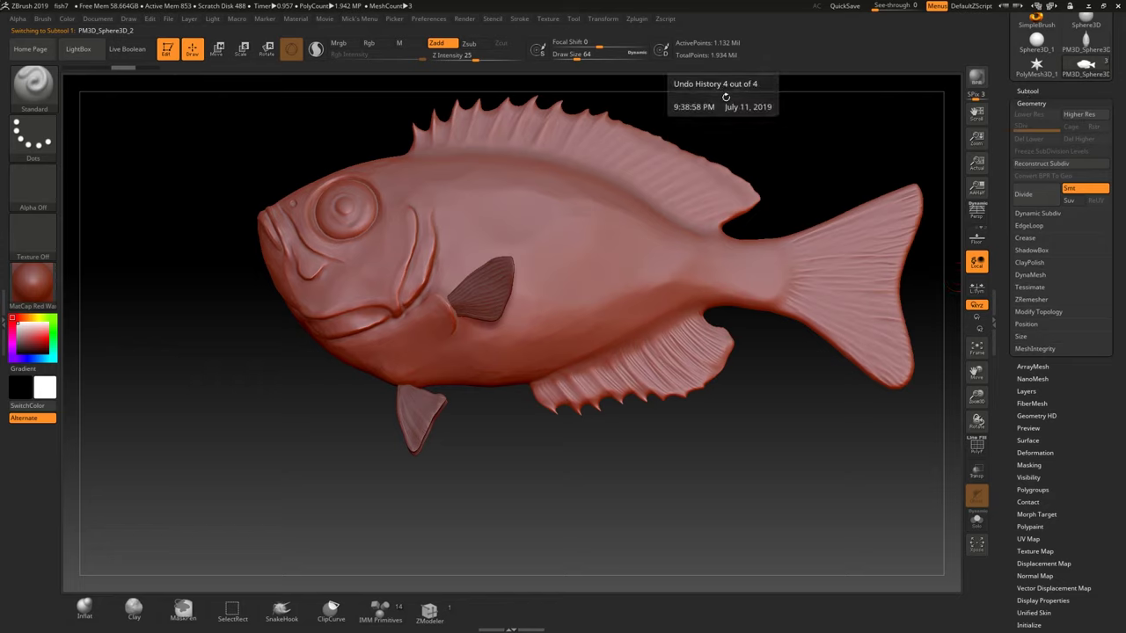
pyautogui.click(1027, 91)
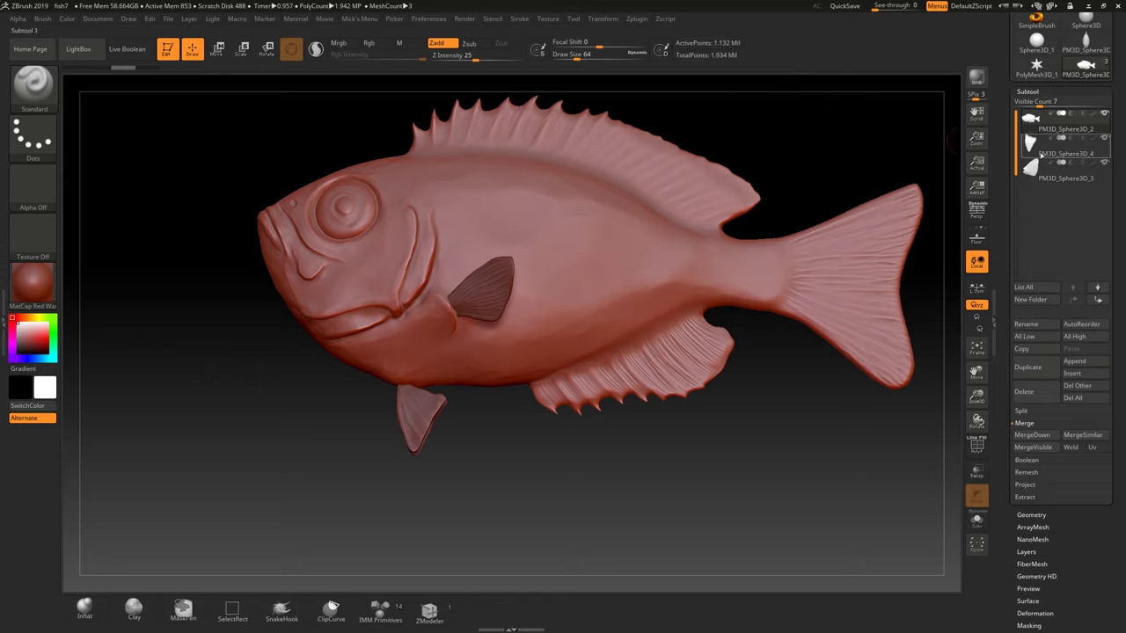
pyautogui.click(1065, 151)
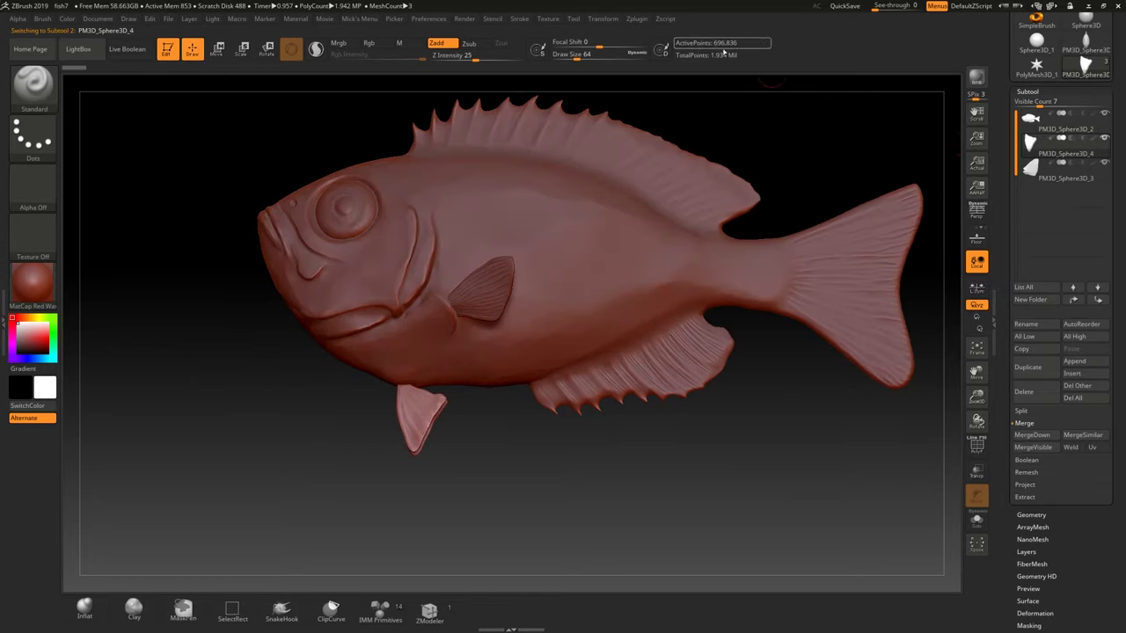
pyautogui.click(1027, 515)
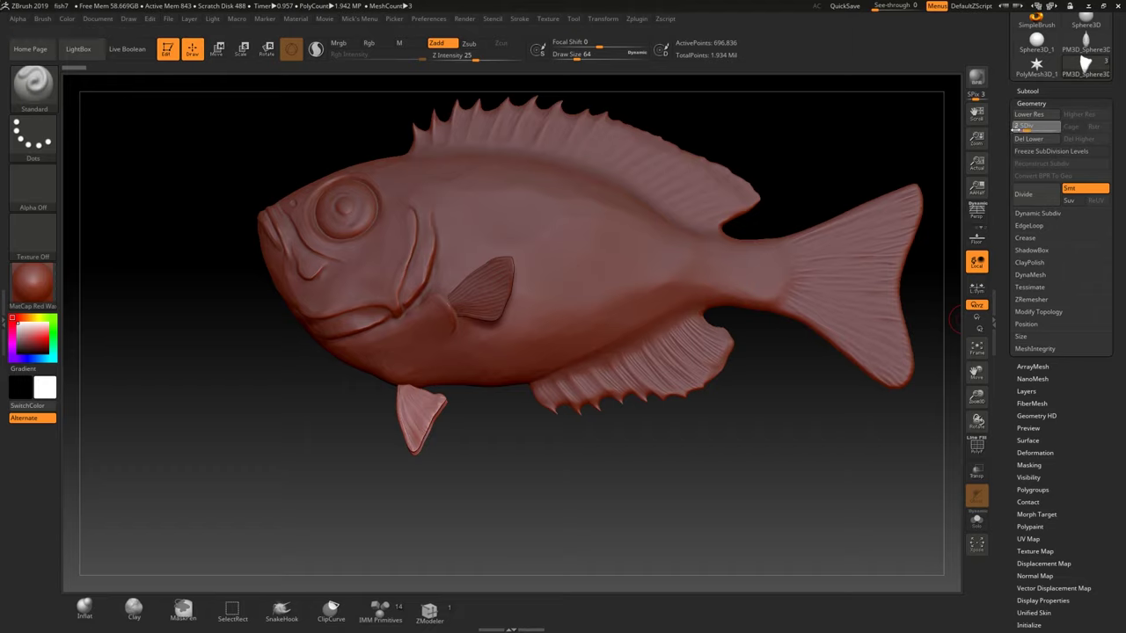
# Compare the side fins of PM3D_Sphere3D_3 at subdivision levels 1 and 4, leaving them at level 4.
pyautogui.click(1027, 90)
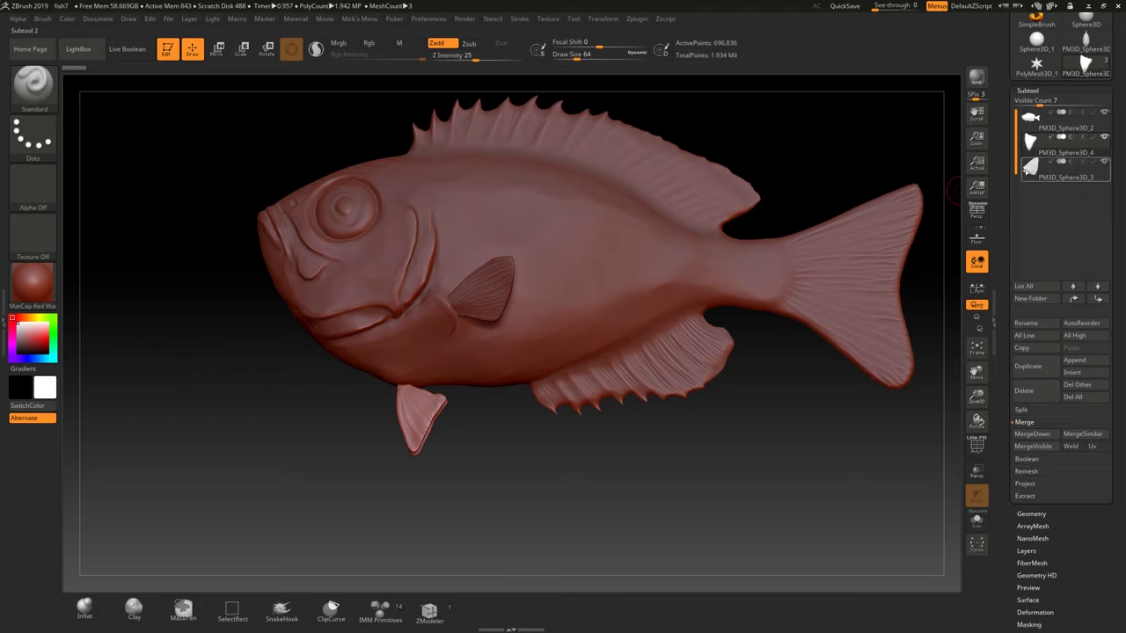
pyautogui.click(1033, 167)
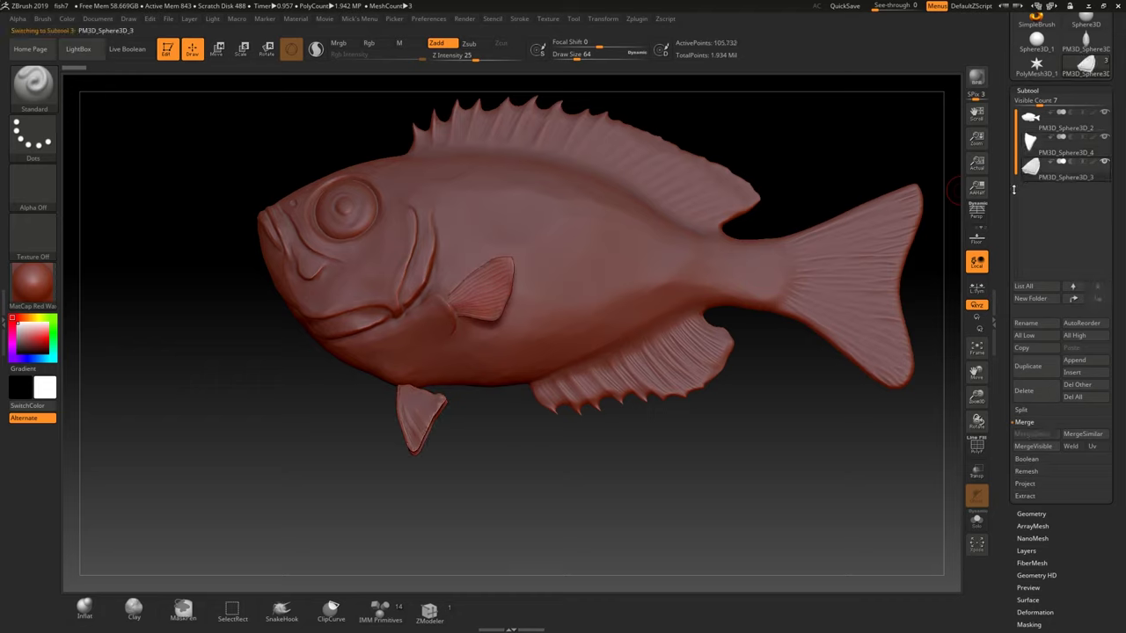
pyautogui.click(1032, 515)
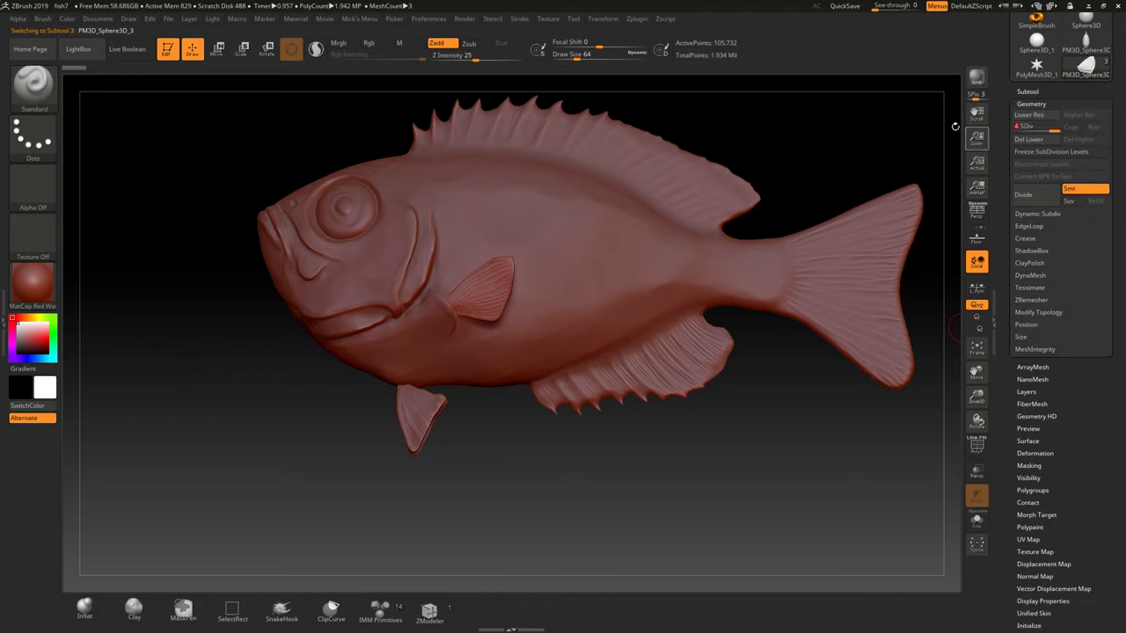
pyautogui.click(1014, 126)
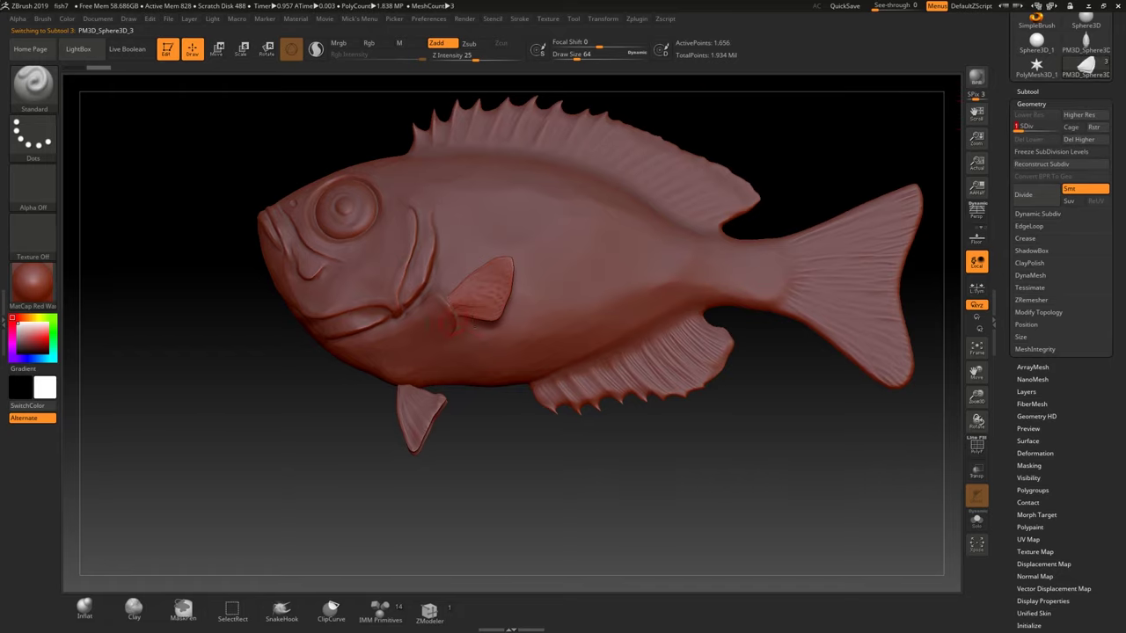
pyautogui.keyDown('ctrl'); pyautogui.moveTo(482, 314); pyautogui.dragTo(519, 269, button='right'); pyautogui.keyUp('ctrl')
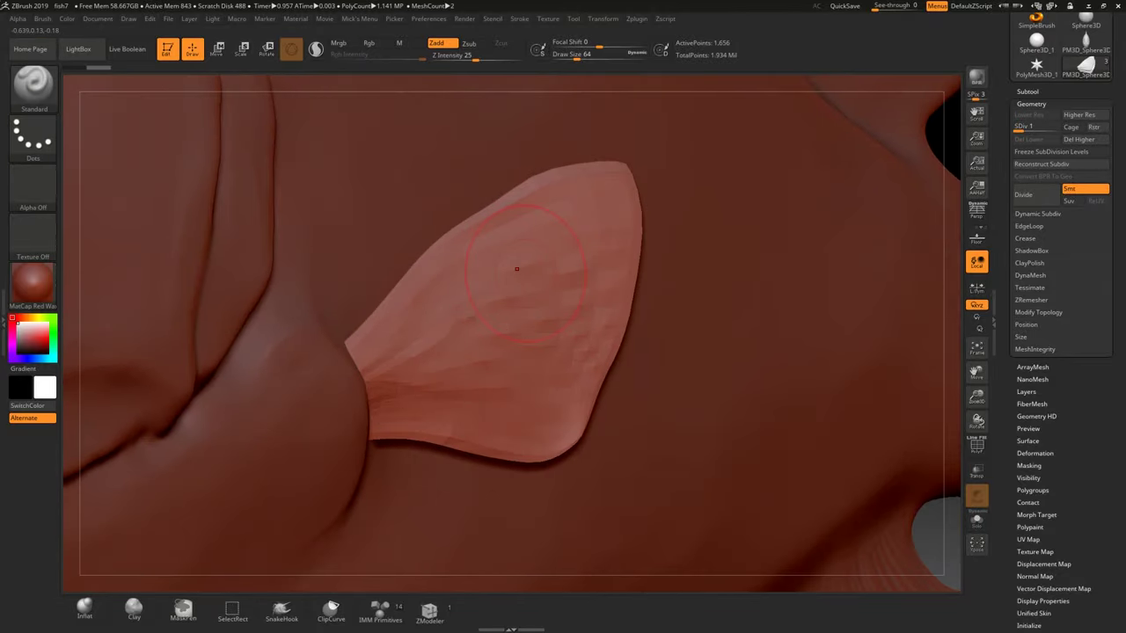
pyautogui.click(1021, 129)
pyautogui.click(1054, 129)
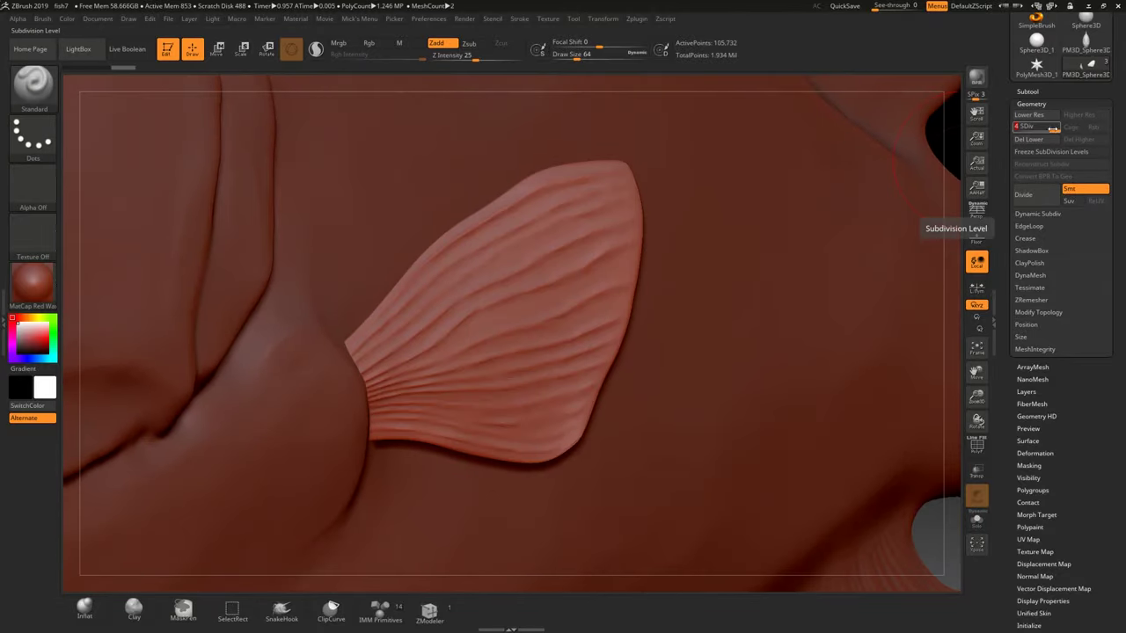
pyautogui.moveTo(1044, 128); pyautogui.dragTo(1000, 124)
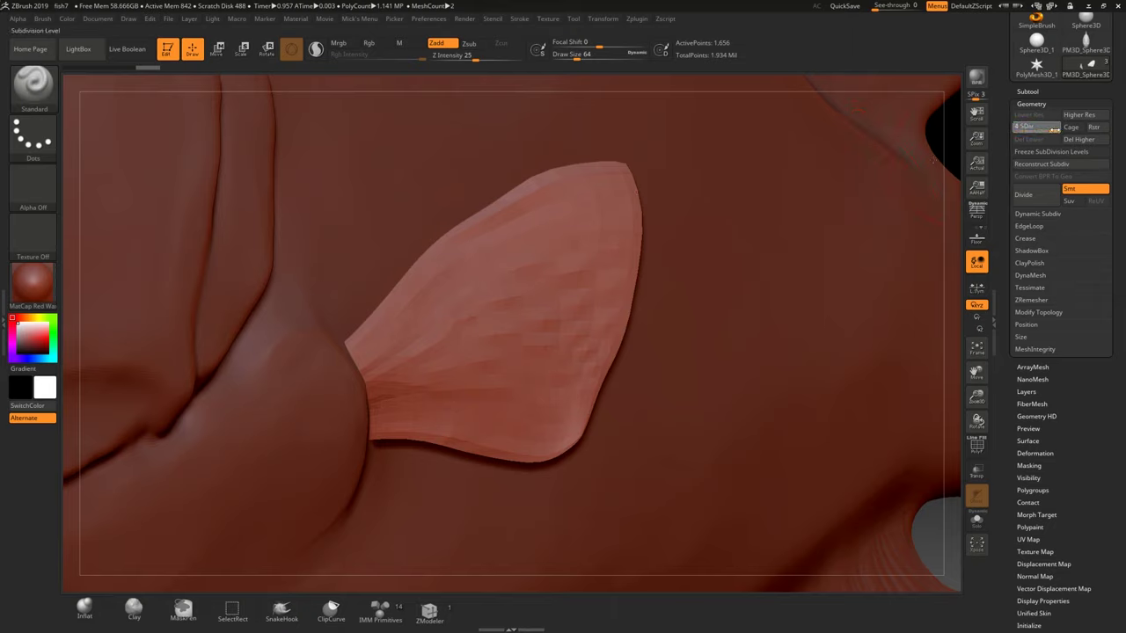
pyautogui.click(1056, 129)
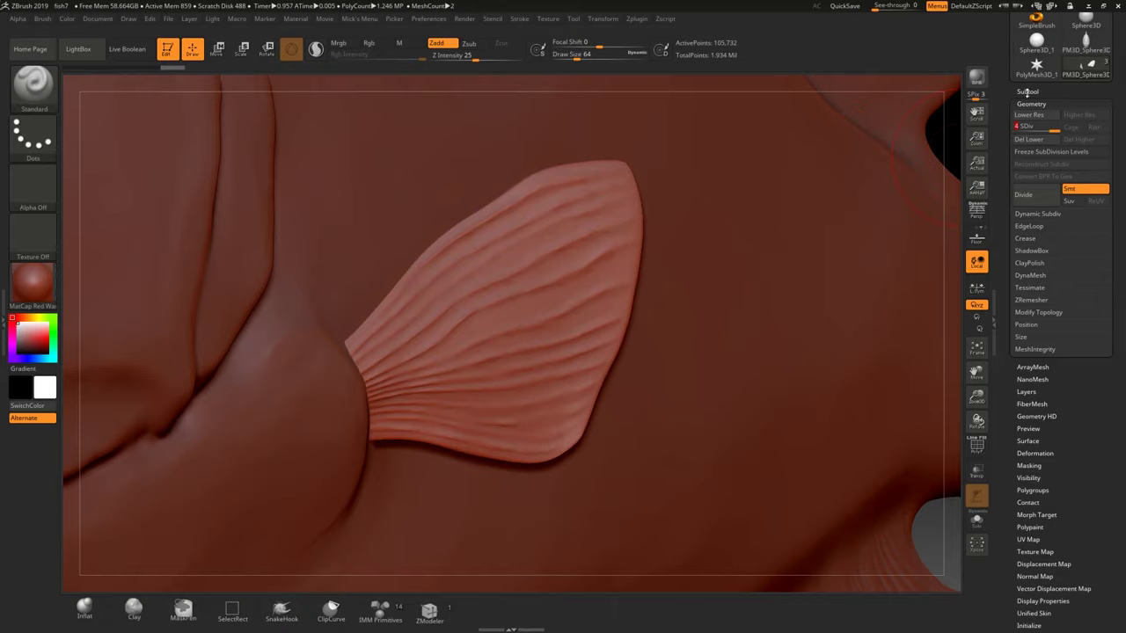
# Duplicate the fish body subtool PM3D_Sphere3D_2.
pyautogui.click(1028, 92)
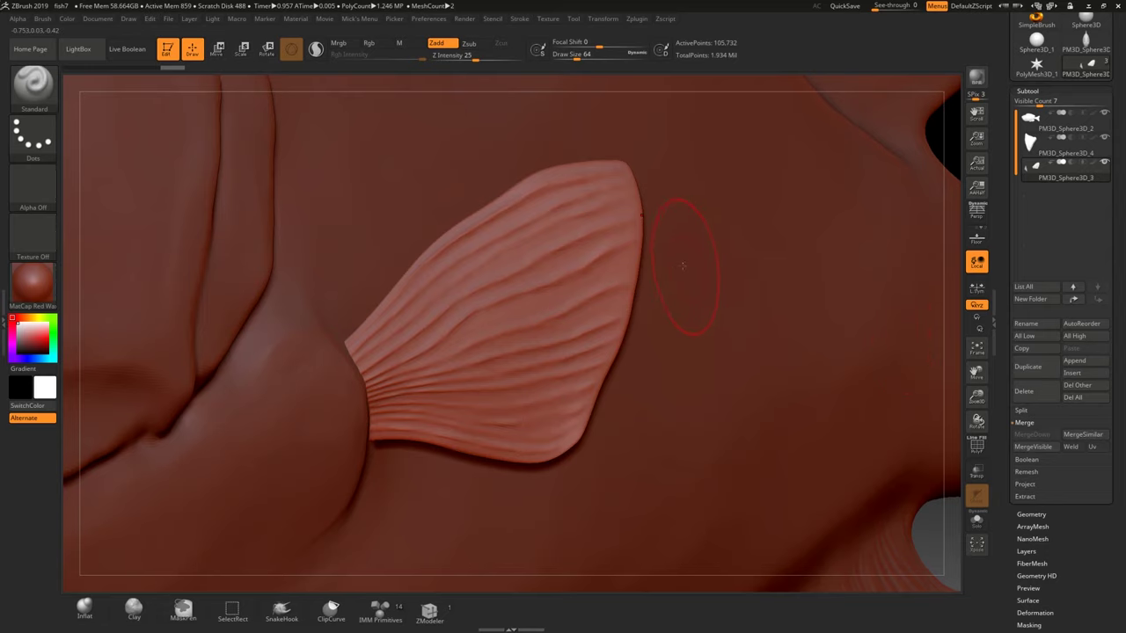
pyautogui.moveTo(682, 266); pyautogui.dragTo(666, 286, button='right')
pyautogui.moveTo(564, 391)
pyautogui.keyDown('alt'); pyautogui.mouseDown(button='right')
pyautogui.moveTo(563, 365)
pyautogui.moveTo(538, 364)
pyautogui.moveTo(536, 299)
pyautogui.moveTo(510, 304)
pyautogui.moveTo(532, 315)
pyautogui.moveTo(535, 378)
pyautogui.moveTo(447, 216)
pyautogui.moveTo(510, 276)
pyautogui.mouseUp(button='right'); pyautogui.keyUp('alt')
pyautogui.moveTo(340, 345); pyautogui.dragTo(321, 280, button='right')
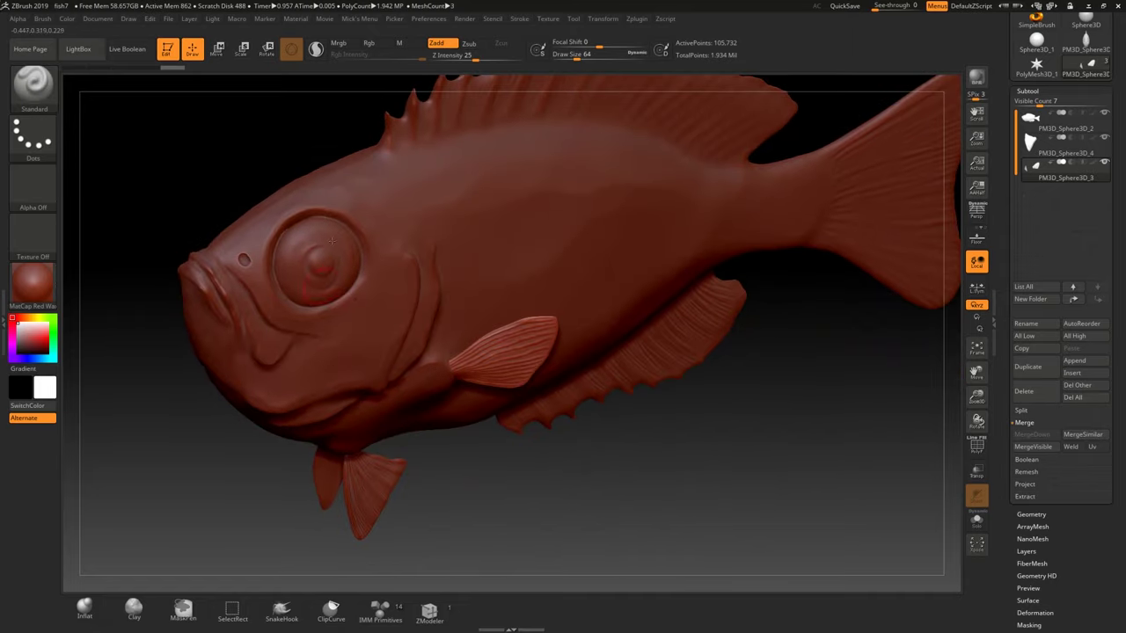
pyautogui.moveTo(265, 304)
pyautogui.keyDown('ctrl'); pyautogui.mouseDown(button='right')
pyautogui.moveTo(264, 250)
pyautogui.moveTo(291, 303)
pyautogui.moveTo(317, 327)
pyautogui.moveTo(265, 304)
pyautogui.moveTo(304, 258)
pyautogui.moveTo(325, 263)
pyautogui.moveTo(304, 263)
pyautogui.moveTo(305, 283)
pyautogui.mouseUp(button='right'); pyautogui.keyUp('ctrl')
pyautogui.moveTo(397, 332)
pyautogui.keyDown('ctrl'); pyautogui.mouseDown(button='right')
pyautogui.moveTo(372, 344)
pyautogui.moveTo(373, 362)
pyautogui.moveTo(378, 303)
pyautogui.moveTo(418, 282)
pyautogui.moveTo(418, 349)
pyautogui.moveTo(437, 344)
pyautogui.mouseUp(button='right'); pyautogui.keyUp('ctrl')
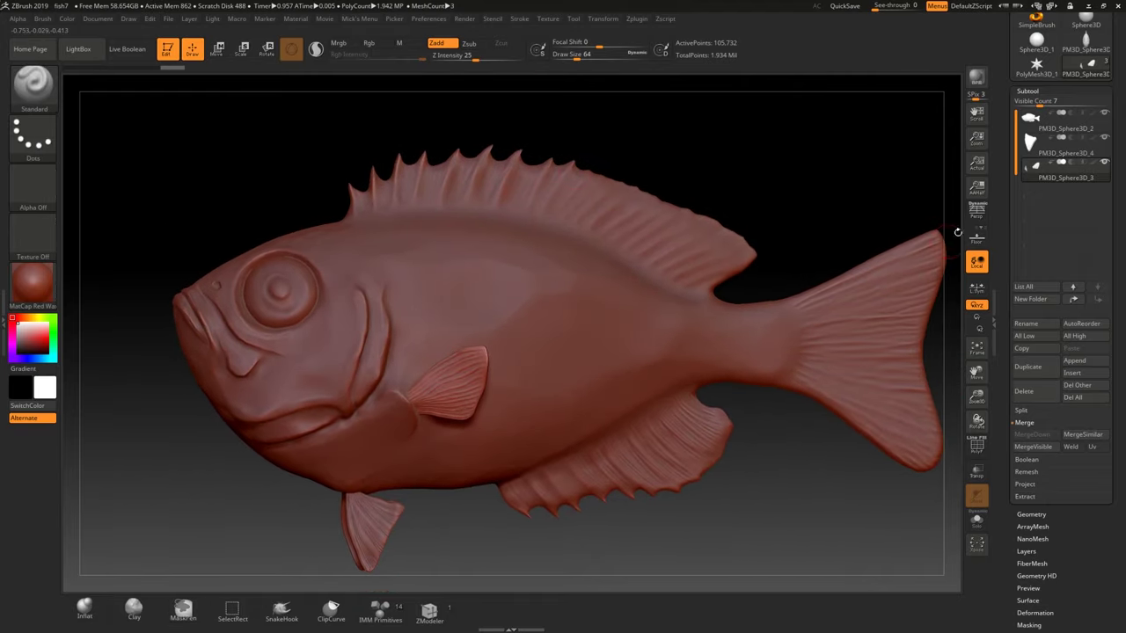
pyautogui.click(1061, 123)
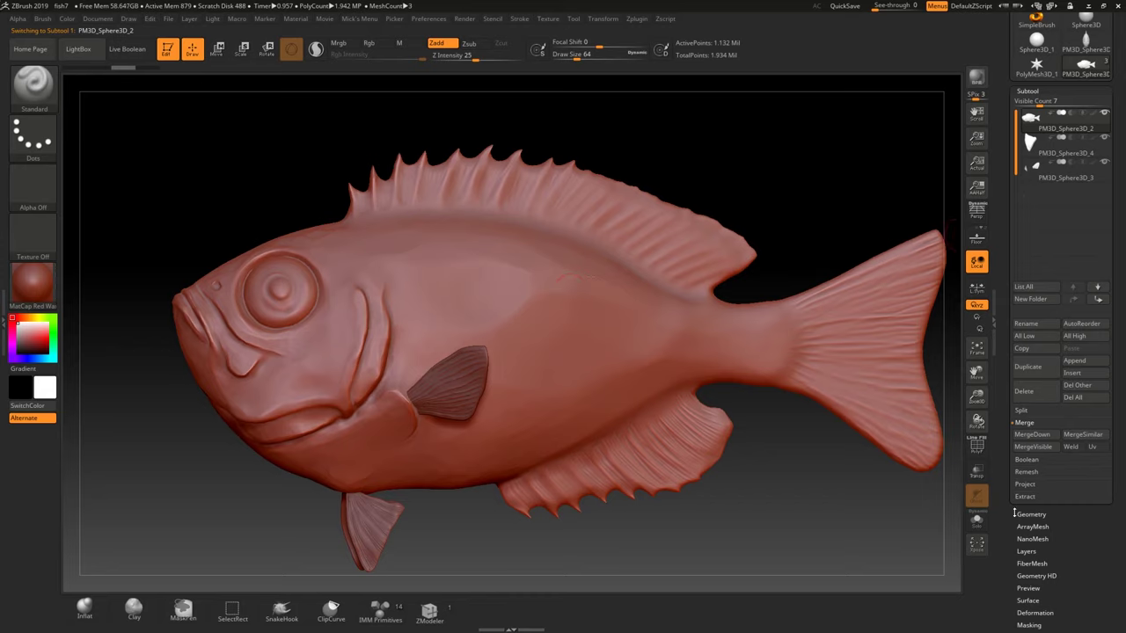
pyautogui.click(1027, 368)
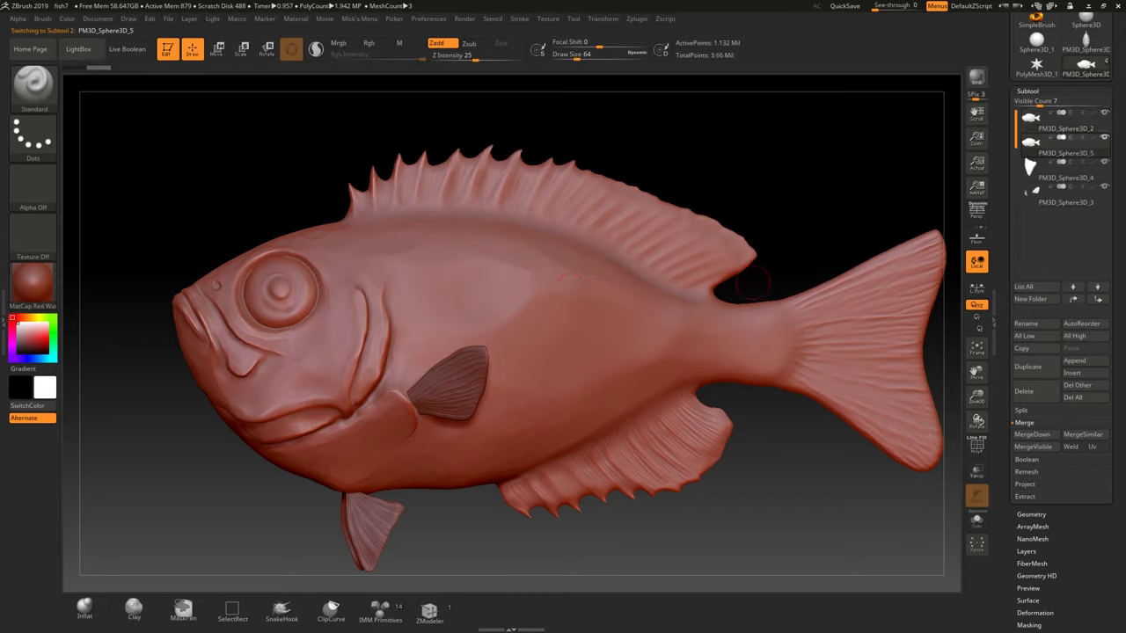
# Hide both fin subtools and make the original fish body PM3D_Sphere3D_2 the active subtool.
pyautogui.click(1105, 163)
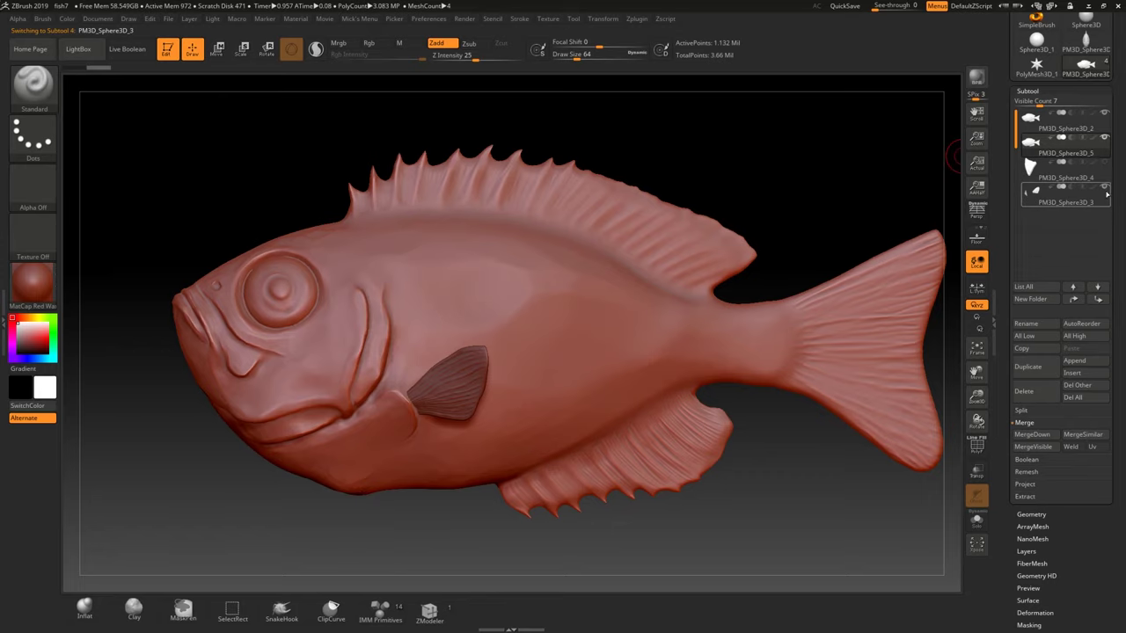
pyautogui.click(1108, 194)
pyautogui.click(1044, 129)
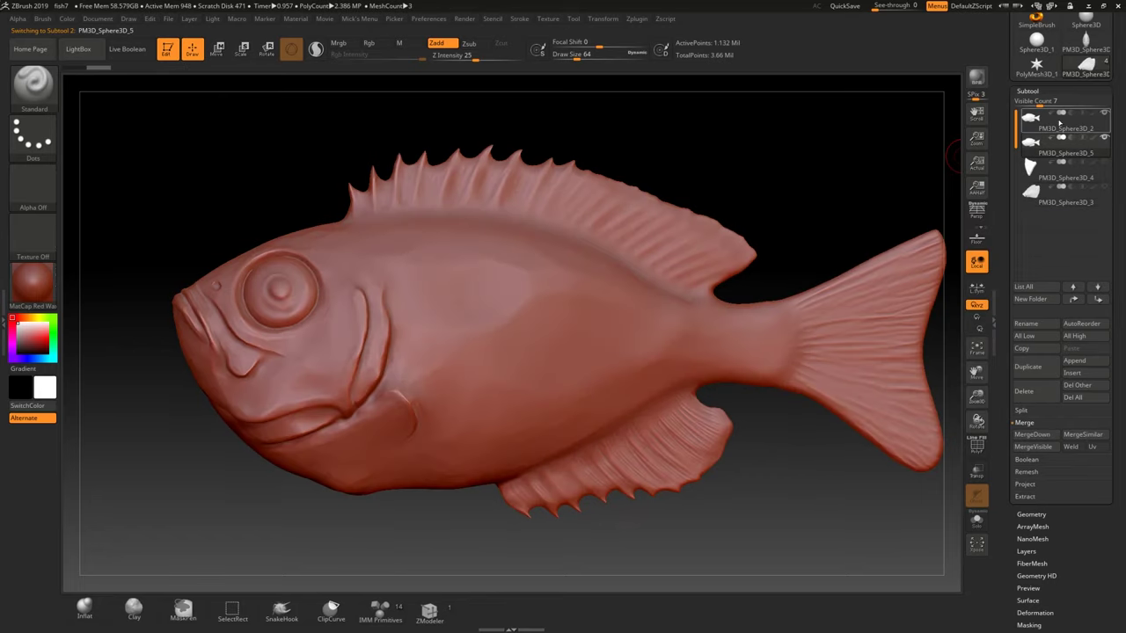
pyautogui.moveTo(439, 319)
pyautogui.mouseDown(button='right')
pyautogui.moveTo(748, 322)
pyautogui.moveTo(449, 318)
pyautogui.moveTo(447, 365)
pyautogui.moveTo(411, 389)
pyautogui.moveTo(414, 326)
pyautogui.moveTo(461, 349)
pyautogui.moveTo(417, 329)
pyautogui.moveTo(430, 333)
pyautogui.mouseUp(button='right')
pyautogui.moveTo(528, 345)
pyautogui.mouseDown(button='right')
pyautogui.moveTo(695, 342)
pyautogui.moveTo(519, 341)
pyautogui.moveTo(508, 301)
pyautogui.mouseUp(button='right')
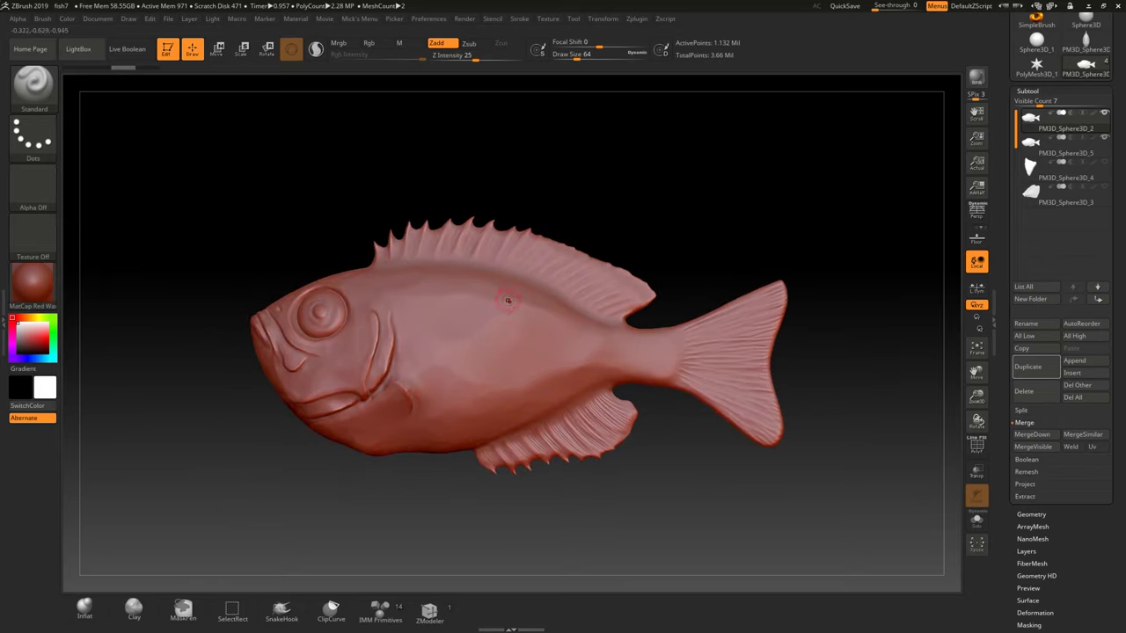
# Turn off Adapt and Local, and ZRemesh the original fish body at a target polygon count of 5.
pyautogui.click(1031, 514)
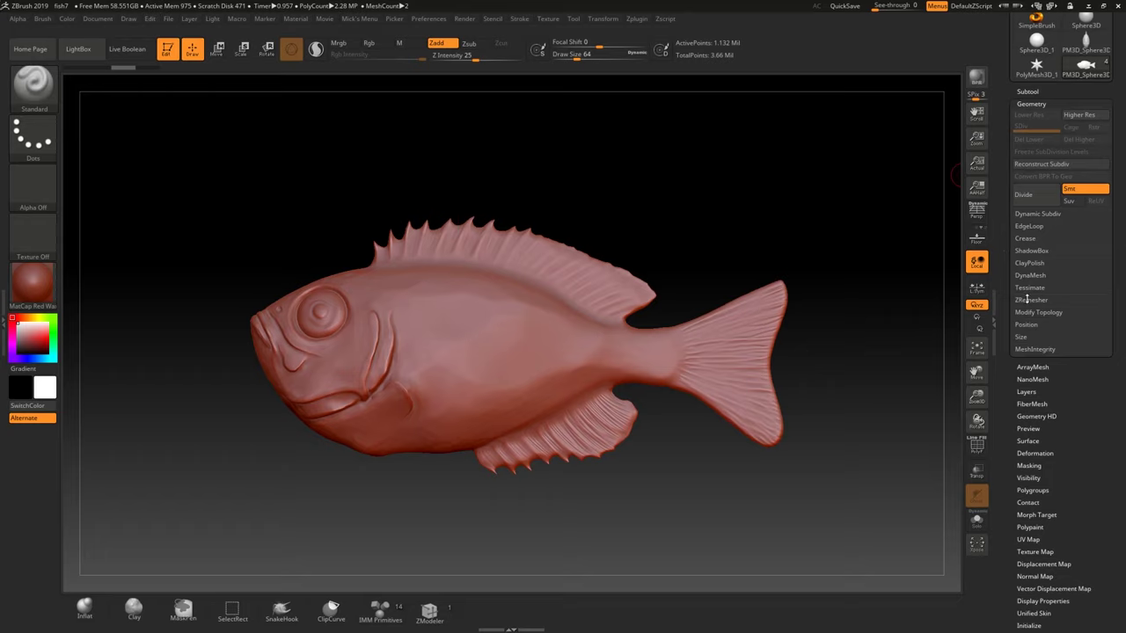
pyautogui.click(1027, 300)
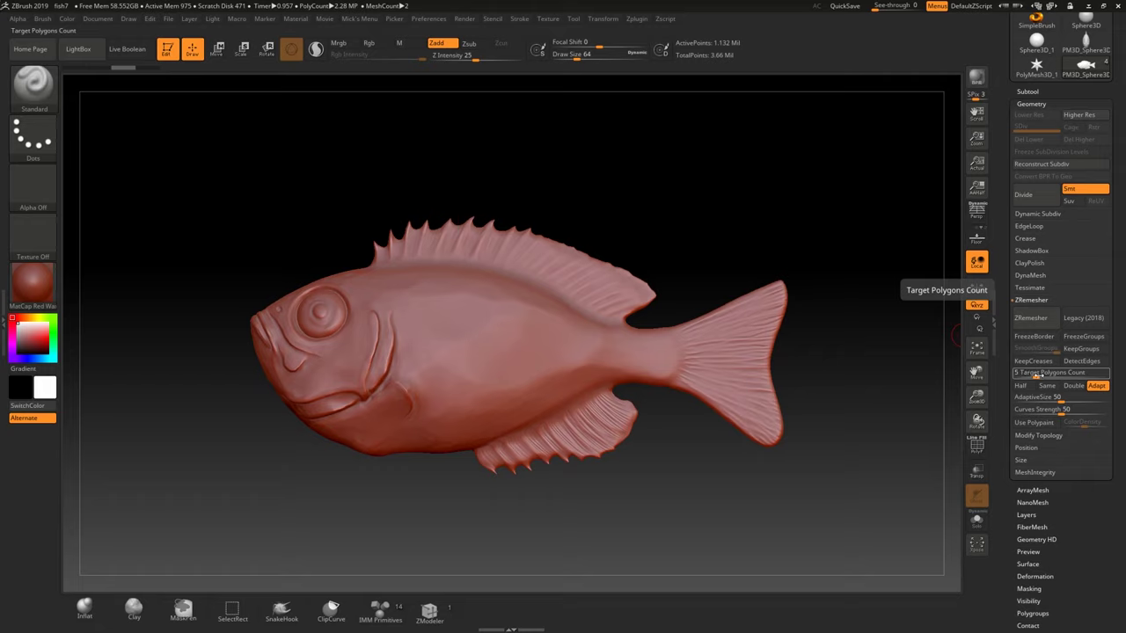
pyautogui.click(1096, 385)
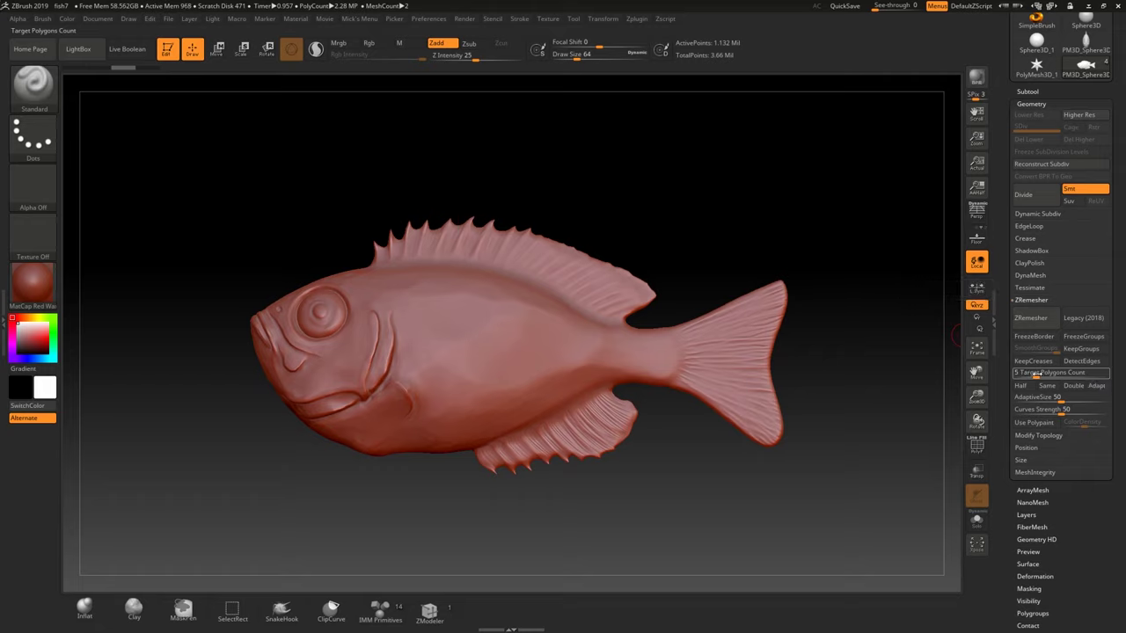
pyautogui.click(1096, 388)
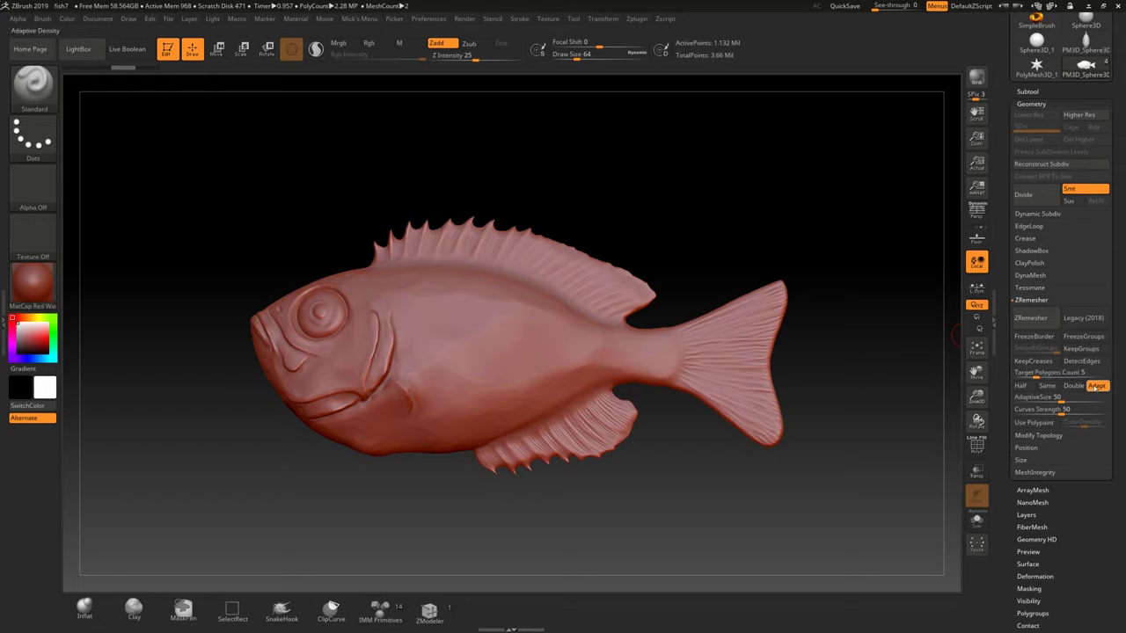
pyautogui.click(1097, 387)
pyautogui.click(977, 261)
pyautogui.click(1016, 319)
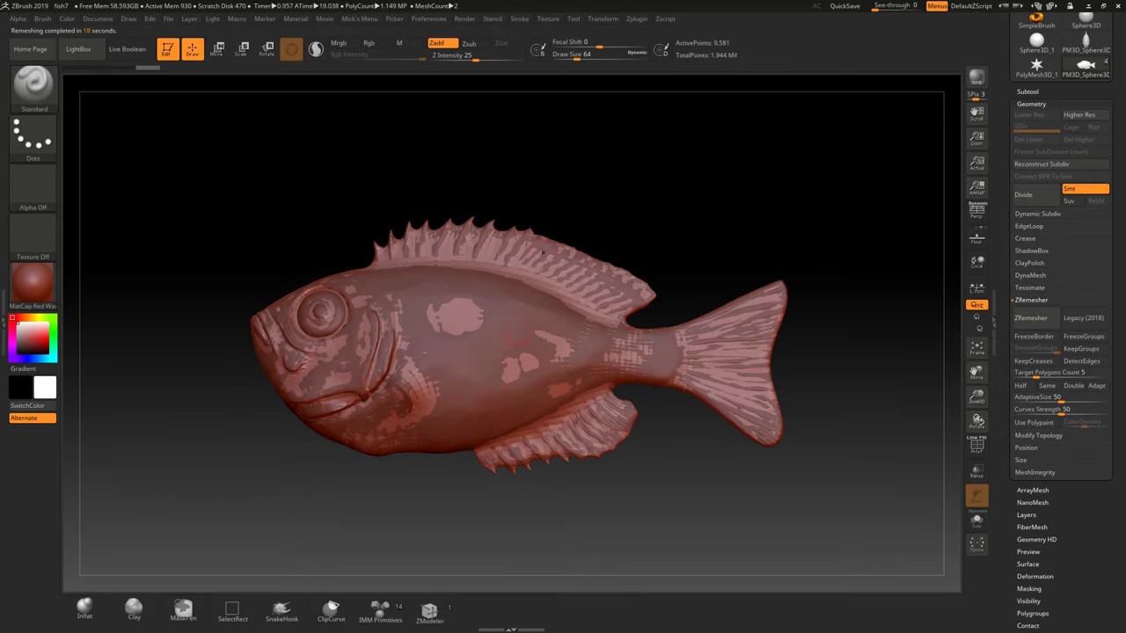
# Hide the duplicated high-resolution body PM3D_Sphere3D_5 so only the remeshed body is displayed.
pyautogui.click(1026, 90)
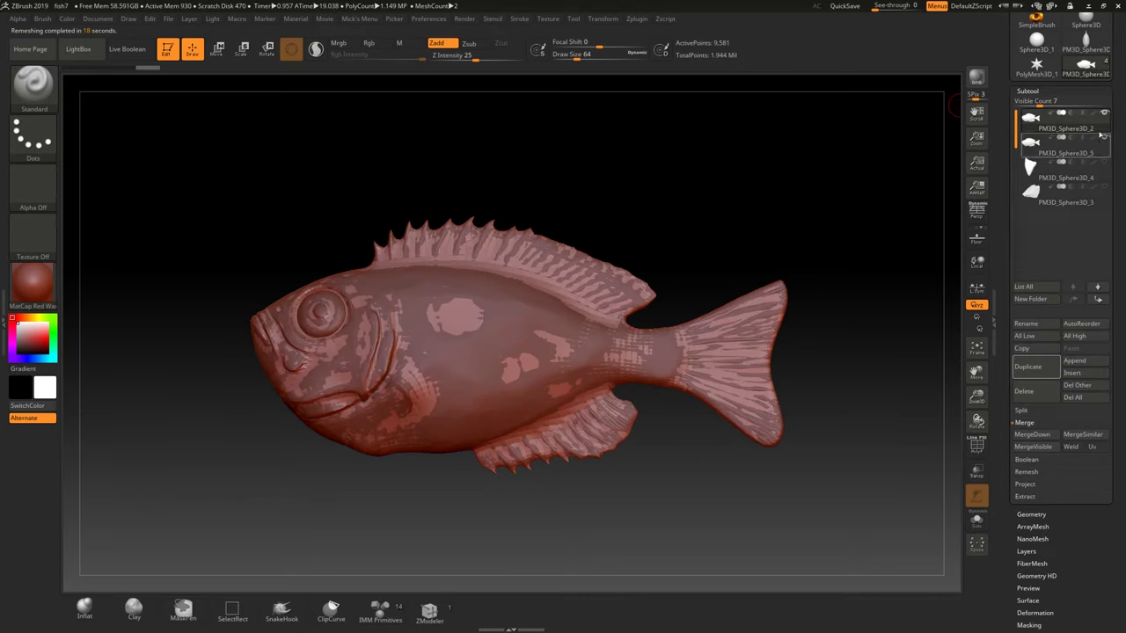
pyautogui.click(1106, 138)
pyautogui.moveTo(647, 219)
pyautogui.mouseDown()
pyautogui.moveTo(619, 230)
pyautogui.moveTo(635, 227)
pyautogui.mouseUp()
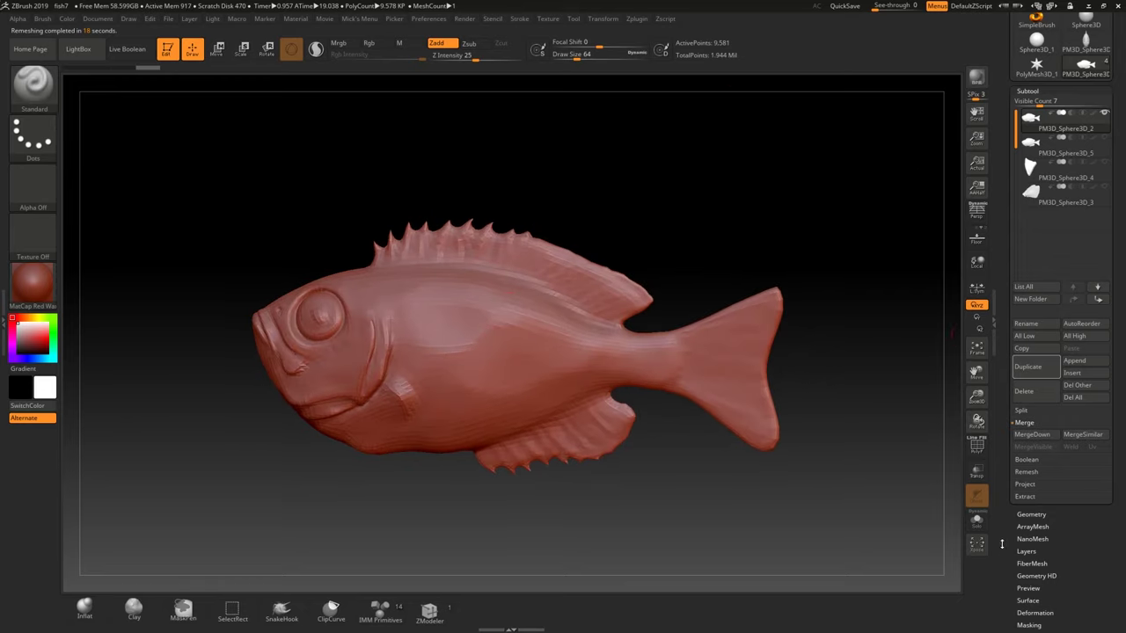
# Subdivide the remeshed fish body PM3D_Sphere3D_2 once without the high-resolution duplicate shown.
pyautogui.click(1028, 515)
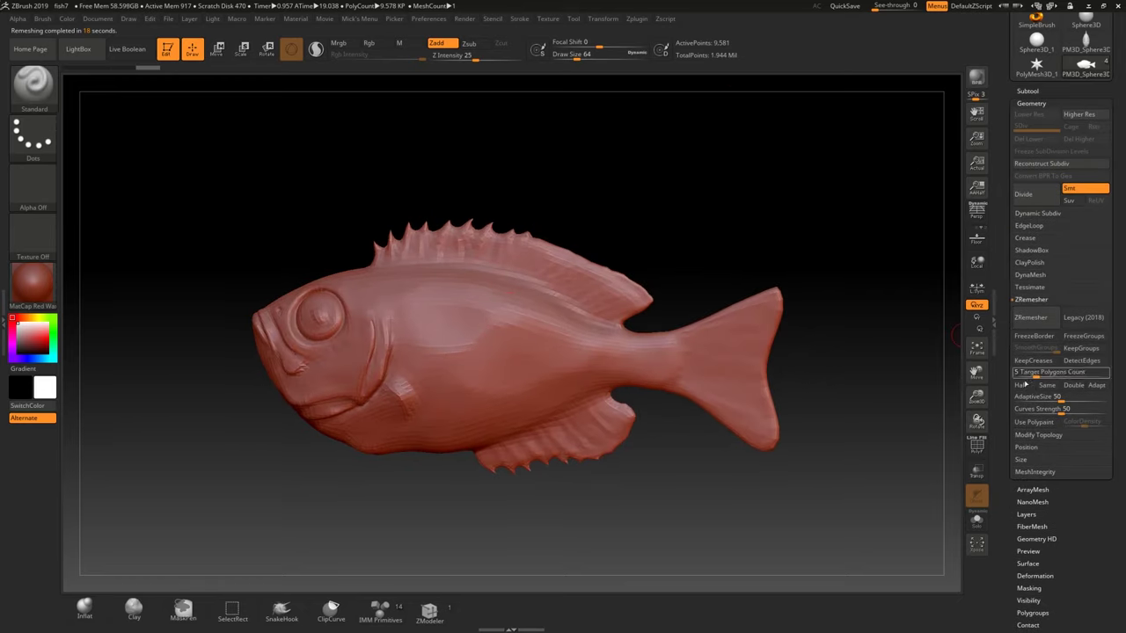
pyautogui.press('d')
pyautogui.moveTo(484, 359)
pyautogui.keyDown('alt'); pyautogui.mouseDown(button='right')
pyautogui.moveTo(384, 227)
pyautogui.moveTo(485, 326)
pyautogui.moveTo(427, 256)
pyautogui.moveTo(407, 461)
pyautogui.moveTo(413, 384)
pyautogui.moveTo(386, 318)
pyautogui.moveTo(502, 357)
pyautogui.moveTo(624, 352)
pyautogui.moveTo(378, 326)
pyautogui.mouseUp(button='right'); pyautogui.keyUp('alt')
pyautogui.moveTo(385, 400)
pyautogui.mouseDown(button='right')
pyautogui.moveTo(342, 342)
pyautogui.moveTo(347, 380)
pyautogui.moveTo(349, 347)
pyautogui.moveTo(369, 349)
pyautogui.moveTo(348, 346)
pyautogui.moveTo(335, 368)
pyautogui.moveTo(352, 318)
pyautogui.moveTo(361, 380)
pyautogui.moveTo(364, 338)
pyautogui.moveTo(425, 368)
pyautogui.moveTo(429, 352)
pyautogui.moveTo(364, 350)
pyautogui.moveTo(510, 343)
pyautogui.moveTo(371, 371)
pyautogui.moveTo(373, 406)
pyautogui.moveTo(375, 340)
pyautogui.mouseUp(button='right')
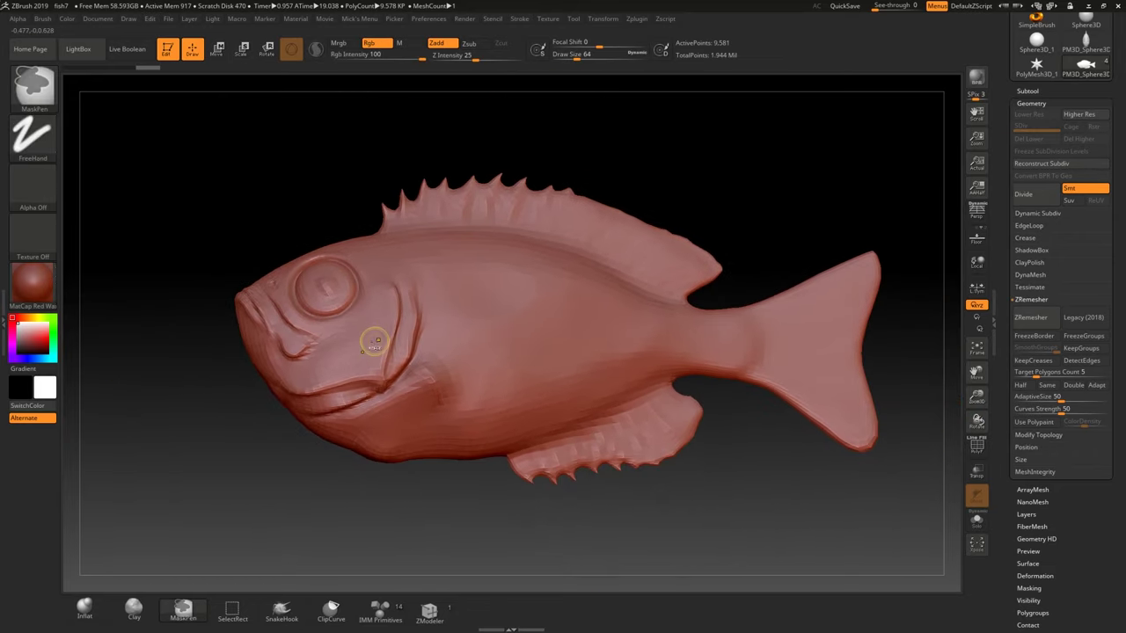
pyautogui.moveTo(538, 327)
pyautogui.mouseDown(button='right')
pyautogui.moveTo(533, 347)
pyautogui.moveTo(668, 343)
pyautogui.moveTo(514, 342)
pyautogui.moveTo(517, 361)
pyautogui.moveTo(622, 346)
pyautogui.moveTo(486, 338)
pyautogui.mouseUp(button='right')
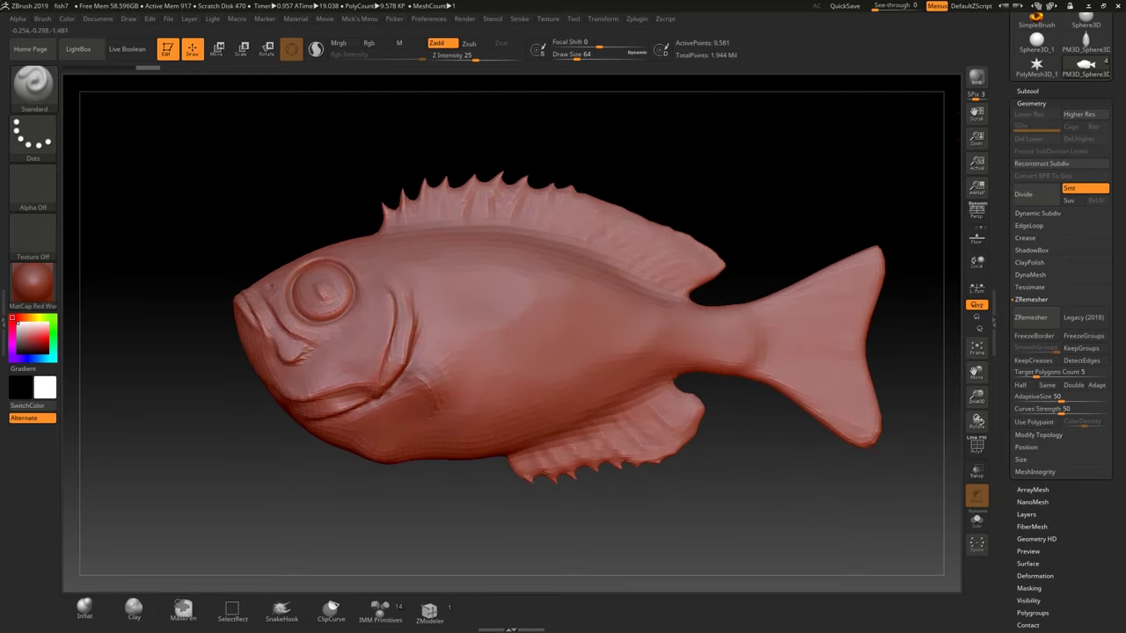
pyautogui.click(1028, 91)
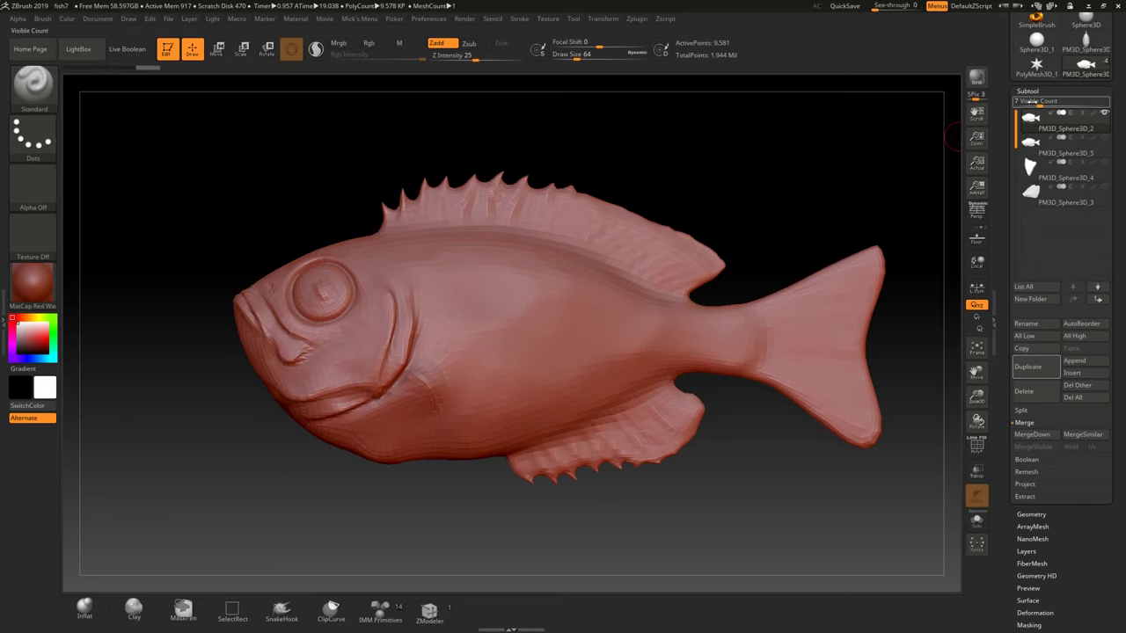
pyautogui.click(1024, 516)
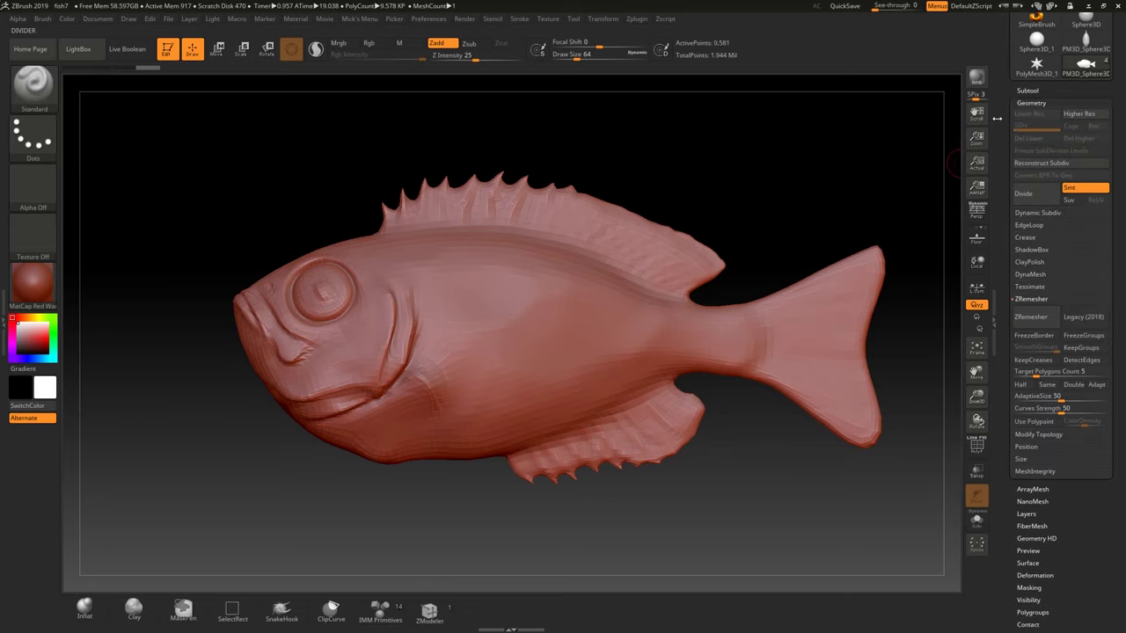
pyautogui.click(1029, 195)
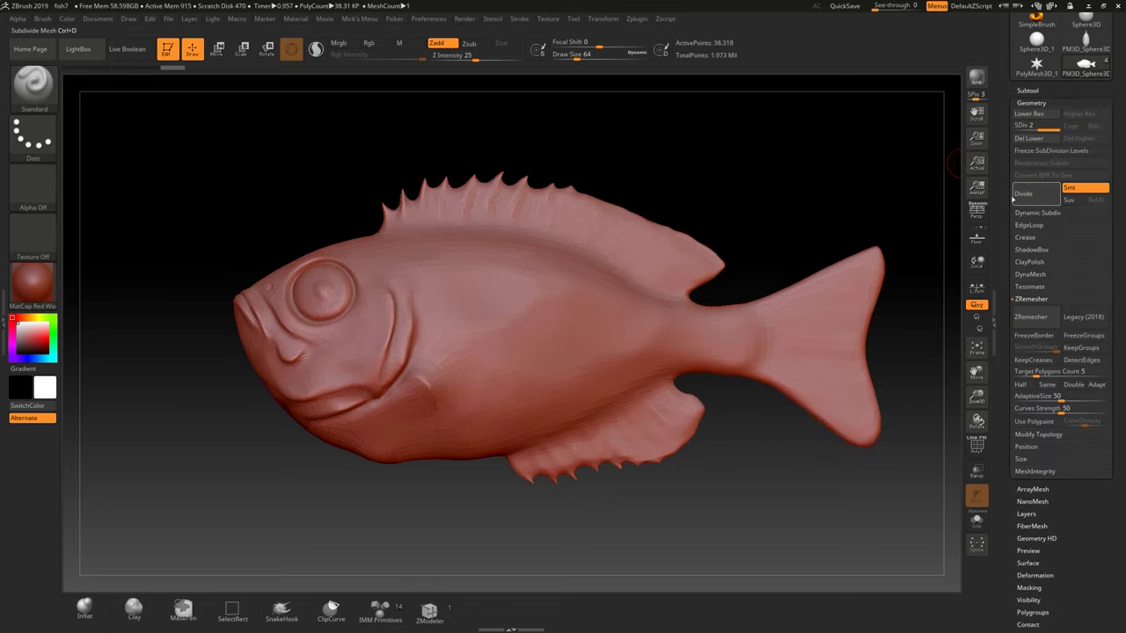
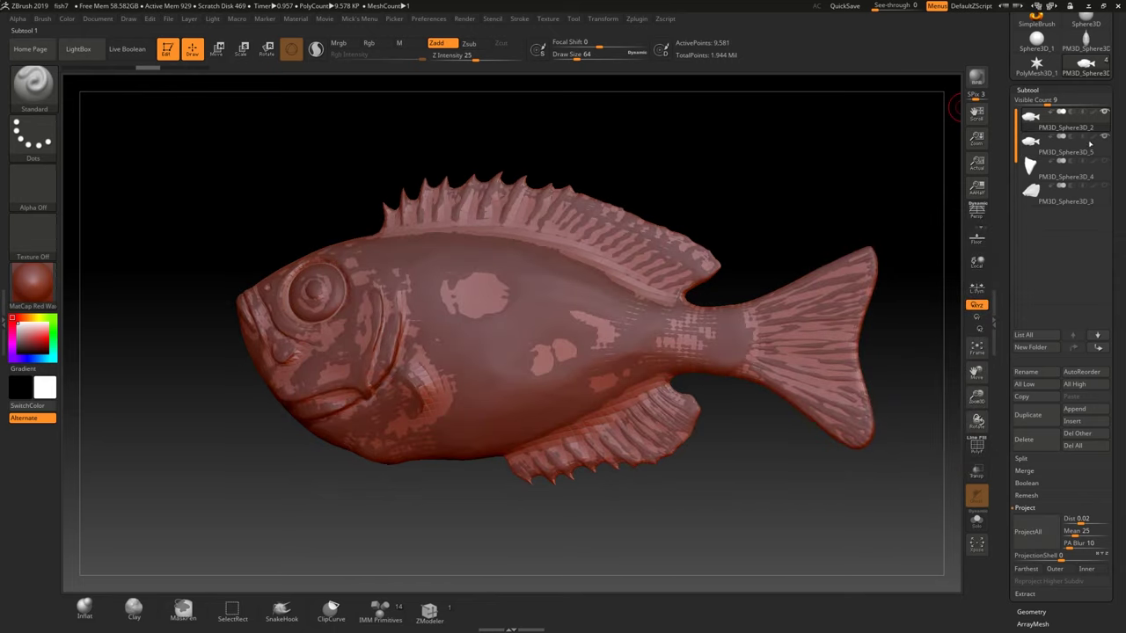
# Make PM3D_Sphere3D_2 active, subdivide it to level 2, and project the visible high-resolution duplicate's detail onto it.
pyautogui.moveTo(545, 362); pyautogui.dragTo(405, 356, button='right')
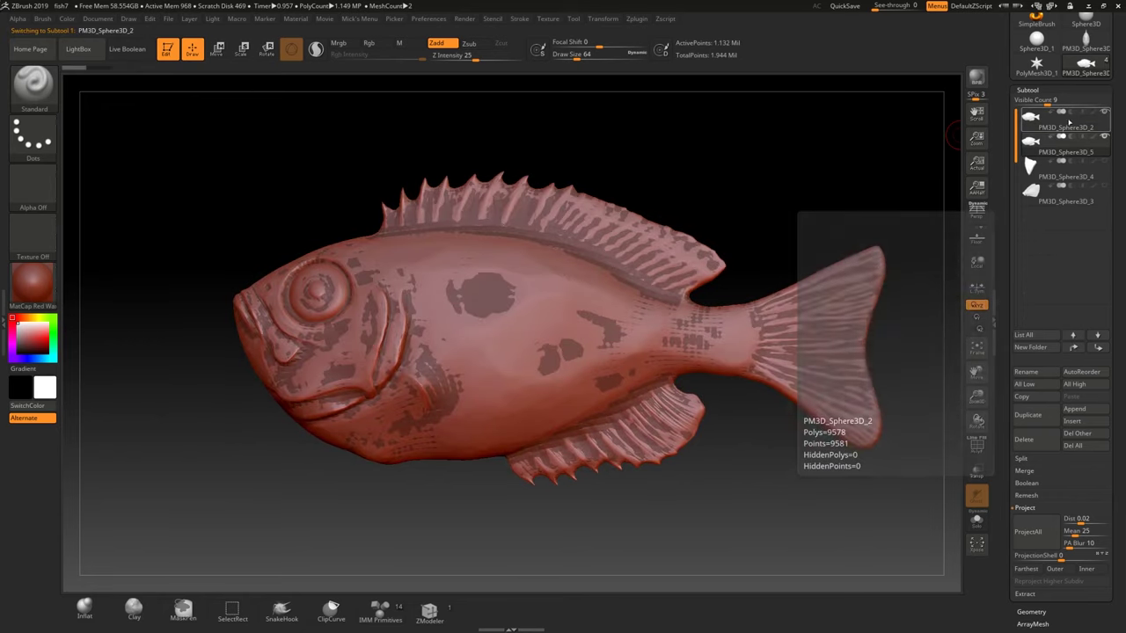
pyautogui.keyDown('alt'); pyautogui.click(391, 294); pyautogui.keyUp('alt')
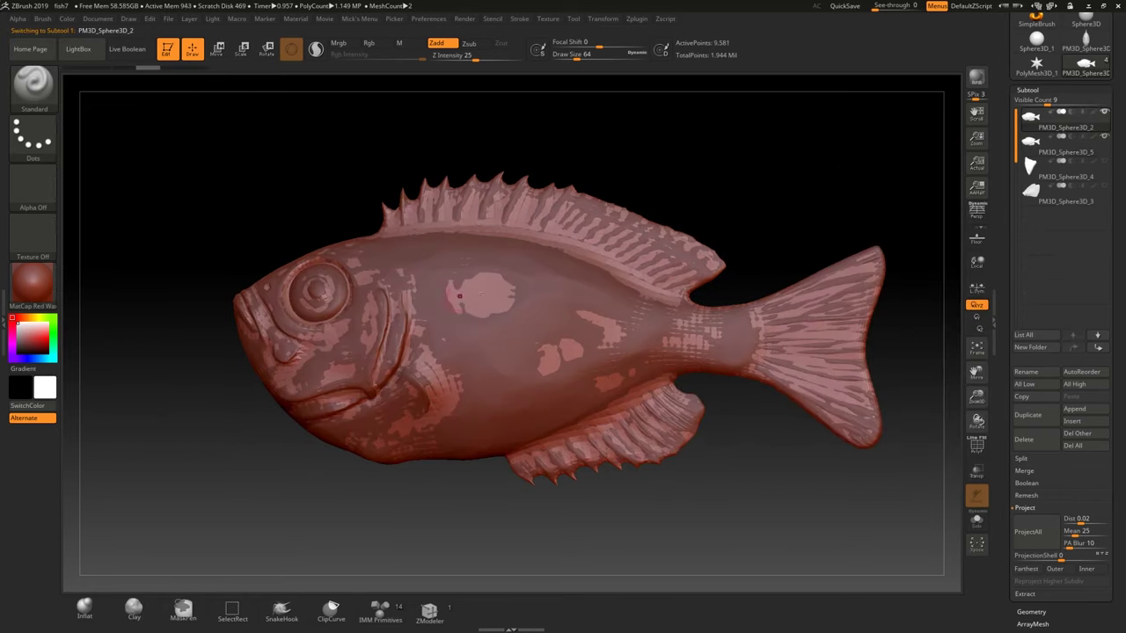
pyautogui.press('ctrl')
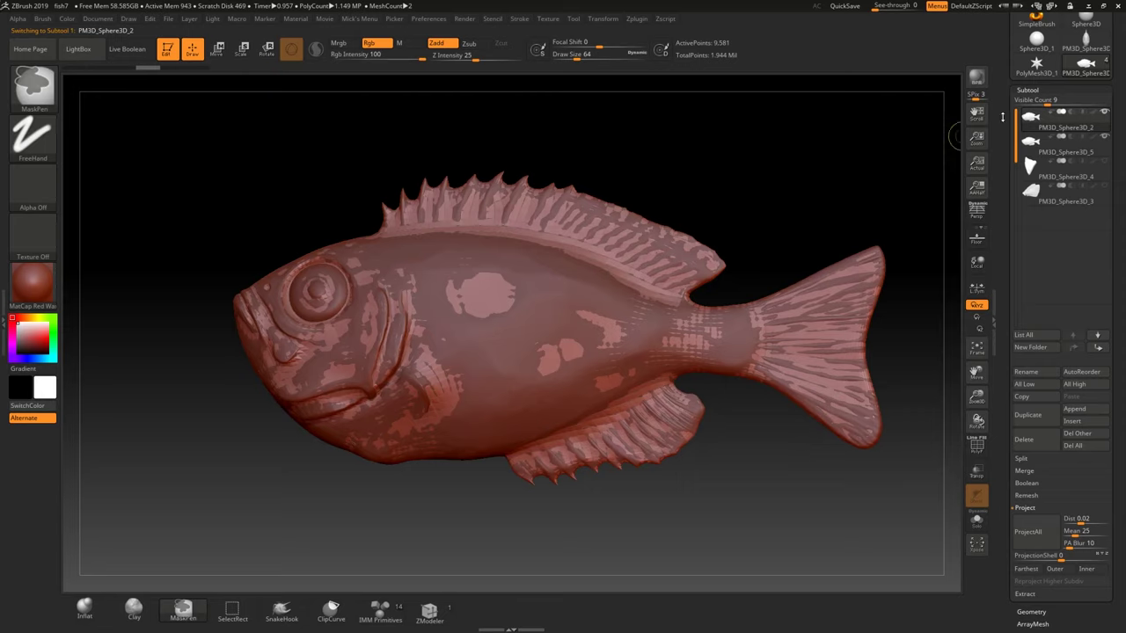
pyautogui.hotkey('ctrl', 'd')
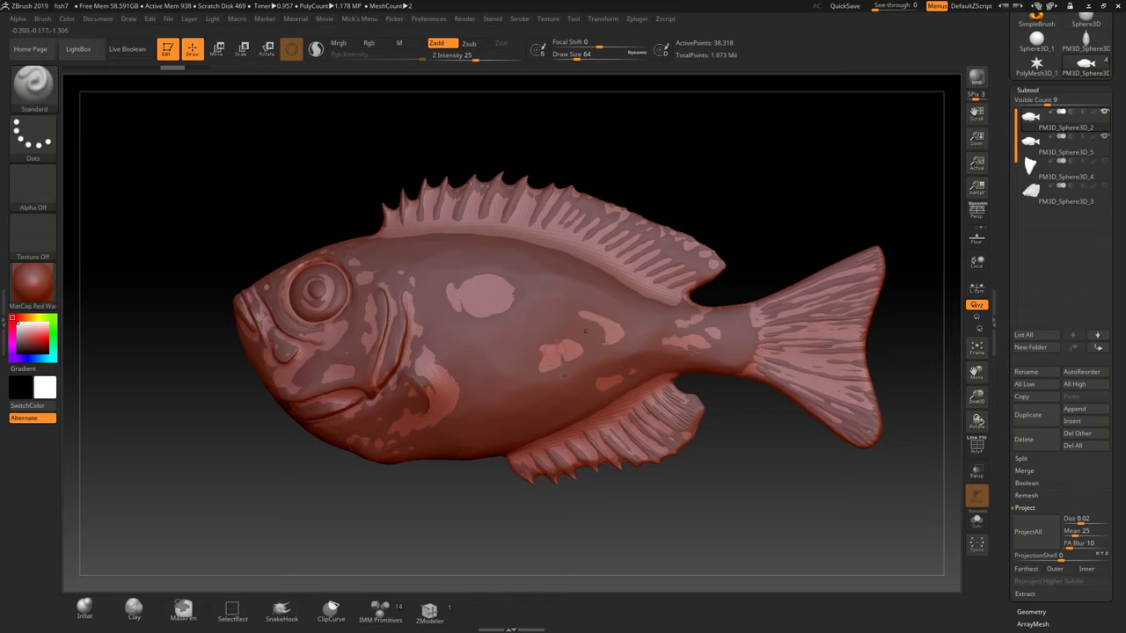
pyautogui.click(1034, 533)
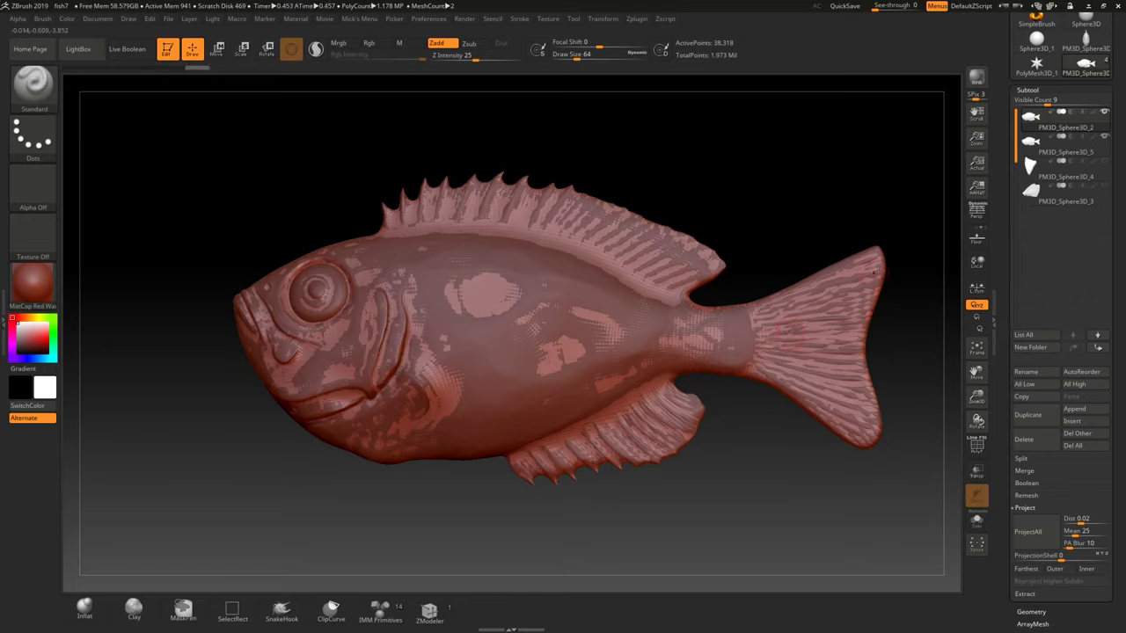
# Check the projected body with the duplicate temporarily hidden, and subdivide it to level 3 and reproject the detail.
pyautogui.click(1105, 136)
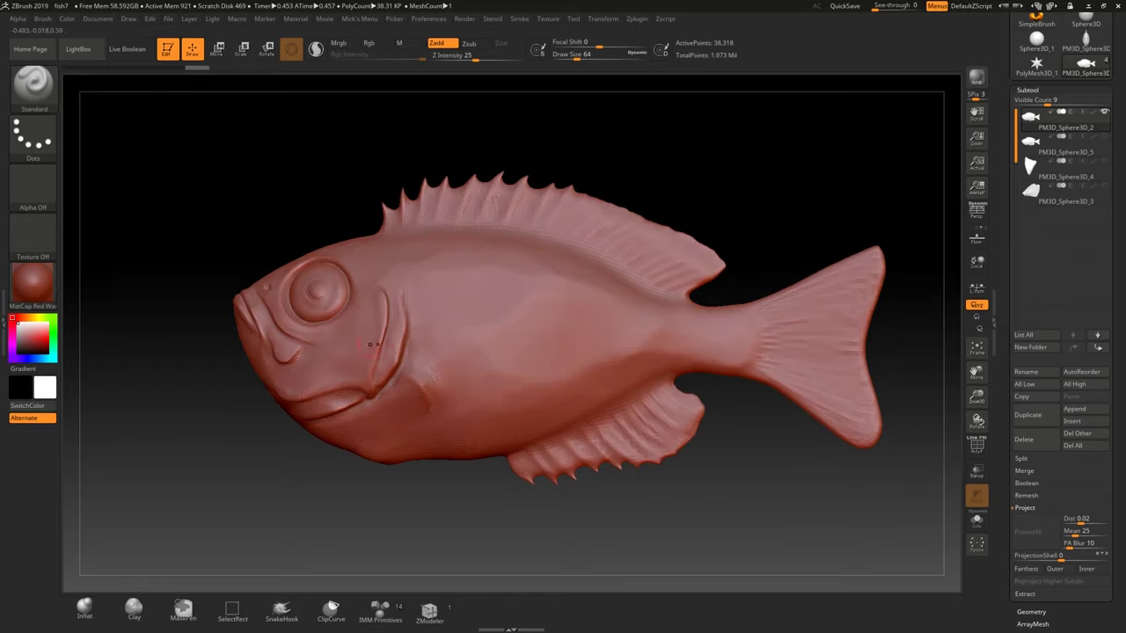
pyautogui.moveTo(539, 361)
pyautogui.keyDown('alt'); pyautogui.mouseDown(button='right')
pyautogui.moveTo(548, 326)
pyautogui.moveTo(563, 320)
pyautogui.moveTo(548, 344)
pyautogui.mouseUp(button='right'); pyautogui.keyUp('alt')
pyautogui.moveTo(389, 292); pyautogui.dragTo(328, 292, button='right')
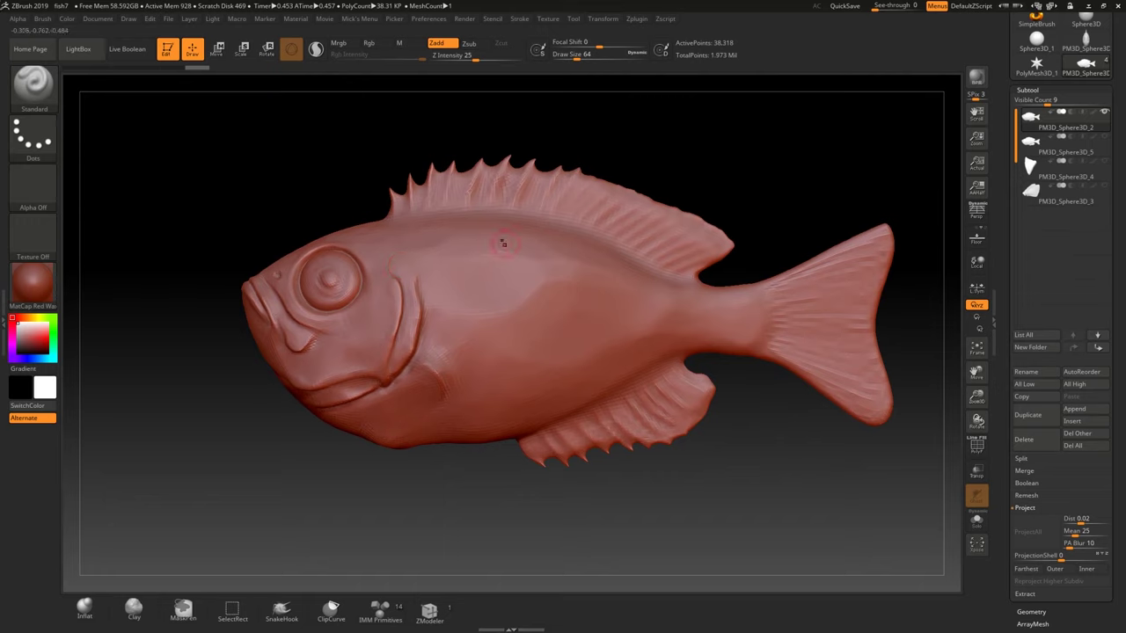
pyautogui.click(1105, 136)
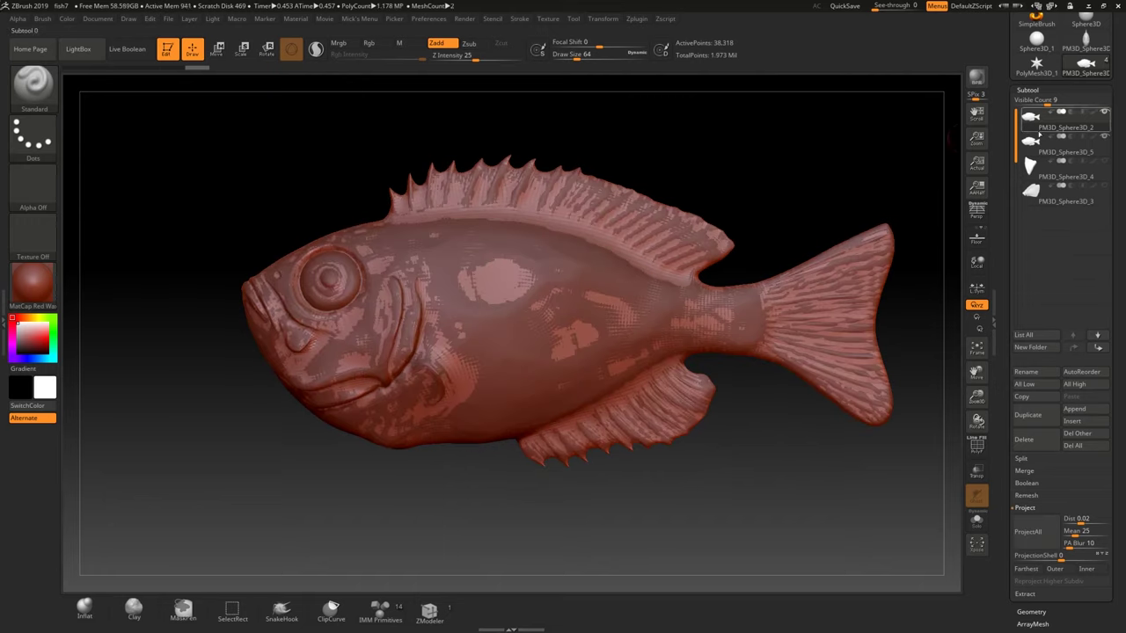
pyautogui.hotkey('ctrl', 'd')
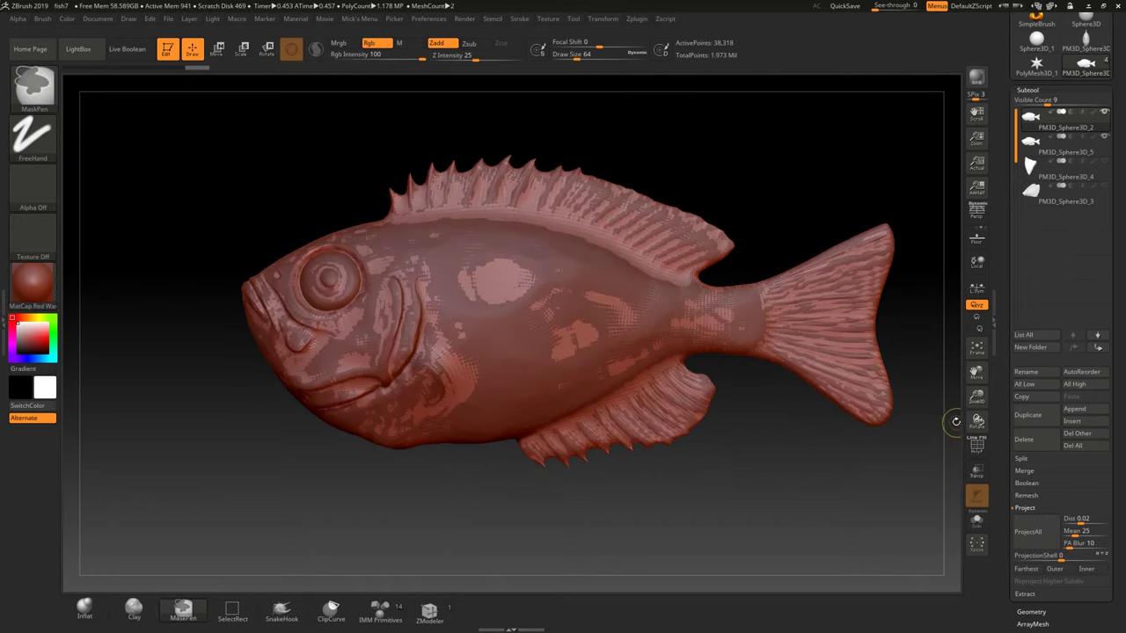
pyautogui.click(1029, 532)
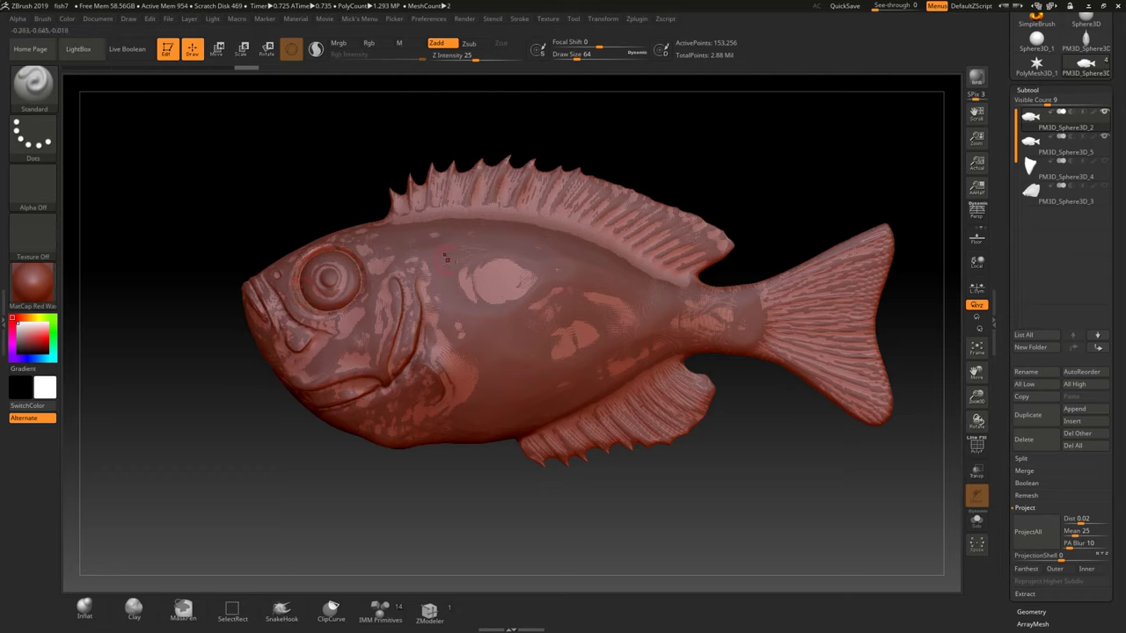
# Subdivide the fish body two more times to level 5, projecting the duplicate's detail onto it after each division.
pyautogui.press('ctrl')
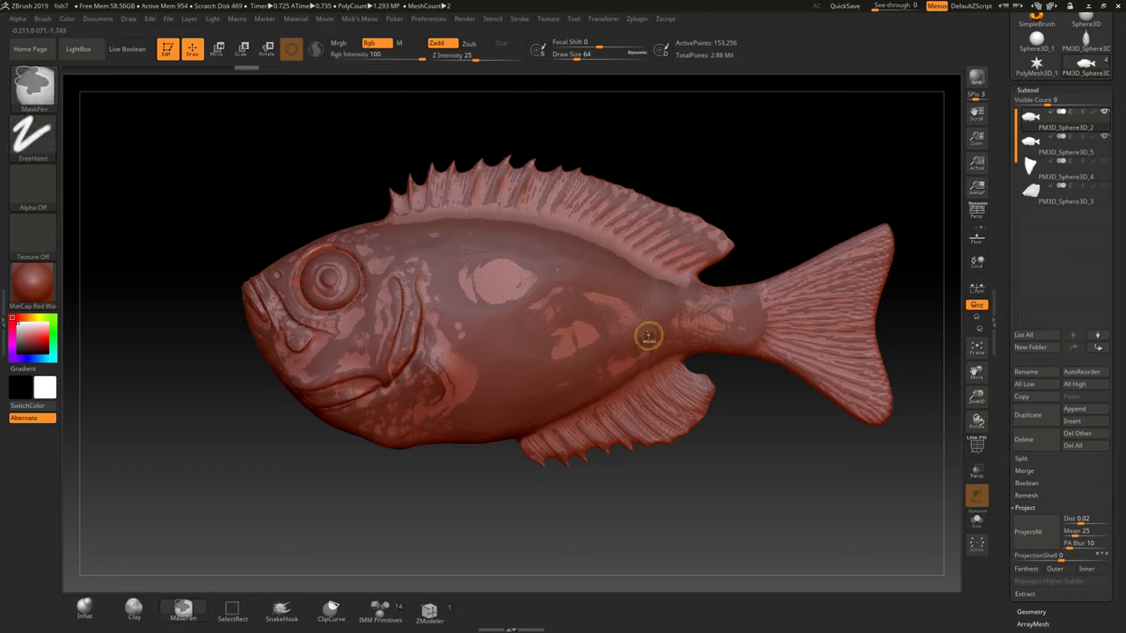
pyautogui.hotkey('ctrl', 'd')
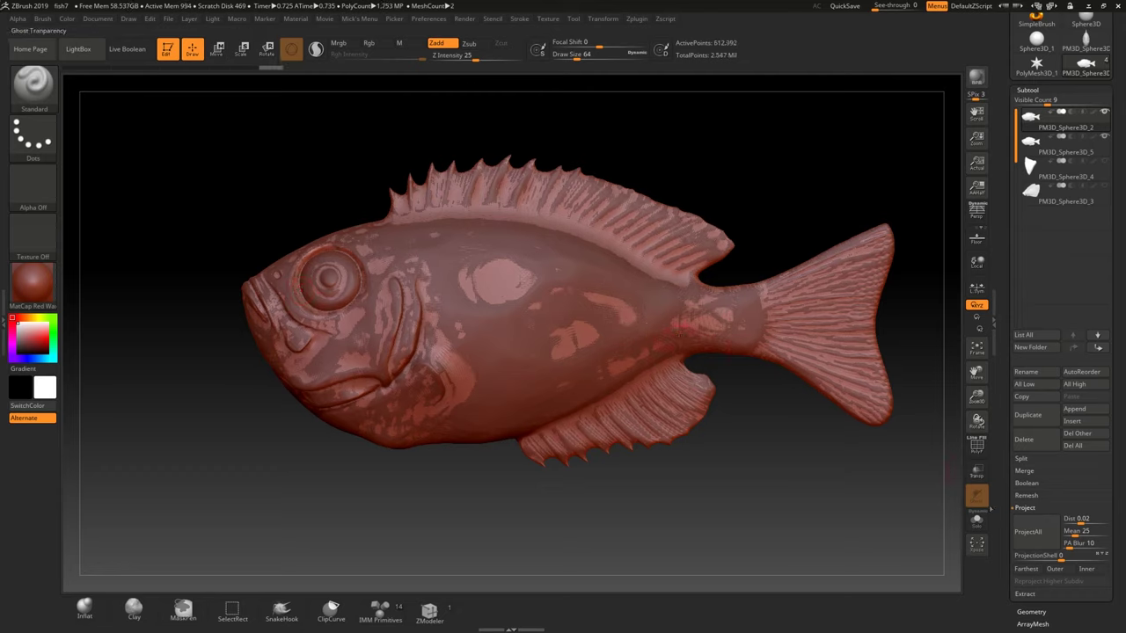
pyautogui.click(1028, 531)
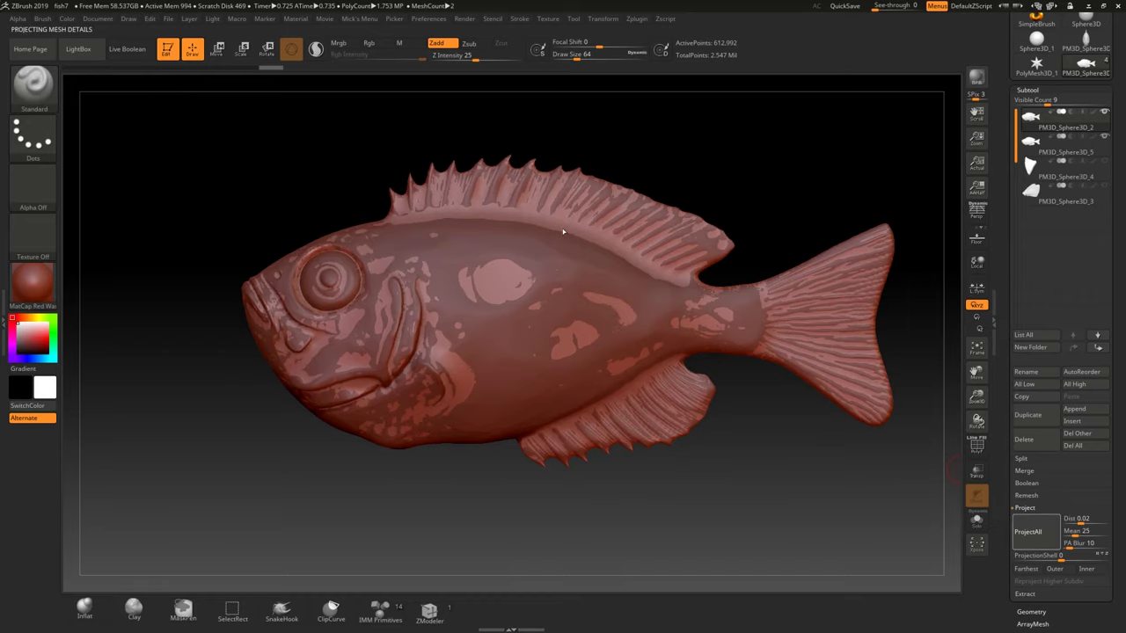
pyautogui.moveTo(406, 301)
pyautogui.mouseDown(button='right')
pyautogui.moveTo(520, 312)
pyautogui.moveTo(426, 298)
pyautogui.mouseUp(button='right')
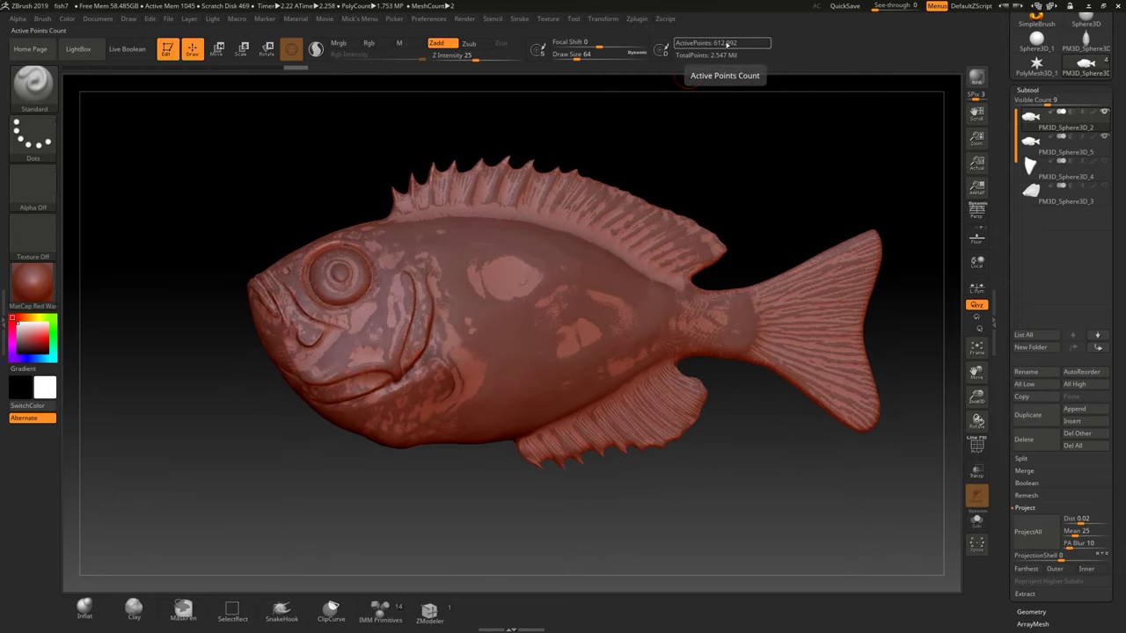
pyautogui.press('ctrl')
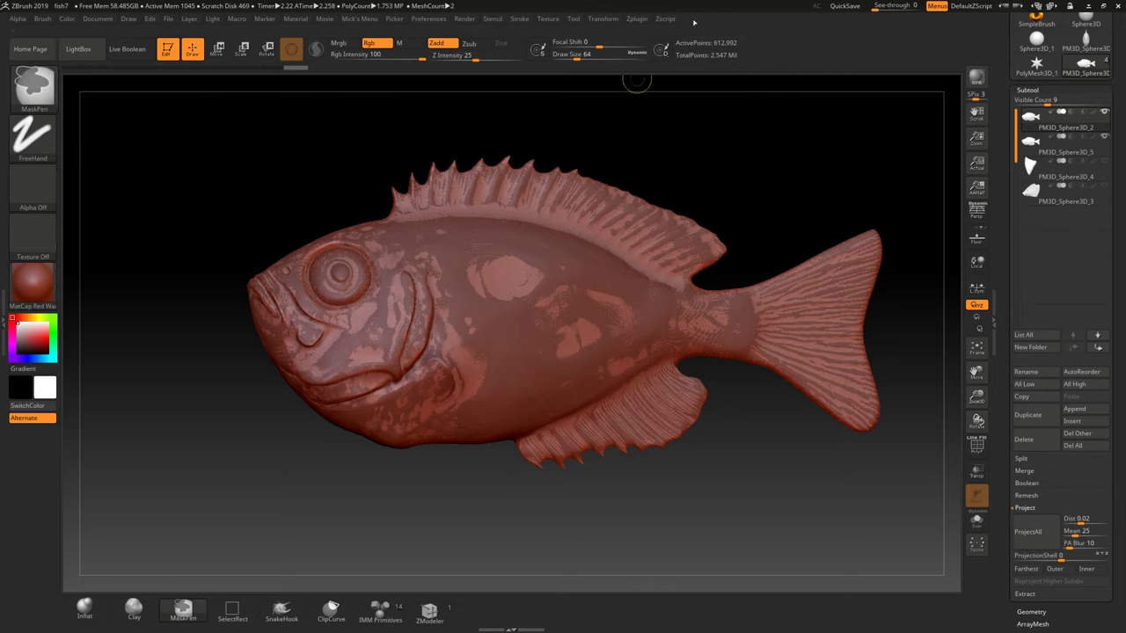
pyautogui.click(1028, 532)
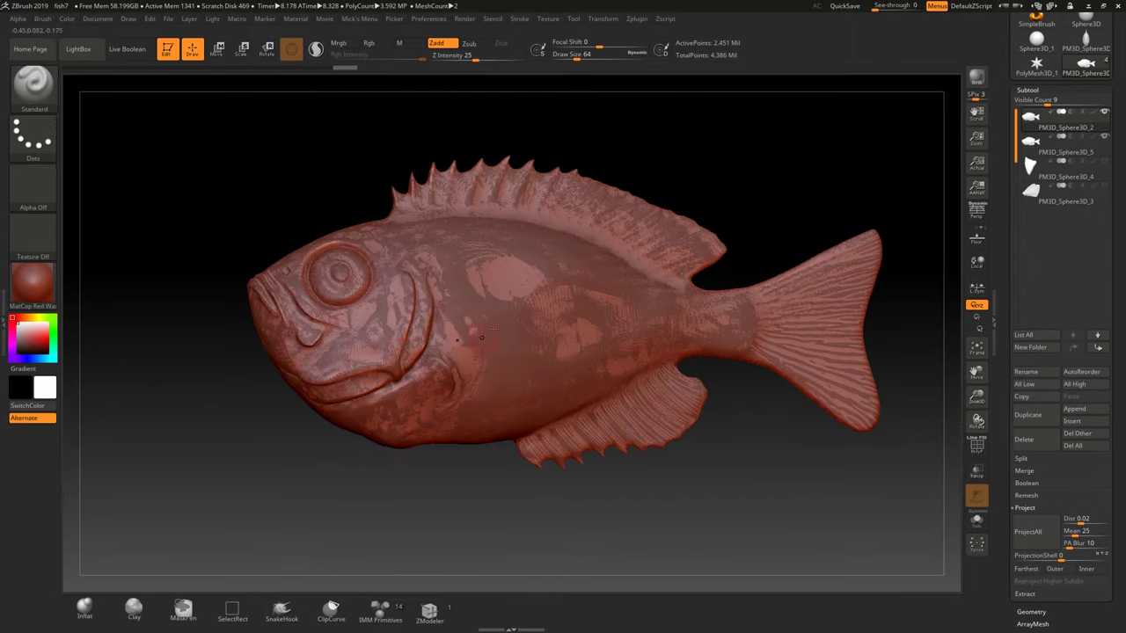
# Try a Standard brush stroke on the fish's flank and undo it.
pyautogui.moveTo(514, 317); pyautogui.dragTo(499, 338)
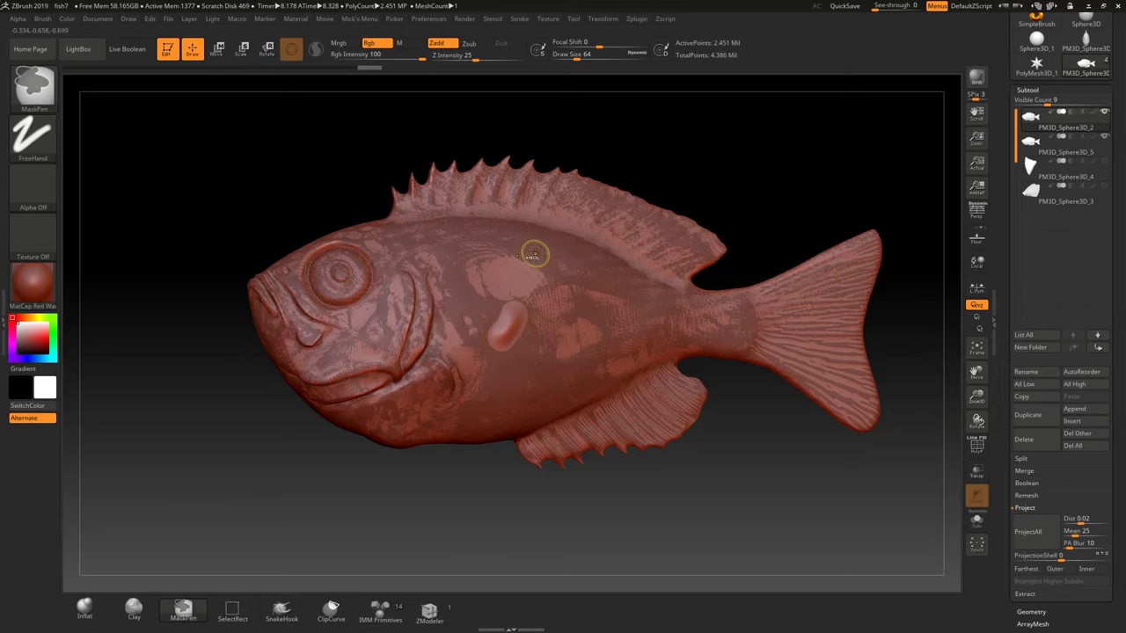
pyautogui.hotkey('ctrl', 'z')
pyautogui.moveTo(351, 480)
pyautogui.mouseDown()
pyautogui.moveTo(387, 475)
pyautogui.moveTo(356, 488)
pyautogui.moveTo(347, 467)
pyautogui.moveTo(341, 494)
pyautogui.mouseUp()
# Hide the high-resolution duplicate PM3D_Sphere3D_5 and inspect the projected fish body from several angles.
pyautogui.click(1105, 136)
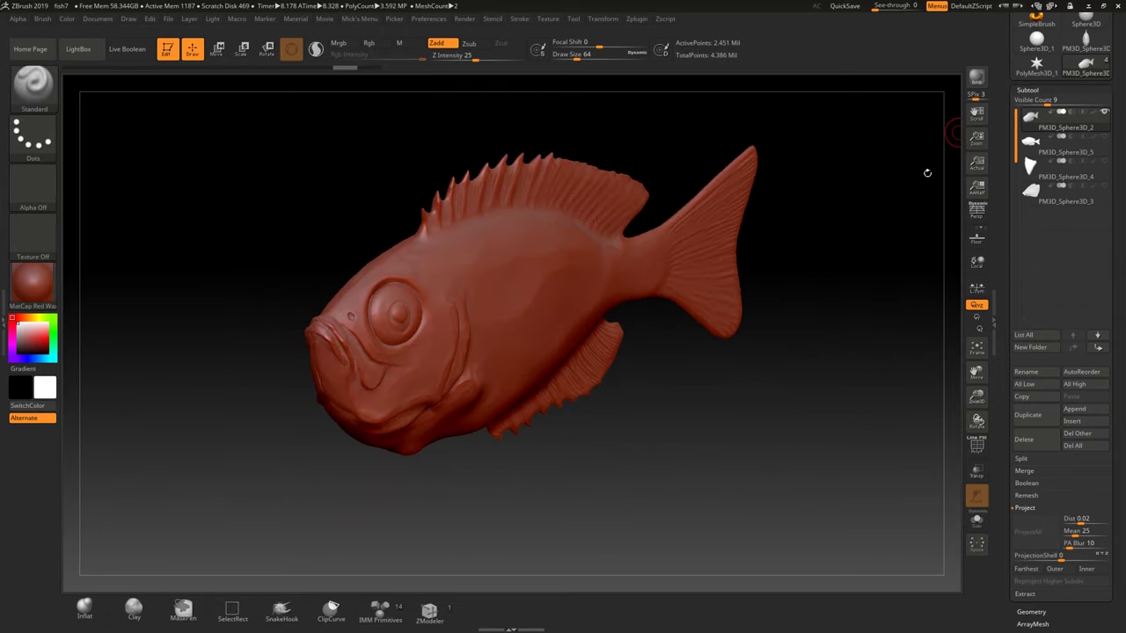
pyautogui.moveTo(470, 335)
pyautogui.mouseDown(button='right')
pyautogui.moveTo(386, 356)
pyautogui.moveTo(371, 427)
pyautogui.moveTo(360, 417)
pyautogui.moveTo(368, 458)
pyautogui.moveTo(391, 330)
pyautogui.mouseUp(button='right')
pyautogui.keyDown('ctrl'); pyautogui.moveTo(443, 434); pyautogui.dragTo(422, 338, button='right'); pyautogui.keyUp('ctrl')
pyautogui.moveTo(396, 489)
pyautogui.mouseDown(button='right')
pyautogui.moveTo(411, 490)
pyautogui.moveTo(369, 485)
pyautogui.moveTo(387, 502)
pyautogui.moveTo(373, 405)
pyautogui.moveTo(375, 440)
pyautogui.moveTo(362, 410)
pyautogui.moveTo(360, 479)
pyautogui.moveTo(346, 453)
pyautogui.mouseUp(button='right')
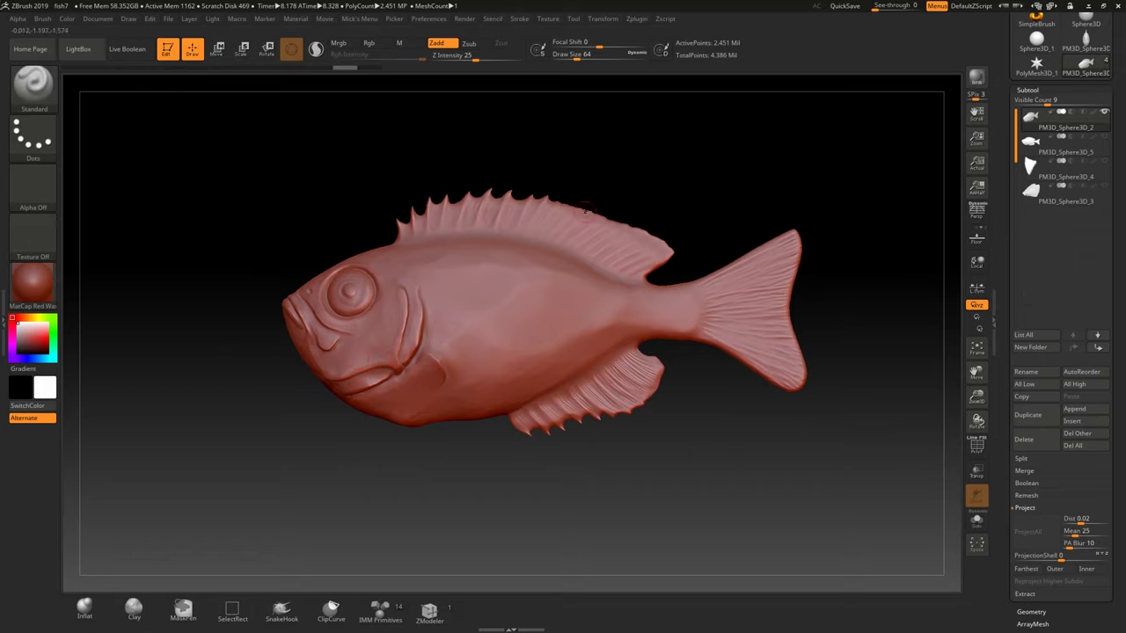
# Delete the high-resolution duplicate subtool PM3D_Sphere3D_5 and make PM3D_Sphere3D_2 the active subtool.
pyautogui.click(1047, 146)
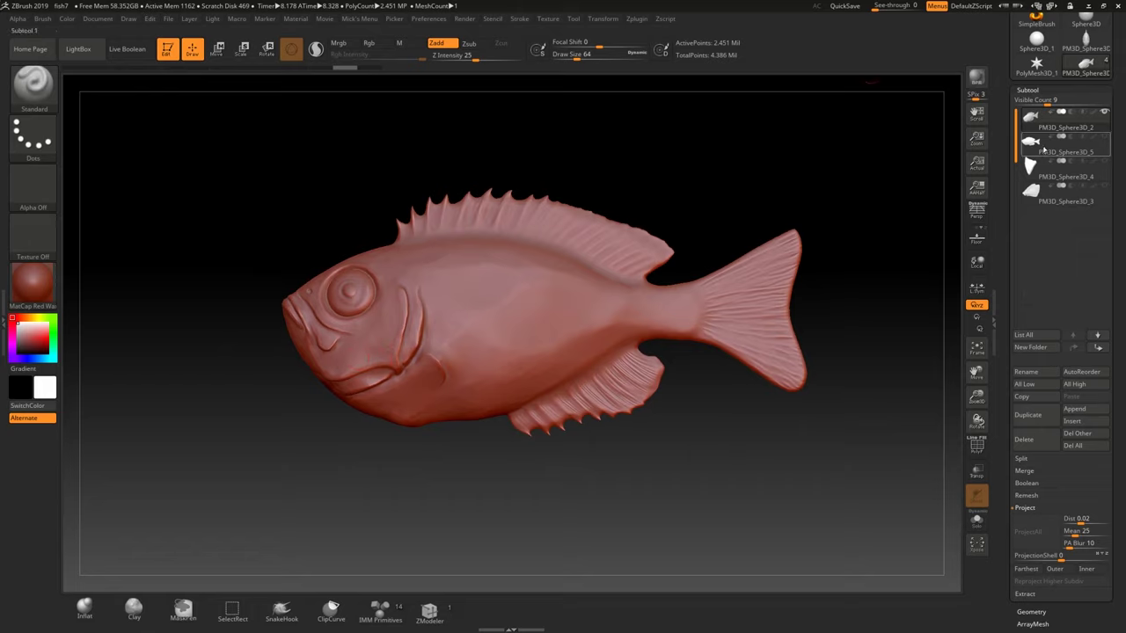
pyautogui.click(1028, 440)
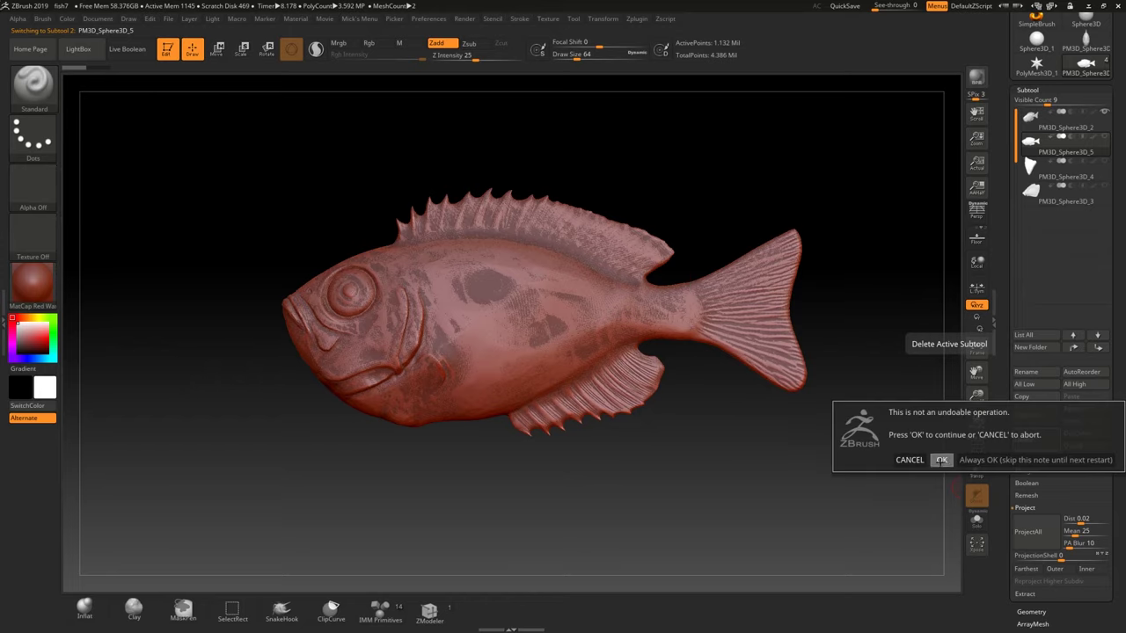
pyautogui.click(941, 460)
pyautogui.click(1064, 127)
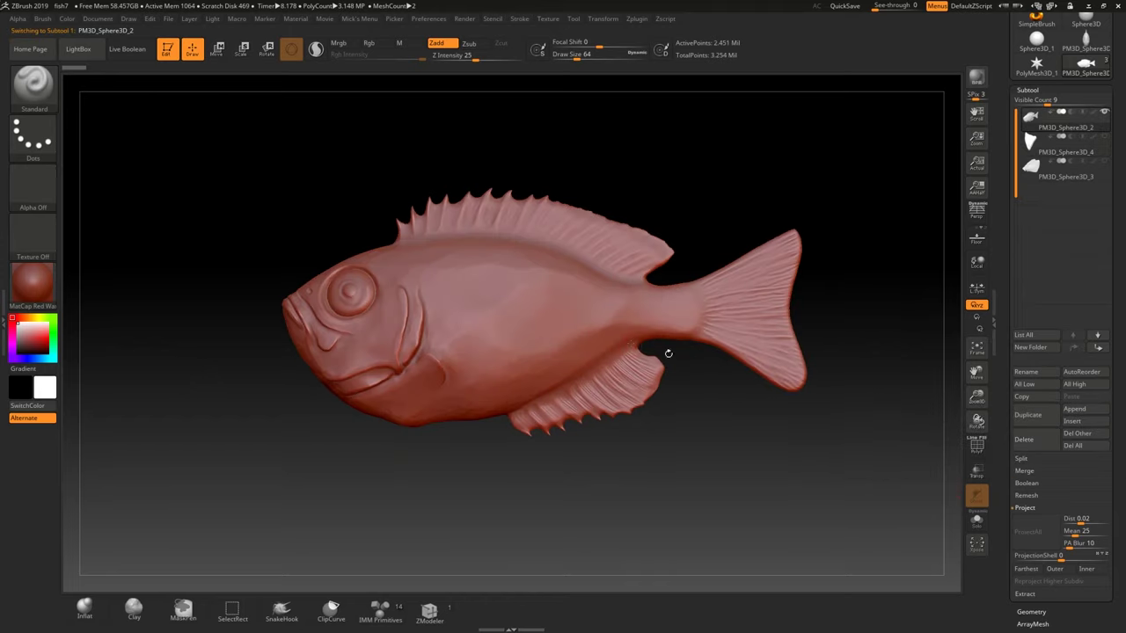
# Switch the fish body to subdivision level 1 and examine its low-poly shape.
pyautogui.moveTo(331, 401)
pyautogui.mouseDown()
pyautogui.moveTo(452, 453)
pyautogui.moveTo(545, 449)
pyautogui.moveTo(414, 450)
pyautogui.moveTo(409, 462)
pyautogui.mouseUp()
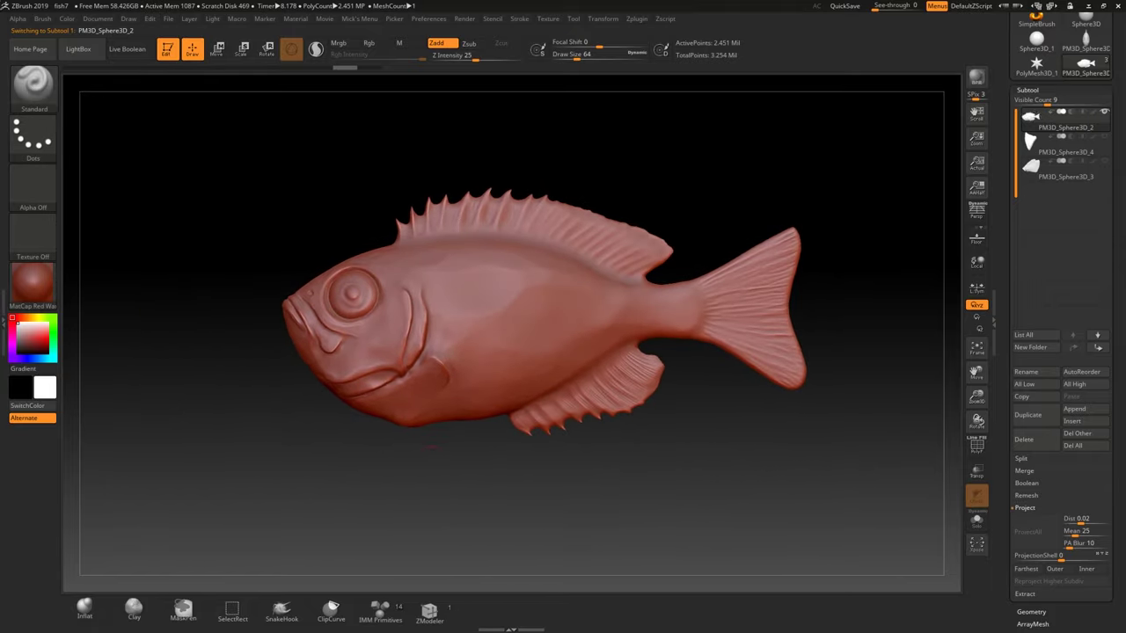
pyautogui.click(1025, 611)
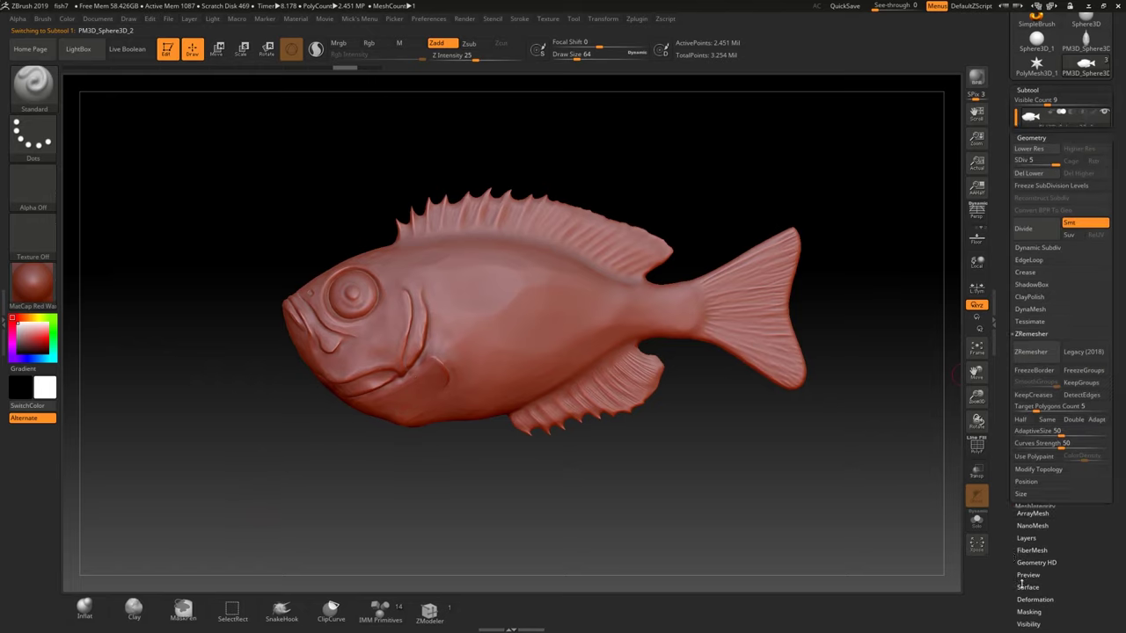
pyautogui.moveTo(1052, 129); pyautogui.dragTo(1009, 129)
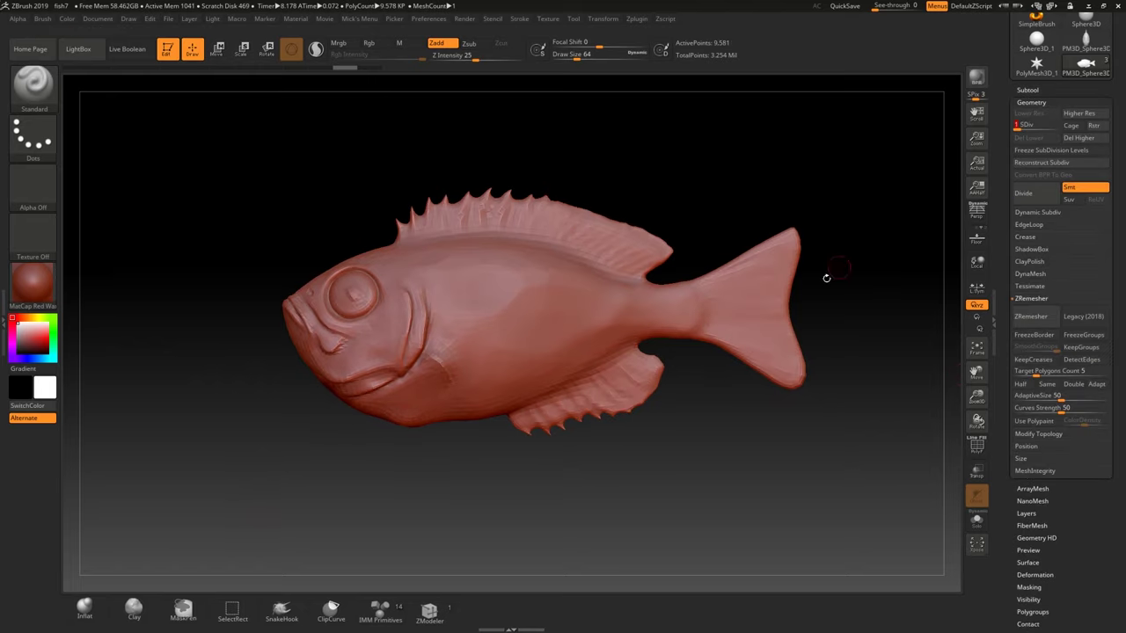
pyautogui.moveTo(304, 459)
pyautogui.mouseDown()
pyautogui.moveTo(504, 475)
pyautogui.moveTo(383, 443)
pyautogui.moveTo(376, 458)
pyautogui.mouseUp()
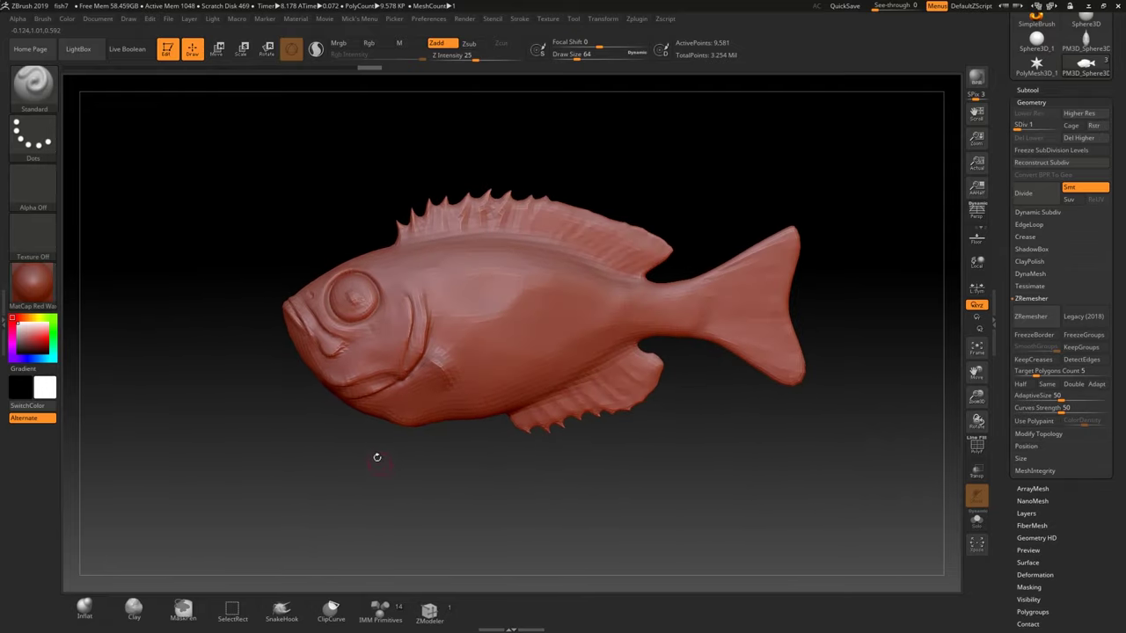
pyautogui.moveTo(378, 461)
pyautogui.keyDown('ctrl'); pyautogui.mouseDown(button='right')
pyautogui.moveTo(377, 419)
pyautogui.moveTo(375, 525)
pyautogui.moveTo(369, 466)
pyautogui.moveTo(385, 454)
pyautogui.mouseUp(button='right'); pyautogui.keyUp('ctrl')
pyautogui.moveTo(386, 454); pyautogui.dragTo(415, 457, button='right')
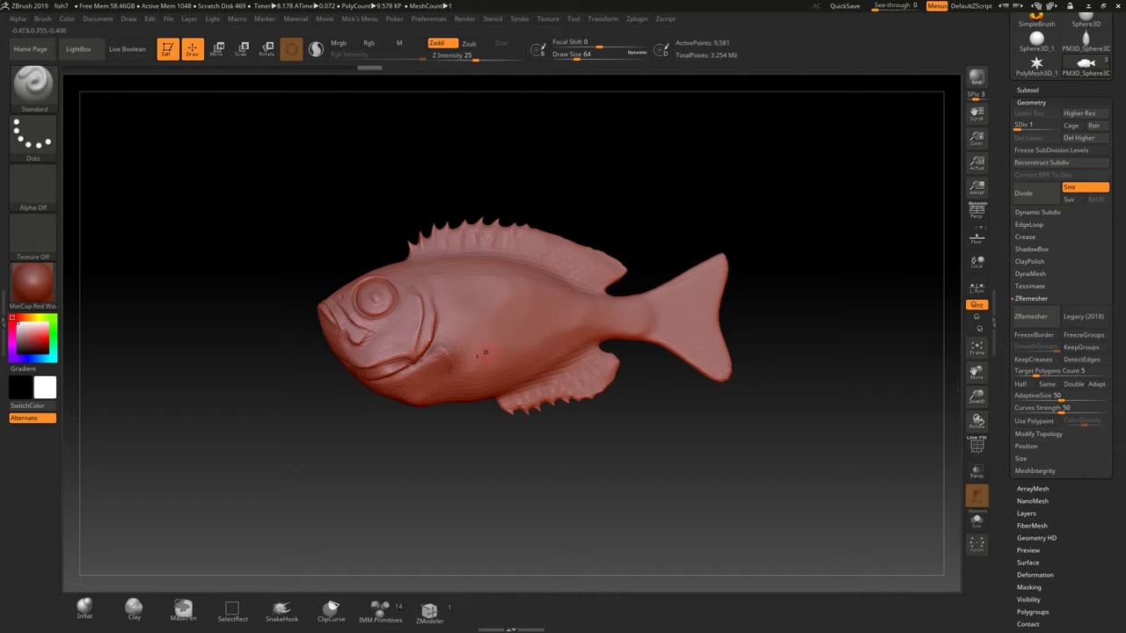
pyautogui.moveTo(417, 450); pyautogui.dragTo(410, 445)
pyautogui.keyDown('ctrl'); pyautogui.moveTo(410, 445); pyautogui.dragTo(402, 437, button='right'); pyautogui.keyUp('ctrl')
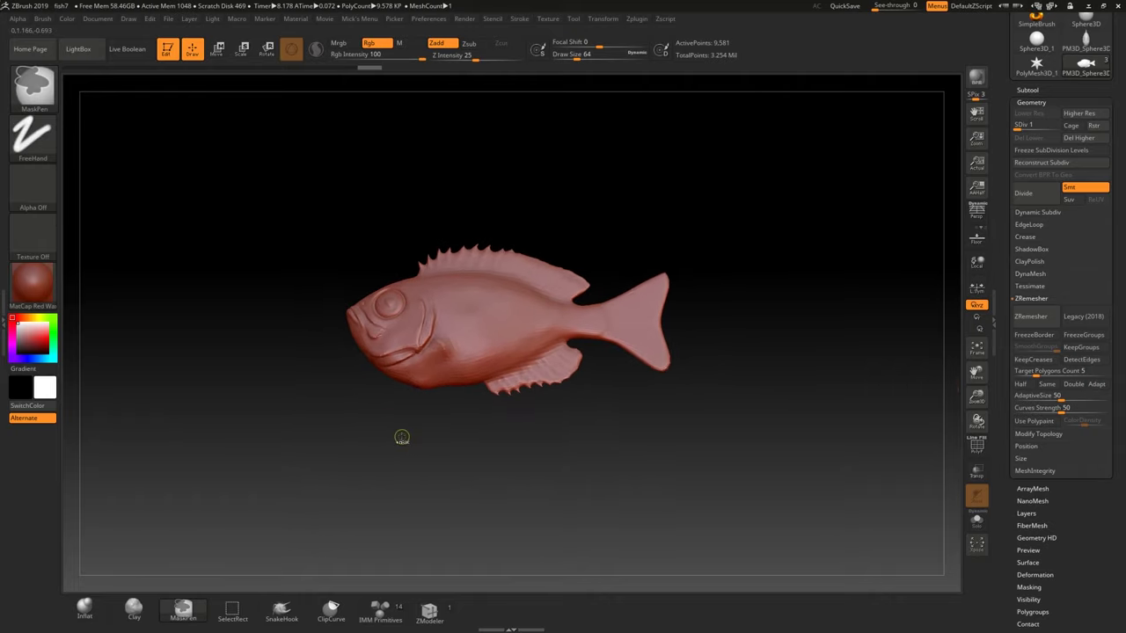
# Dock the Zplugin palette beside the canvas and expand its UV Master section.
pyautogui.moveTo(402, 437)
pyautogui.mouseDown()
pyautogui.moveTo(426, 439)
pyautogui.moveTo(417, 422)
pyautogui.mouseUp()
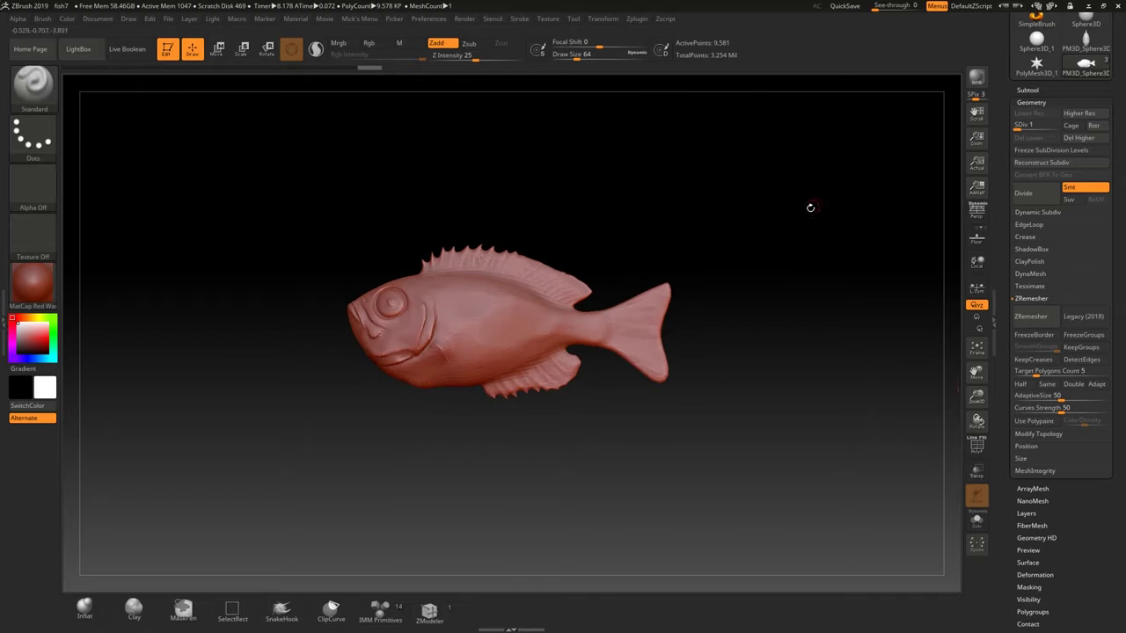
pyautogui.click(635, 19)
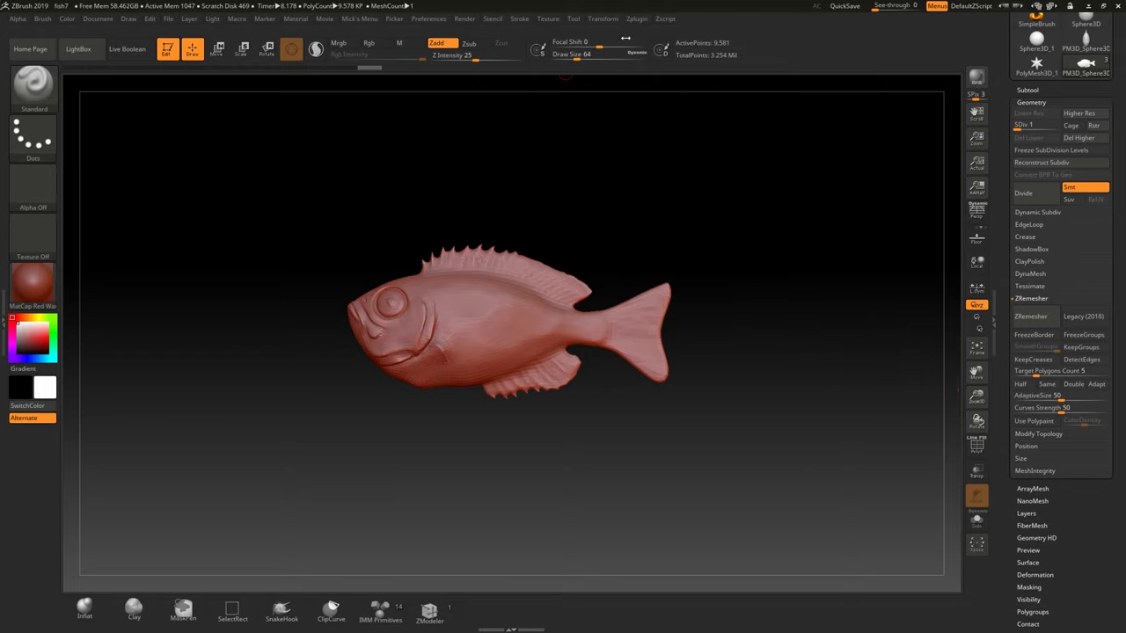
pyautogui.click(631, 25)
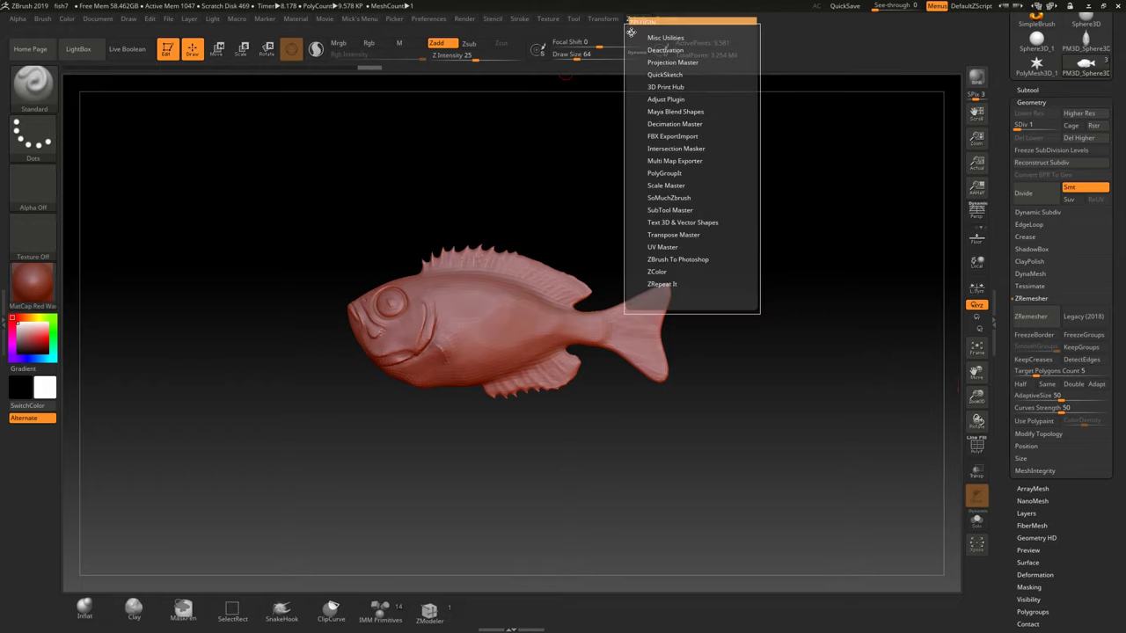
pyautogui.moveTo(35, 76); pyautogui.dragTo(635, 24)
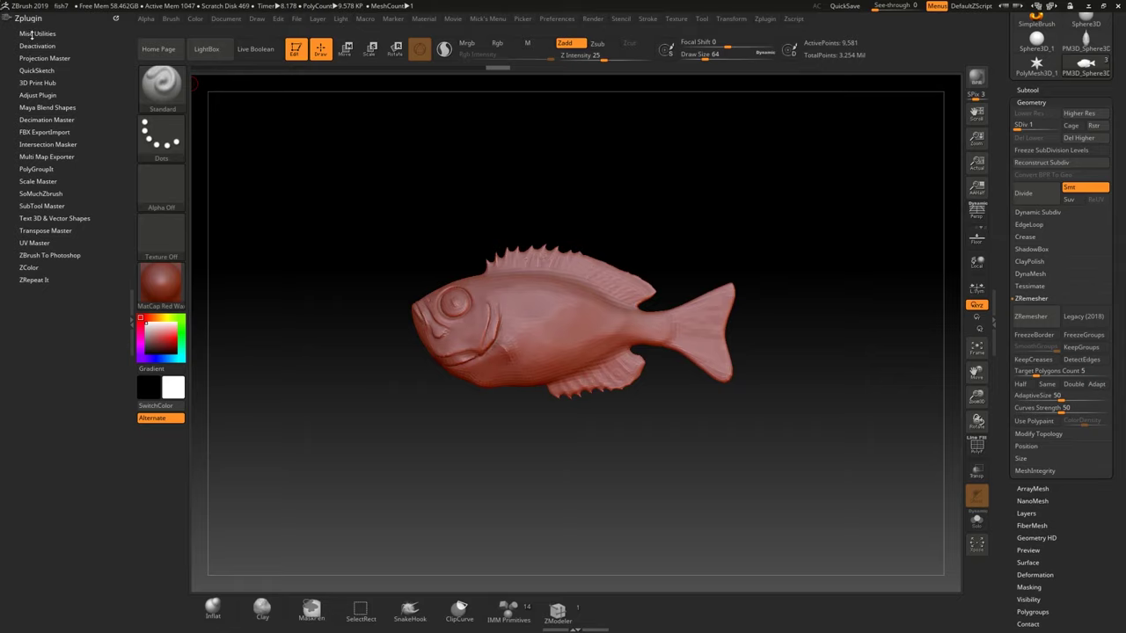
pyautogui.click(764, 19)
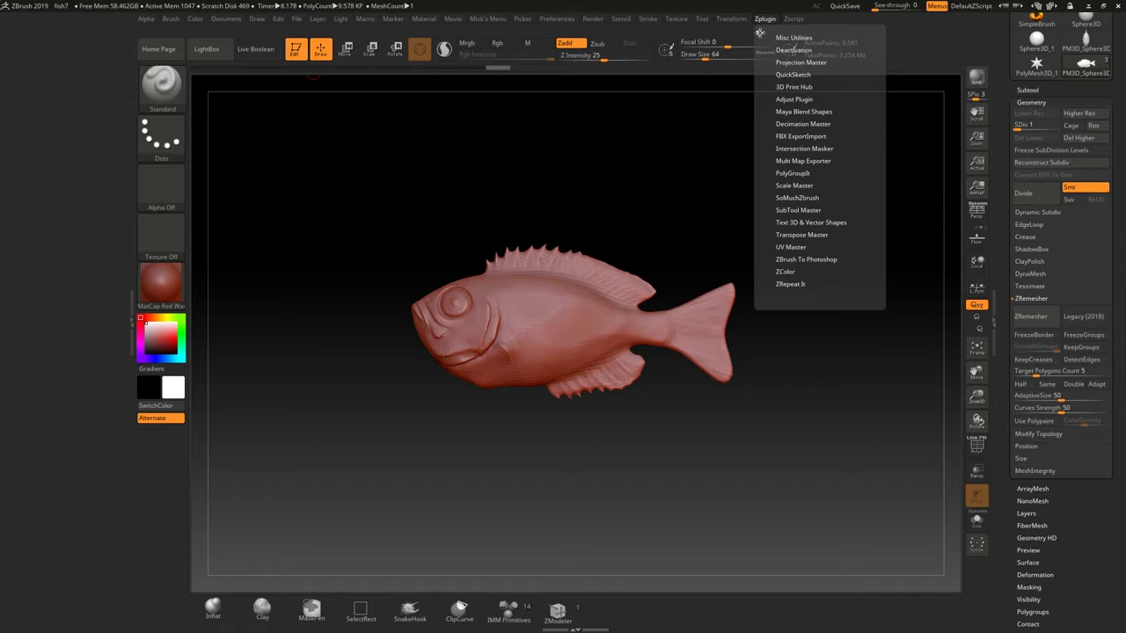
pyautogui.moveTo(759, 32); pyautogui.dragTo(33, 70)
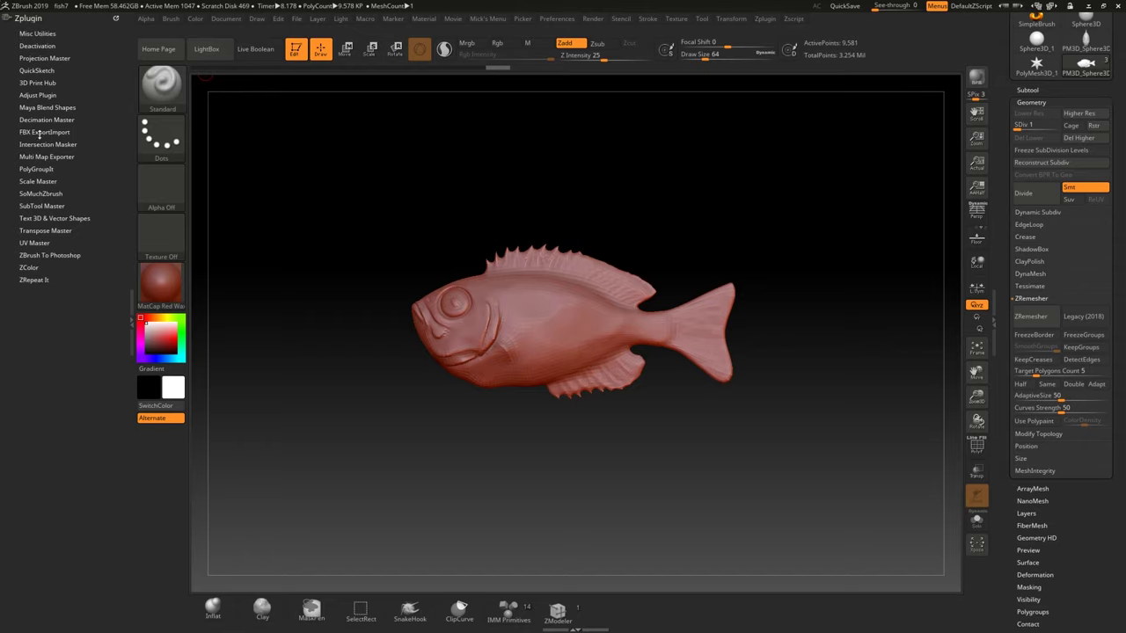
pyautogui.click(35, 243)
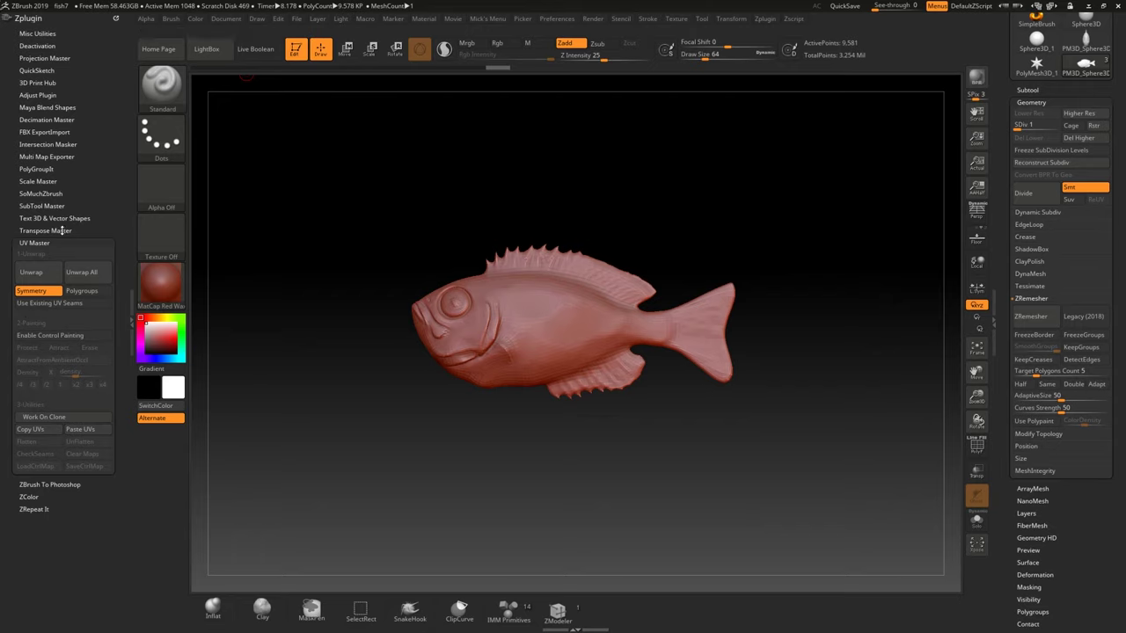
# Create a UV Master working clone of the fish body at subdivision level 1 and unwrap the clone's UVs.
pyautogui.keyDown('ctrl'); pyautogui.moveTo(508, 370); pyautogui.dragTo(515, 444, button='right'); pyautogui.keyUp('ctrl')
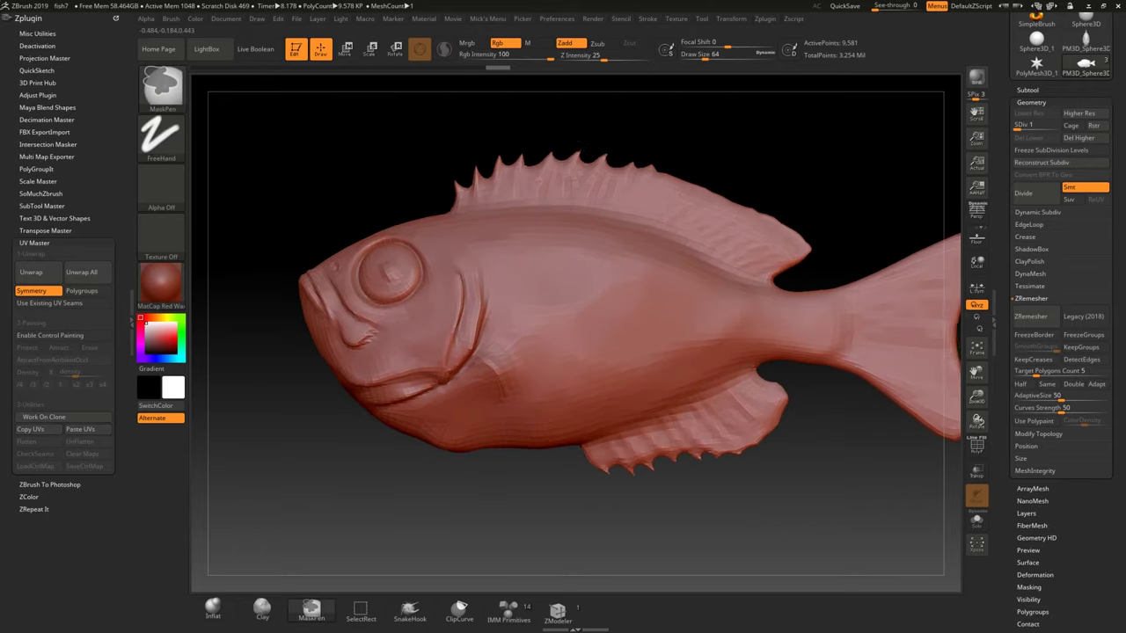
pyautogui.moveTo(480, 391)
pyautogui.keyDown('ctrl'); pyautogui.mouseDown(button='right')
pyautogui.moveTo(478, 334)
pyautogui.moveTo(476, 414)
pyautogui.mouseUp(button='right'); pyautogui.keyUp('ctrl')
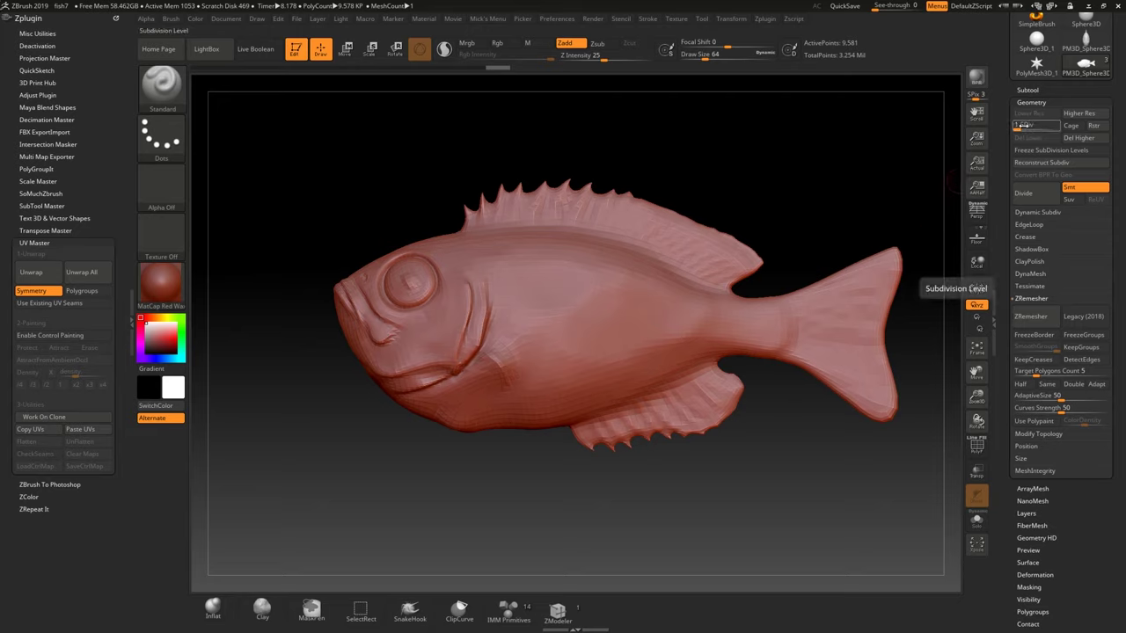
pyautogui.moveTo(1025, 129); pyautogui.dragTo(1031, 129)
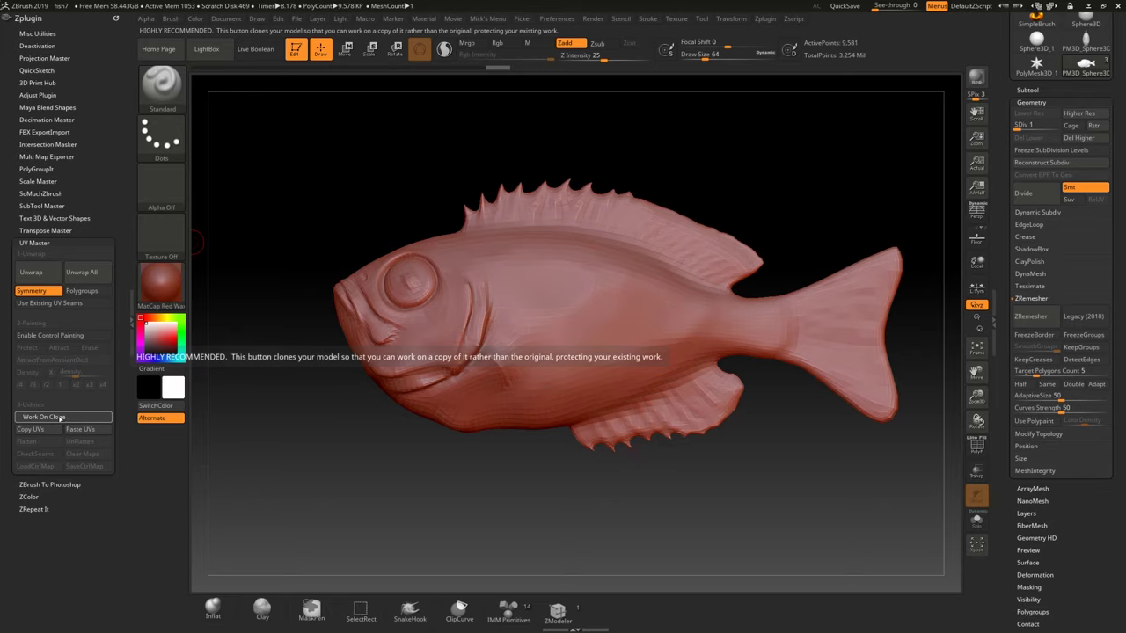
pyautogui.click(60, 418)
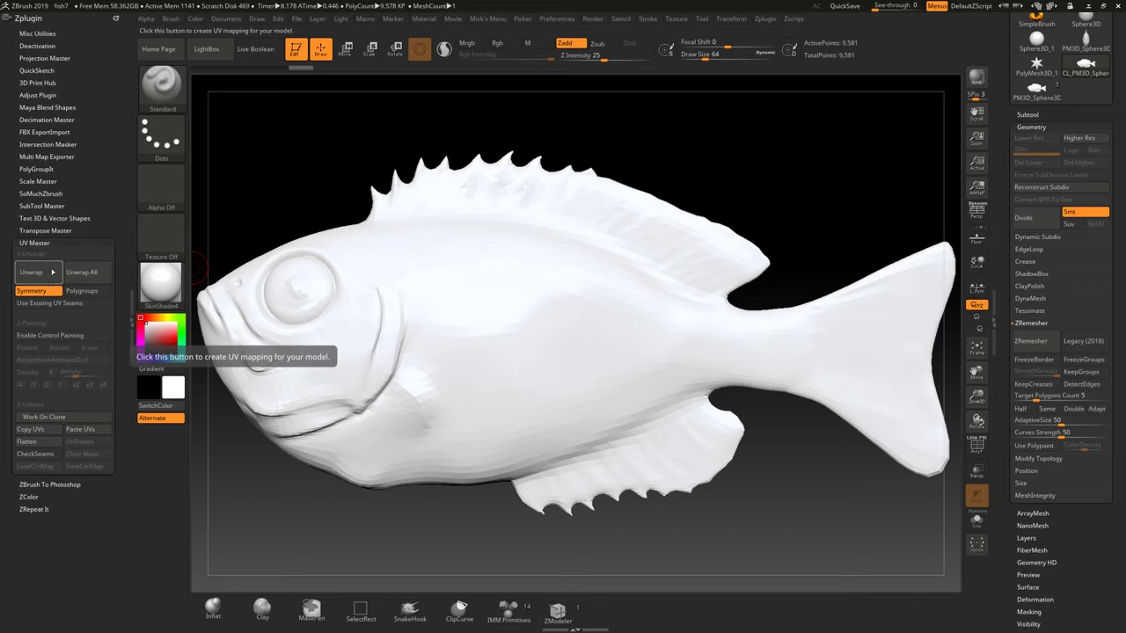
pyautogui.moveTo(498, 320)
pyautogui.keyDown('ctrl'); pyautogui.mouseDown(button='right')
pyautogui.moveTo(486, 289)
pyautogui.moveTo(564, 270)
pyautogui.mouseUp(button='right'); pyautogui.keyUp('ctrl')
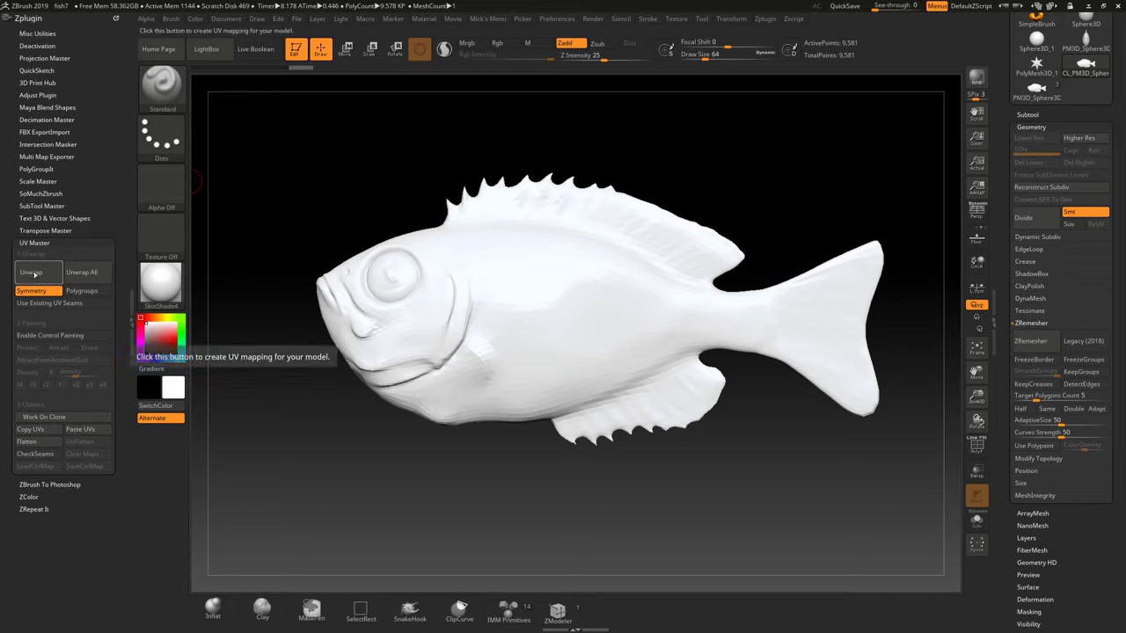
pyautogui.click(32, 273)
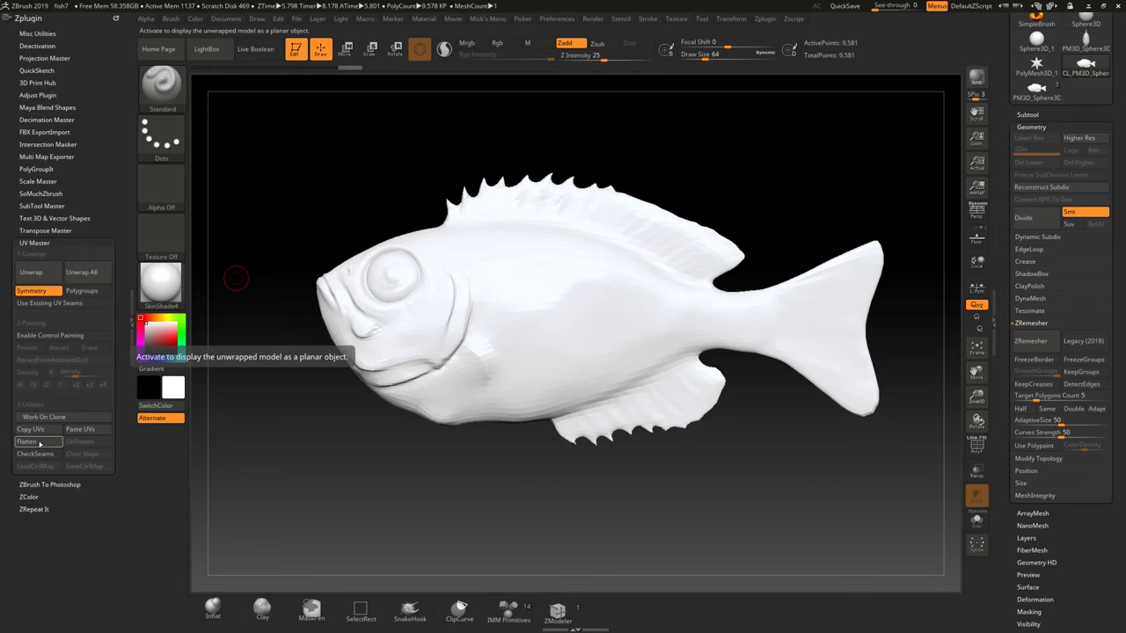
# Flatten the unwrapped clone to examine its UV islands, and unflatten it back to the fish shape.
pyautogui.click(40, 446)
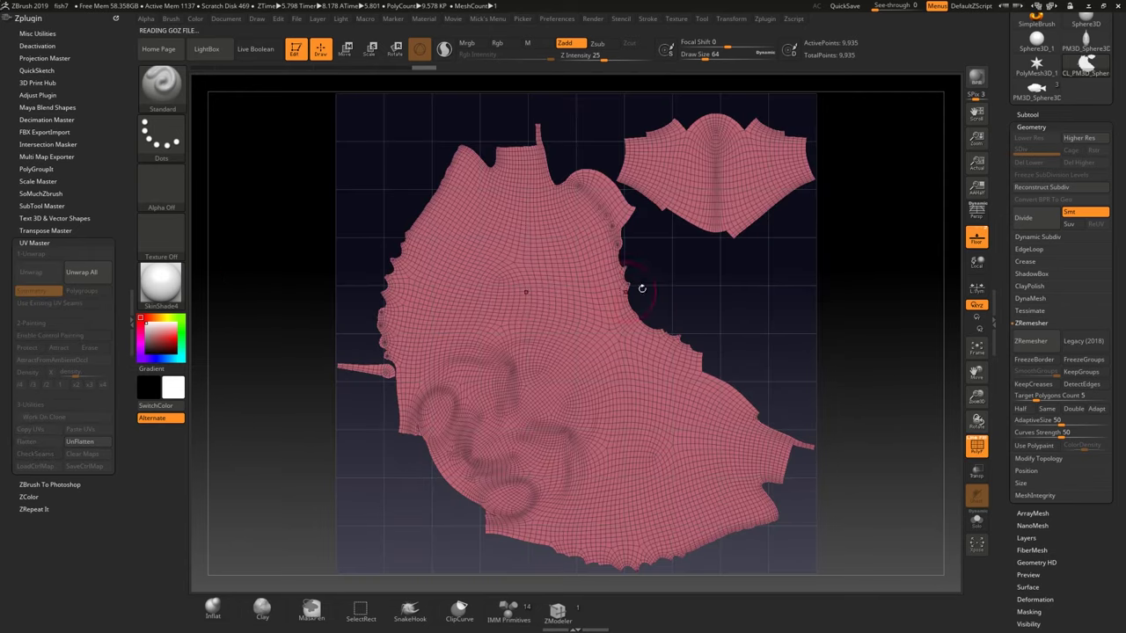
pyautogui.moveTo(535, 385)
pyautogui.keyDown('alt'); pyautogui.mouseDown(button='right')
pyautogui.moveTo(544, 346)
pyautogui.moveTo(535, 369)
pyautogui.mouseUp(button='right'); pyautogui.keyUp('alt')
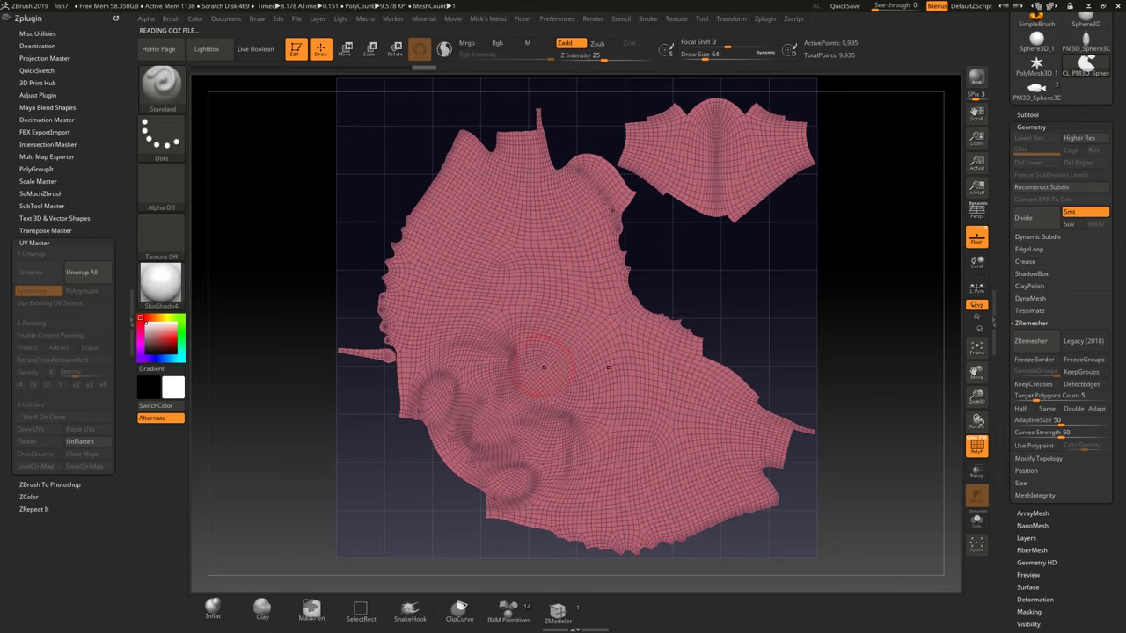
pyautogui.moveTo(564, 333)
pyautogui.keyDown('ctrl'); pyautogui.mouseDown(button='right')
pyautogui.moveTo(560, 317)
pyautogui.moveTo(540, 414)
pyautogui.moveTo(530, 380)
pyautogui.moveTo(546, 352)
pyautogui.moveTo(537, 358)
pyautogui.moveTo(537, 419)
pyautogui.moveTo(485, 381)
pyautogui.moveTo(455, 427)
pyautogui.moveTo(462, 378)
pyautogui.moveTo(530, 410)
pyautogui.moveTo(535, 357)
pyautogui.moveTo(516, 402)
pyautogui.moveTo(665, 119)
pyautogui.mouseUp(button='right'); pyautogui.keyUp('ctrl')
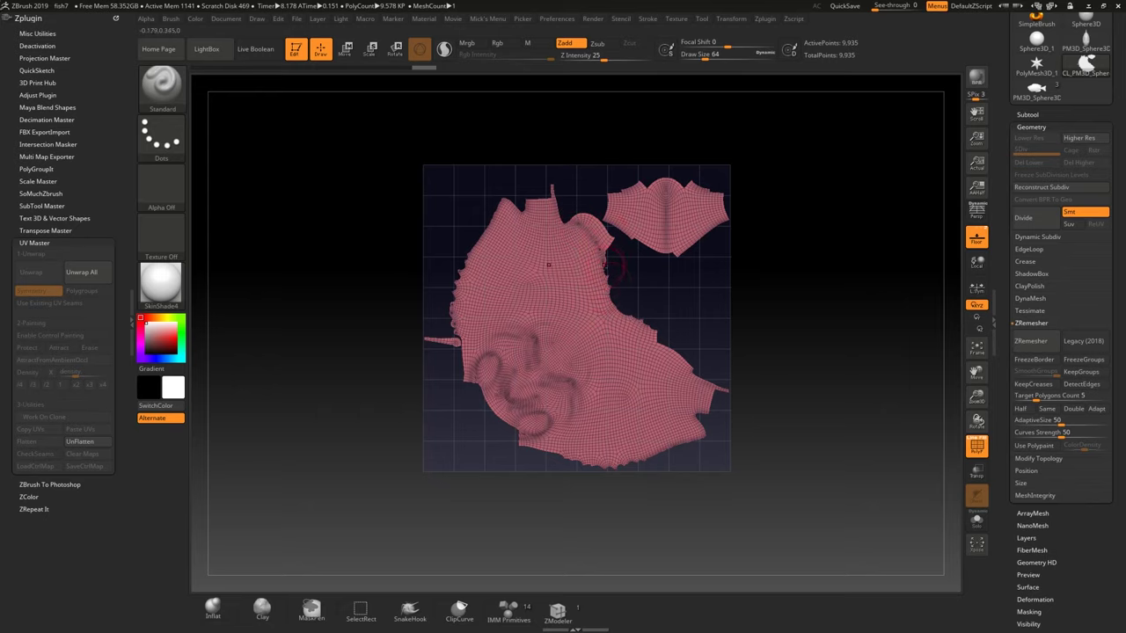
pyautogui.moveTo(531, 339)
pyautogui.keyDown('ctrl'); pyautogui.mouseDown(button='right')
pyautogui.moveTo(528, 328)
pyautogui.moveTo(510, 430)
pyautogui.moveTo(519, 355)
pyautogui.mouseUp(button='right'); pyautogui.keyUp('ctrl')
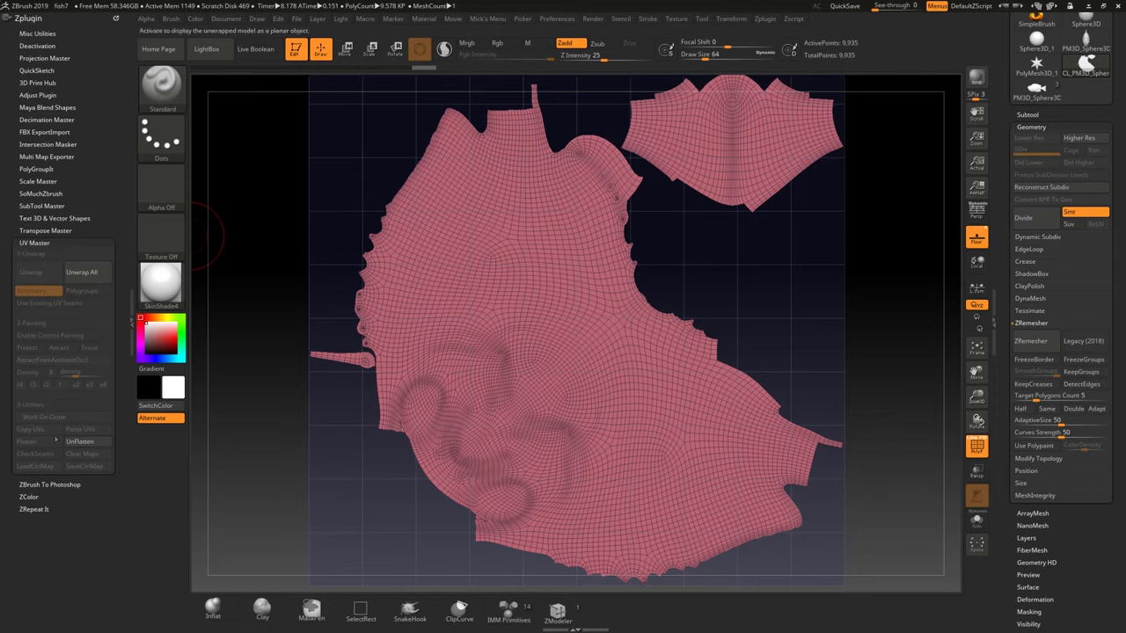
pyautogui.click(86, 448)
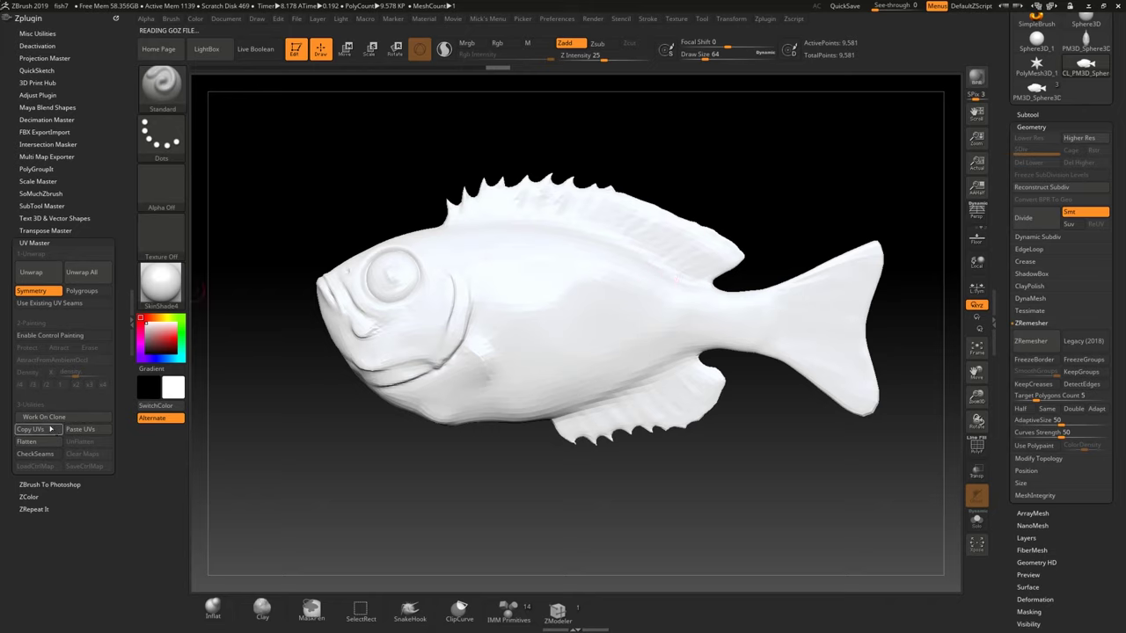
# Copy the clone's UVs and paste them onto the body subtool of the original fish tool PM3D_Sphere3D_3.
pyautogui.click(31, 429)
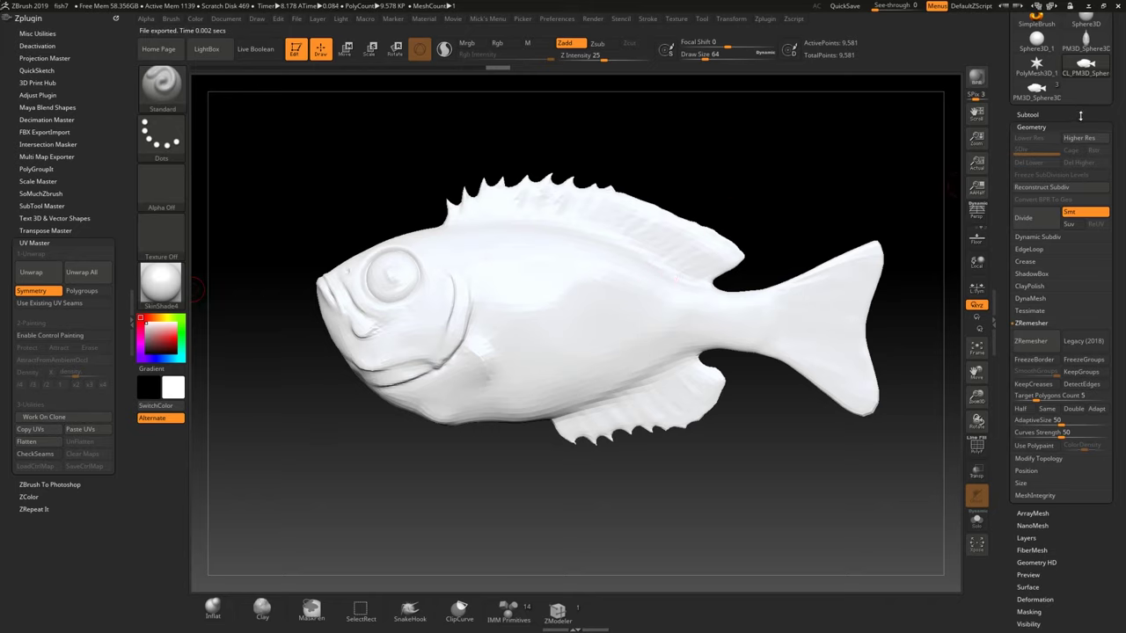
pyautogui.scroll(3, 1080, 115)
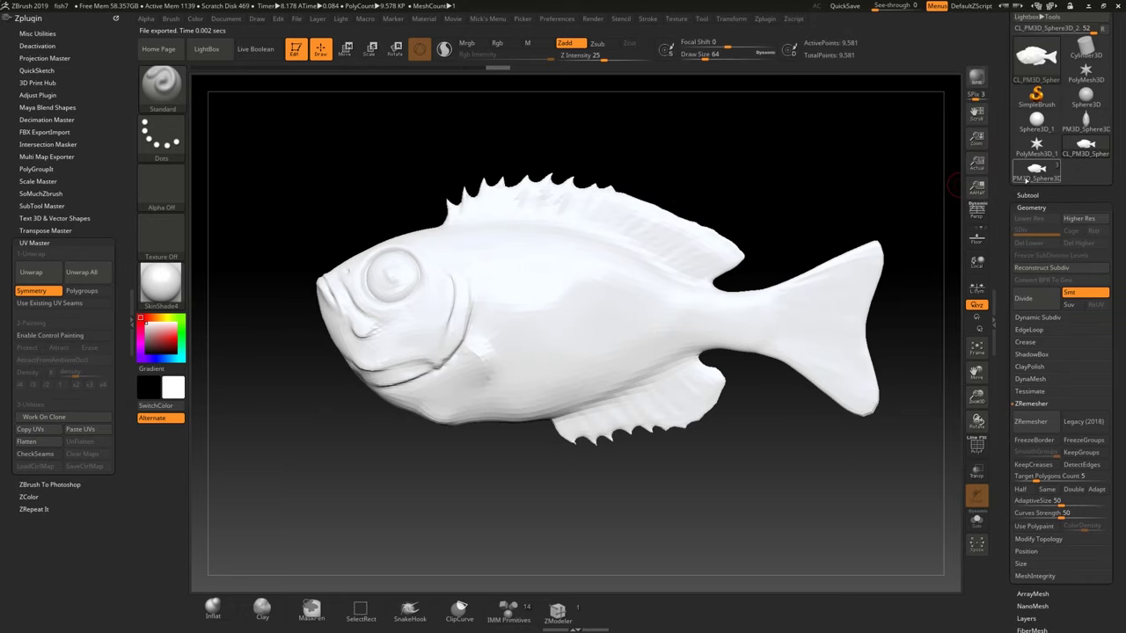
pyautogui.moveTo(1028, 178)
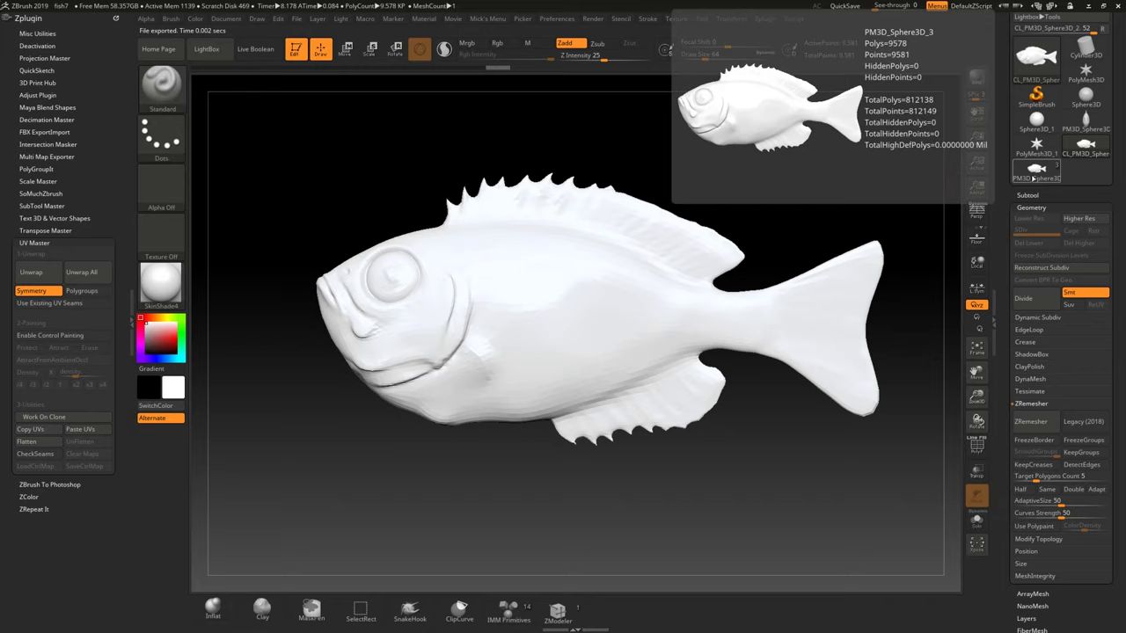
pyautogui.moveTo(1087, 124)
pyautogui.click(1036, 171)
pyautogui.click(1028, 195)
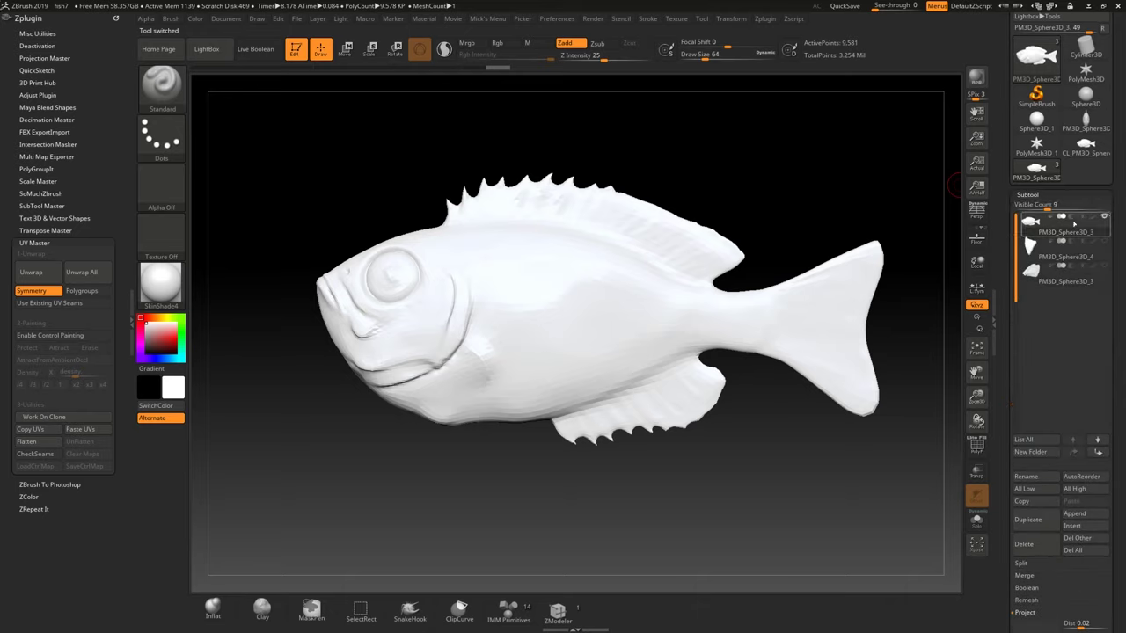
pyautogui.click(80, 429)
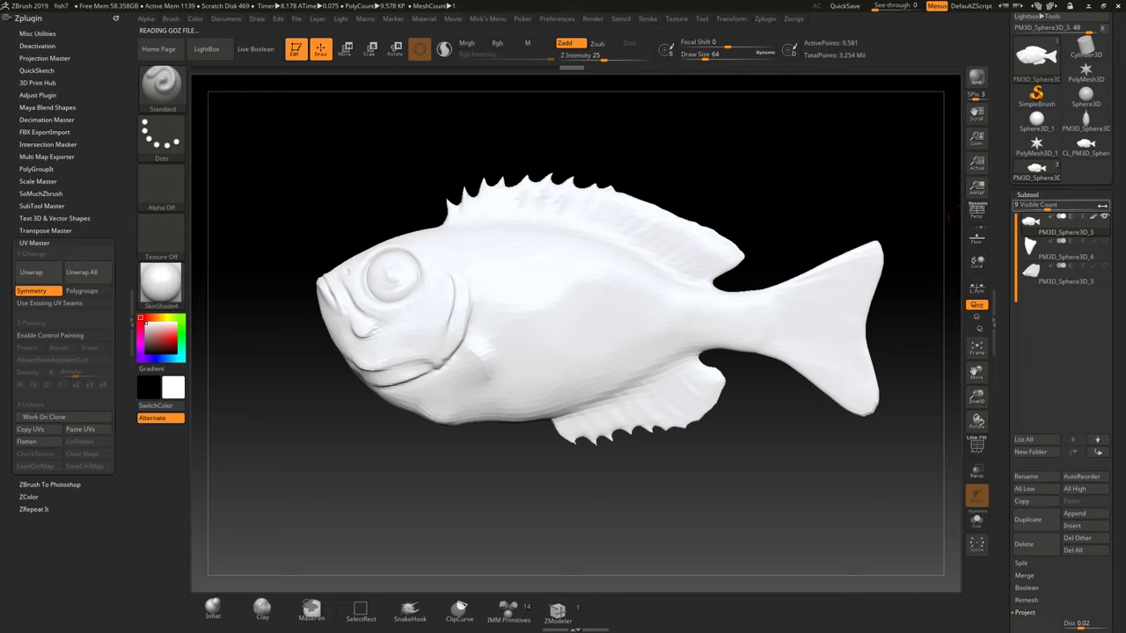
# Set the material to MatCap Red Wax and apply the checker pattern Texture 19 as the fish body's texture map.
pyautogui.click(161, 283)
pyautogui.click(224, 318)
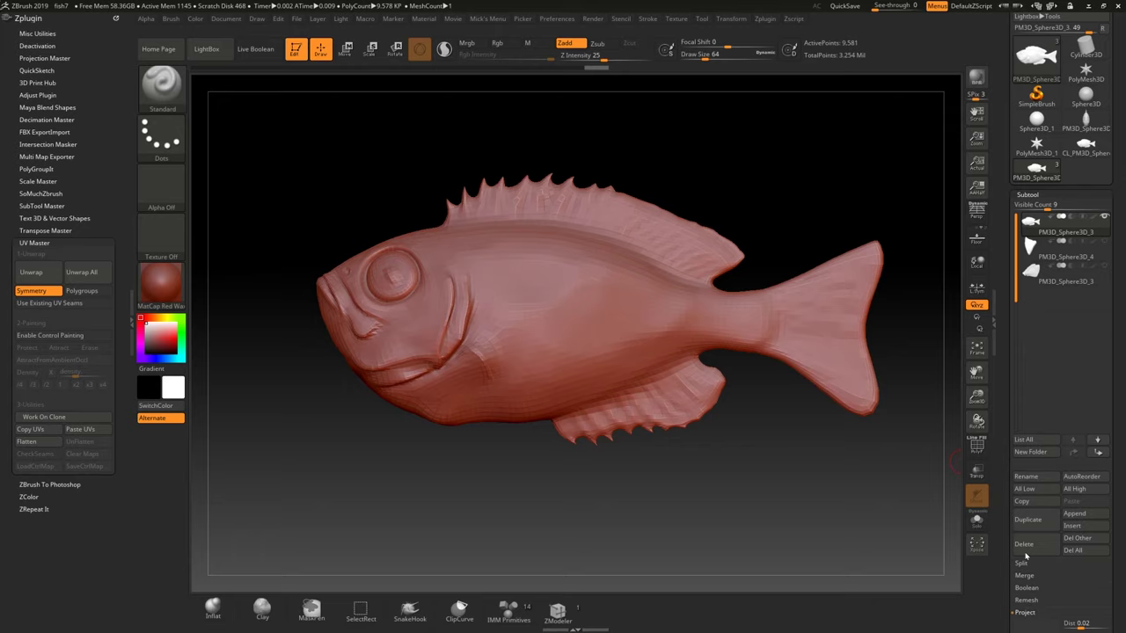
pyautogui.moveTo(1015, 379)
pyautogui.mouseDown()
pyautogui.moveTo(995, 343)
pyautogui.moveTo(1001, 396)
pyautogui.mouseUp()
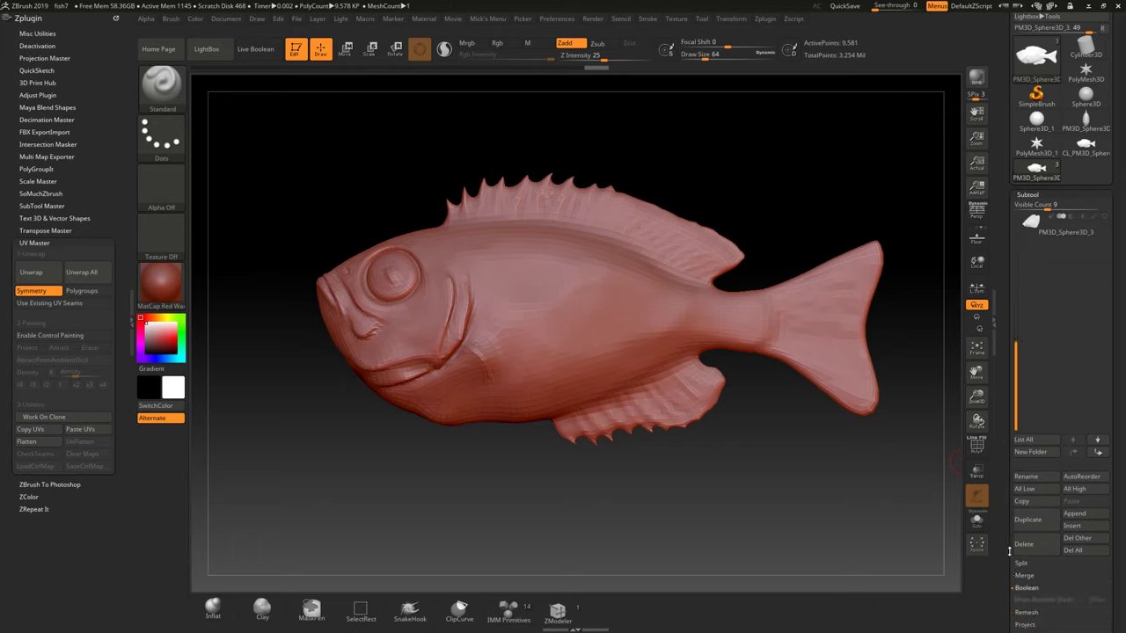
pyautogui.scroll(-5, 1008, 537)
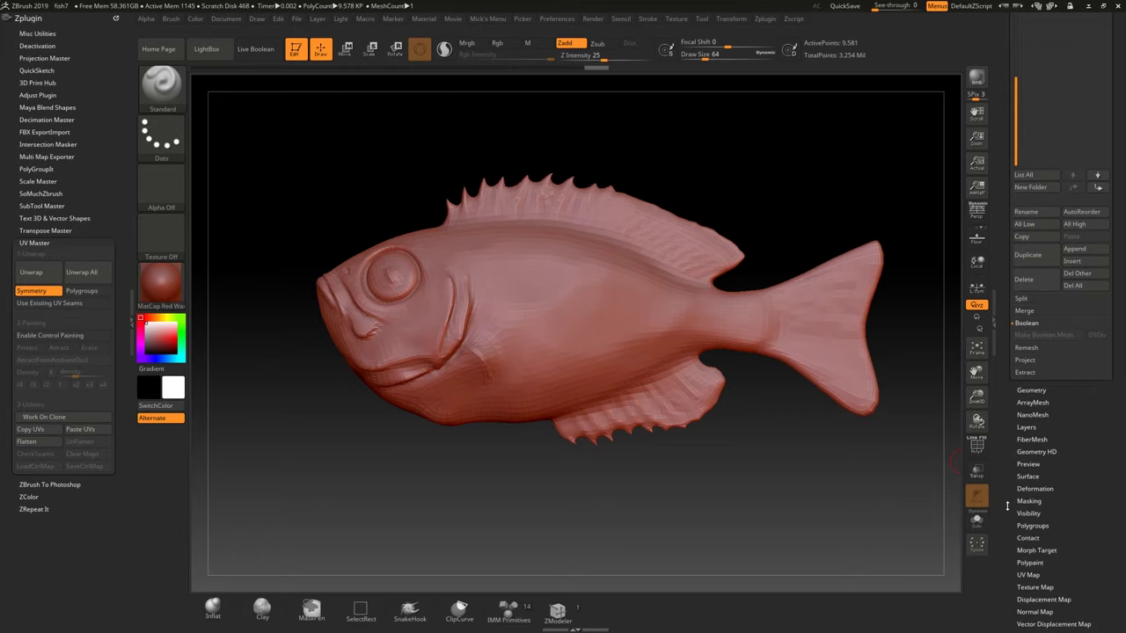
pyautogui.scroll(-2, 1008, 505)
pyautogui.click(1031, 521)
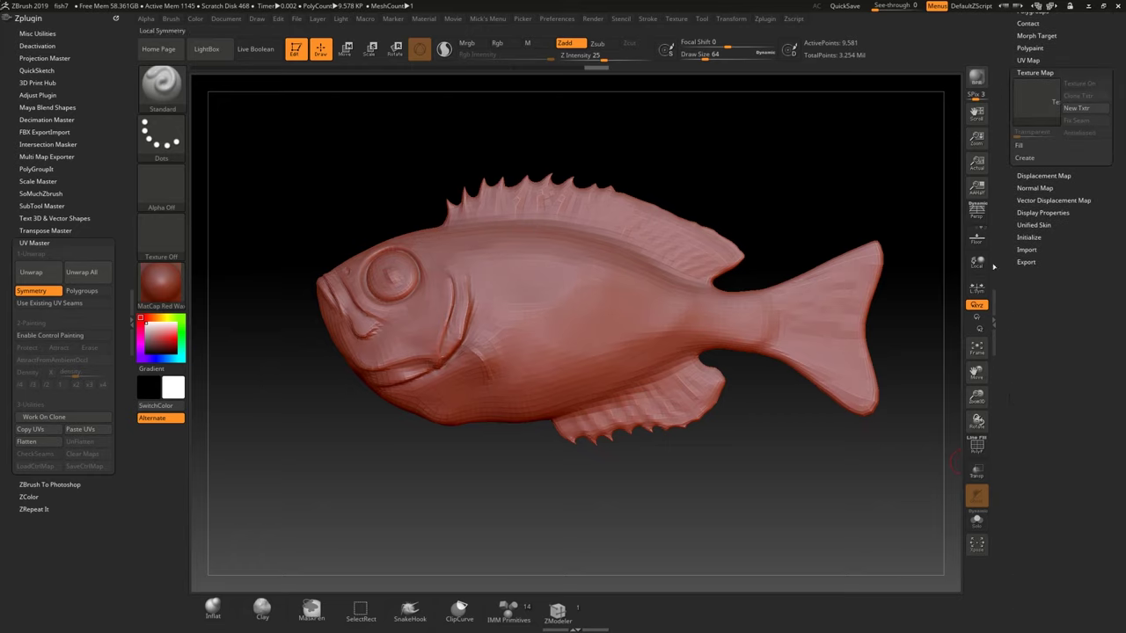
pyautogui.moveTo(1014, 293); pyautogui.dragTo(988, 526)
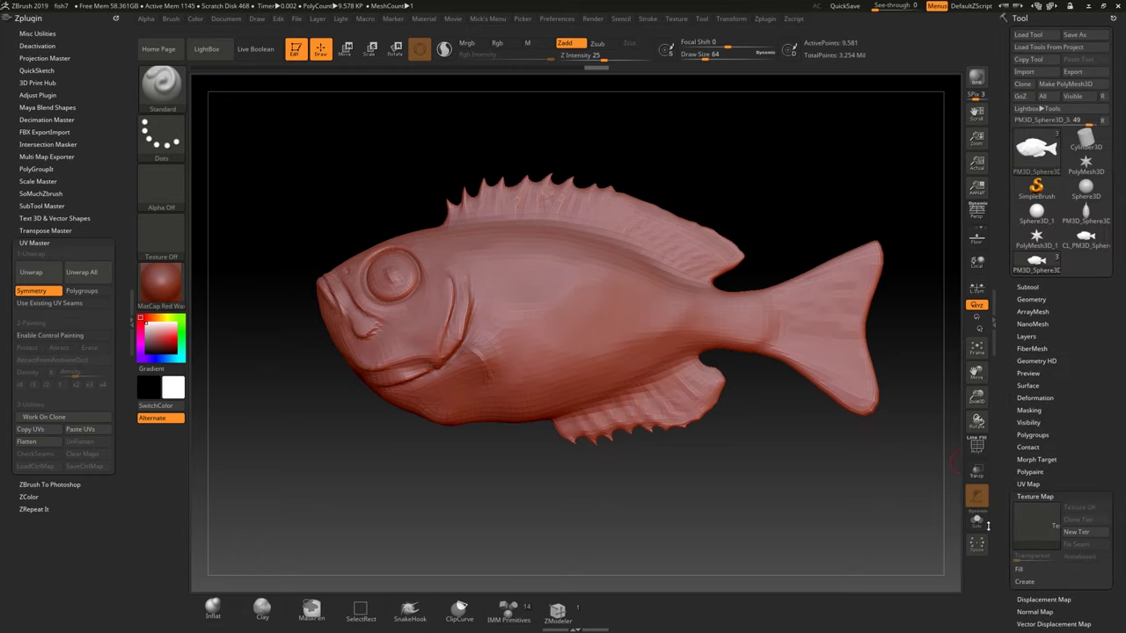
pyautogui.moveTo(999, 471); pyautogui.dragTo(992, 312)
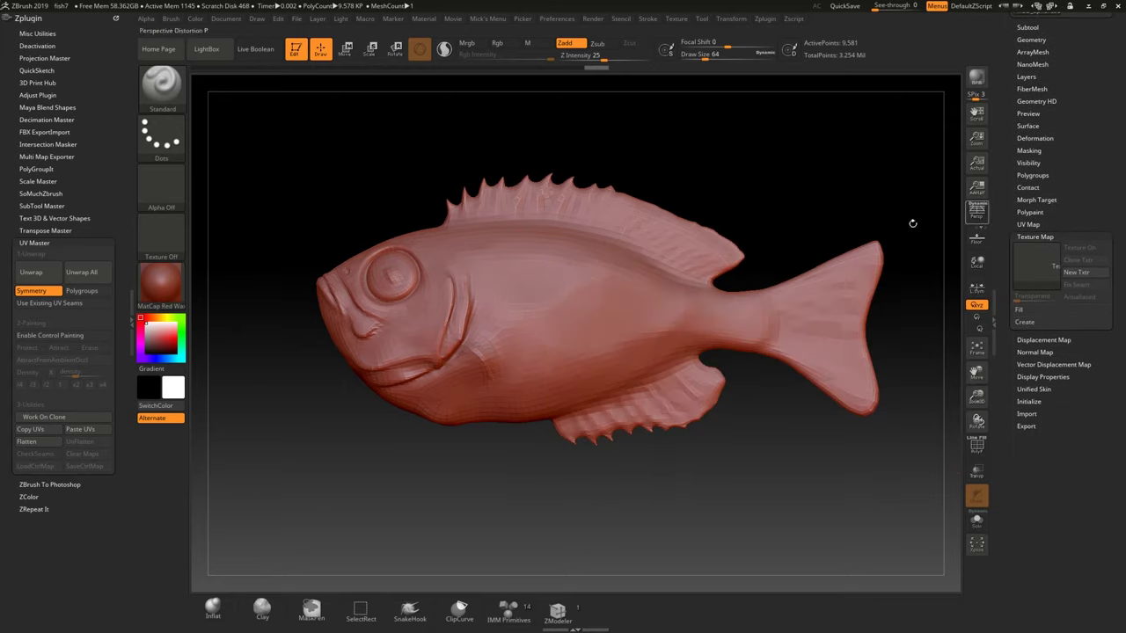
pyautogui.click(1030, 262)
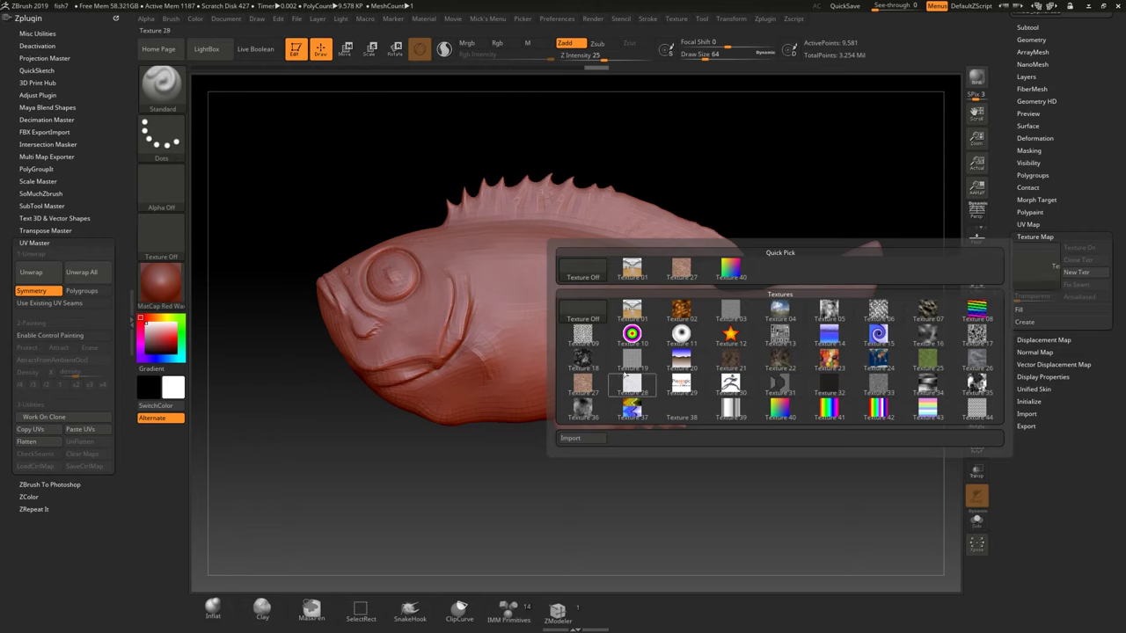
pyautogui.moveTo(640, 361)
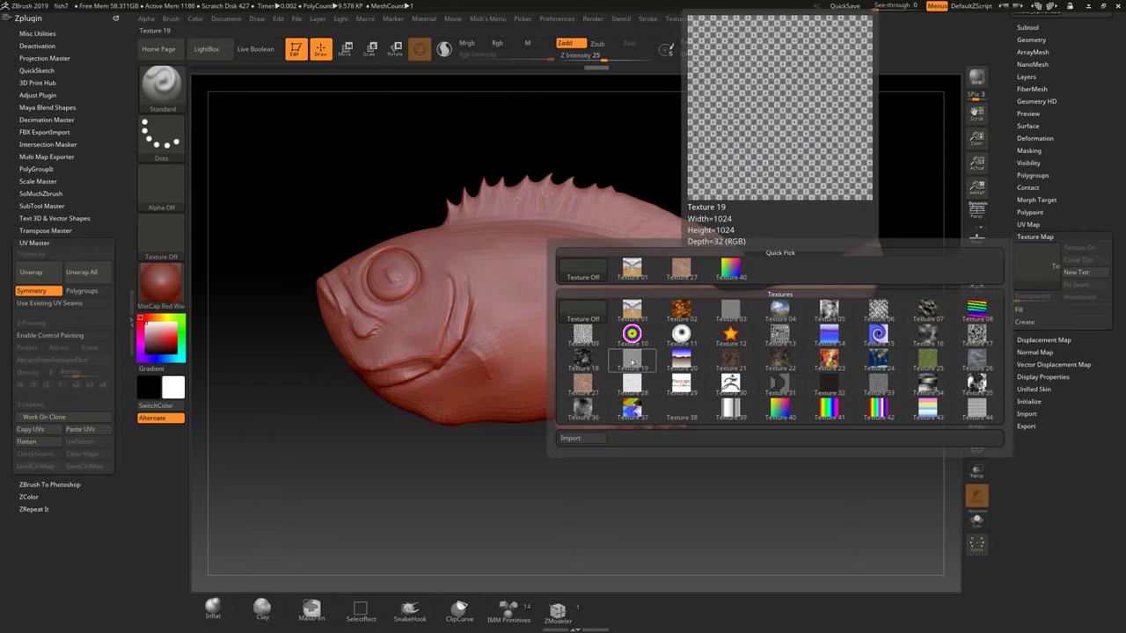
pyautogui.click(632, 363)
# Examine the checker texture across the fish's head, flank and fins for UV stretching and seams.
pyautogui.moveTo(468, 446)
pyautogui.mouseDown()
pyautogui.moveTo(521, 449)
pyautogui.moveTo(472, 441)
pyautogui.moveTo(485, 451)
pyautogui.mouseUp()
pyautogui.moveTo(465, 405)
pyautogui.mouseDown(button='right')
pyautogui.moveTo(486, 526)
pyautogui.moveTo(488, 387)
pyautogui.mouseUp(button='right')
pyautogui.moveTo(489, 387); pyautogui.dragTo(292, 347)
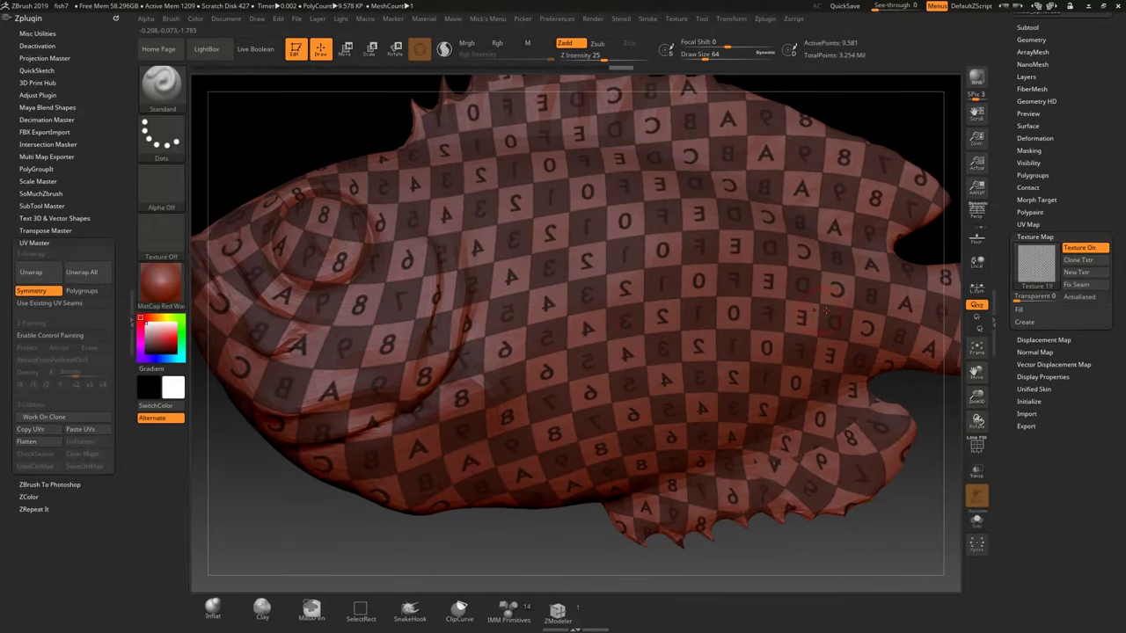
pyautogui.moveTo(392, 222)
pyautogui.mouseDown(button='right')
pyautogui.moveTo(458, 251)
pyautogui.moveTo(713, 277)
pyautogui.moveTo(387, 280)
pyautogui.moveTo(296, 307)
pyautogui.moveTo(317, 257)
pyautogui.moveTo(387, 264)
pyautogui.moveTo(340, 264)
pyautogui.moveTo(338, 236)
pyautogui.moveTo(350, 250)
pyautogui.moveTo(345, 241)
pyautogui.moveTo(326, 310)
pyautogui.moveTo(313, 304)
pyautogui.moveTo(377, 283)
pyautogui.moveTo(322, 326)
pyautogui.moveTo(328, 245)
pyautogui.mouseUp(button='right')
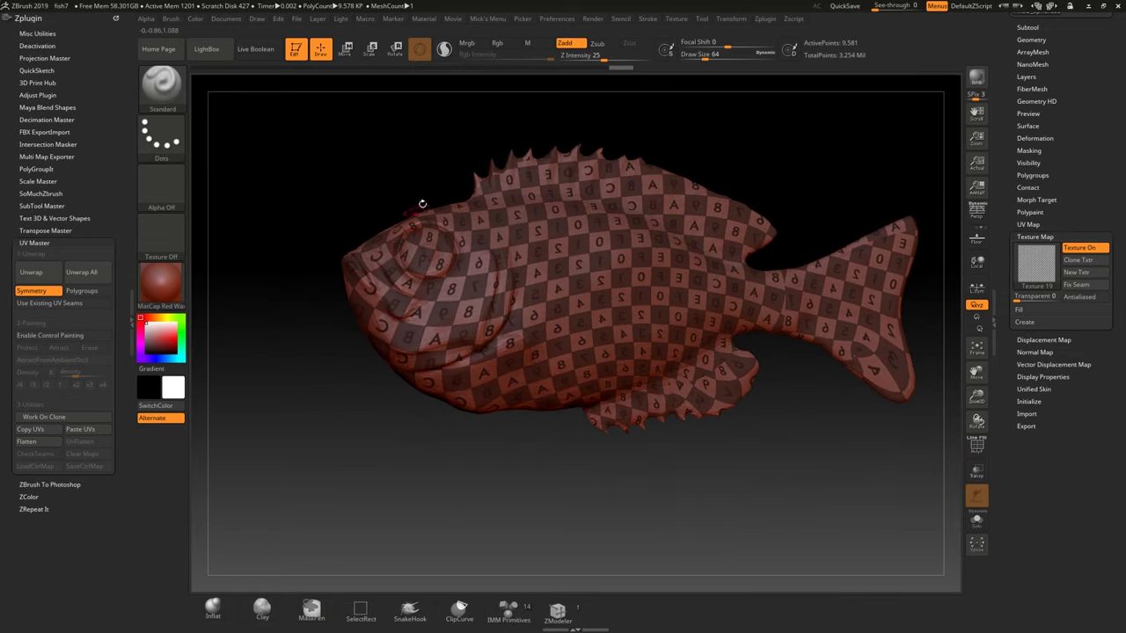
pyautogui.moveTo(551, 297); pyautogui.dragTo(547, 273, button='right')
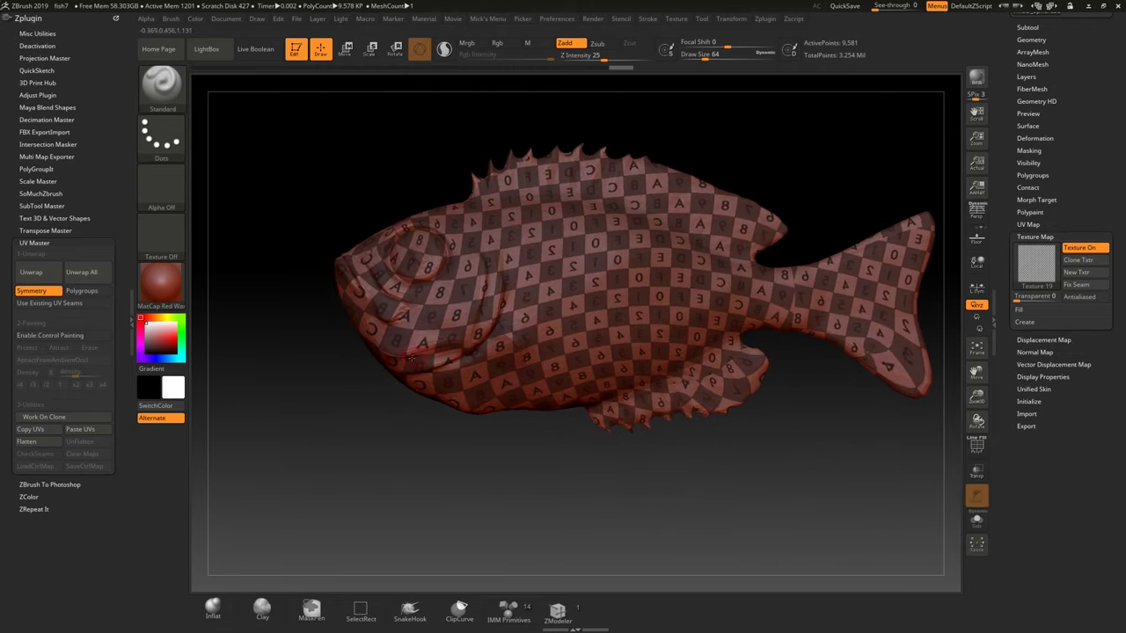
pyautogui.keyDown('ctrl'); pyautogui.moveTo(412, 358); pyautogui.dragTo(400, 400, button='right'); pyautogui.keyUp('ctrl')
pyautogui.moveTo(443, 367)
pyautogui.mouseDown(button='right')
pyautogui.moveTo(493, 341)
pyautogui.moveTo(494, 352)
pyautogui.moveTo(472, 303)
pyautogui.mouseUp(button='right')
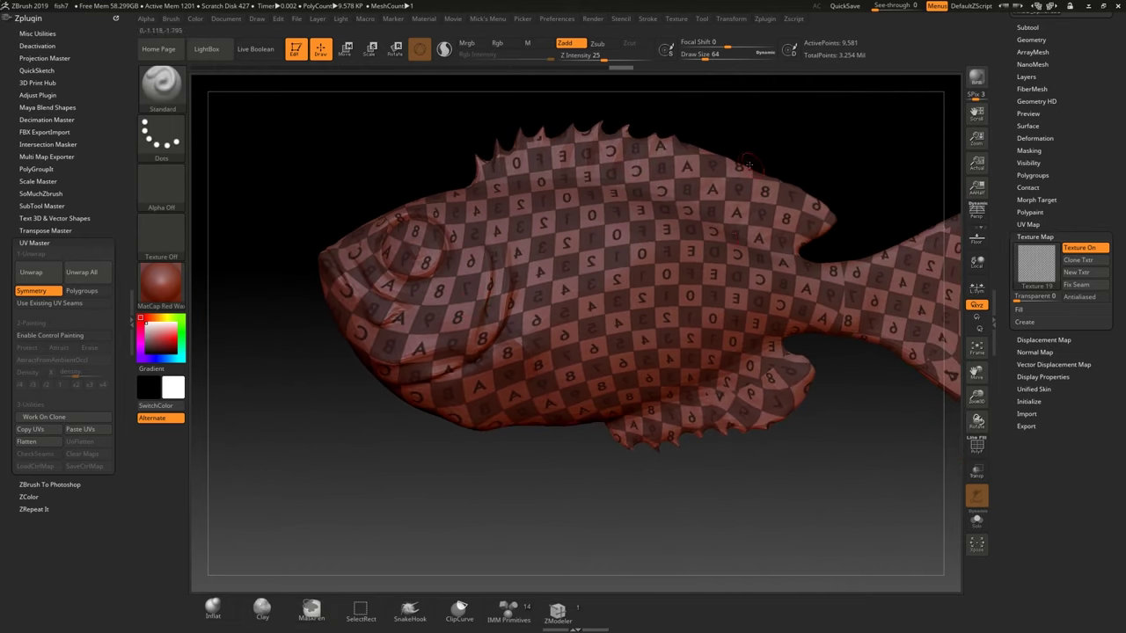
# Remove the checker texture from the fish body by setting its texture map to Texture Off.
pyautogui.click(1035, 262)
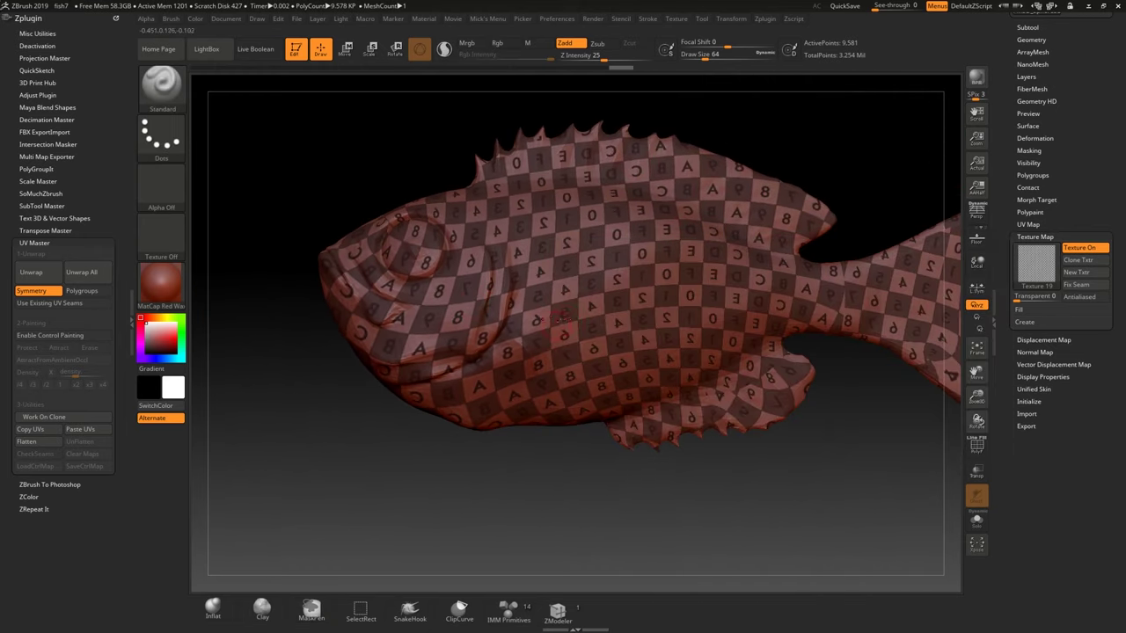
pyautogui.click(1036, 262)
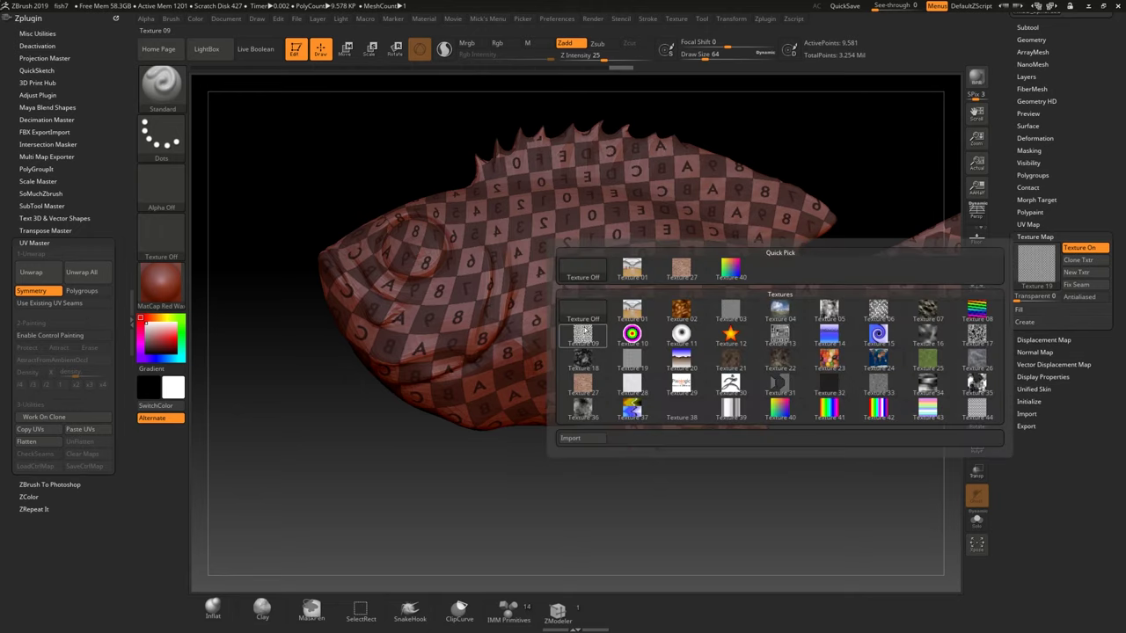
pyautogui.click(594, 315)
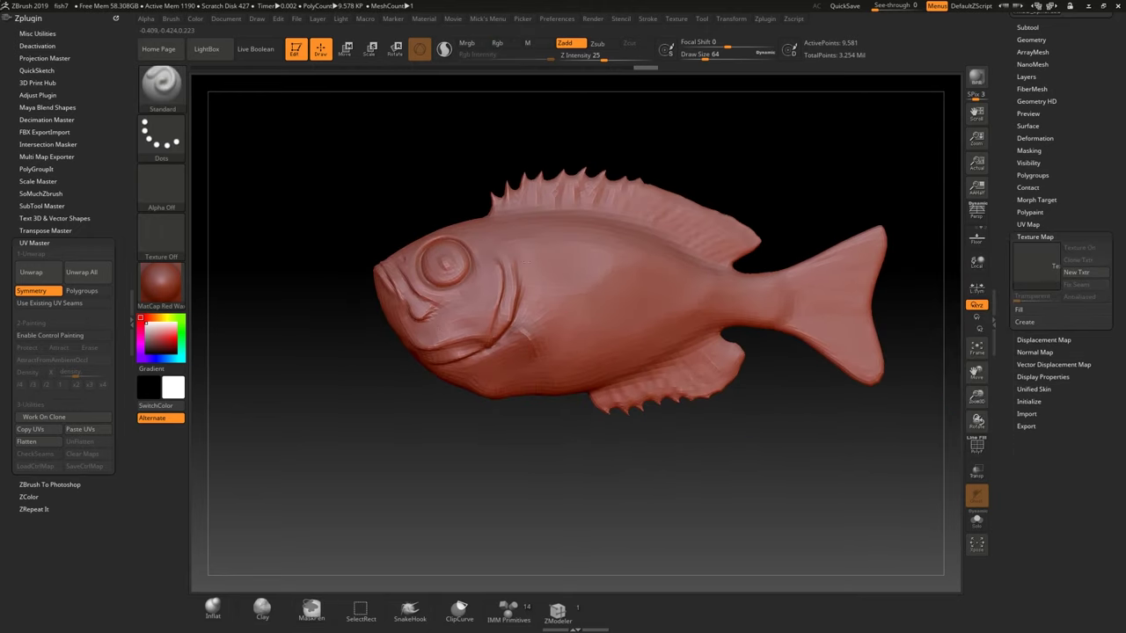
# Display the fish's subtool list and create a UV Master working clone of the top body subtool PM3D_Sphere3D_3.
pyautogui.moveTo(1012, 203); pyautogui.dragTo(1004, 304)
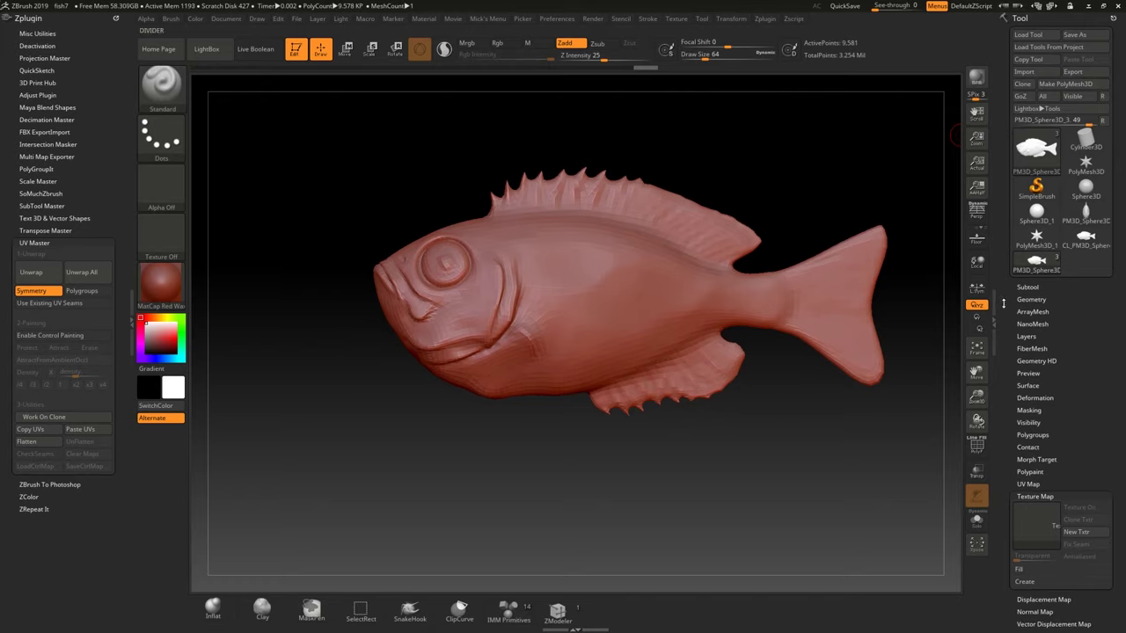
pyautogui.click(1027, 286)
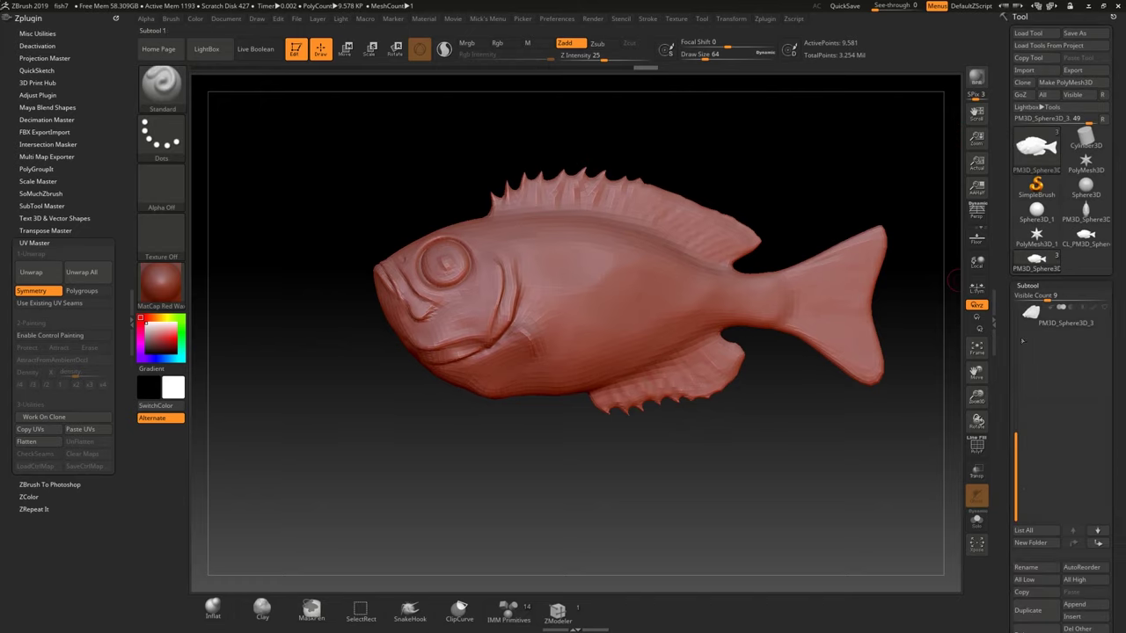
pyautogui.moveTo(1015, 411); pyautogui.dragTo(1009, 312)
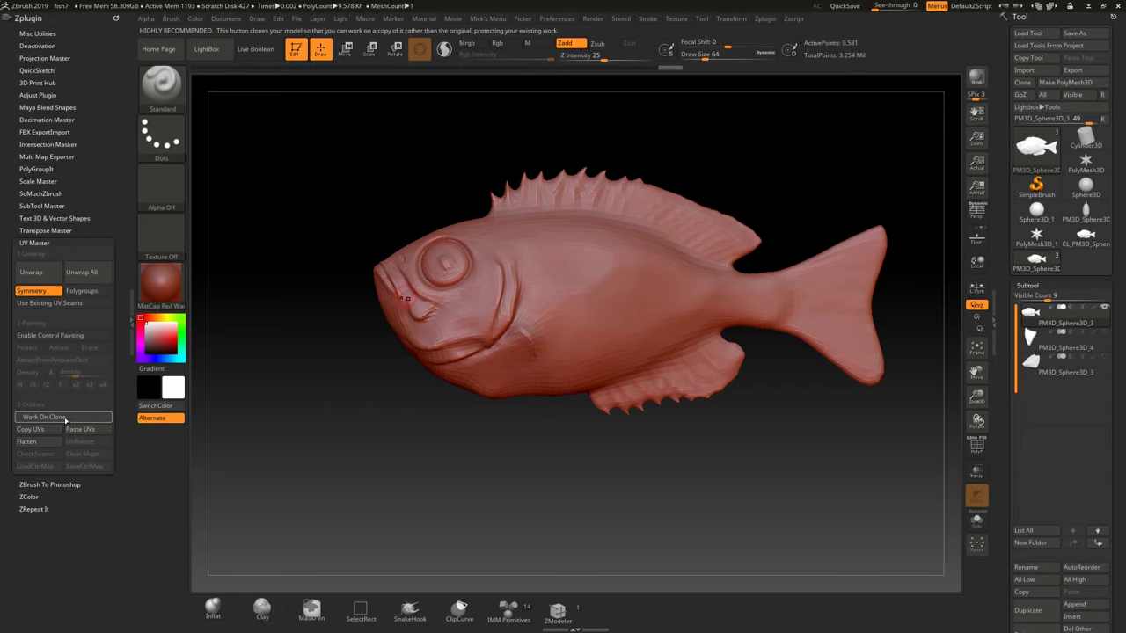
pyautogui.click(76, 417)
pyautogui.moveTo(436, 370)
pyautogui.keyDown('ctrl'); pyautogui.mouseDown(button='right')
pyautogui.moveTo(452, 329)
pyautogui.moveTo(475, 385)
pyautogui.moveTo(465, 327)
pyautogui.mouseUp(button='right'); pyautogui.keyUp('ctrl')
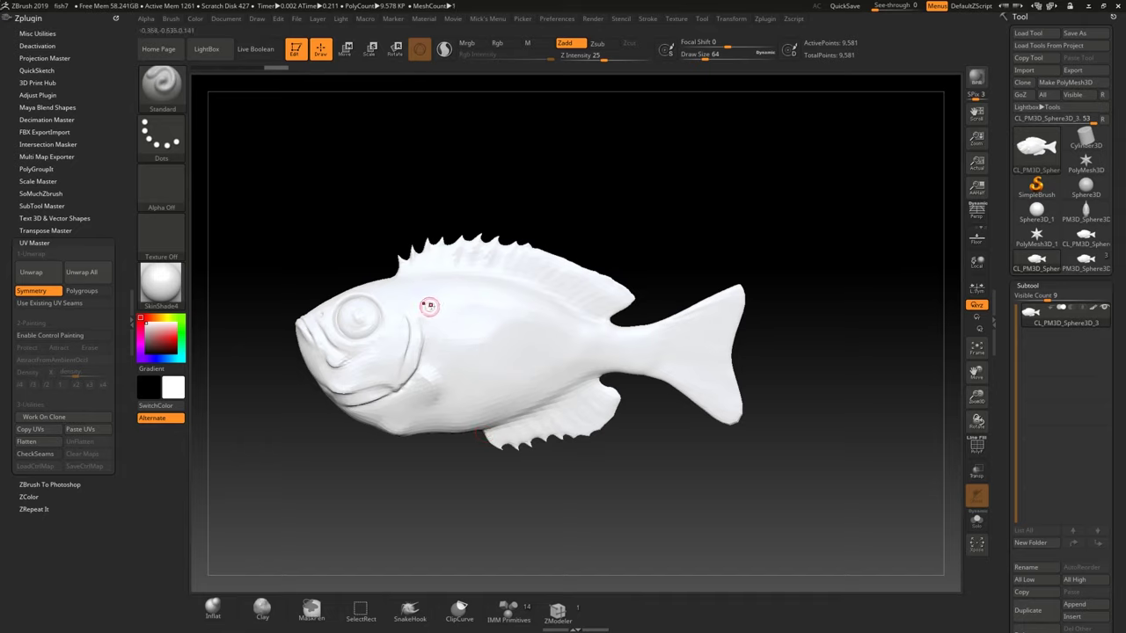
# Enable control painting on the clone and paint a Protect area over the fish's face, eye and gill cover.
pyautogui.click(40, 336)
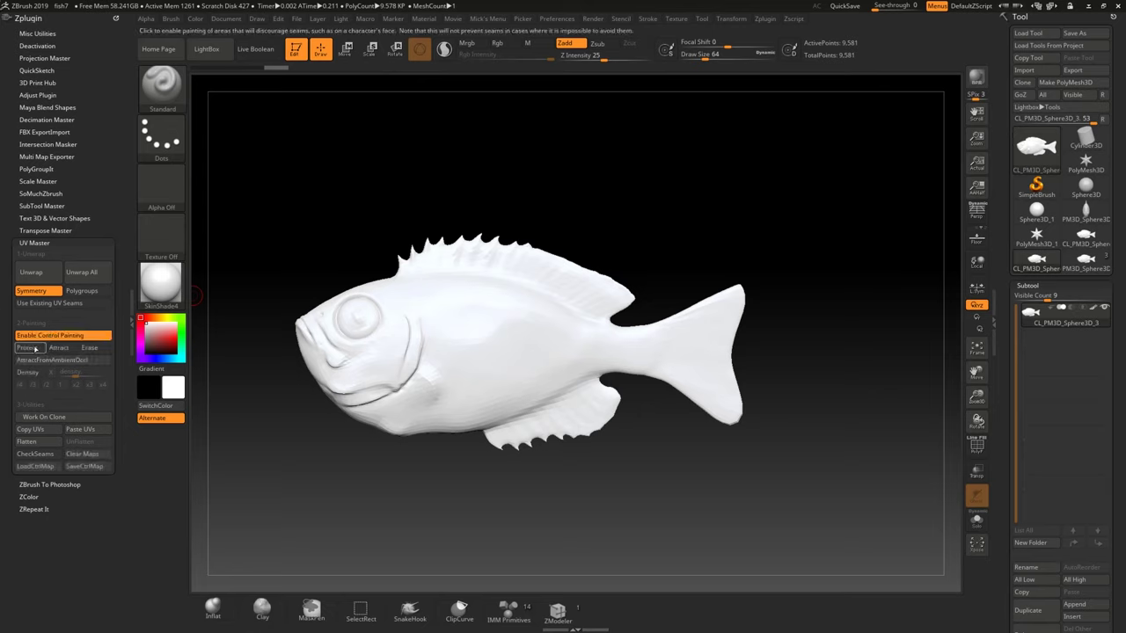
pyautogui.click(27, 347)
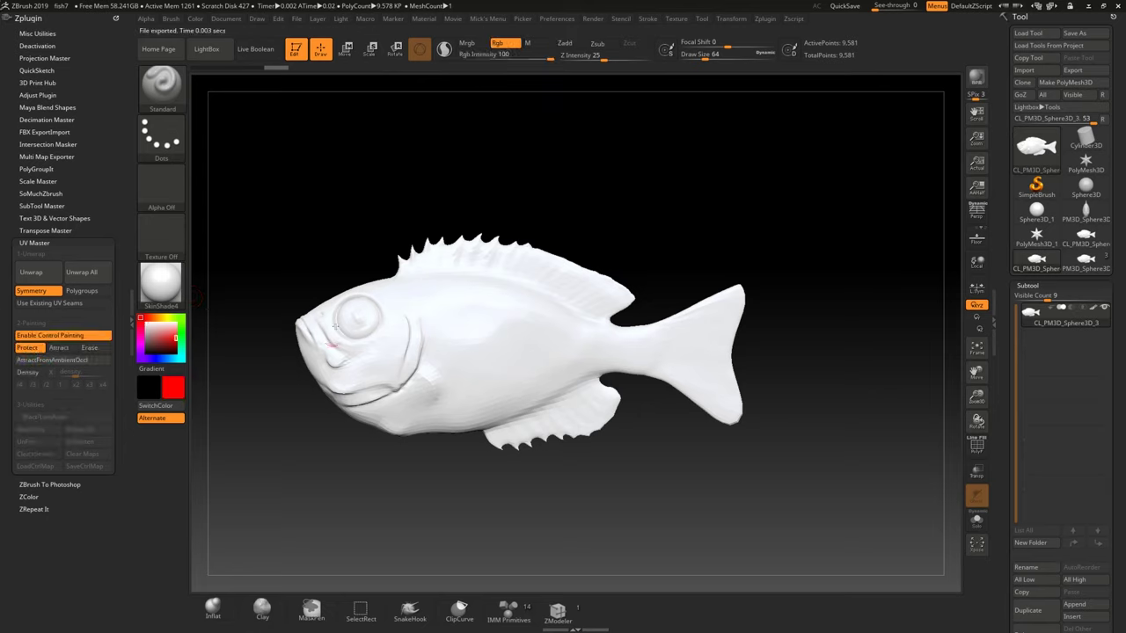
pyautogui.press('ctrl')
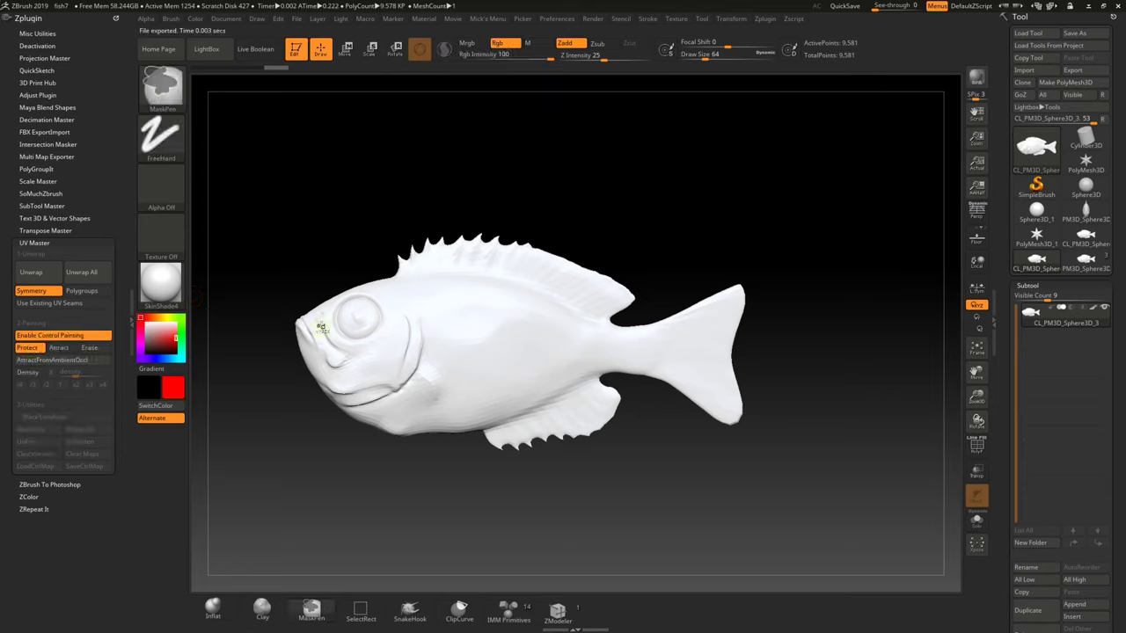
pyautogui.moveTo(318, 336)
pyautogui.mouseDown()
pyautogui.moveTo(356, 307)
pyautogui.moveTo(380, 352)
pyautogui.moveTo(414, 352)
pyautogui.moveTo(312, 361)
pyautogui.moveTo(317, 334)
pyautogui.moveTo(343, 387)
pyautogui.moveTo(374, 304)
pyautogui.moveTo(347, 387)
pyautogui.moveTo(413, 351)
pyautogui.moveTo(400, 304)
pyautogui.moveTo(369, 288)
pyautogui.moveTo(409, 297)
pyautogui.moveTo(420, 378)
pyautogui.mouseUp()
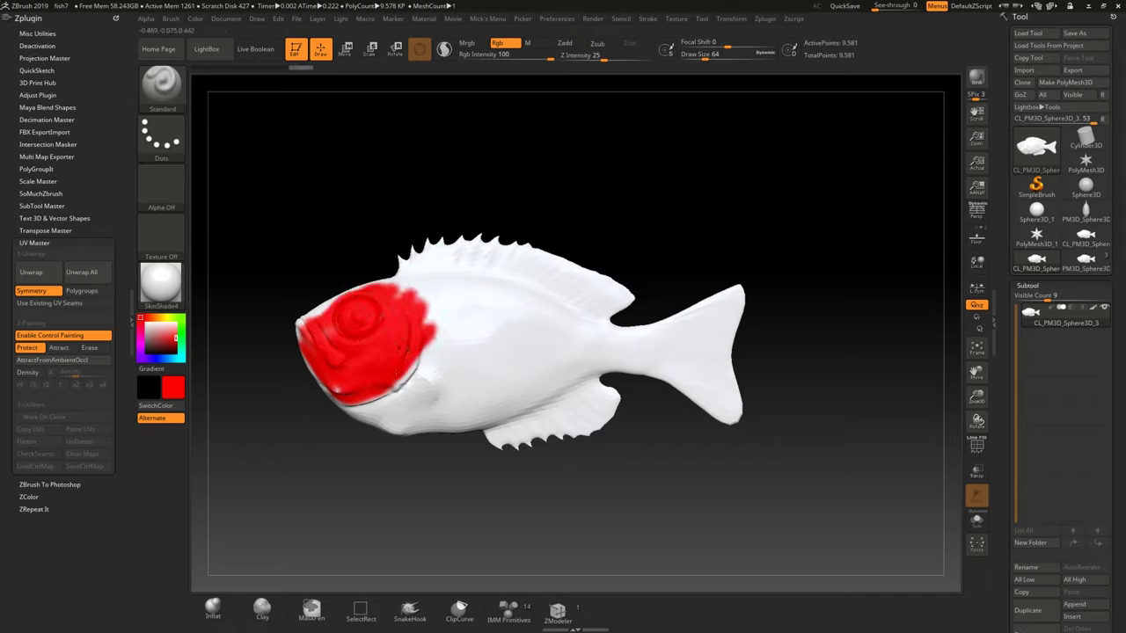
# Paint Attract areas along the ridge of the dorsal fin and the top of the tail base.
pyautogui.click(58, 348)
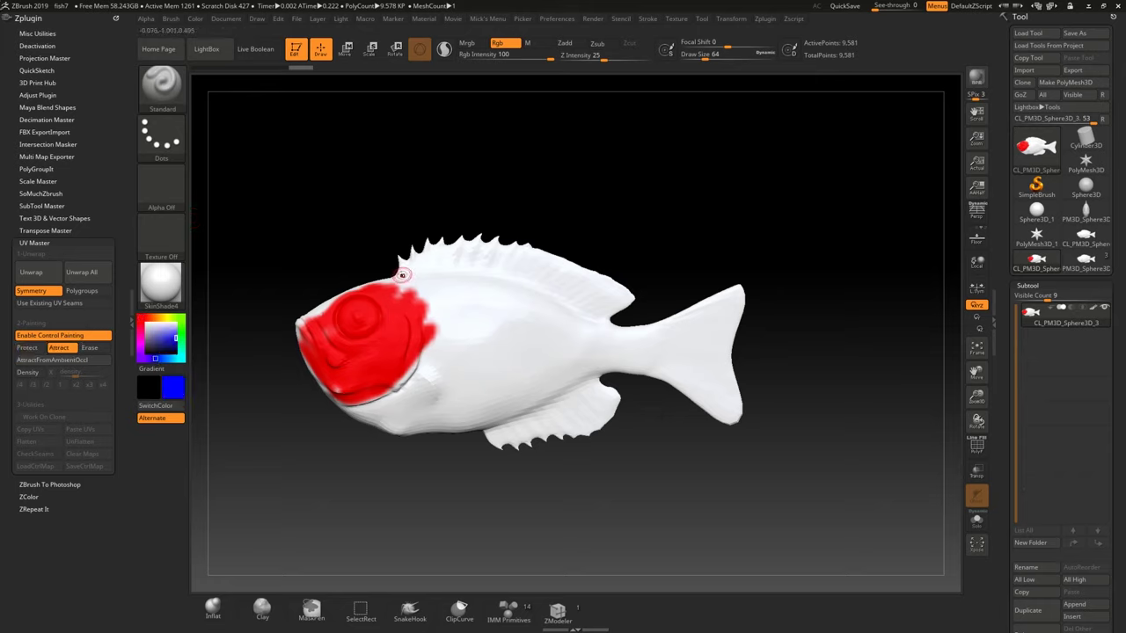
pyautogui.moveTo(407, 274)
pyautogui.mouseDown()
pyautogui.moveTo(523, 280)
pyautogui.moveTo(609, 317)
pyautogui.mouseUp()
pyautogui.hotkey('ctrl', 'z')
pyautogui.moveTo(389, 243)
pyautogui.mouseDown()
pyautogui.moveTo(361, 369)
pyautogui.moveTo(374, 376)
pyautogui.mouseUp()
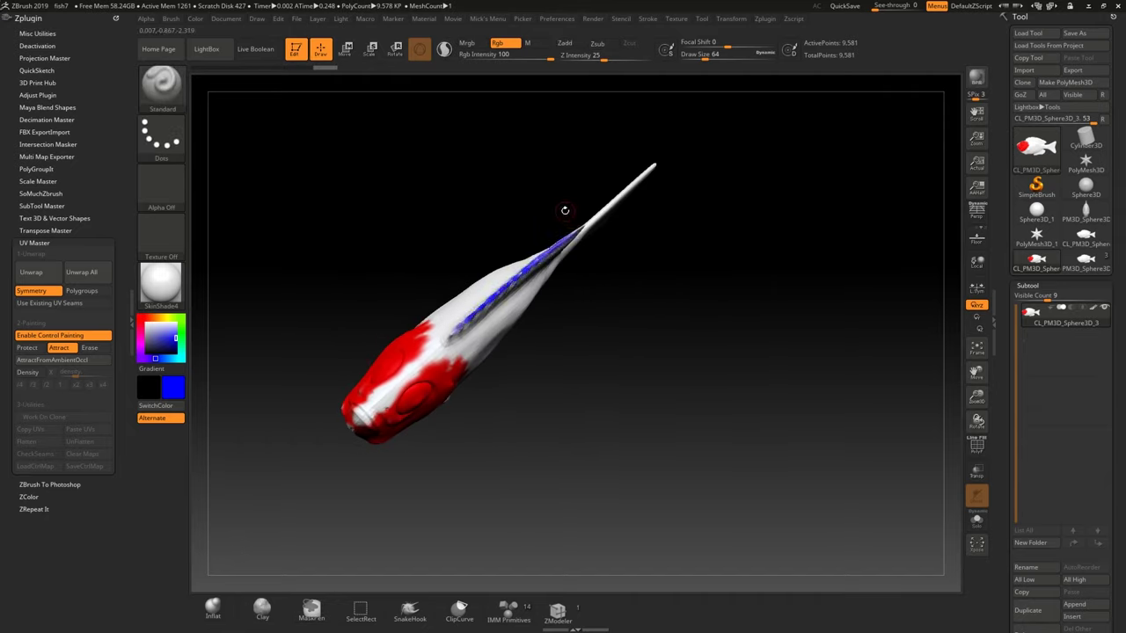
pyautogui.moveTo(566, 211)
pyautogui.mouseDown()
pyautogui.moveTo(610, 211)
pyautogui.moveTo(582, 237)
pyautogui.mouseUp()
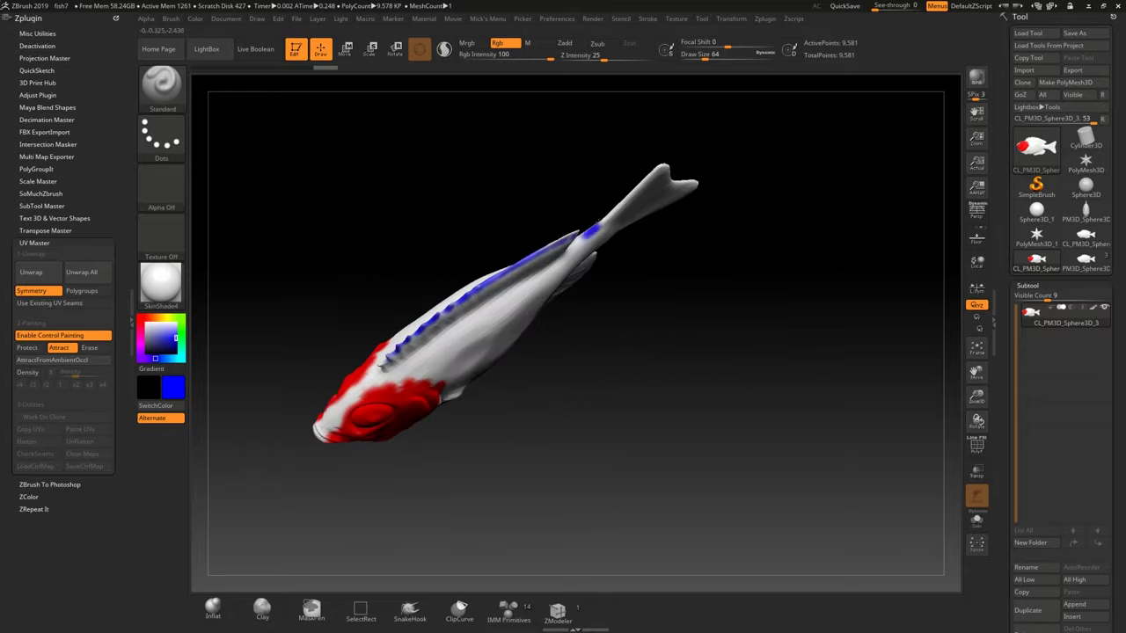
# Paint Attract areas along the midline of the fish's belly up to the chin and over the top of the head.
pyautogui.moveTo(695, 212)
pyautogui.mouseDown()
pyautogui.moveTo(651, 311)
pyautogui.moveTo(601, 302)
pyautogui.moveTo(299, 153)
pyautogui.moveTo(341, 212)
pyautogui.mouseUp()
pyautogui.moveTo(413, 323); pyautogui.dragTo(508, 456)
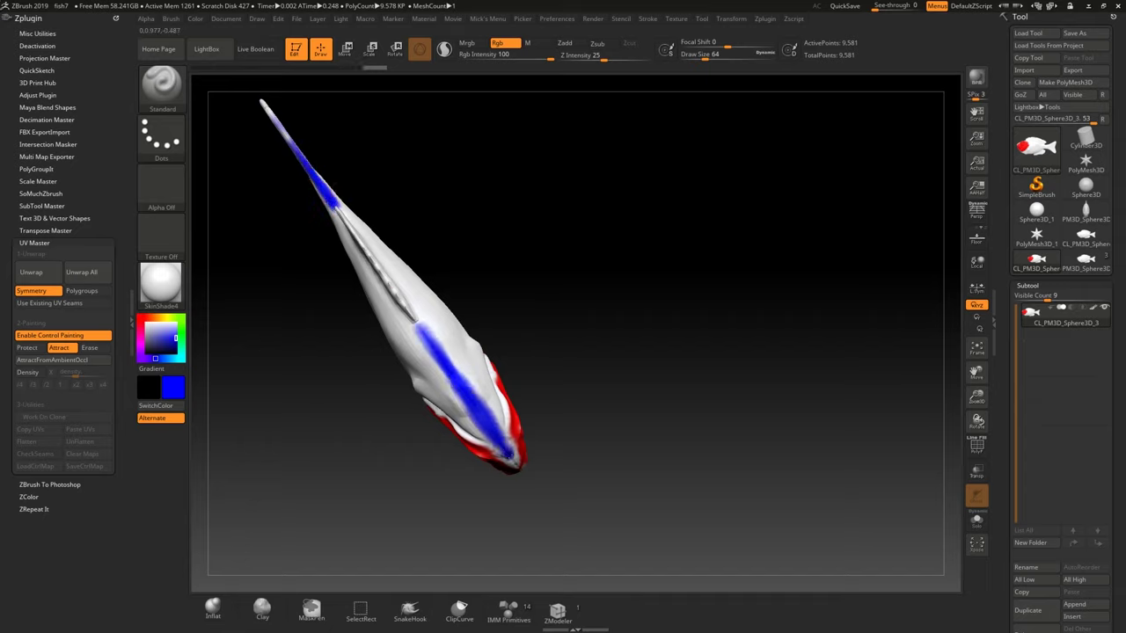
pyautogui.moveTo(607, 414); pyautogui.dragTo(604, 270)
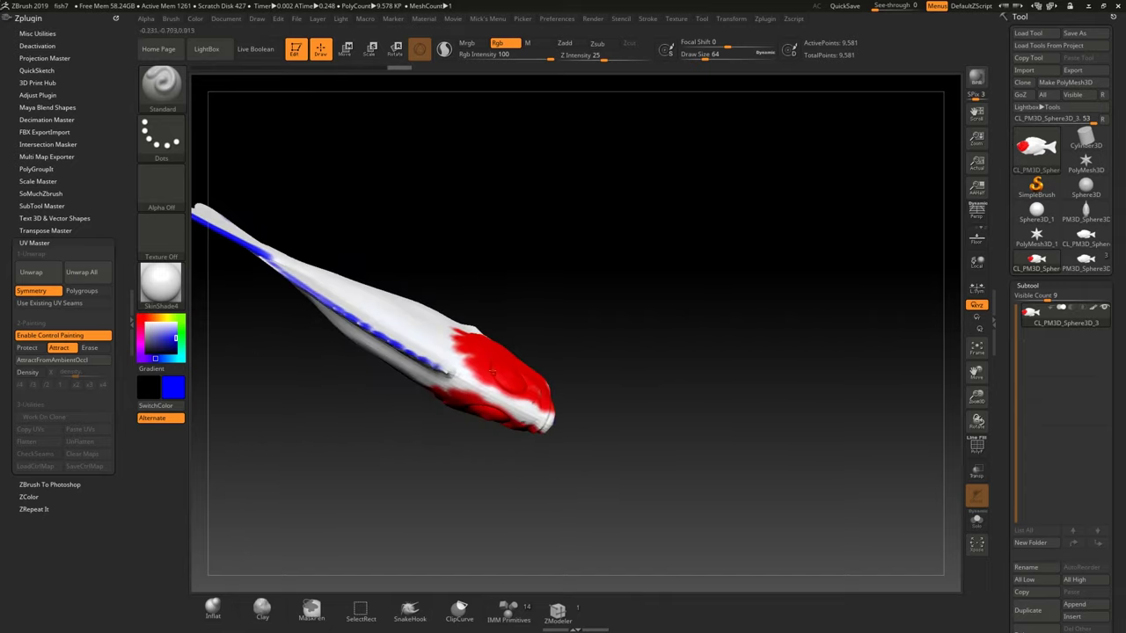
pyautogui.moveTo(457, 377); pyautogui.dragTo(554, 429)
# Extend the Attract paint along the edge of the lower fin to join the belly and tail strokes.
pyautogui.moveTo(650, 373); pyautogui.dragTo(544, 393)
pyautogui.moveTo(662, 454); pyautogui.dragTo(541, 397)
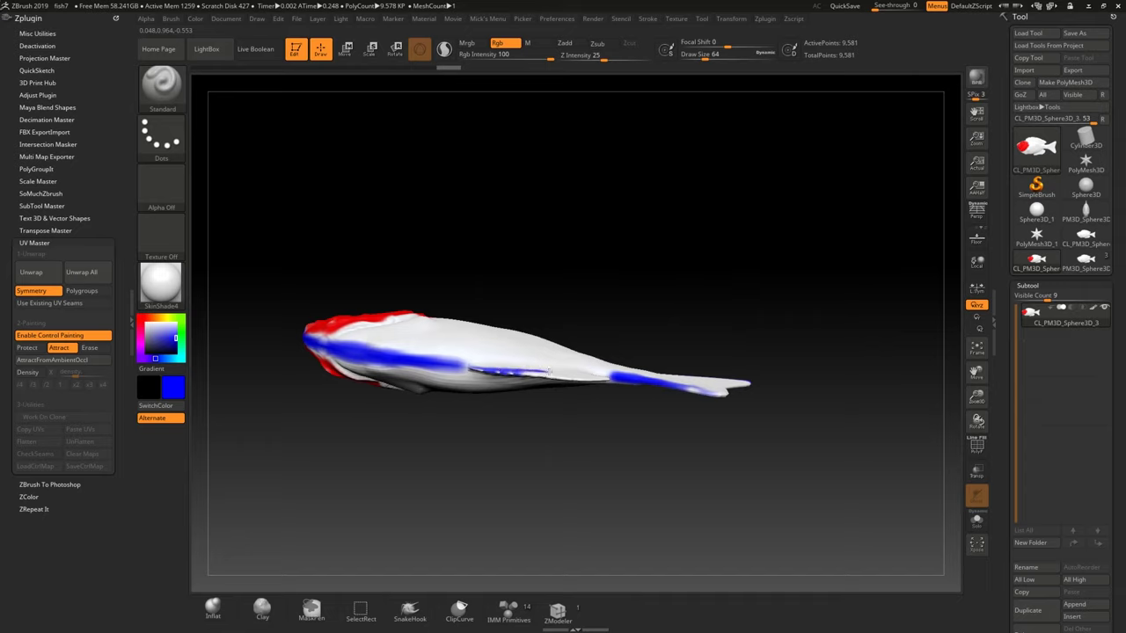
pyautogui.press('ctrl')
pyautogui.press('ctrl')
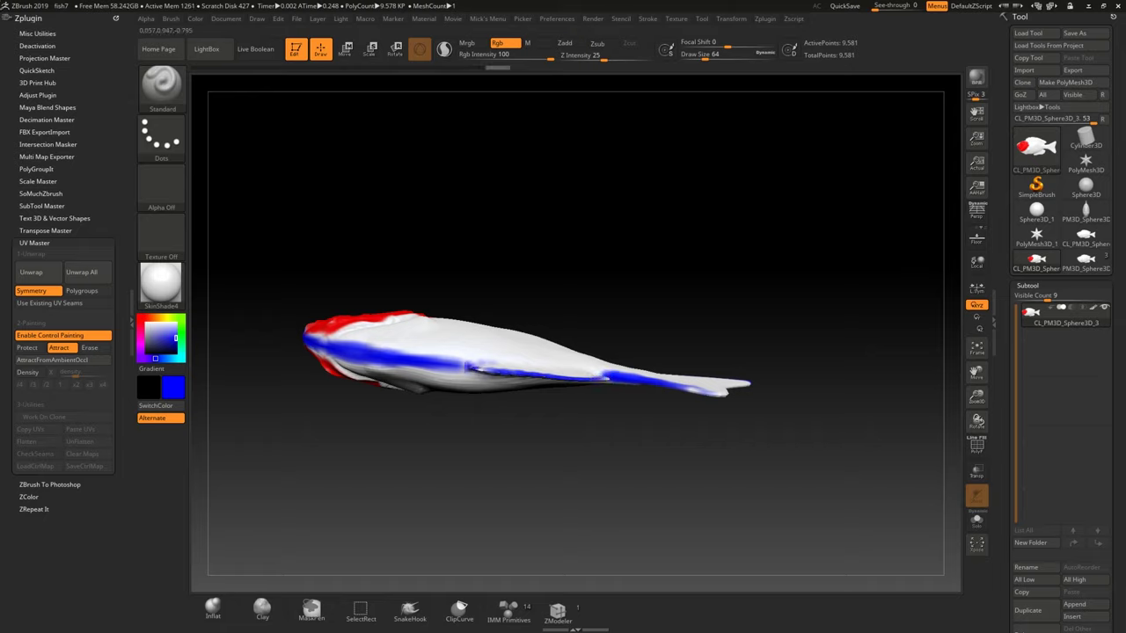
pyautogui.moveTo(440, 422); pyautogui.dragTo(587, 416)
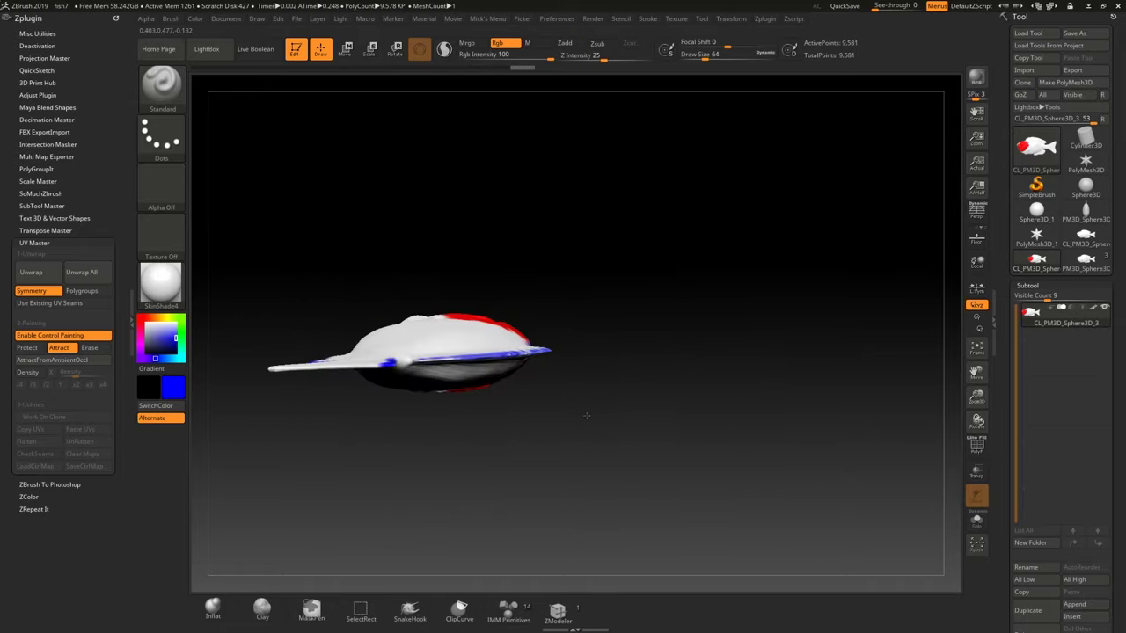
pyautogui.moveTo(586, 415); pyautogui.dragTo(497, 456, button='right')
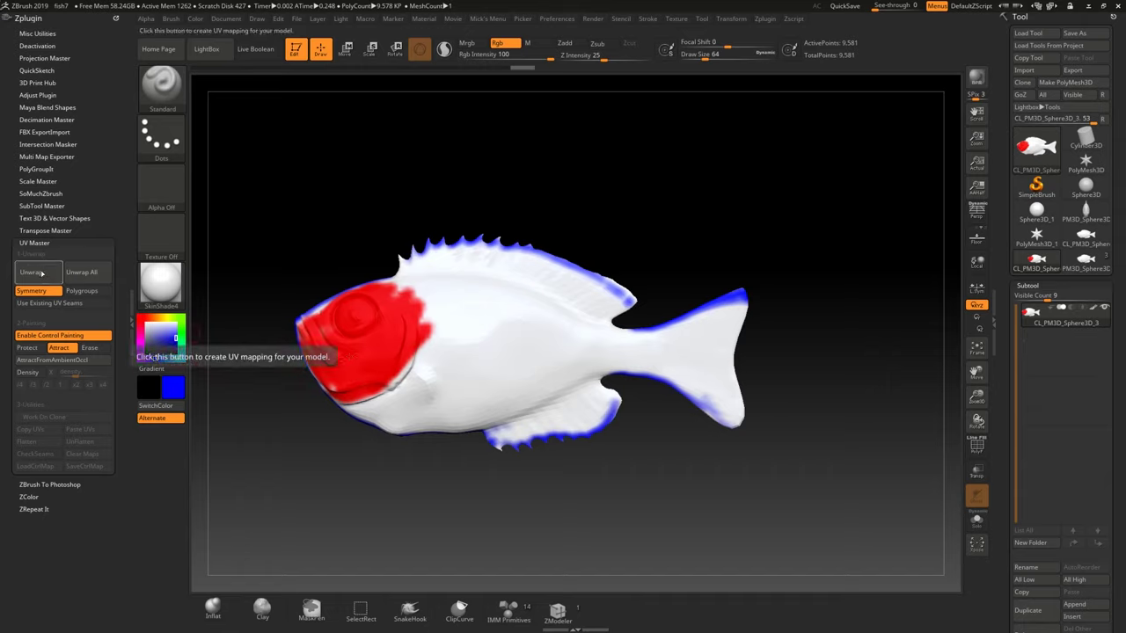
# Unwrap the painted clone with Symmetry on, then flatten and unflatten it to inspect its UV layout.
pyautogui.click(41, 274)
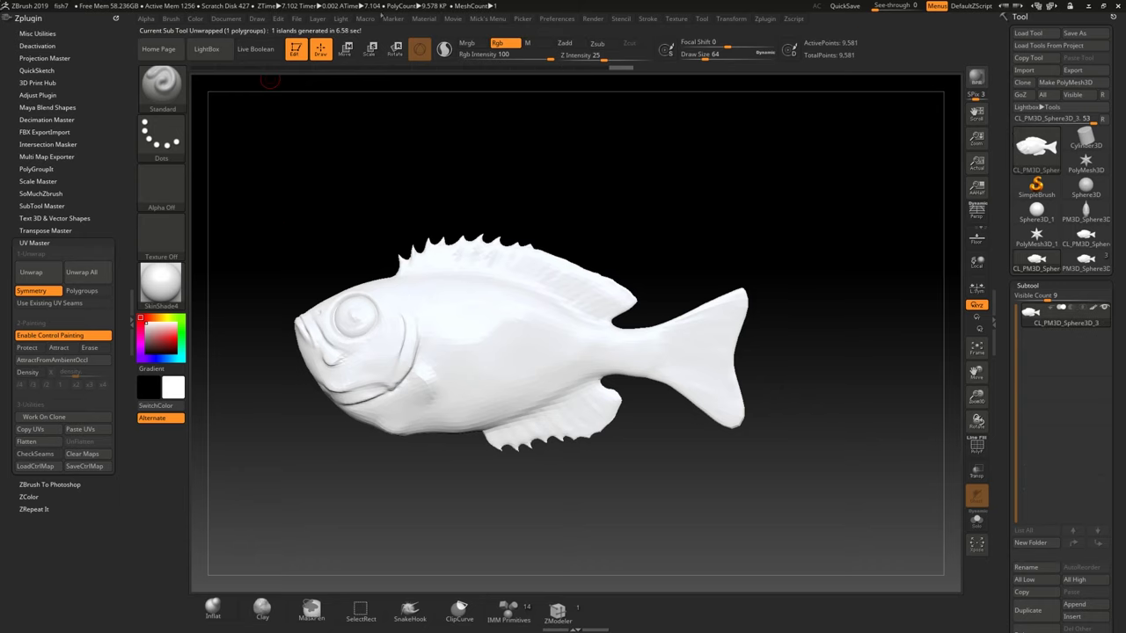
pyautogui.click(37, 442)
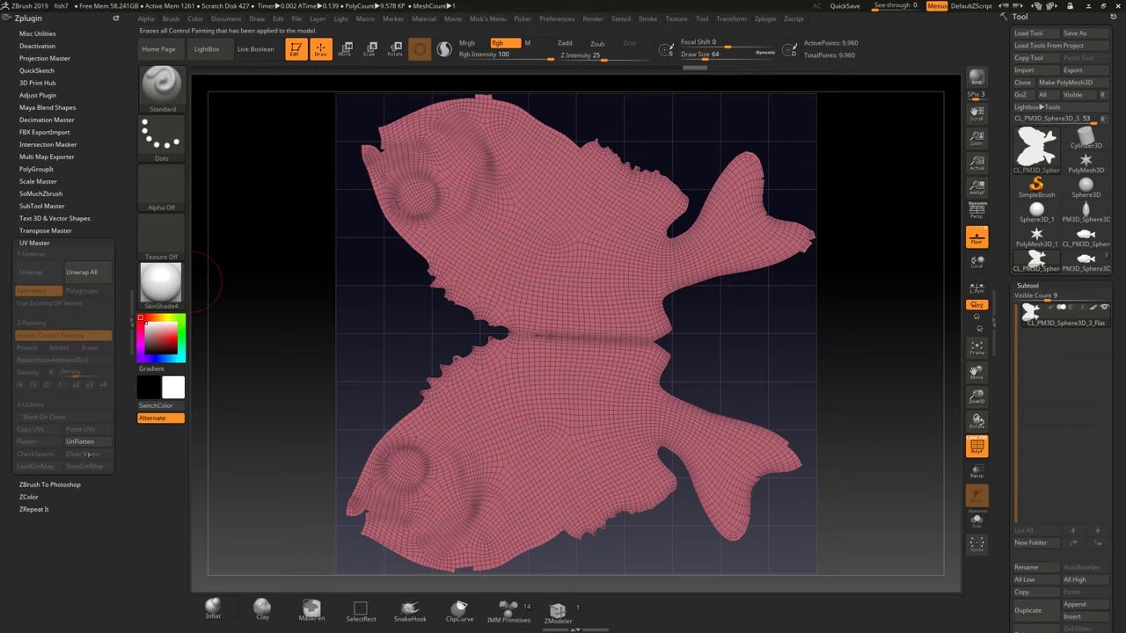
pyautogui.click(89, 442)
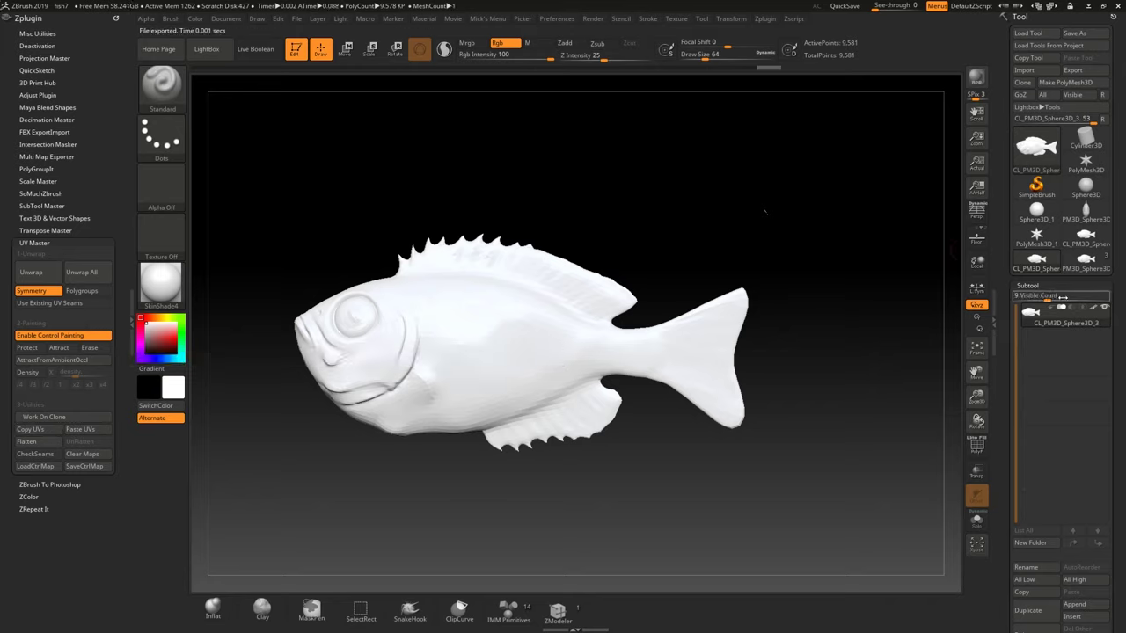
# Transfer the clone's new UVs to the original fish body and apply checker Texture 19 as its texture map.
pyautogui.click(1086, 259)
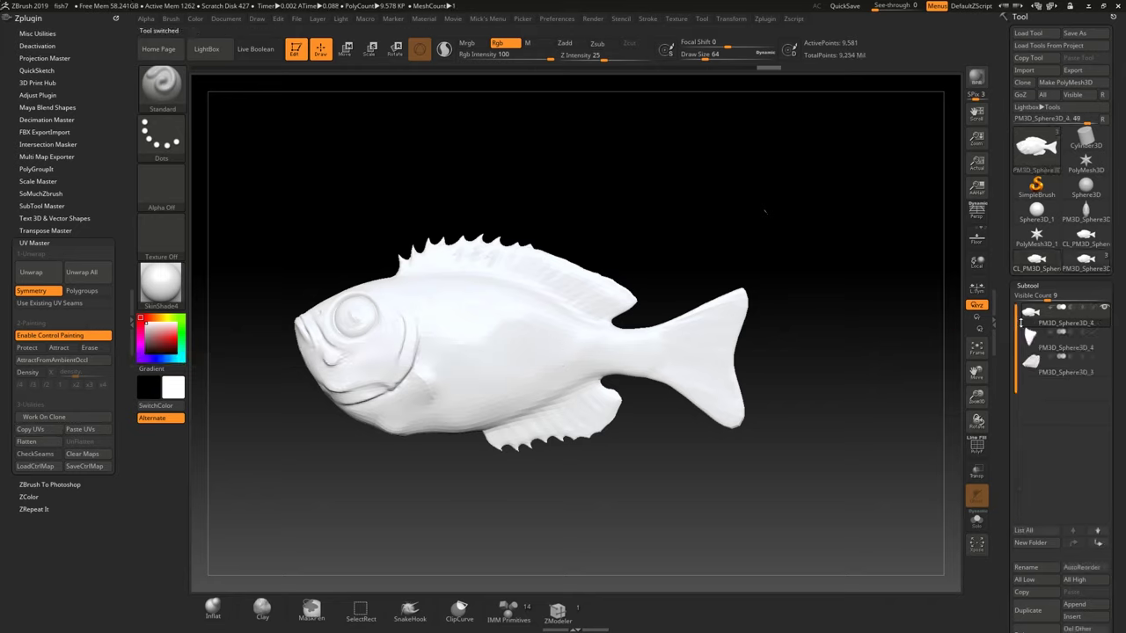
pyautogui.click(29, 442)
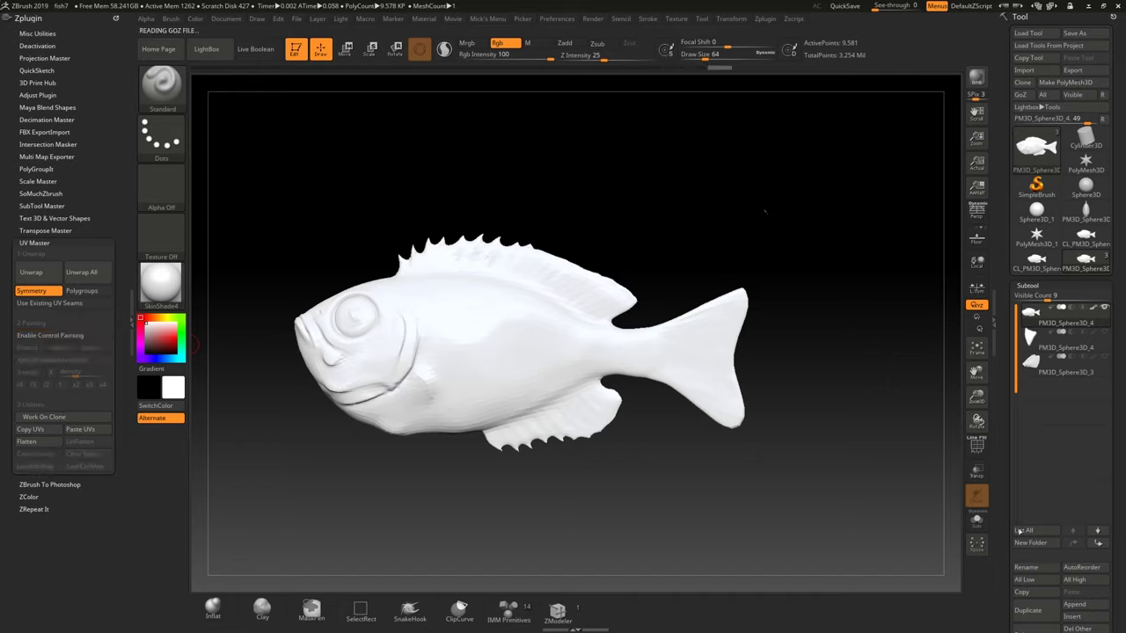
pyautogui.moveTo(1010, 469)
pyautogui.mouseDown()
pyautogui.moveTo(1015, 296)
pyautogui.moveTo(1036, 320)
pyautogui.moveTo(1030, 502)
pyautogui.moveTo(1031, 464)
pyautogui.mouseUp()
pyautogui.scroll(1, 1037, 414)
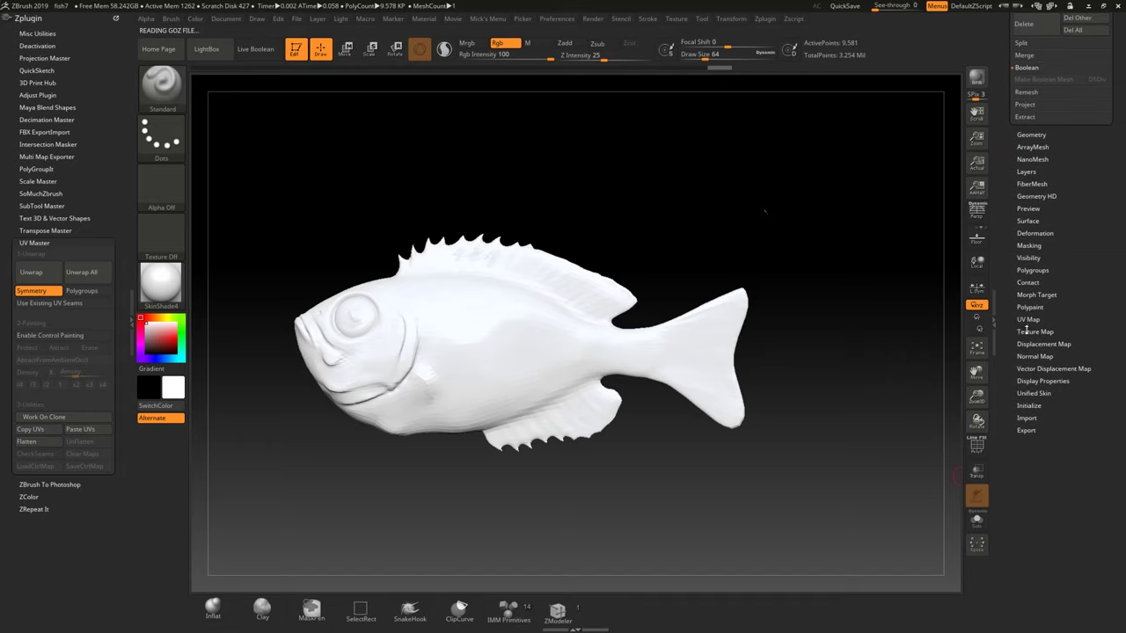
pyautogui.scroll(-5, 1026, 331)
pyautogui.scroll(5, 1046, 161)
pyautogui.click(1034, 214)
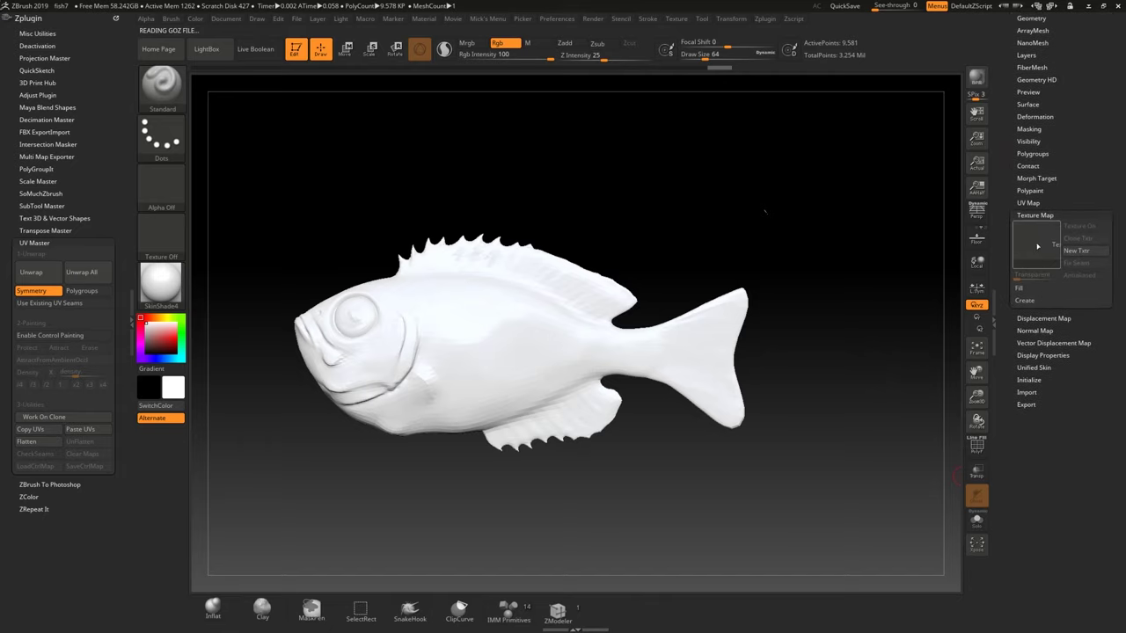
pyautogui.click(1037, 246)
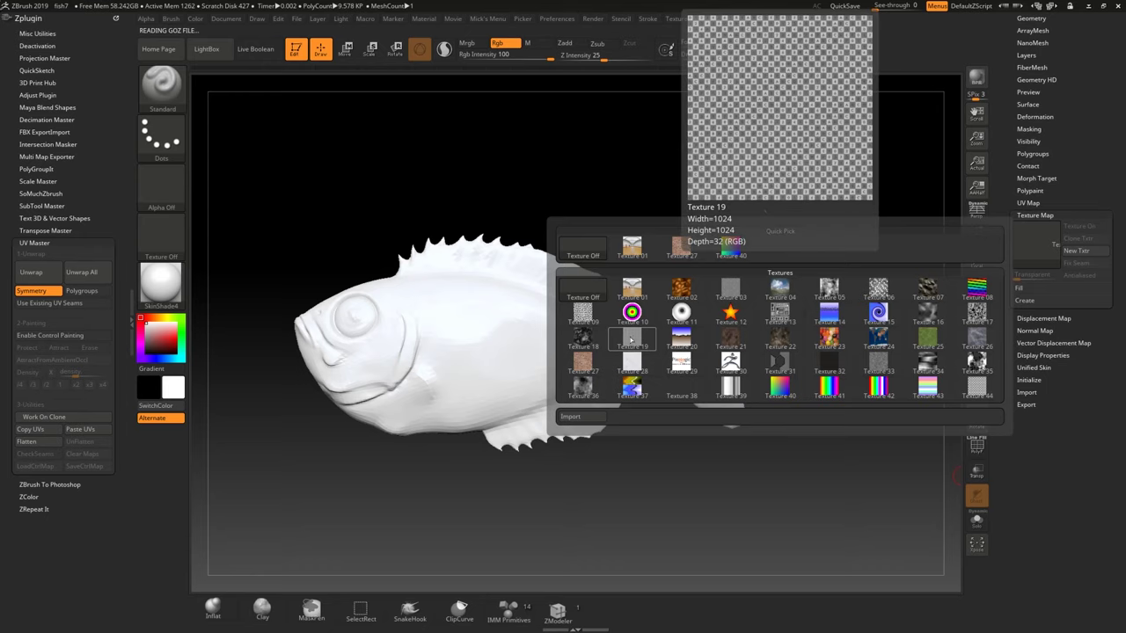
pyautogui.click(632, 337)
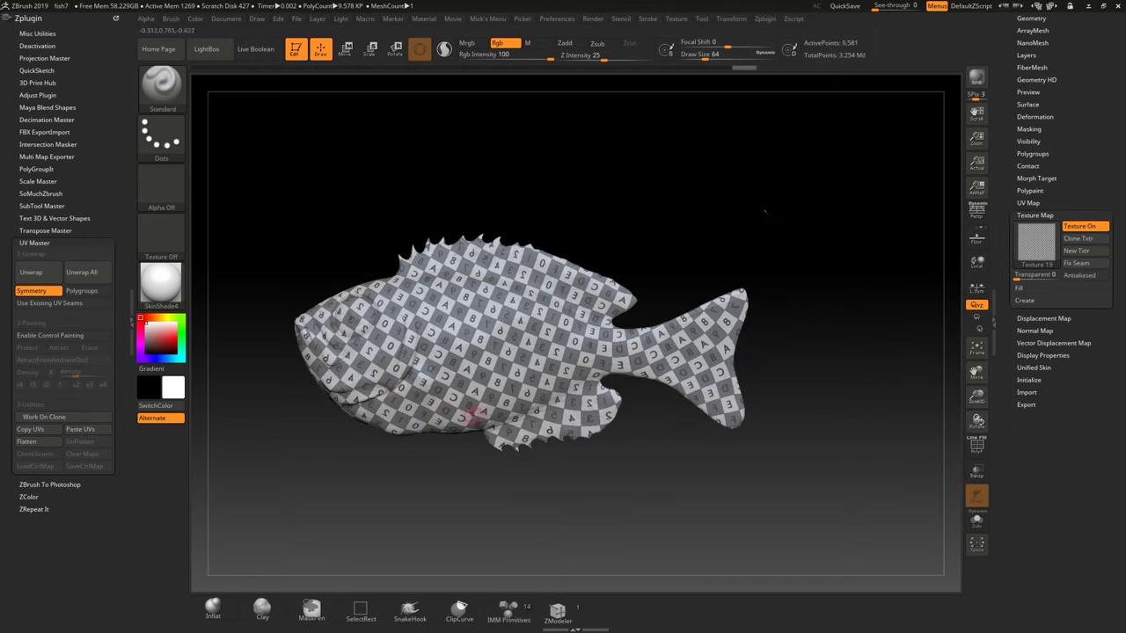
# Examine the checker texture on the fish's head, flank and underside for stretching and seam placement.
pyautogui.moveTo(419, 365)
pyautogui.keyDown('ctrl'); pyautogui.mouseDown(button='right')
pyautogui.moveTo(422, 449)
pyautogui.moveTo(425, 422)
pyautogui.moveTo(466, 405)
pyautogui.moveTo(457, 408)
pyautogui.moveTo(474, 370)
pyautogui.moveTo(478, 400)
pyautogui.moveTo(491, 309)
pyautogui.moveTo(468, 426)
pyautogui.mouseUp(button='right'); pyautogui.keyUp('ctrl')
pyautogui.moveTo(468, 426)
pyautogui.mouseDown(button='right')
pyautogui.moveTo(510, 421)
pyautogui.moveTo(489, 417)
pyautogui.mouseUp(button='right')
pyautogui.moveTo(347, 277); pyautogui.dragTo(486, 409, button='right')
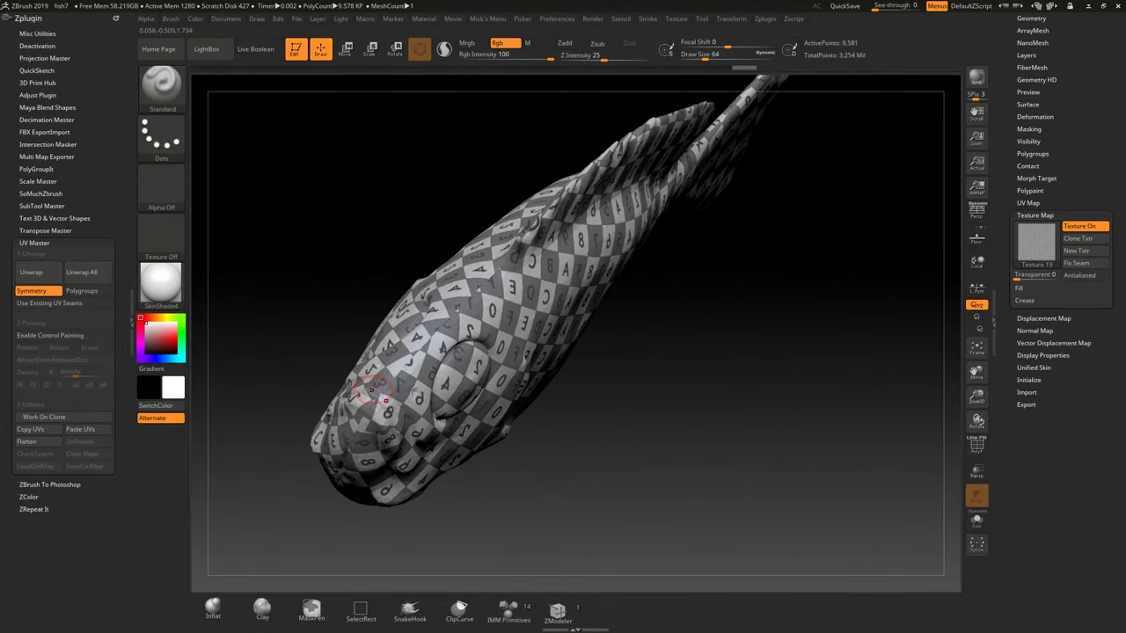
pyautogui.moveTo(386, 400)
pyautogui.mouseDown(button='right')
pyautogui.moveTo(495, 401)
pyautogui.moveTo(396, 514)
pyautogui.moveTo(365, 497)
pyautogui.moveTo(427, 480)
pyautogui.moveTo(581, 392)
pyautogui.moveTo(432, 332)
pyautogui.moveTo(471, 304)
pyautogui.moveTo(463, 311)
pyautogui.mouseUp(button='right')
pyautogui.moveTo(430, 382)
pyautogui.keyDown('ctrl'); pyautogui.mouseDown(button='right')
pyautogui.moveTo(430, 365)
pyautogui.moveTo(423, 394)
pyautogui.moveTo(423, 359)
pyautogui.moveTo(417, 395)
pyautogui.moveTo(422, 354)
pyautogui.mouseUp(button='right'); pyautogui.keyUp('ctrl')
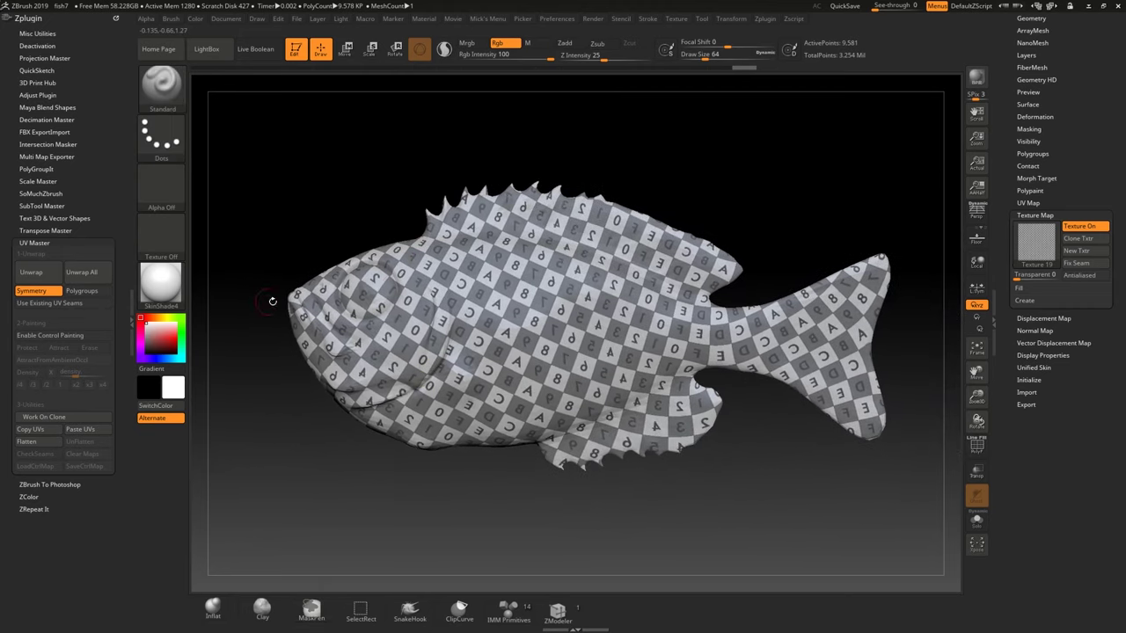
# Switch to the clone CL_PM3D_Sphere3D_3 and flatten it to examine the full UV layout.
pyautogui.scroll(5, 1032, 123)
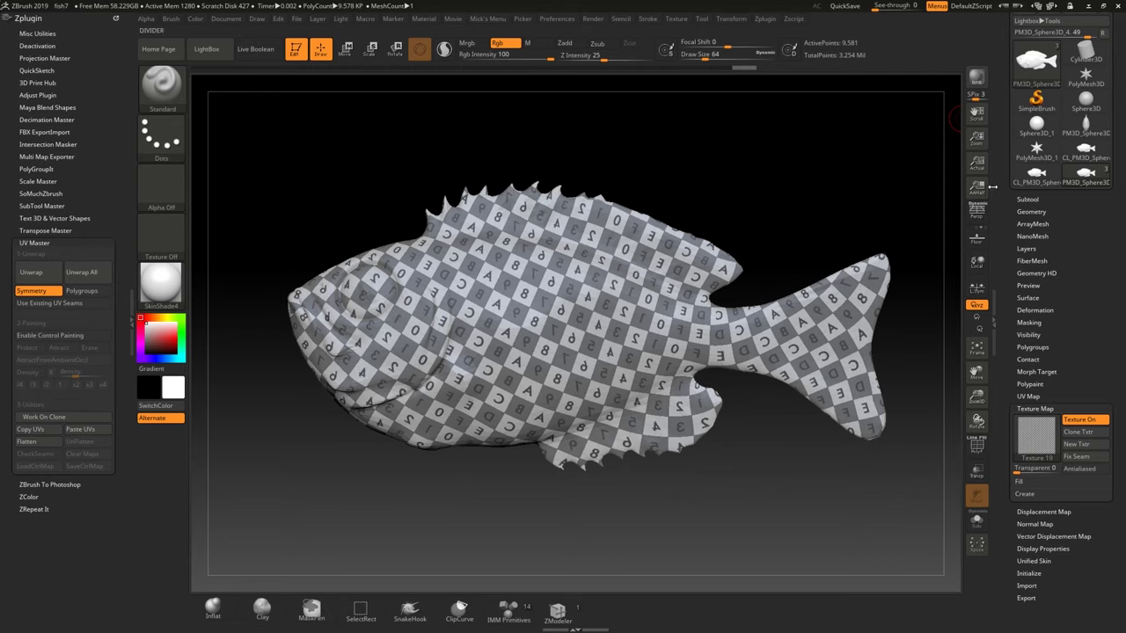
pyautogui.click(1036, 176)
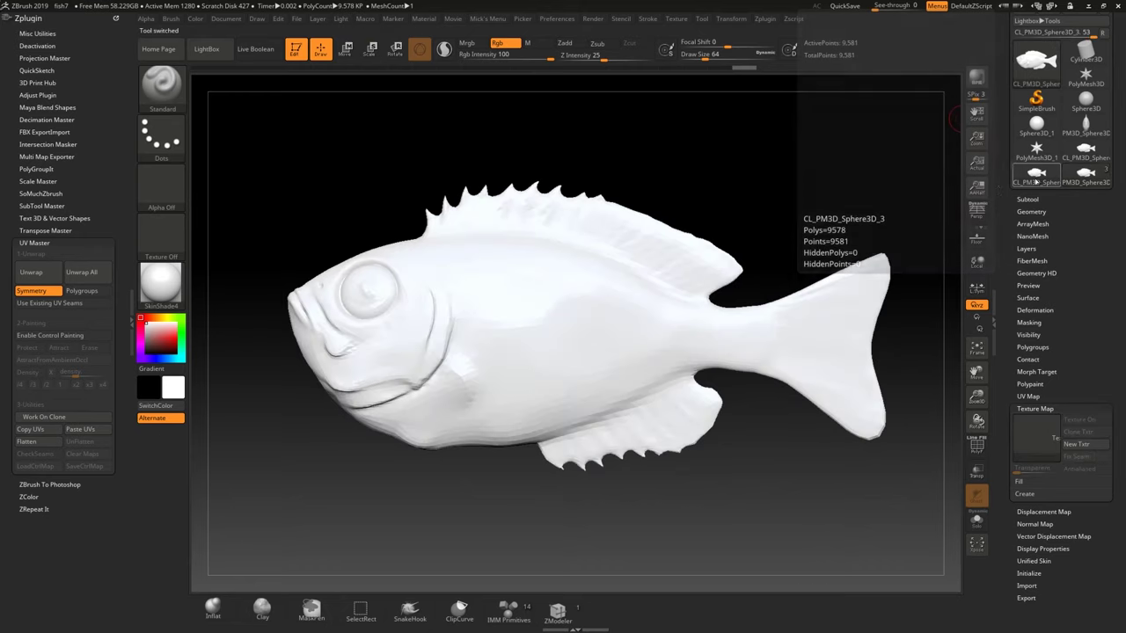
pyautogui.click(26, 441)
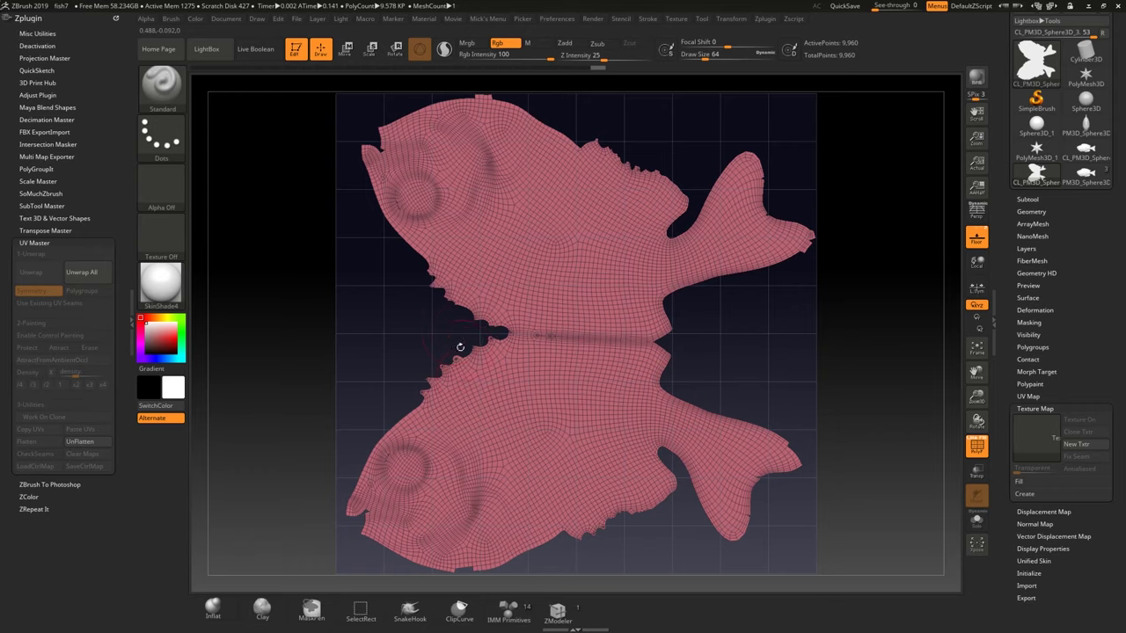
pyautogui.keyDown('ctrl'); pyautogui.moveTo(404, 429); pyautogui.dragTo(428, 347, button='right'); pyautogui.keyUp('ctrl')
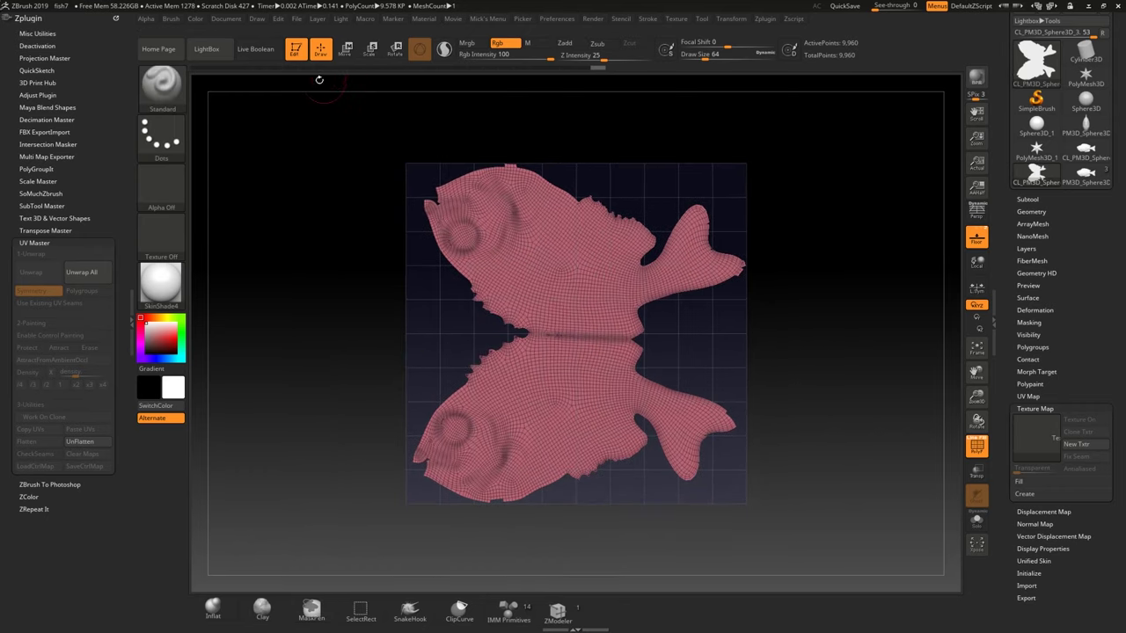
# Scale the clone's flattened UV layout down within the UV square using a transpose line.
pyautogui.click(371, 50)
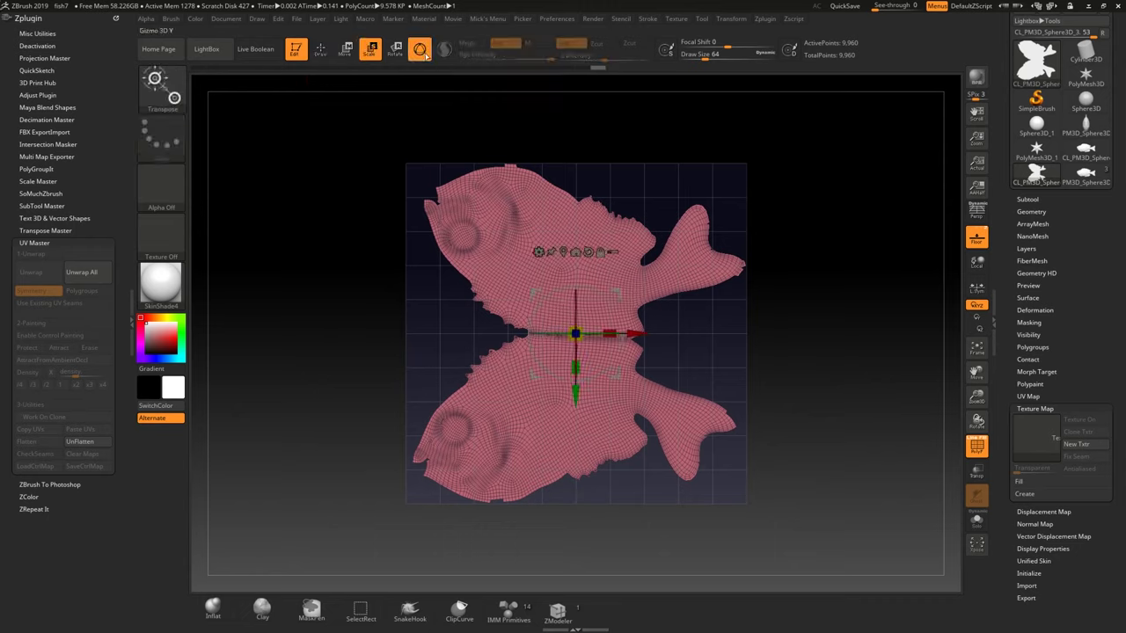
pyautogui.click(419, 50)
pyautogui.moveTo(581, 326); pyautogui.dragTo(646, 255)
pyautogui.moveTo(609, 294); pyautogui.dragTo(615, 295)
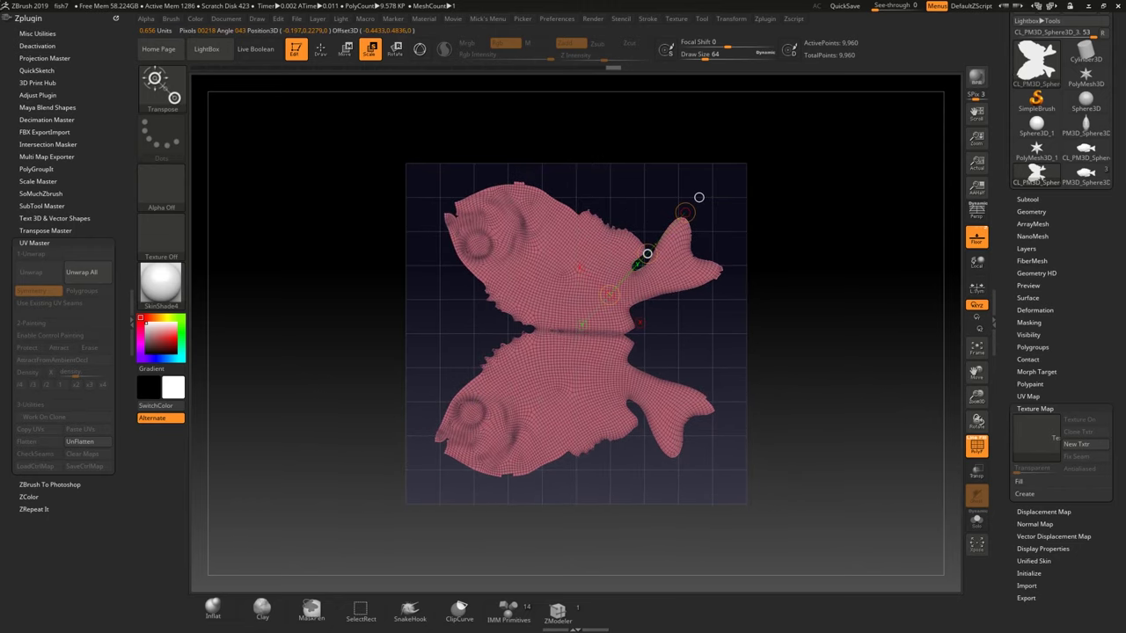
# Try to rotate the flattened UV layout with the transpose line, then undo the transformation.
pyautogui.click(396, 51)
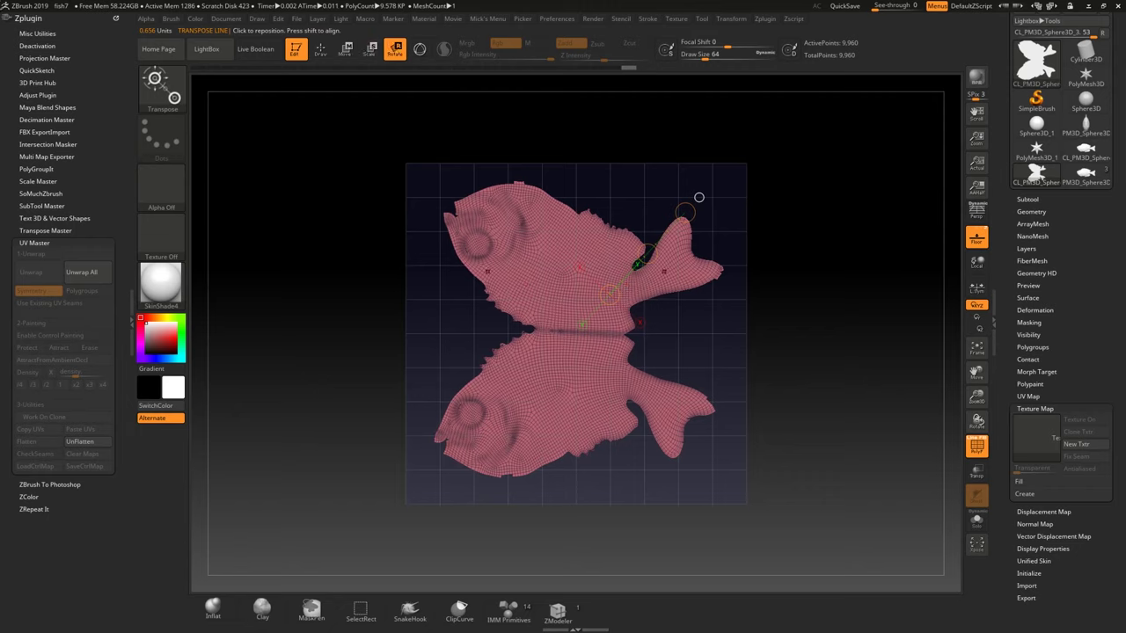
pyautogui.moveTo(648, 254); pyautogui.dragTo(685, 218)
pyautogui.hotkey('ctrl', 'z')
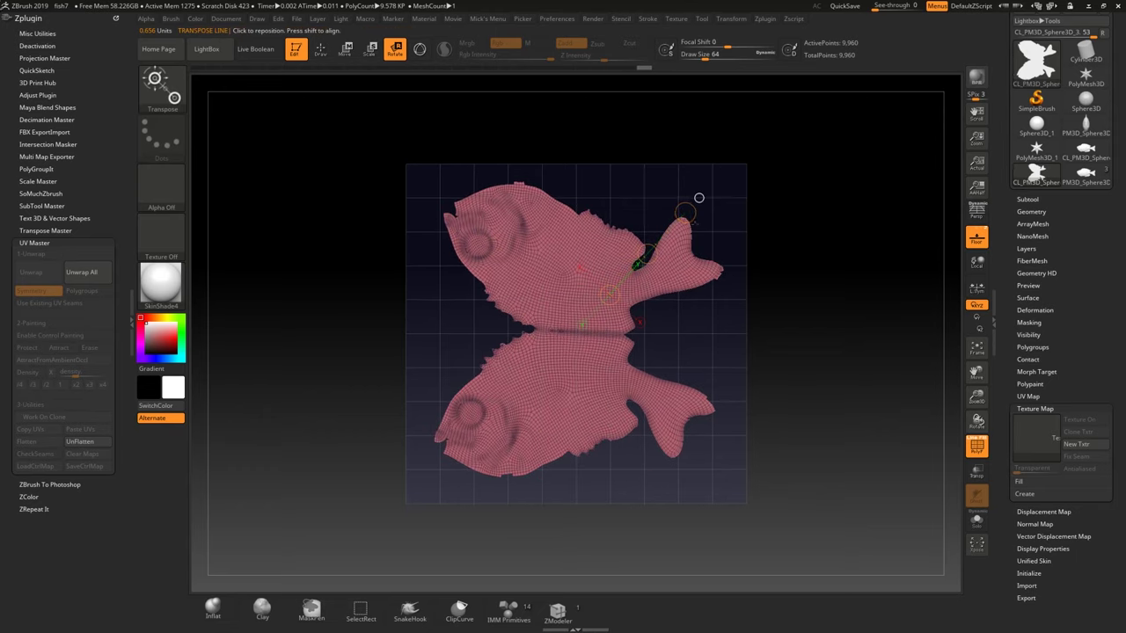
pyautogui.hotkey('ctrl', 'z')
pyautogui.hotkey('ctrl', 'z')
pyautogui.moveTo(610, 295); pyautogui.dragTo(595, 310)
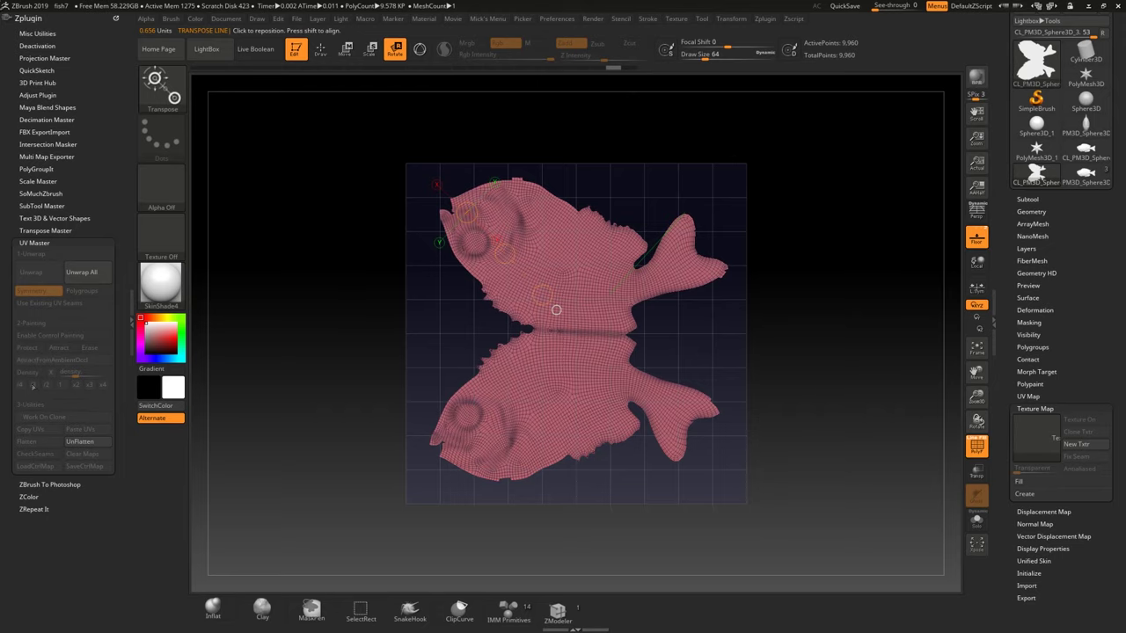
# Unflatten the clone back to its 3D shape and return to the original multi-subtool fish.
pyautogui.click(79, 442)
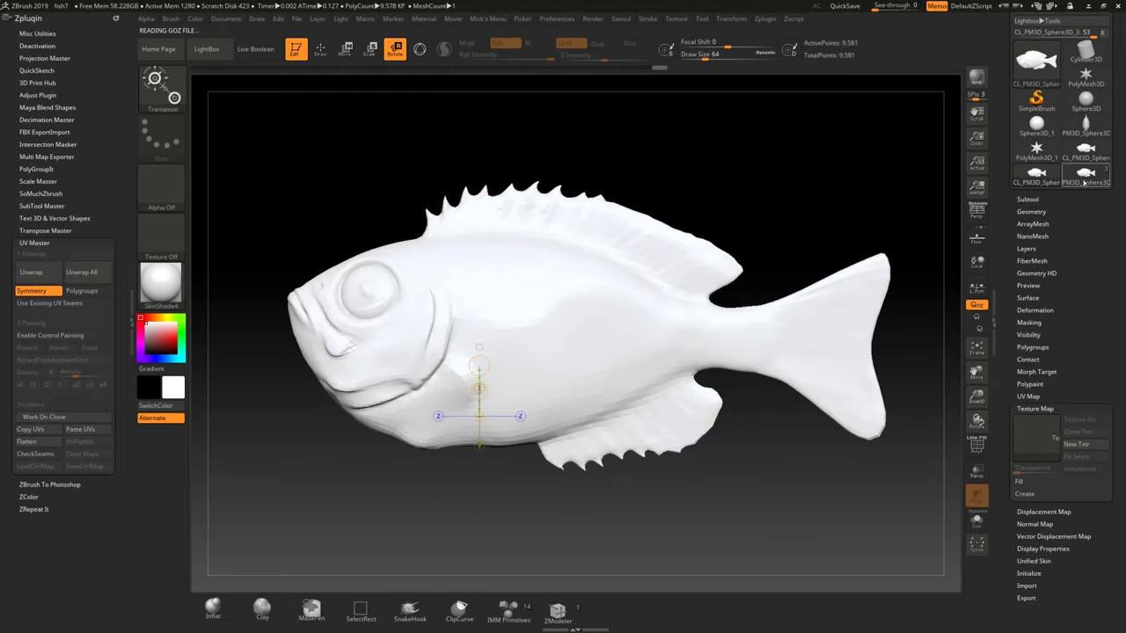
pyautogui.click(1027, 200)
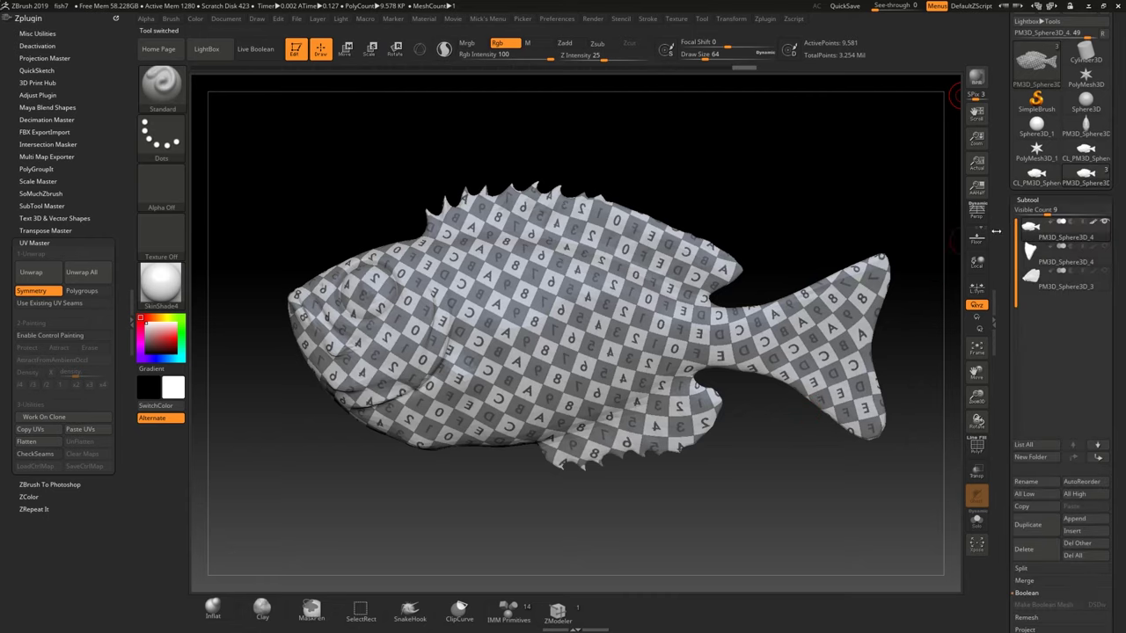
pyautogui.scroll(-5, 1017, 508)
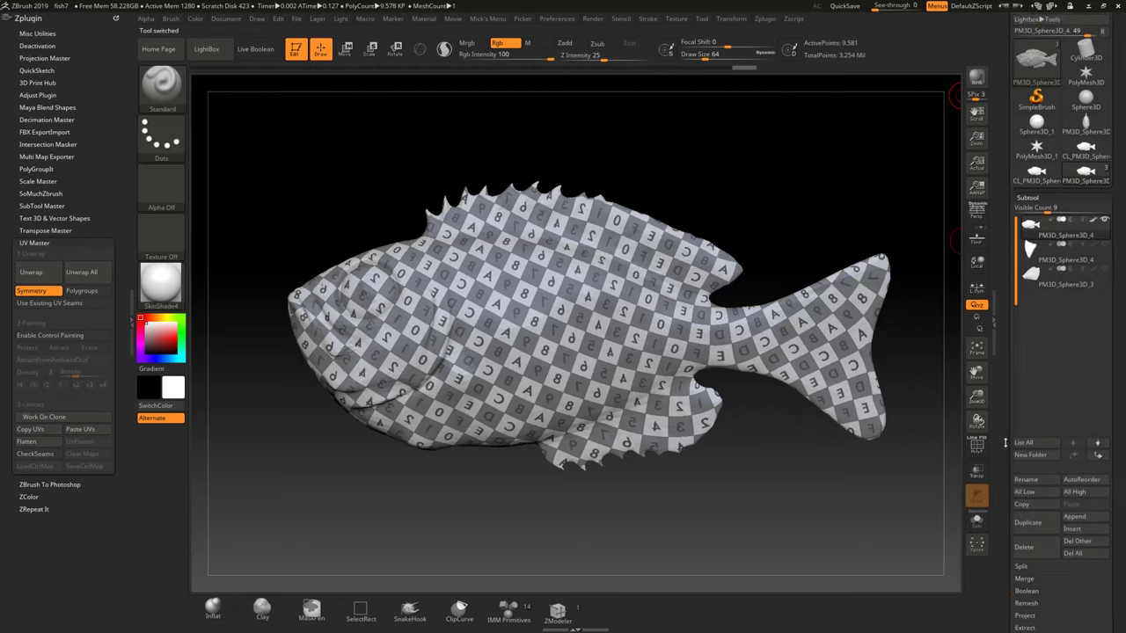
# Remove the checker from the fish body by setting its texture map to Texture Off.
pyautogui.click(1031, 472)
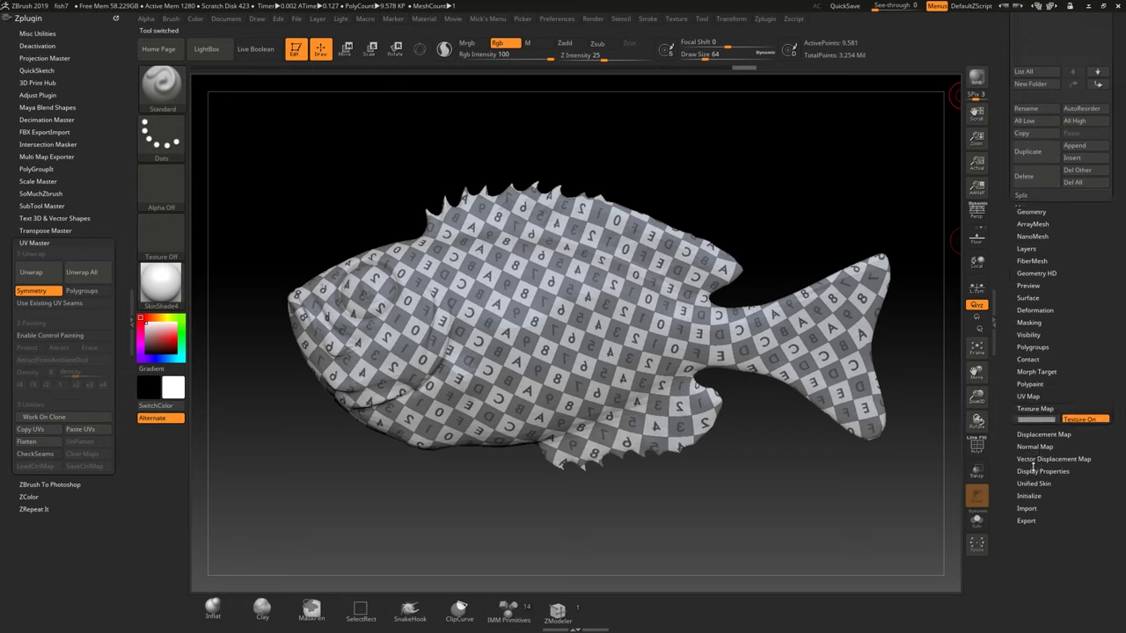
pyautogui.click(1036, 62)
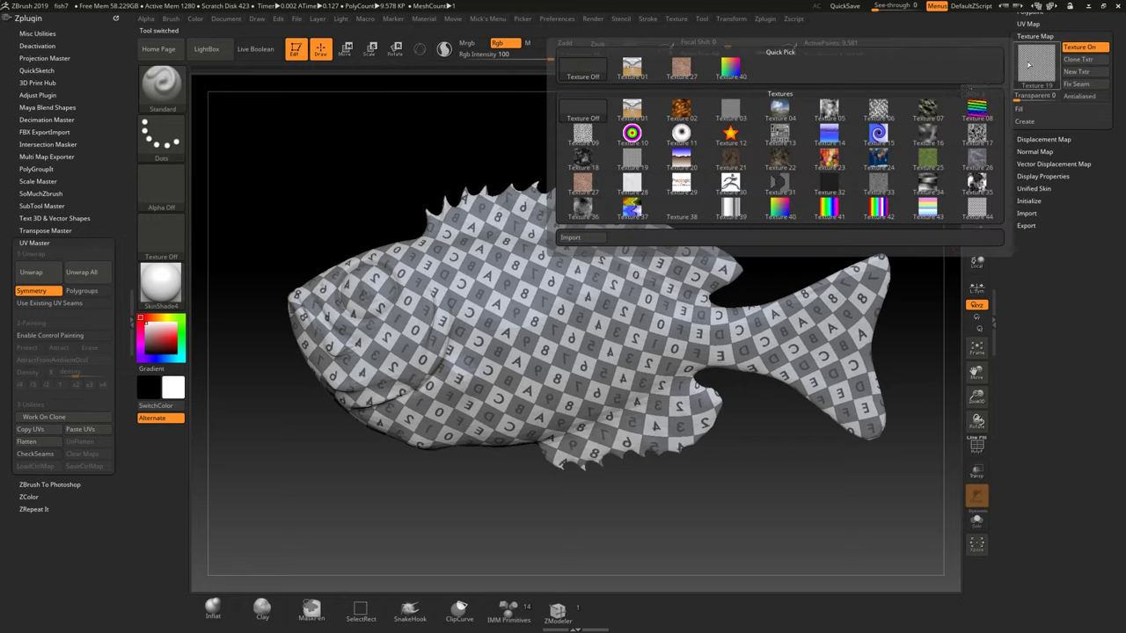
pyautogui.click(583, 110)
pyautogui.scroll(3, 1001, 296)
pyautogui.scroll(3, 1001, 296)
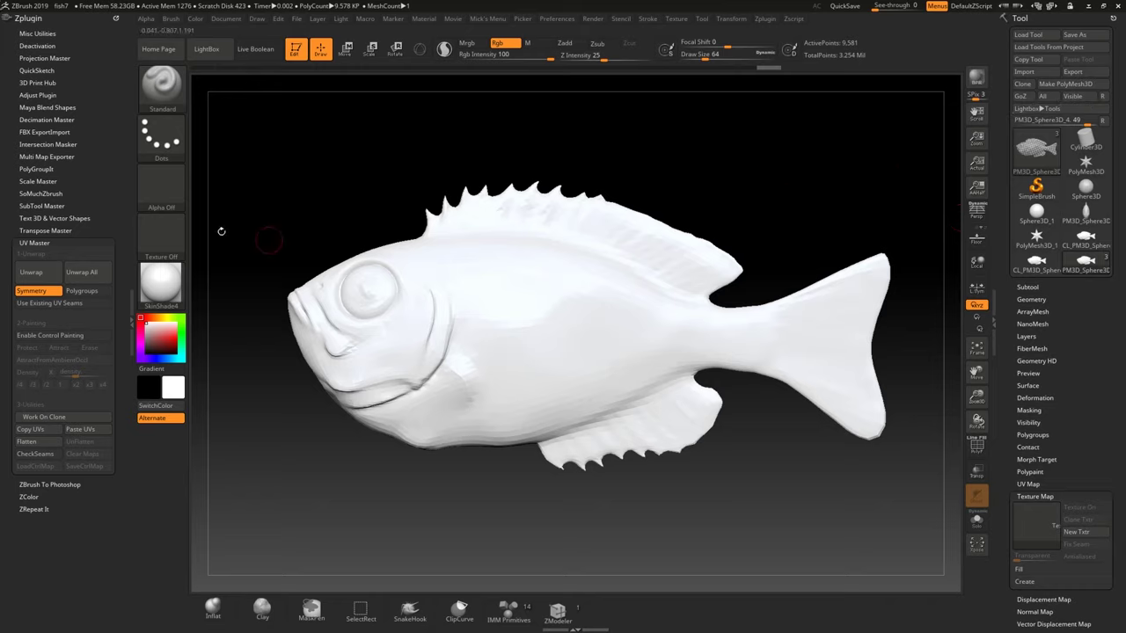
# Switch the material to MatCap Red Wax.
pyautogui.click(1031, 287)
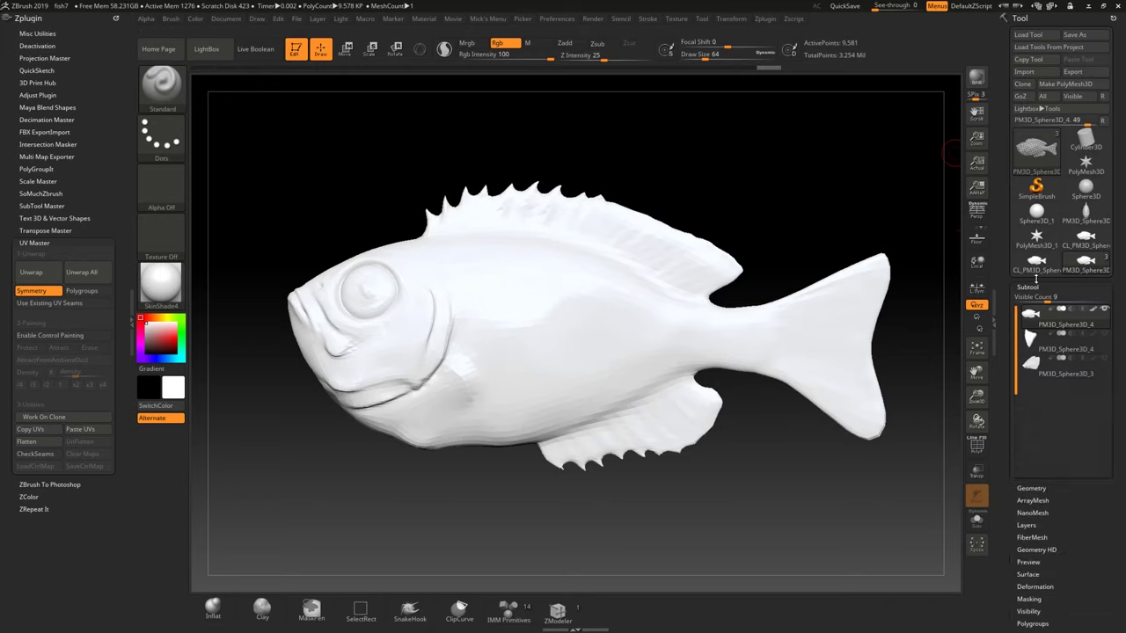
pyautogui.click(167, 286)
pyautogui.click(173, 290)
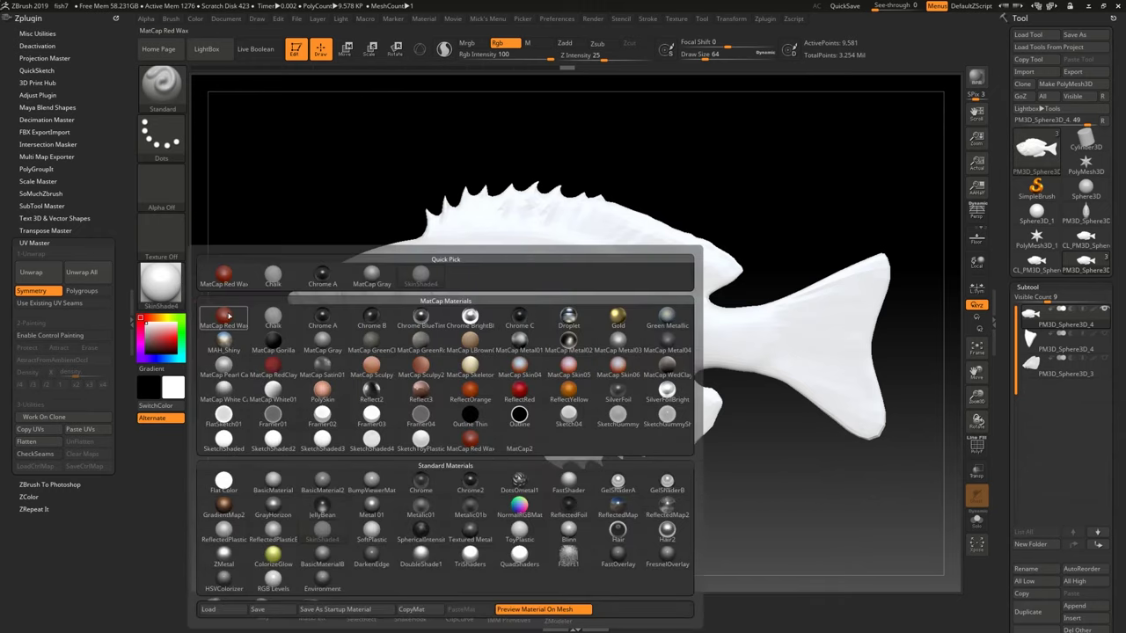
pyautogui.click(225, 317)
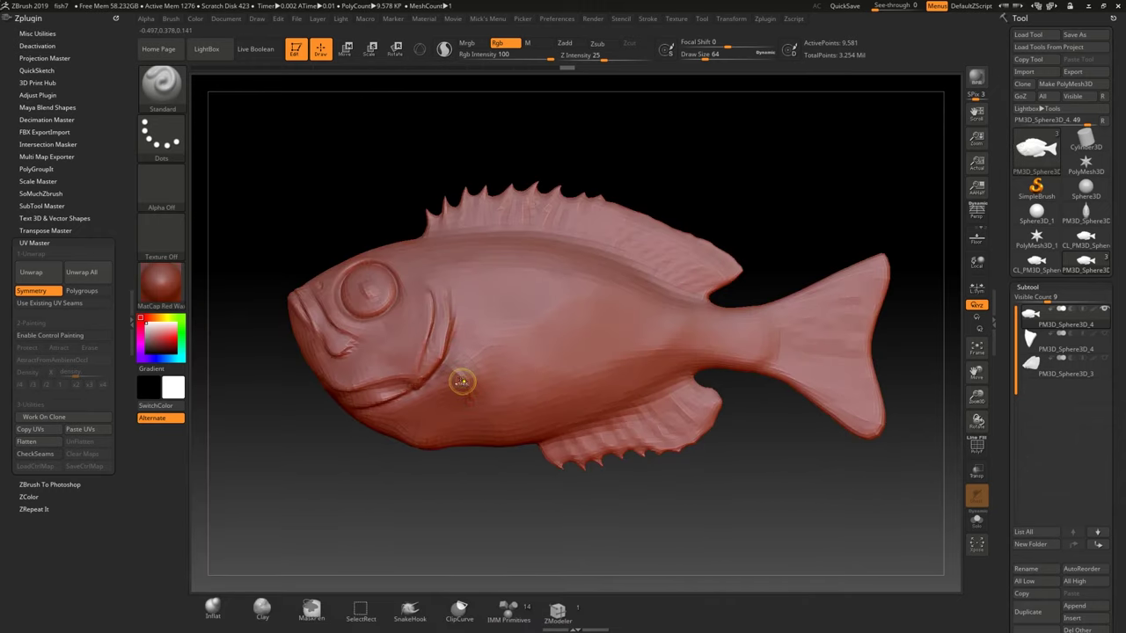
# Try white paint strokes on top of the fish's head behind the eyes, then undo them.
pyautogui.keyDown('ctrl'); pyautogui.moveTo(463, 379); pyautogui.dragTo(375, 207, button='right'); pyautogui.keyUp('ctrl')
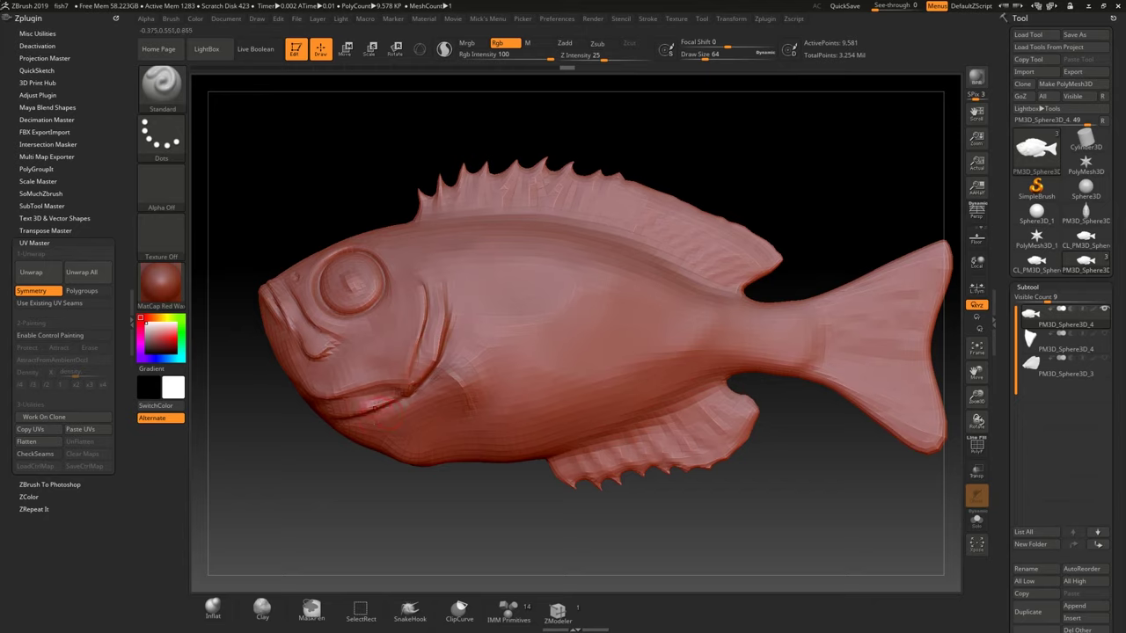
pyautogui.moveTo(387, 257)
pyautogui.mouseDown(button='right')
pyautogui.moveTo(424, 327)
pyautogui.moveTo(459, 317)
pyautogui.moveTo(472, 295)
pyautogui.mouseUp(button='right')
pyautogui.moveTo(535, 276); pyautogui.dragTo(503, 299, button='right')
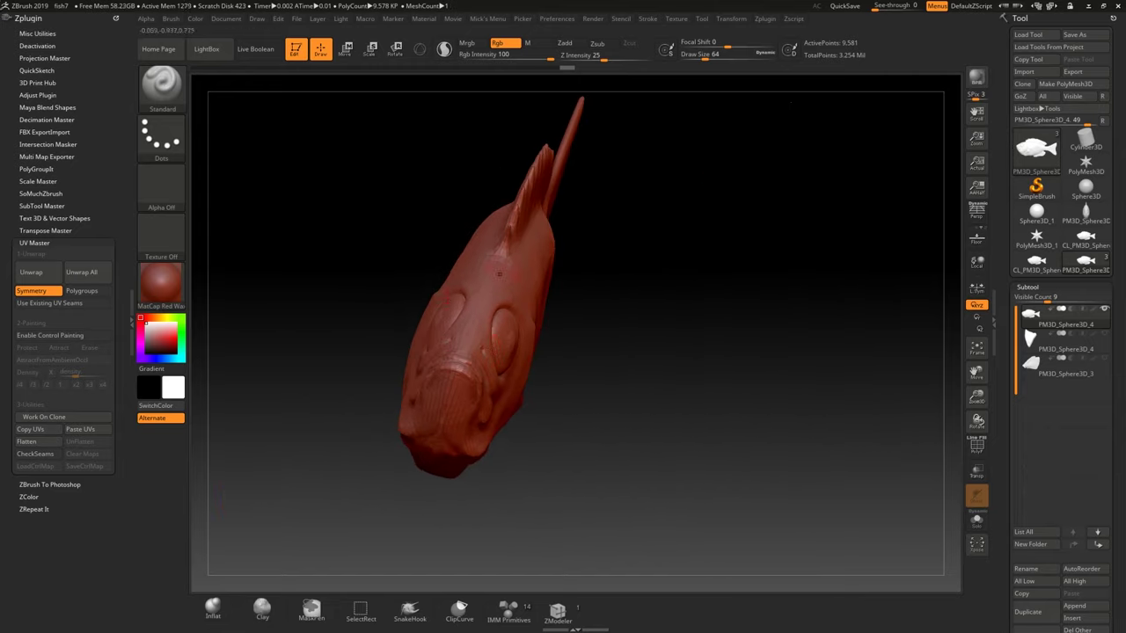
pyautogui.moveTo(499, 275); pyautogui.dragTo(530, 266)
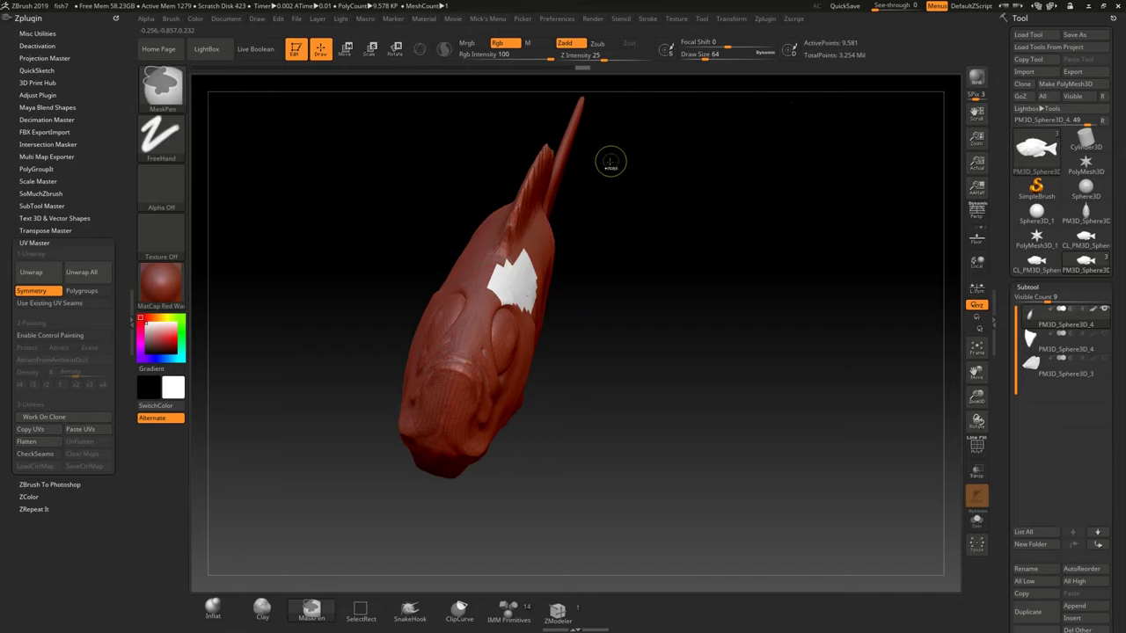
pyautogui.hotkey('ctrl', 'z')
pyautogui.hotkey('ctrl', 'shift', 'z')
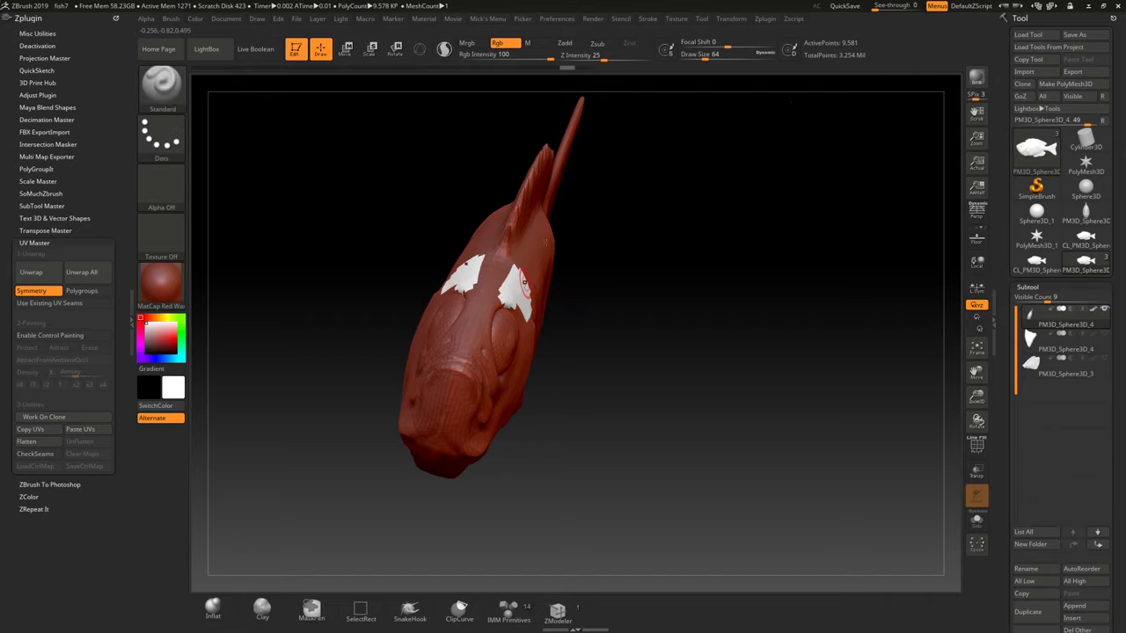
pyautogui.hotkey('ctrl', 'z')
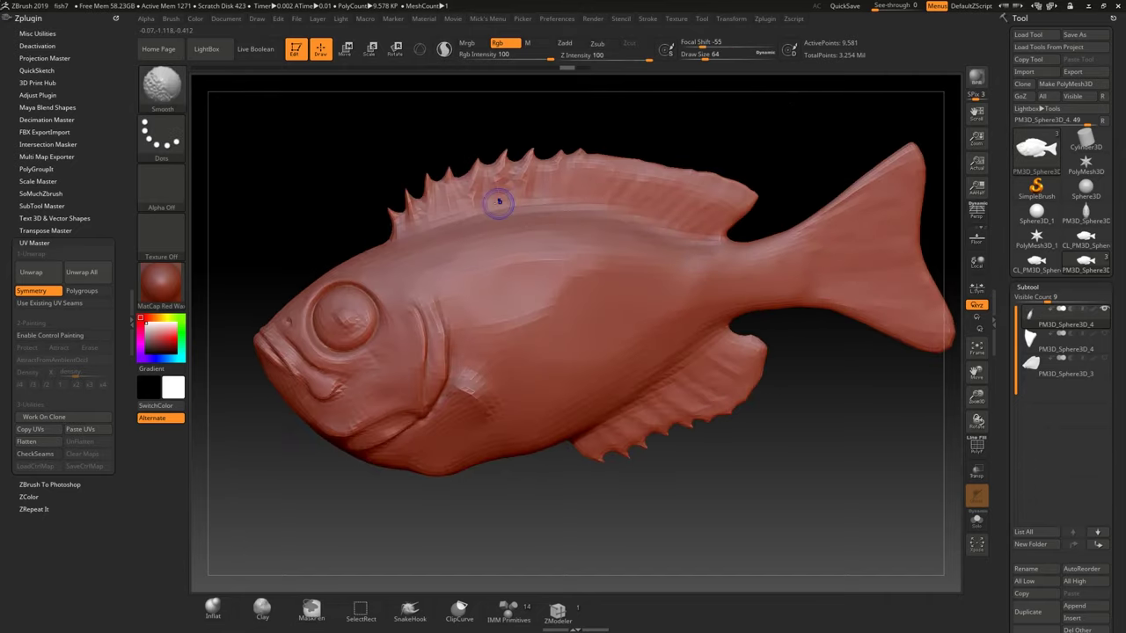
pyautogui.moveTo(466, 132); pyautogui.dragTo(444, 158)
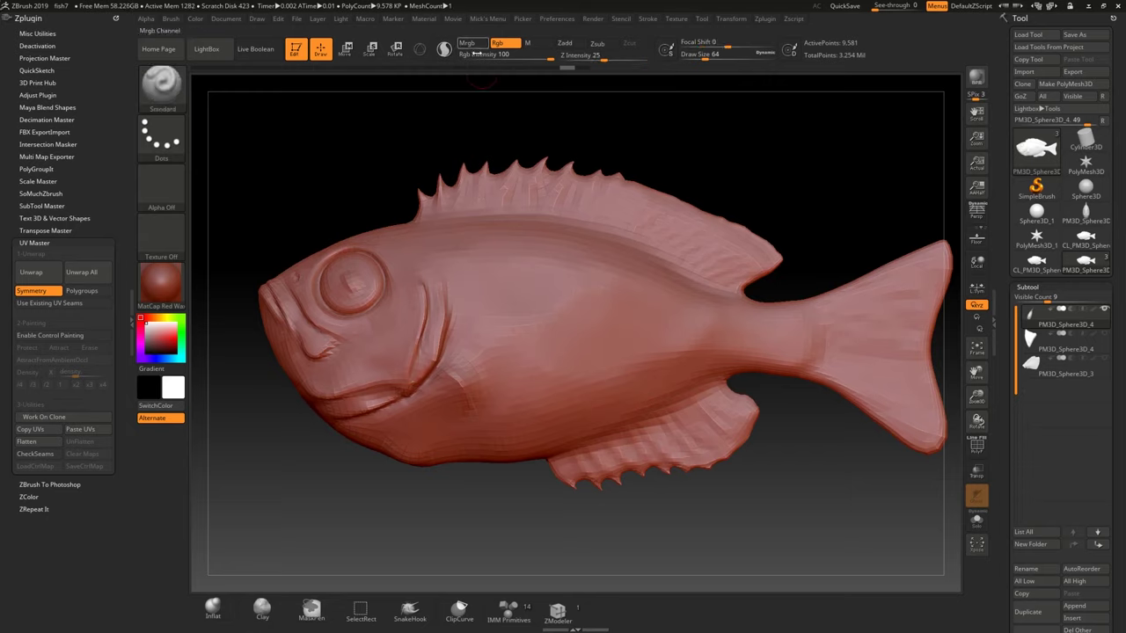
pyautogui.hotkey('ctrl', 'z')
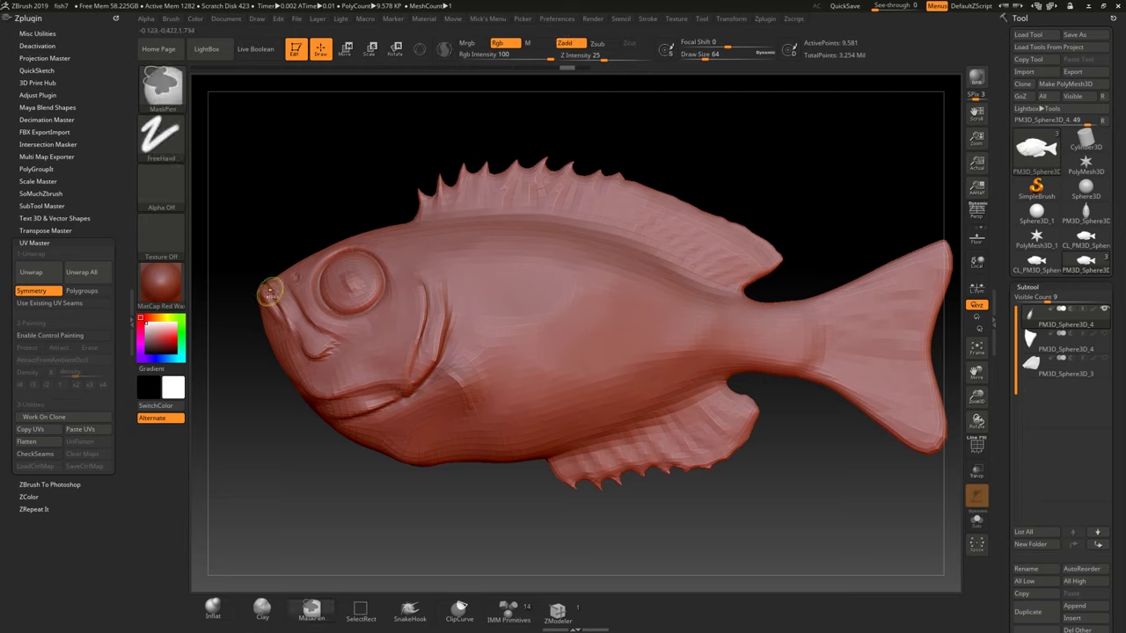
# Paint a freehand mask over the fish's mouth and cheek, then make MaskLasso the active masking brush.
pyautogui.press('ctrl')
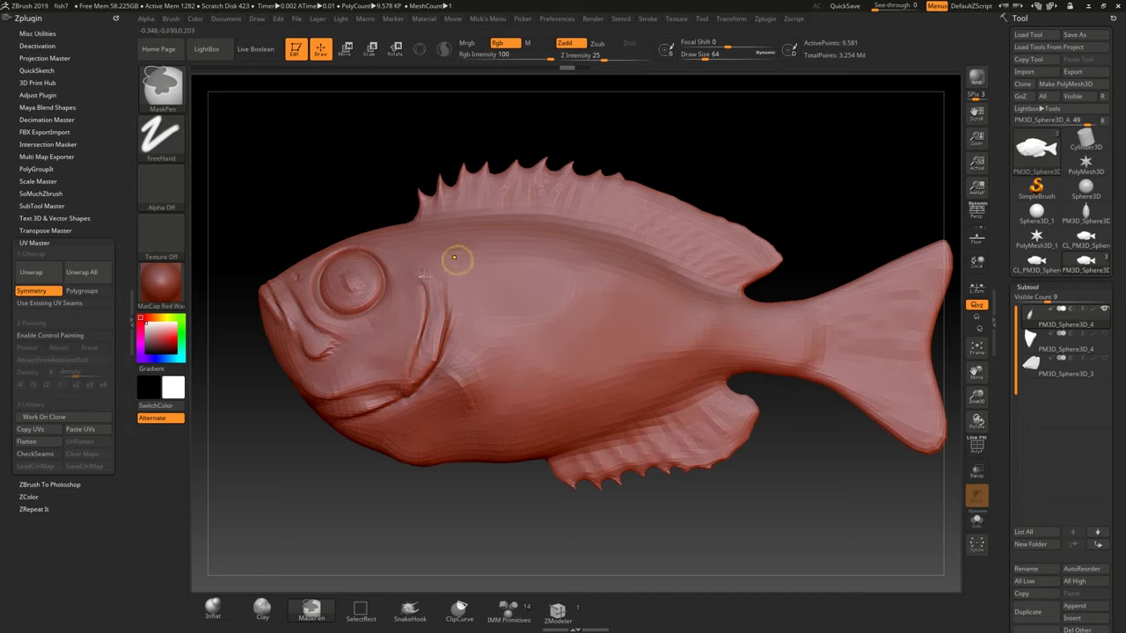
pyautogui.moveTo(262, 297)
pyautogui.keyDown('ctrl'); pyautogui.mouseDown()
pyautogui.moveTo(302, 382)
pyautogui.moveTo(367, 329)
pyautogui.mouseUp(); pyautogui.keyUp('ctrl')
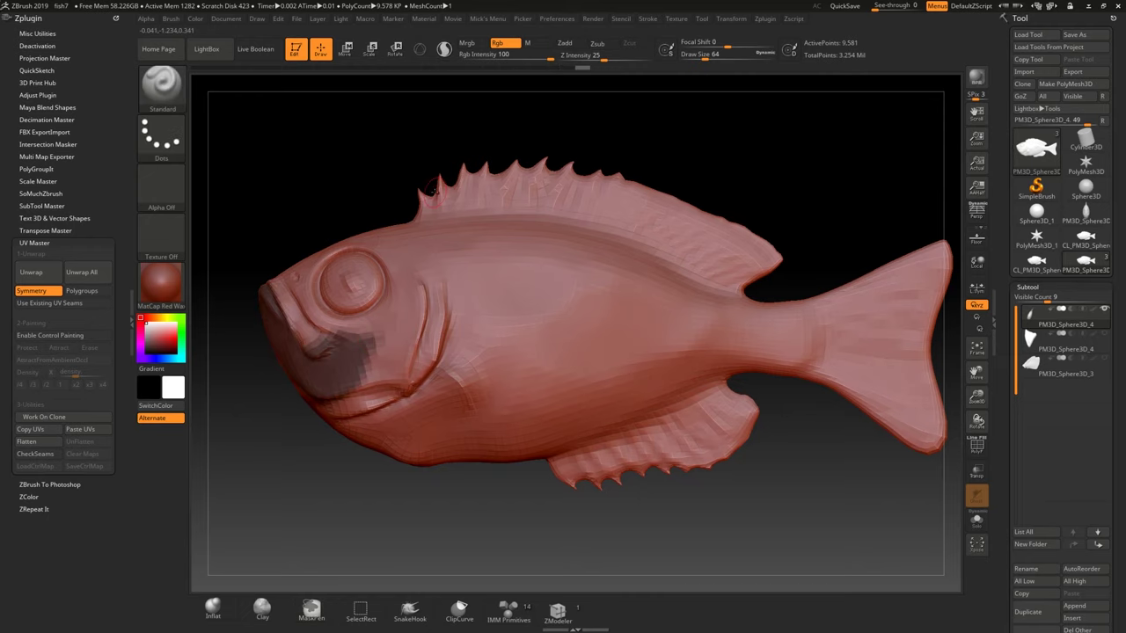
pyautogui.press('b')
pyautogui.press('m')
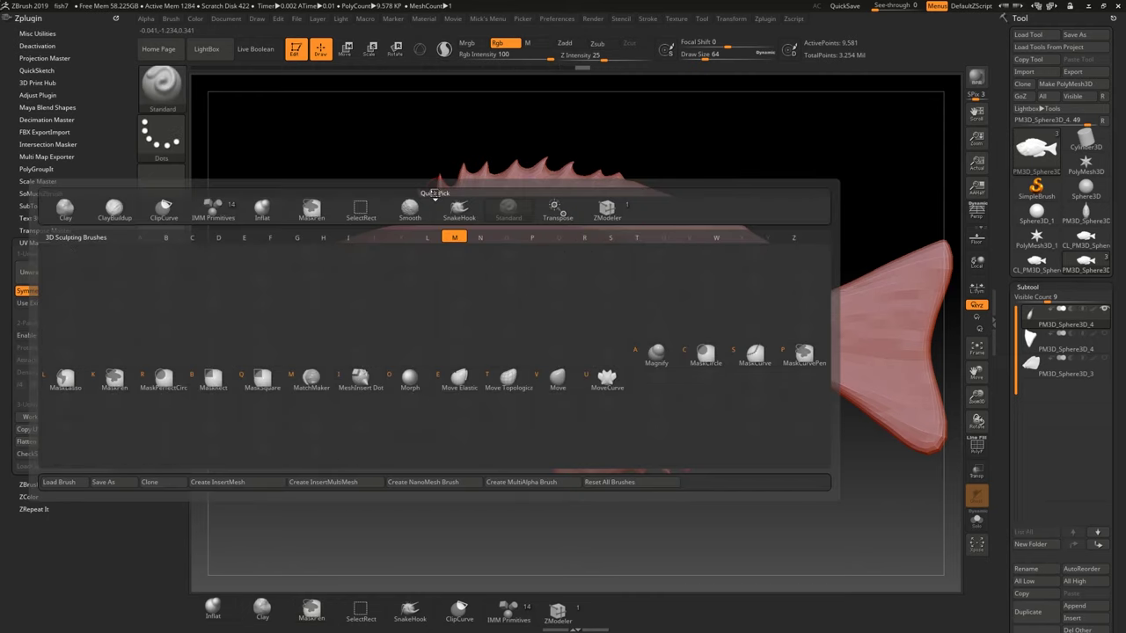
pyautogui.click(64, 380)
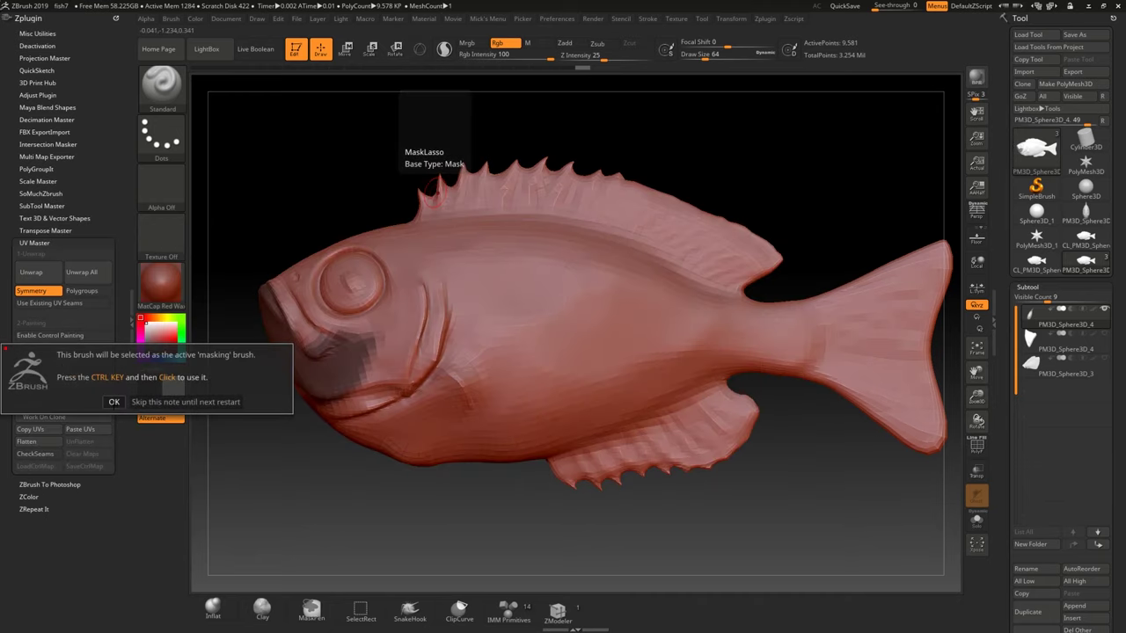
pyautogui.click(113, 402)
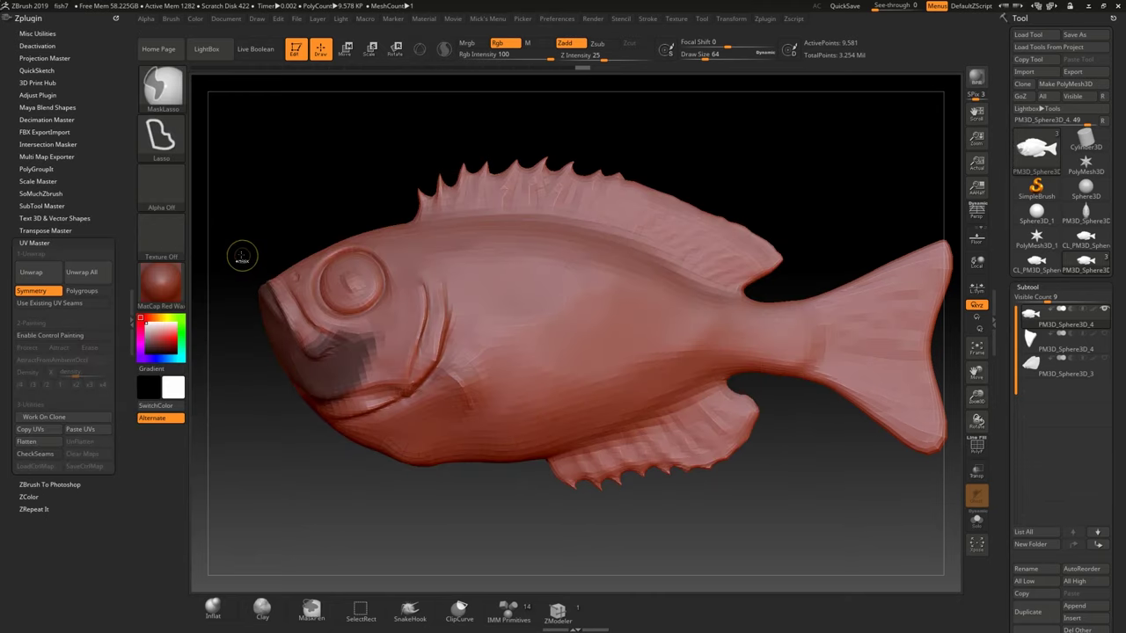
# Lasso-mask the fish's whole head up to the gill edge, make it a separate polygroup and show the polyframe.
pyautogui.moveTo(256, 387)
pyautogui.mouseDown()
pyautogui.moveTo(295, 308)
pyautogui.moveTo(325, 414)
pyautogui.moveTo(376, 406)
pyautogui.moveTo(442, 373)
pyautogui.moveTo(451, 292)
pyautogui.moveTo(439, 255)
pyautogui.moveTo(317, 236)
pyautogui.mouseUp()
pyautogui.moveTo(419, 235)
pyautogui.keyDown('ctrl'); pyautogui.mouseDown()
pyautogui.moveTo(369, 206)
pyautogui.moveTo(364, 182)
pyautogui.mouseUp(); pyautogui.keyUp('ctrl')
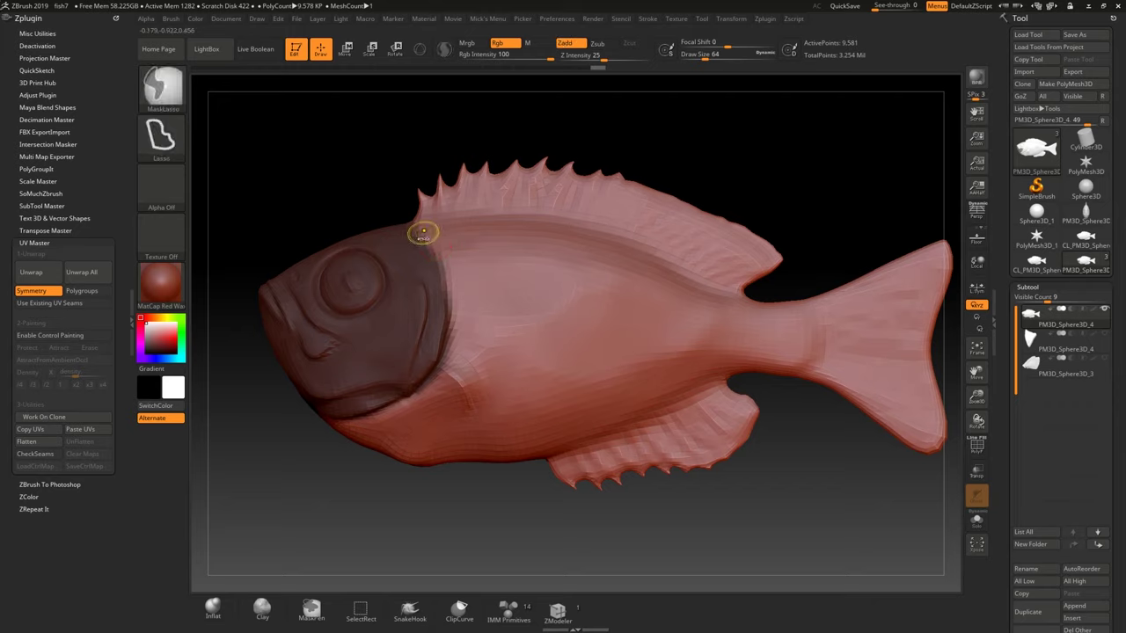
pyautogui.keyDown('ctrl'); pyautogui.click(455, 194); pyautogui.keyUp('ctrl')
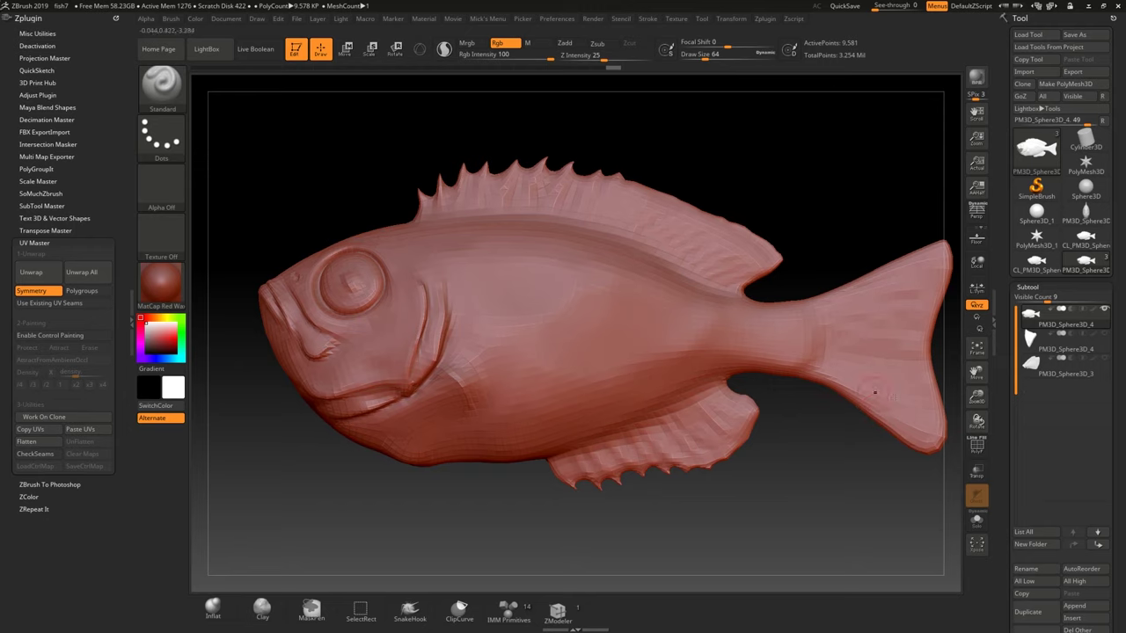
pyautogui.click(978, 448)
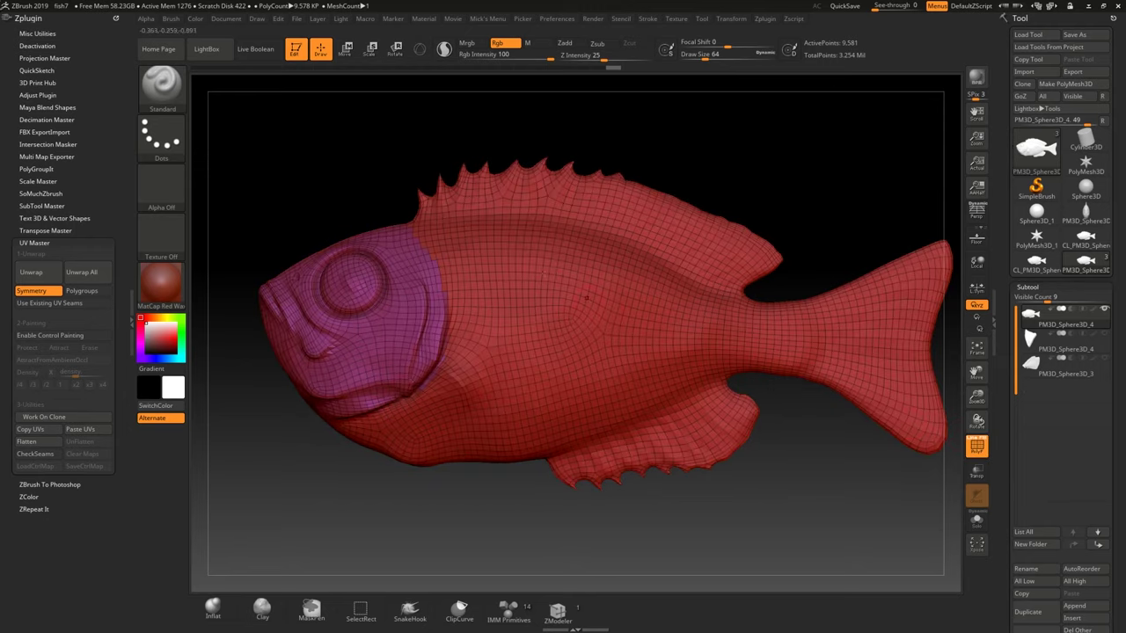
pyautogui.moveTo(497, 280); pyautogui.dragTo(538, 315, button='right')
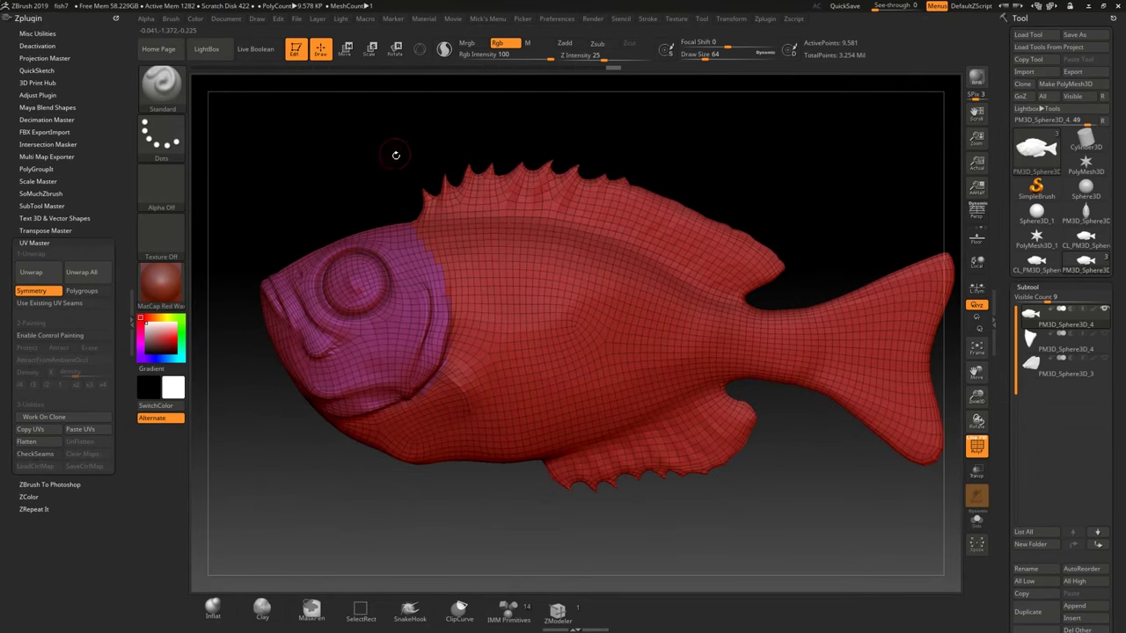
# Lasso-mask the dorsal fin along its base and turn it into its own polygroup.
pyautogui.press('ctrl')
pyautogui.moveTo(429, 200)
pyautogui.keyDown('ctrl'); pyautogui.mouseDown()
pyautogui.moveTo(634, 224)
pyautogui.moveTo(717, 264)
pyautogui.moveTo(779, 259)
pyautogui.moveTo(670, 132)
pyautogui.mouseUp(); pyautogui.keyUp('ctrl')
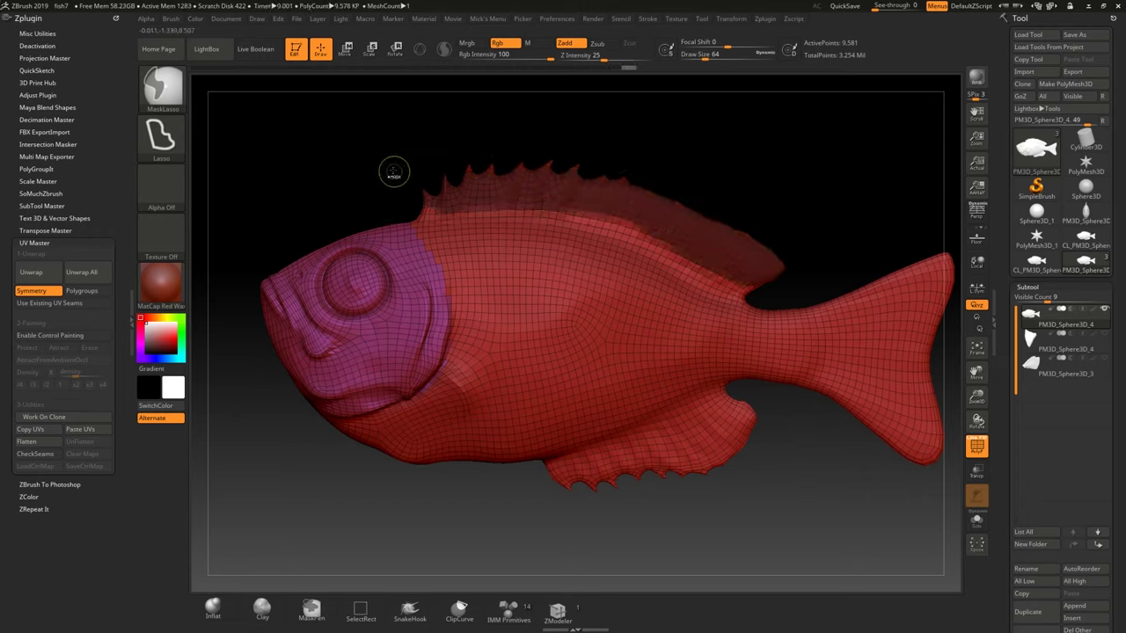
pyautogui.keyDown('ctrl'); pyautogui.moveTo(440, 220); pyautogui.dragTo(540, 213); pyautogui.keyUp('ctrl')
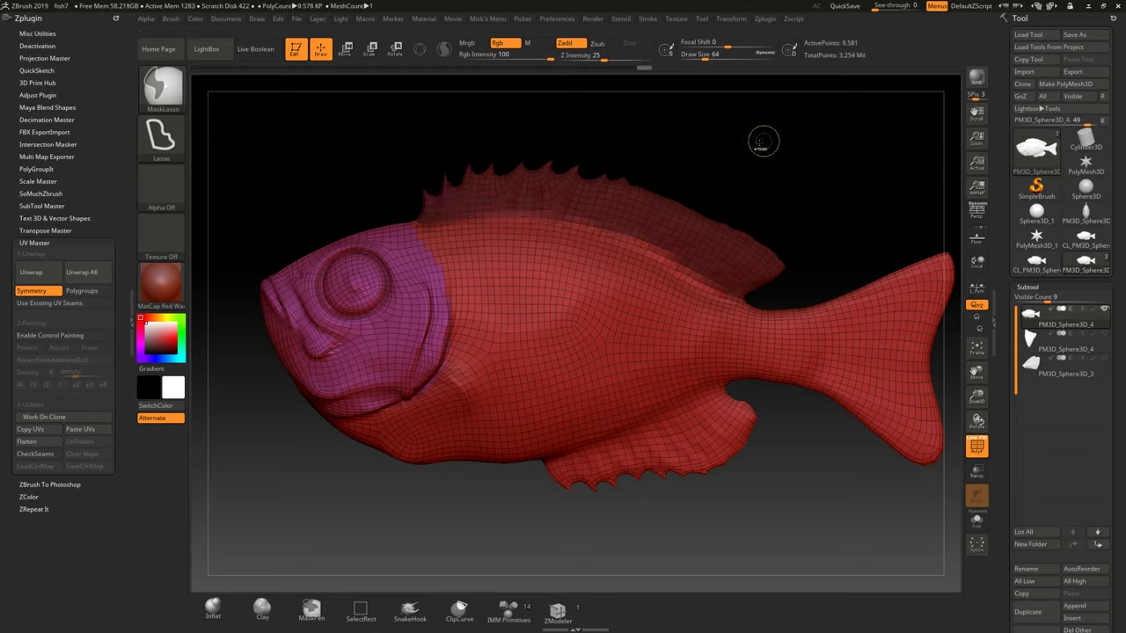
pyautogui.hotkey('ctrl', 'w')
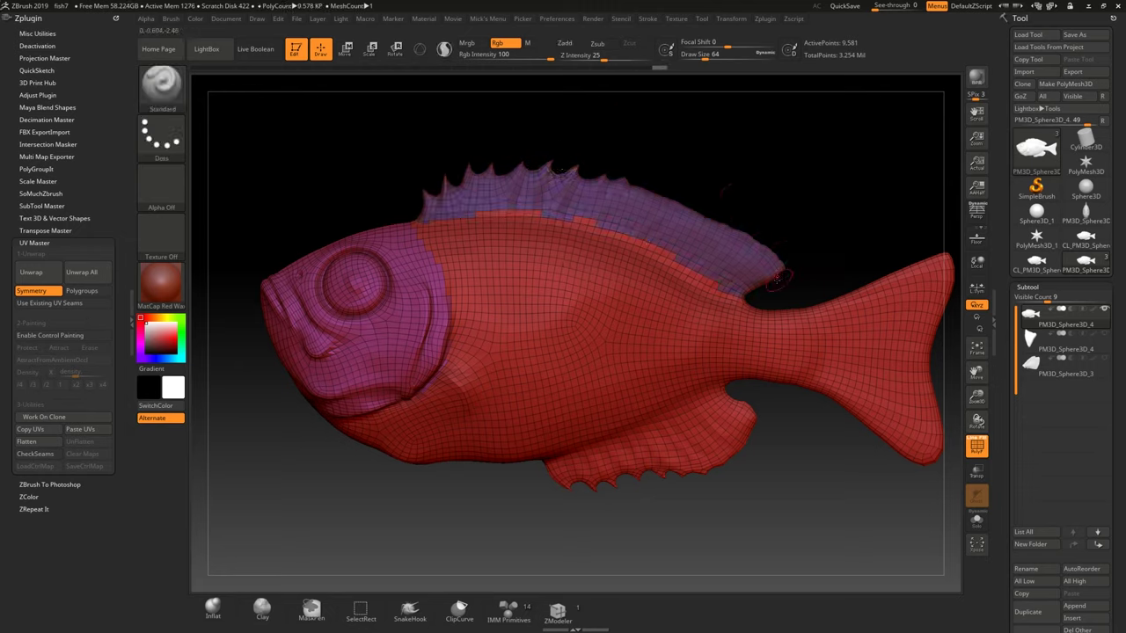
# Lasso-mask the fish's tail fin and the anal fin, turning each into its own polygroup.
pyautogui.moveTo(818, 279)
pyautogui.keyDown('ctrl'); pyautogui.mouseDown()
pyautogui.moveTo(809, 374)
pyautogui.moveTo(880, 479)
pyautogui.moveTo(953, 475)
pyautogui.moveTo(956, 295)
pyautogui.moveTo(933, 264)
pyautogui.moveTo(880, 245)
pyautogui.moveTo(854, 221)
pyautogui.mouseUp(); pyautogui.keyUp('ctrl')
pyautogui.hotkey('ctrl', 'w')
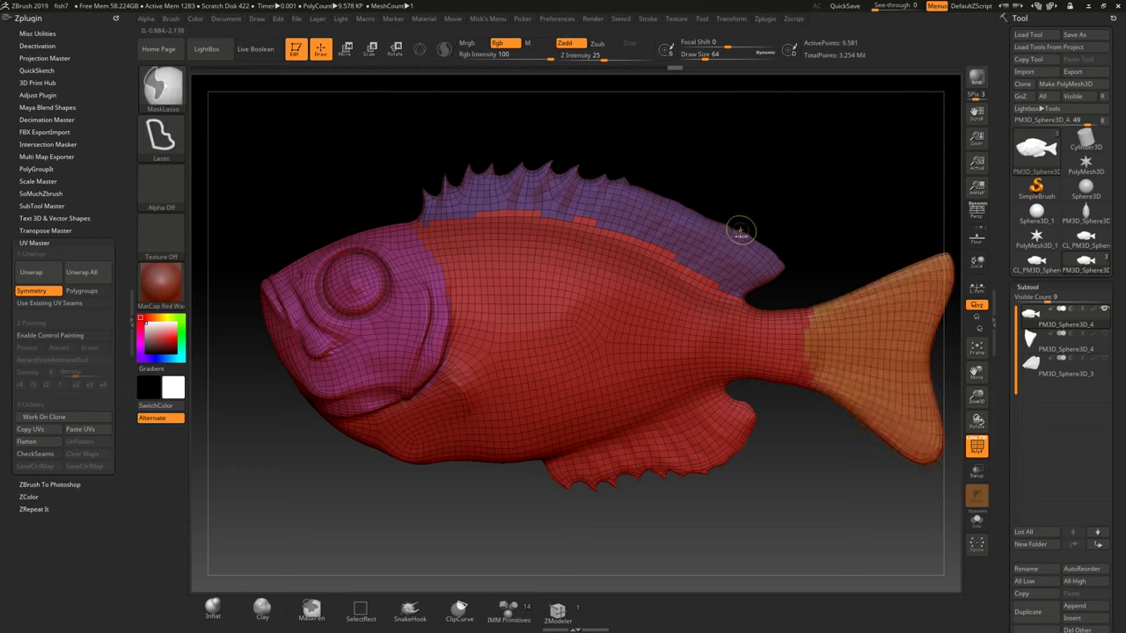
pyautogui.moveTo(775, 468)
pyautogui.keyDown('ctrl'); pyautogui.mouseDown()
pyautogui.moveTo(563, 528)
pyautogui.moveTo(532, 503)
pyautogui.moveTo(543, 467)
pyautogui.moveTo(747, 444)
pyautogui.moveTo(765, 421)
pyautogui.moveTo(702, 391)
pyautogui.moveTo(772, 389)
pyautogui.mouseUp(); pyautogui.keyUp('ctrl')
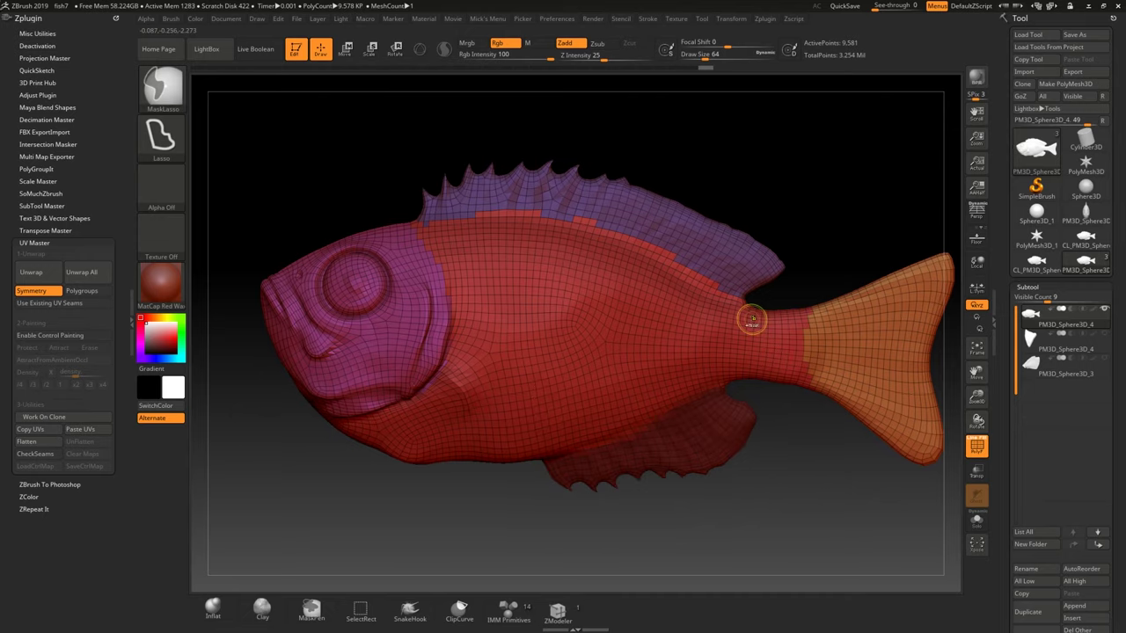
pyautogui.hotkey('ctrl', 'w')
# Activate the MaskPen brush, paint a mask along the belly from the head to the anal fin, and make it a polygroup.
pyautogui.moveTo(466, 482); pyautogui.dragTo(473, 419)
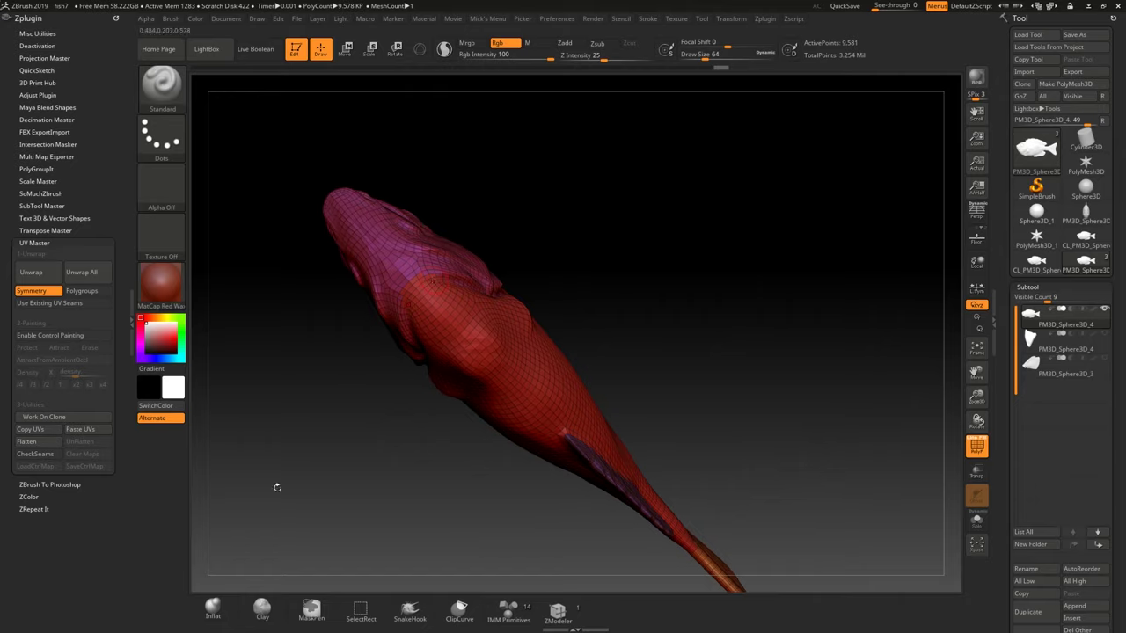
pyautogui.click(311, 610)
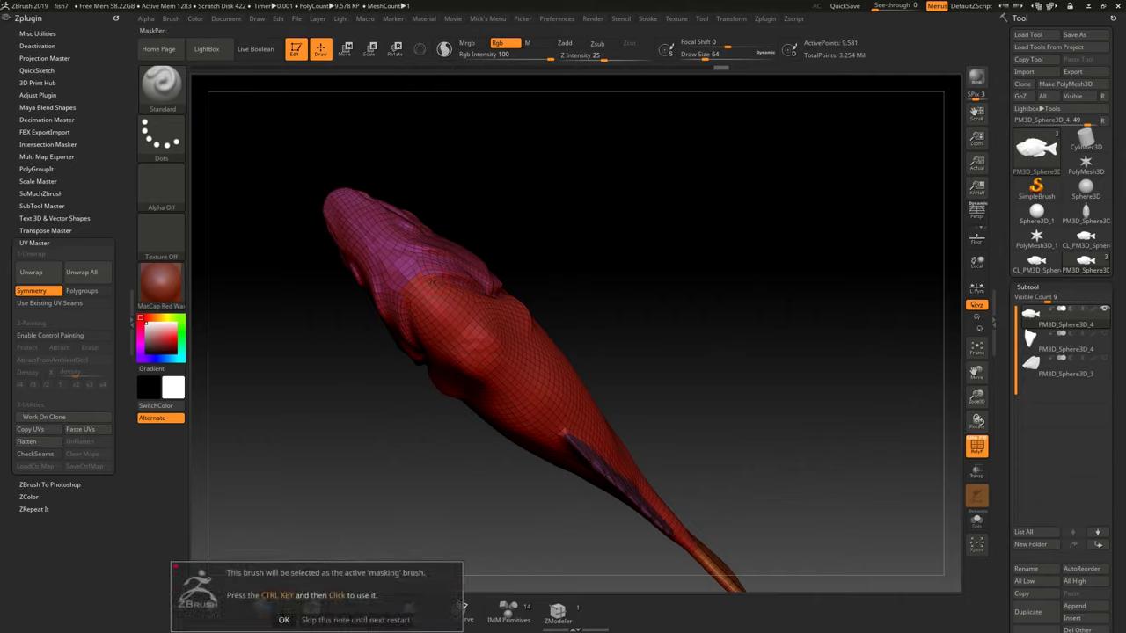
pyautogui.click(284, 620)
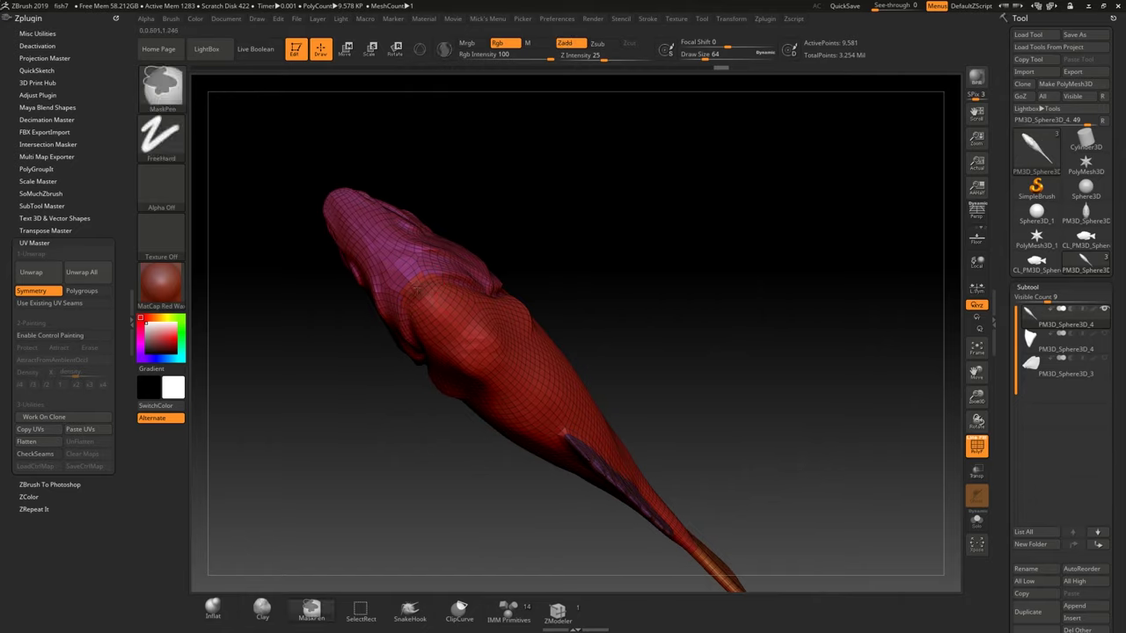
pyautogui.keyDown('ctrl'); pyautogui.moveTo(421, 291); pyautogui.dragTo(552, 428); pyautogui.keyUp('ctrl')
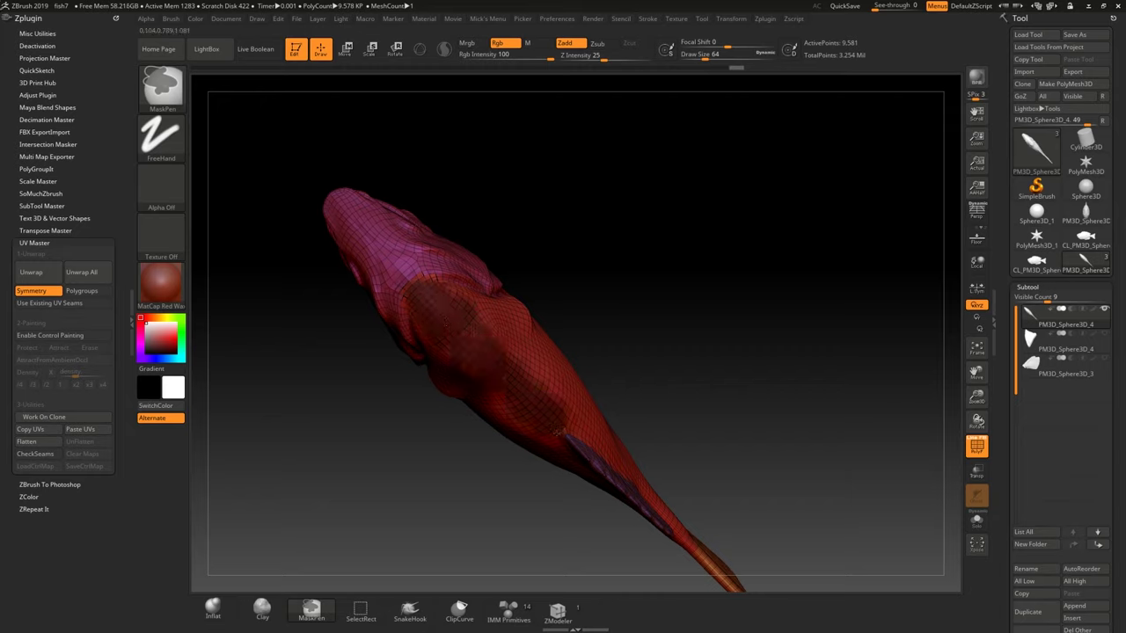
pyautogui.hotkey('ctrl', 'w')
# Mask the small underside strip between the anal fin and the tail and make it a separate polygroup.
pyautogui.moveTo(432, 460); pyautogui.dragTo(403, 394)
pyautogui.moveTo(644, 483)
pyautogui.keyDown('ctrl'); pyautogui.mouseDown()
pyautogui.moveTo(651, 496)
pyautogui.moveTo(642, 475)
pyautogui.mouseUp(); pyautogui.keyUp('ctrl')
pyautogui.hotkey('ctrl', 'e')
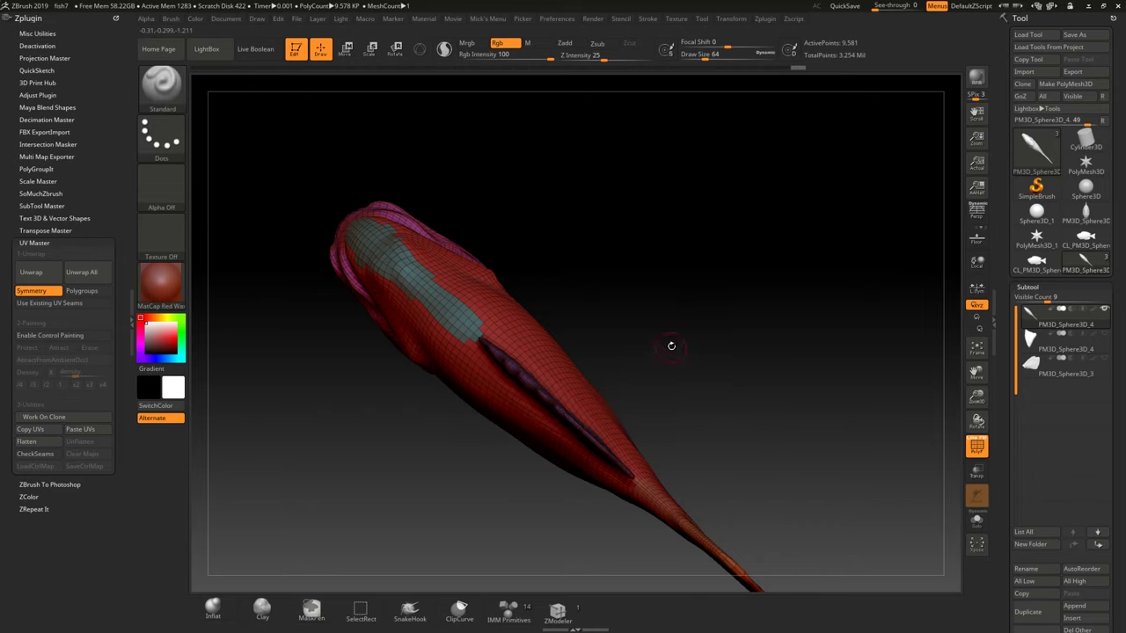
pyautogui.press('ctrl')
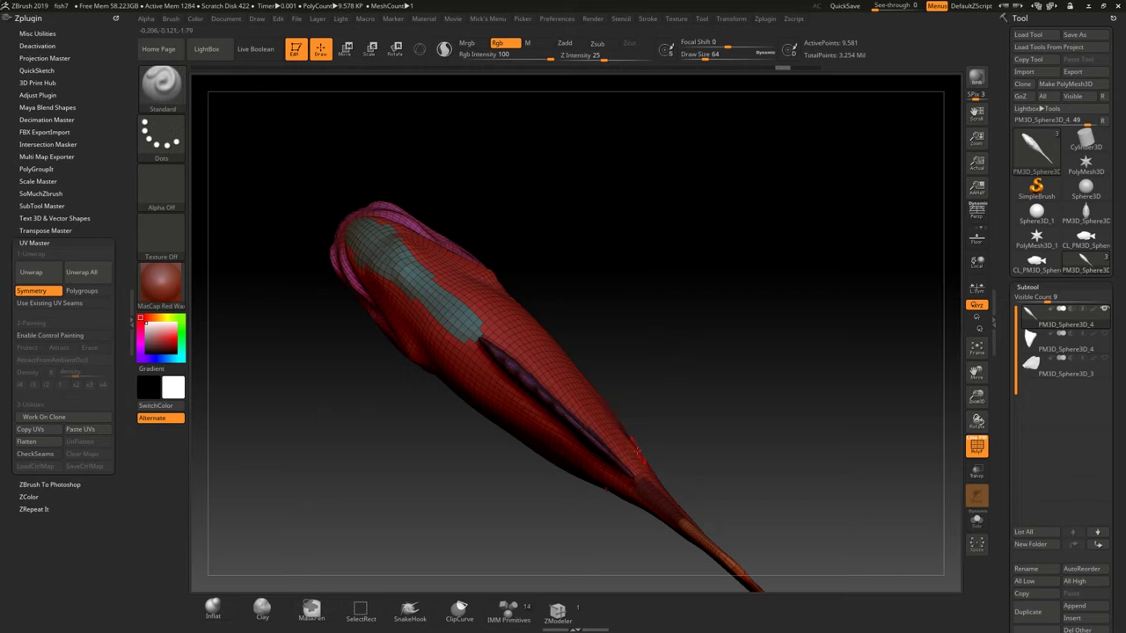
pyautogui.moveTo(629, 356)
pyautogui.mouseDown()
pyautogui.moveTo(604, 445)
pyautogui.moveTo(398, 471)
pyautogui.moveTo(373, 496)
pyautogui.mouseUp()
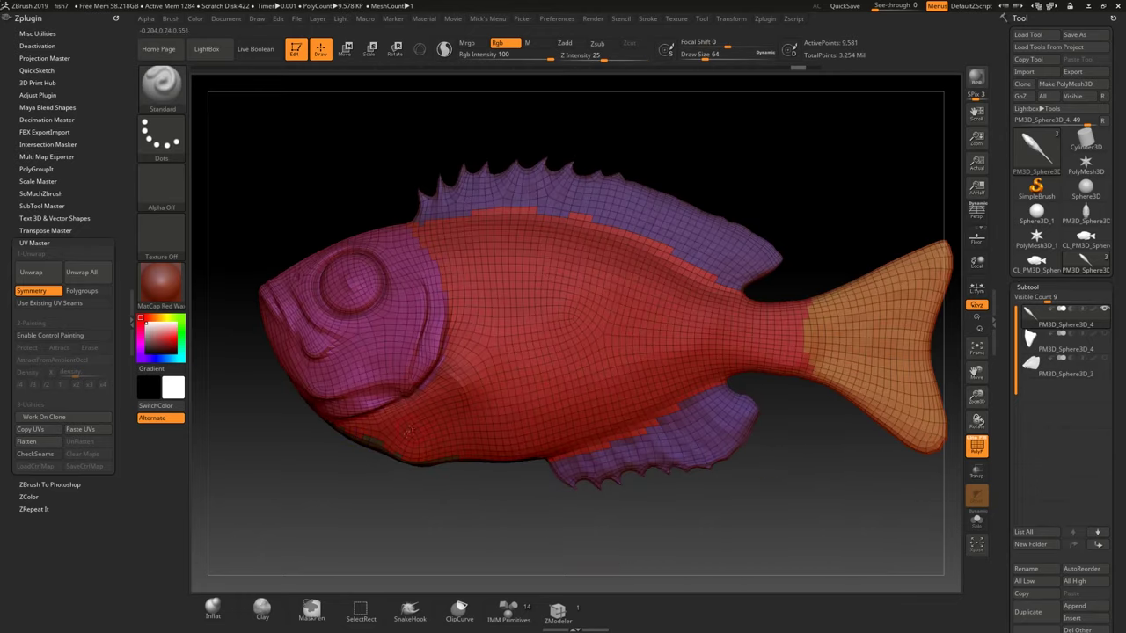
# Create a UV Master working clone of the fish, unwrap it with Polygroups enabled, and flatten it to inspect the UV islands.
pyautogui.keyDown('ctrl'); pyautogui.moveTo(409, 431); pyautogui.dragTo(411, 275, button='right'); pyautogui.keyUp('ctrl')
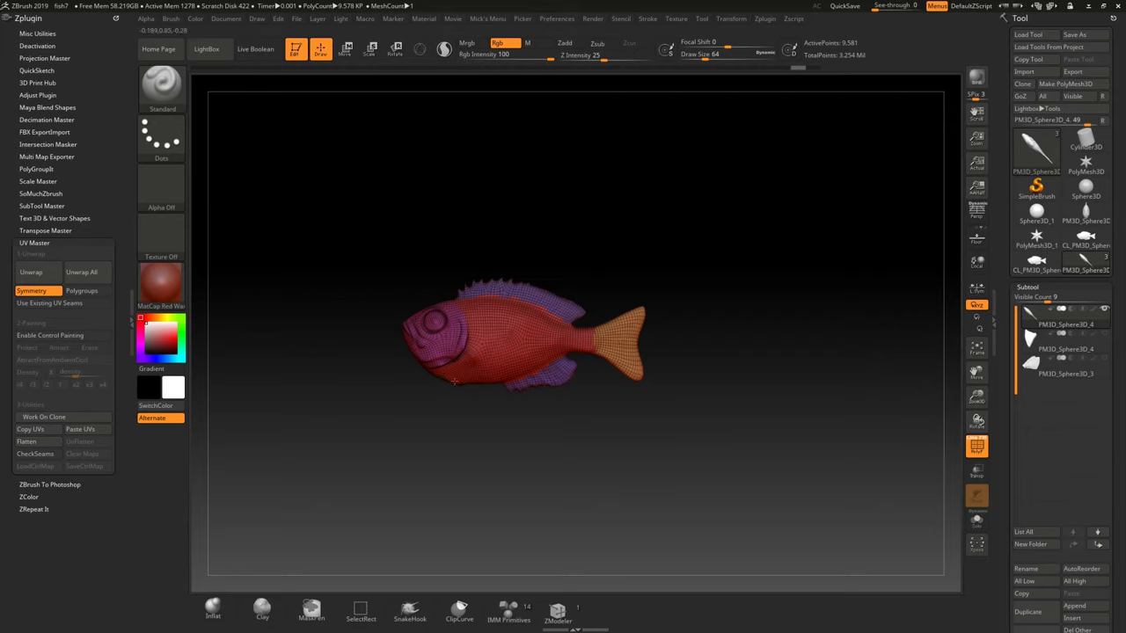
pyautogui.click(50, 418)
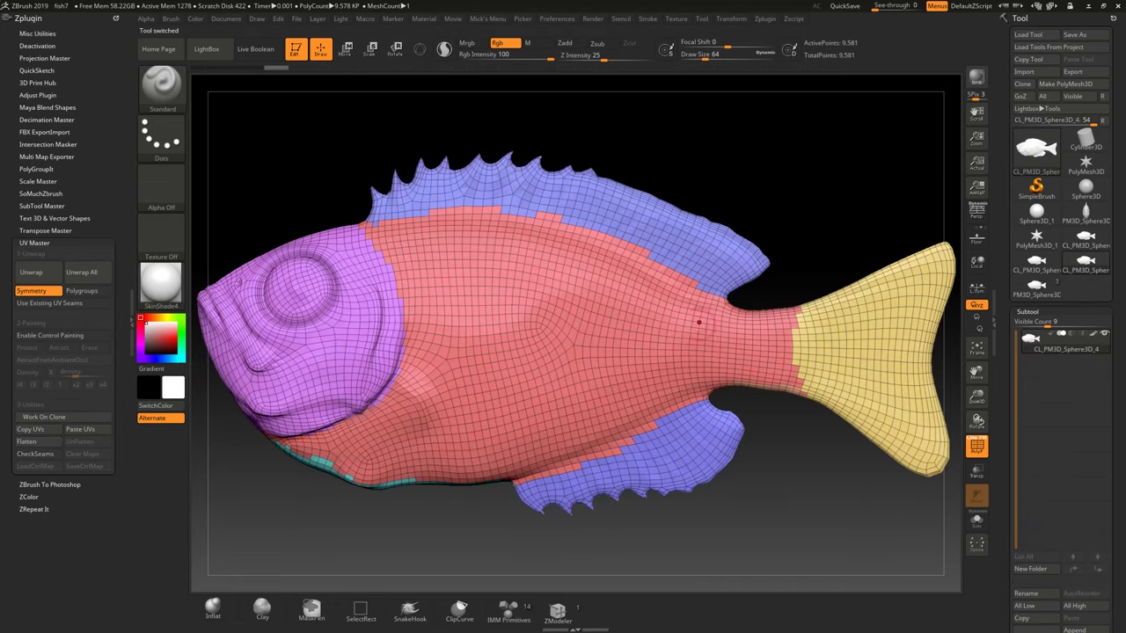
pyautogui.click(78, 291)
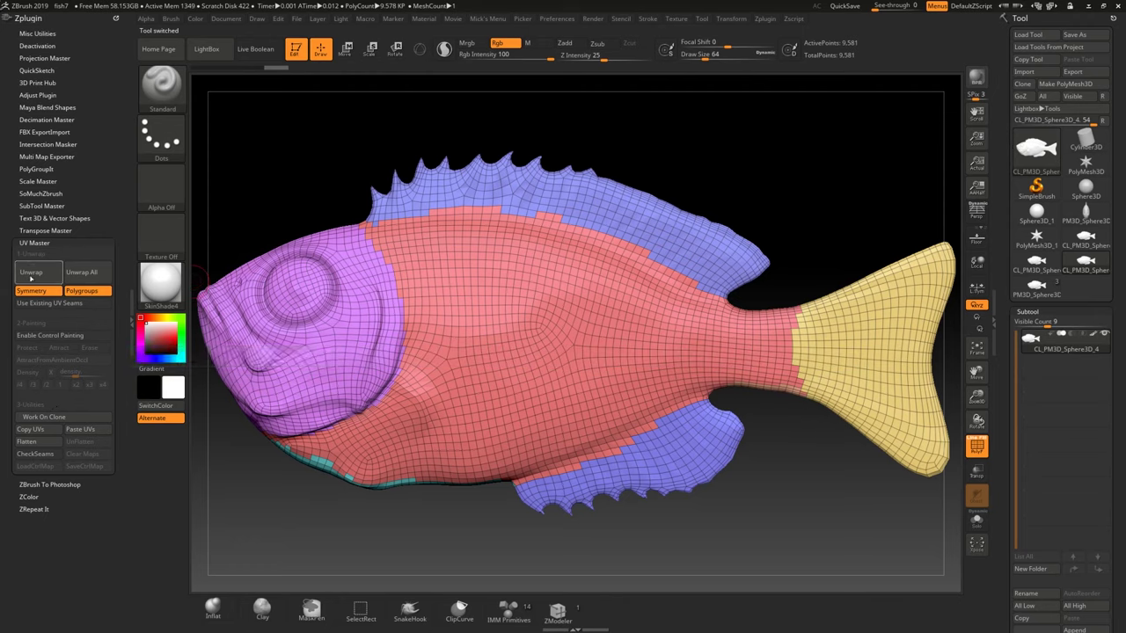
pyautogui.click(51, 280)
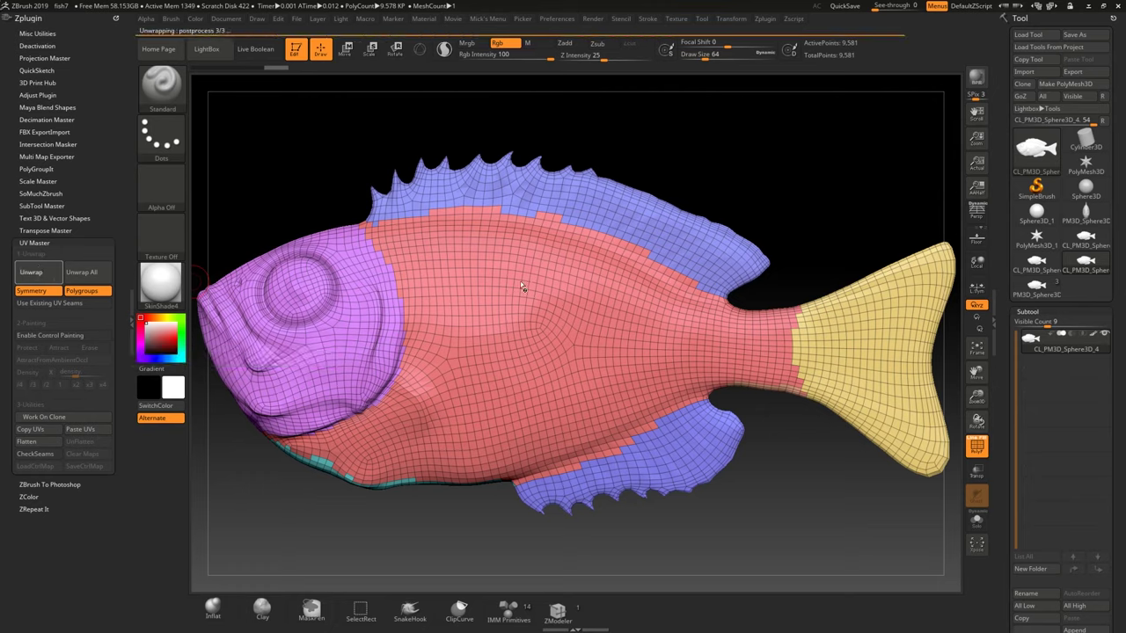
pyautogui.click(26, 442)
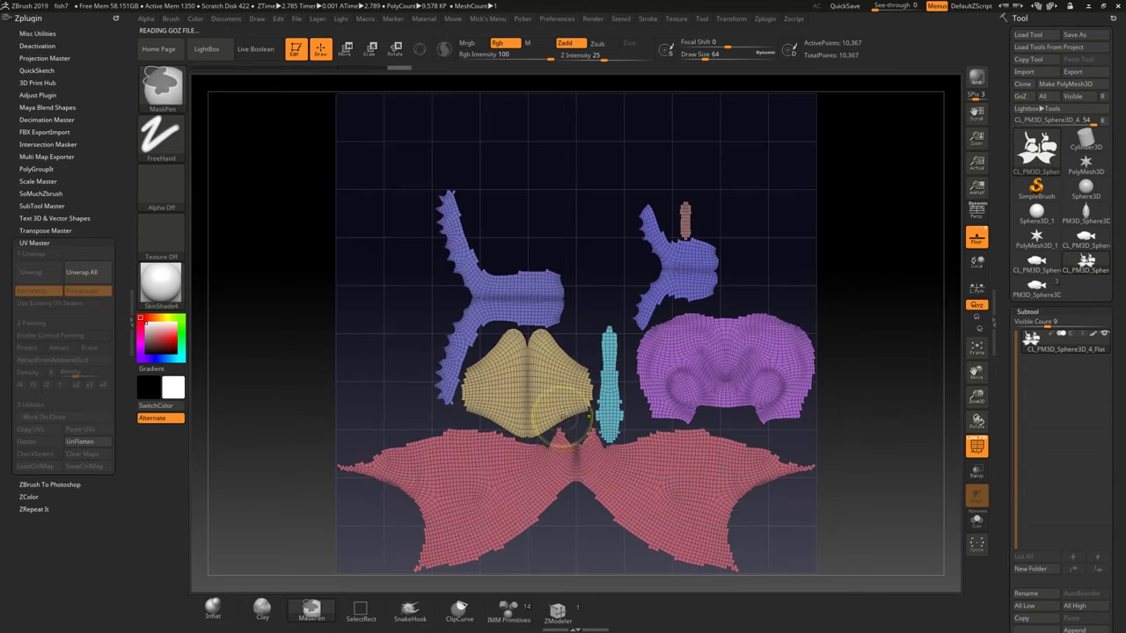
pyautogui.moveTo(566, 458)
pyautogui.keyDown('ctrl'); pyautogui.mouseDown(button='right')
pyautogui.moveTo(566, 396)
pyautogui.moveTo(567, 428)
pyautogui.moveTo(547, 373)
pyautogui.moveTo(532, 421)
pyautogui.moveTo(571, 408)
pyautogui.moveTo(550, 360)
pyautogui.mouseUp(button='right'); pyautogui.keyUp('ctrl')
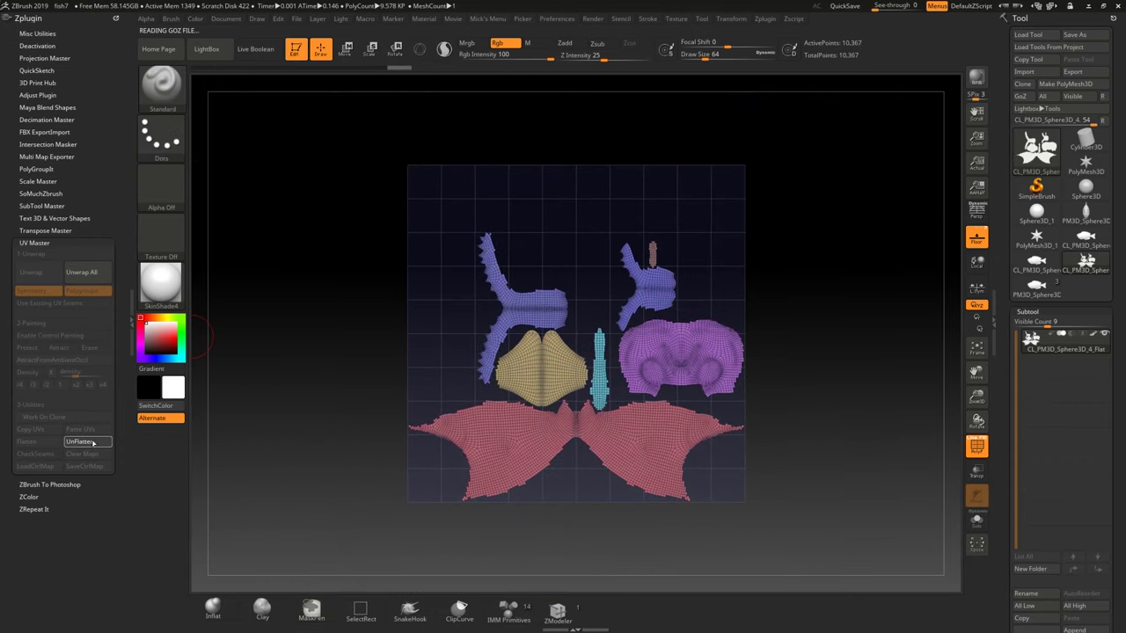
# Assign Texture 09 as the fish clone's texture map to preview its UVs.
pyautogui.scroll(-6, 1012, 458)
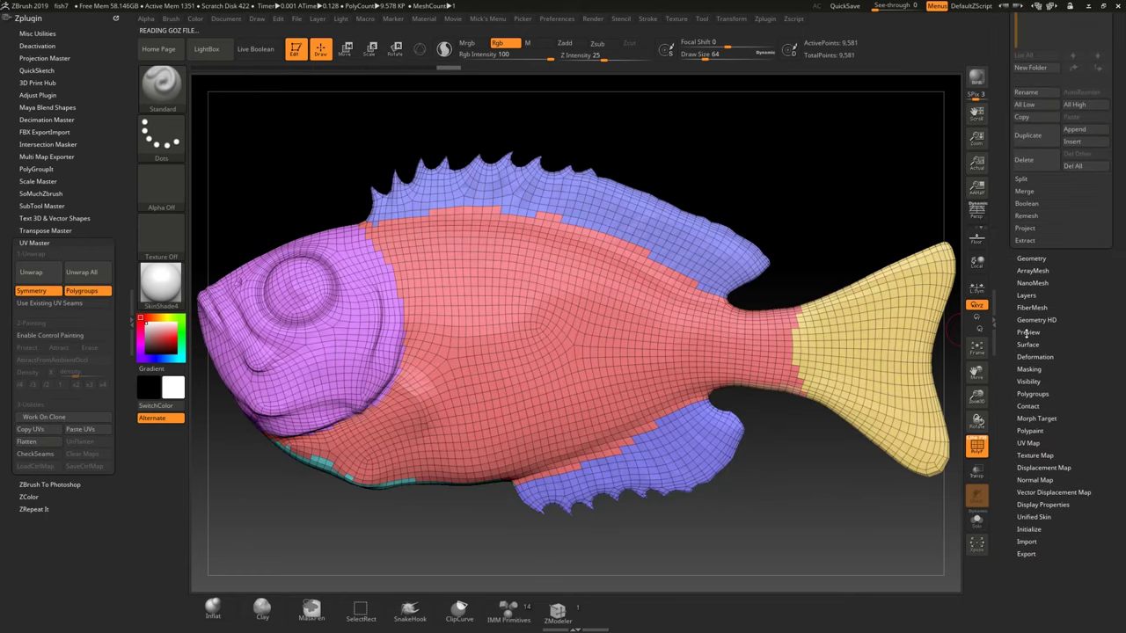
pyautogui.click(1026, 444)
pyautogui.click(1031, 452)
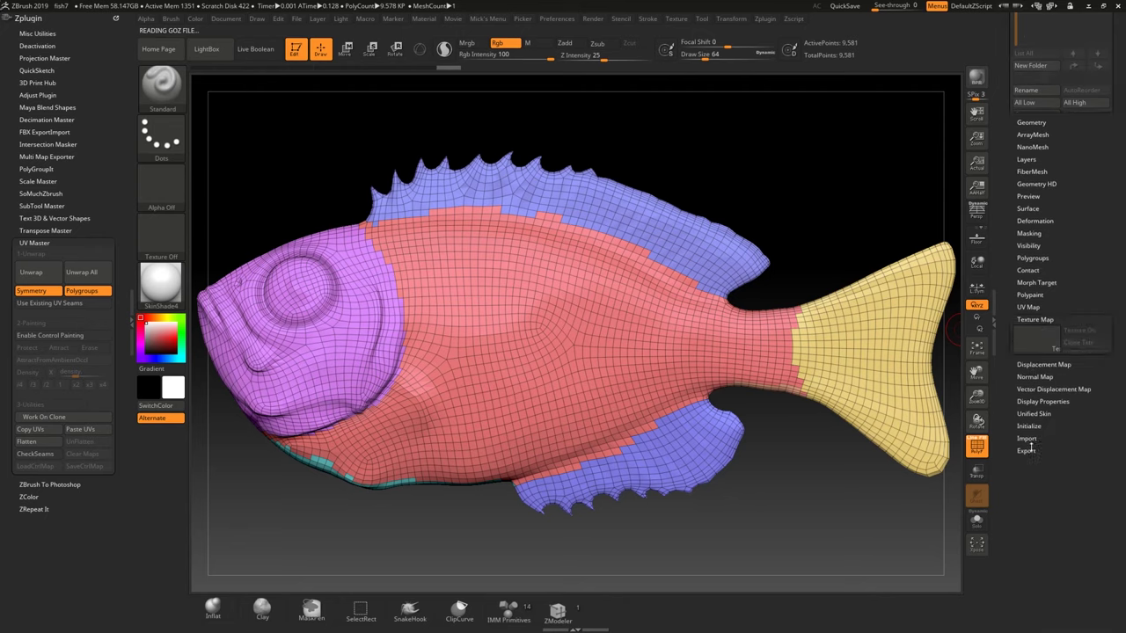
pyautogui.scroll(2, 1025, 264)
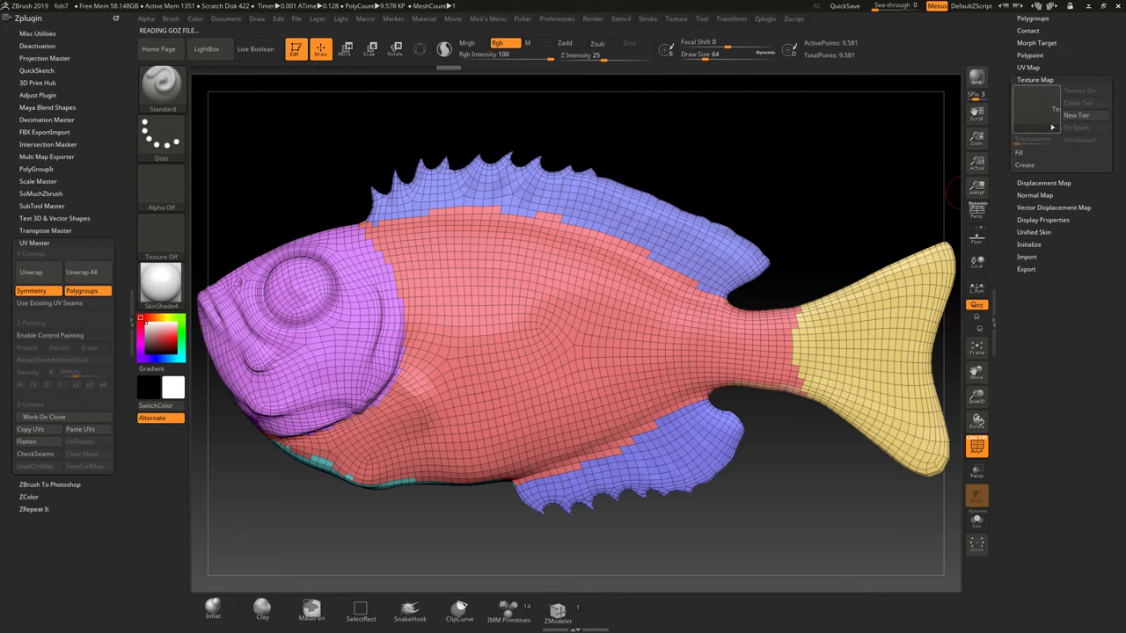
pyautogui.click(1036, 109)
pyautogui.click(582, 180)
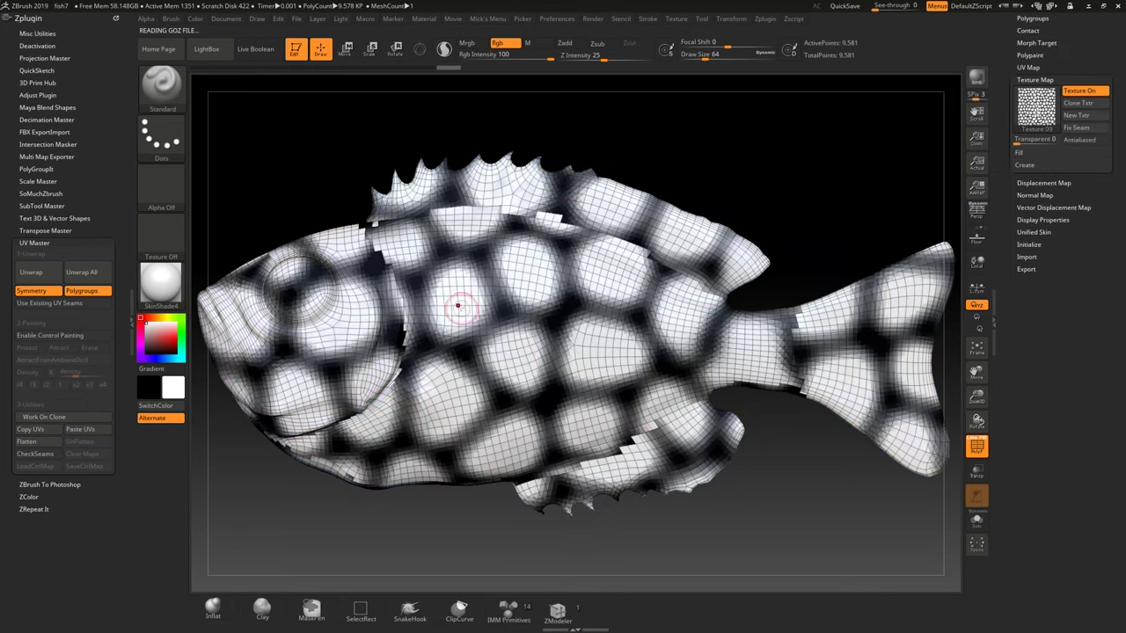
# Replace the clone's texture map with the lettered checker Texture 19 and inspect the pattern across the fish.
pyautogui.click(1037, 109)
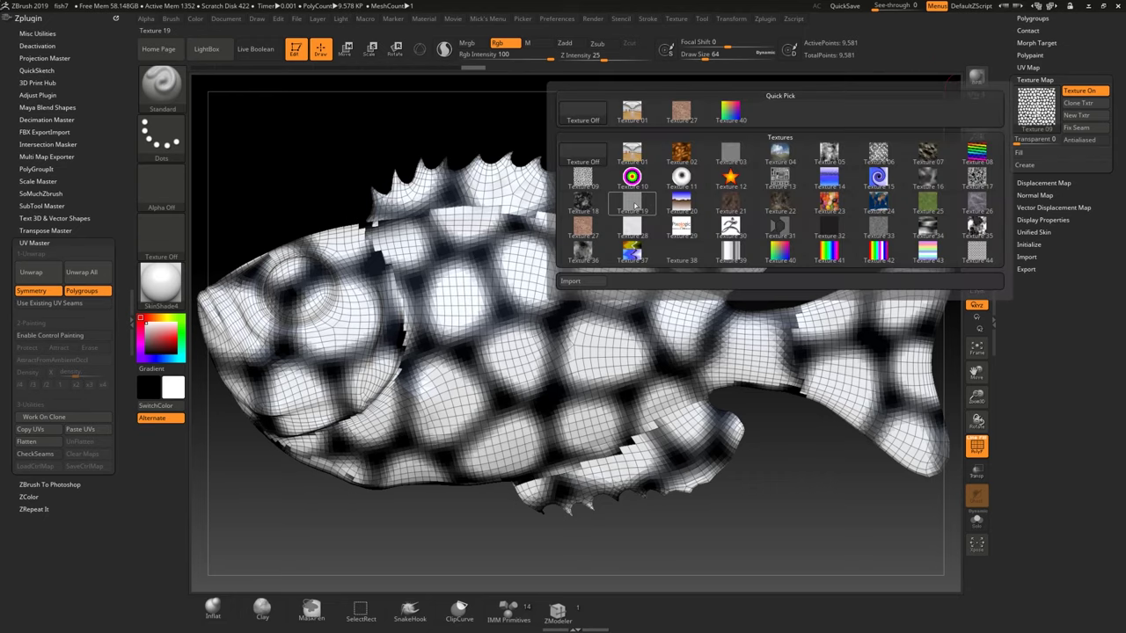
pyautogui.click(634, 205)
pyautogui.moveTo(437, 382)
pyautogui.mouseDown(button='right')
pyautogui.moveTo(501, 388)
pyautogui.moveTo(442, 396)
pyautogui.mouseUp(button='right')
pyautogui.press('f')
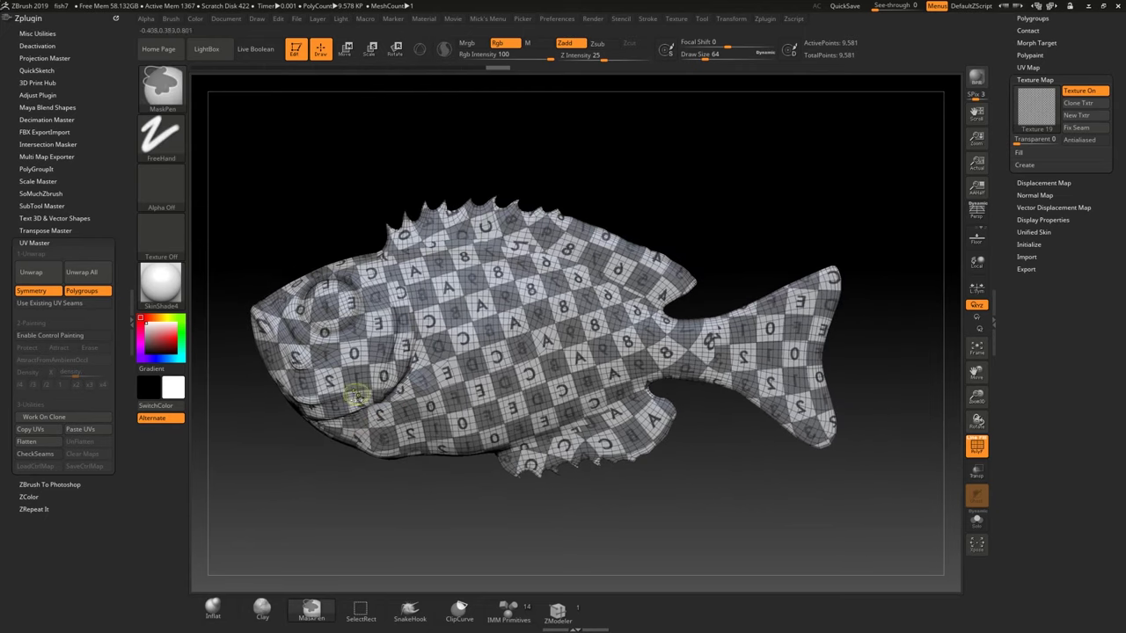
pyautogui.moveTo(488, 343)
pyautogui.mouseDown(button='right')
pyautogui.moveTo(475, 343)
pyautogui.moveTo(568, 325)
pyautogui.moveTo(484, 352)
pyautogui.mouseUp(button='right')
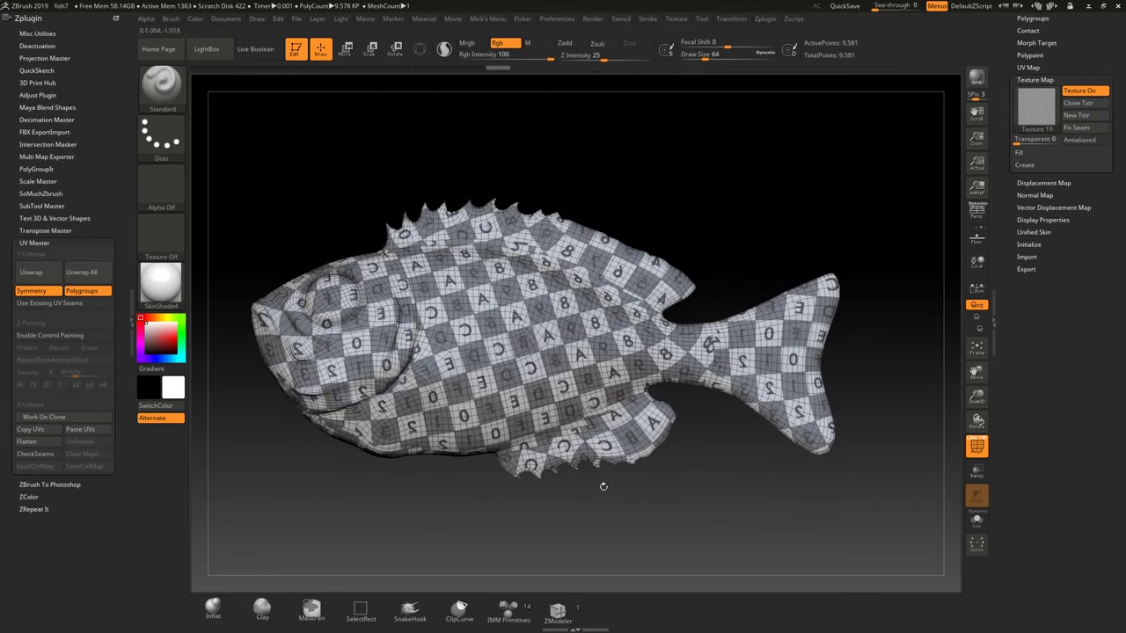
pyautogui.moveTo(488, 411)
pyautogui.mouseDown(button='right')
pyautogui.moveTo(536, 386)
pyautogui.moveTo(490, 410)
pyautogui.moveTo(490, 386)
pyautogui.mouseUp(button='right')
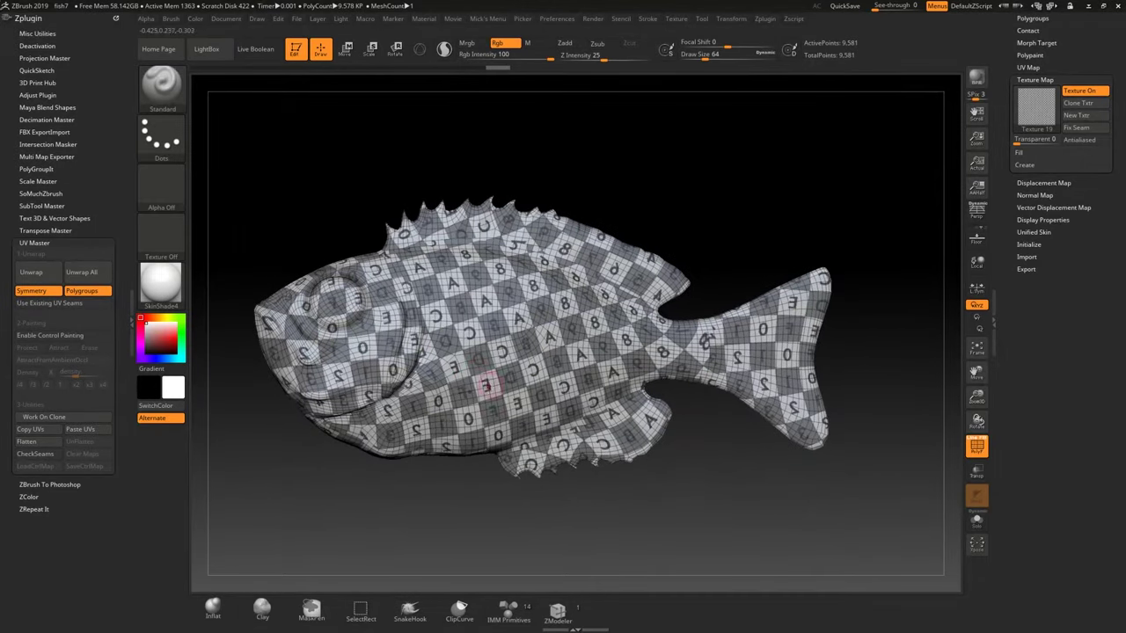
pyautogui.moveTo(857, 343); pyautogui.dragTo(871, 335)
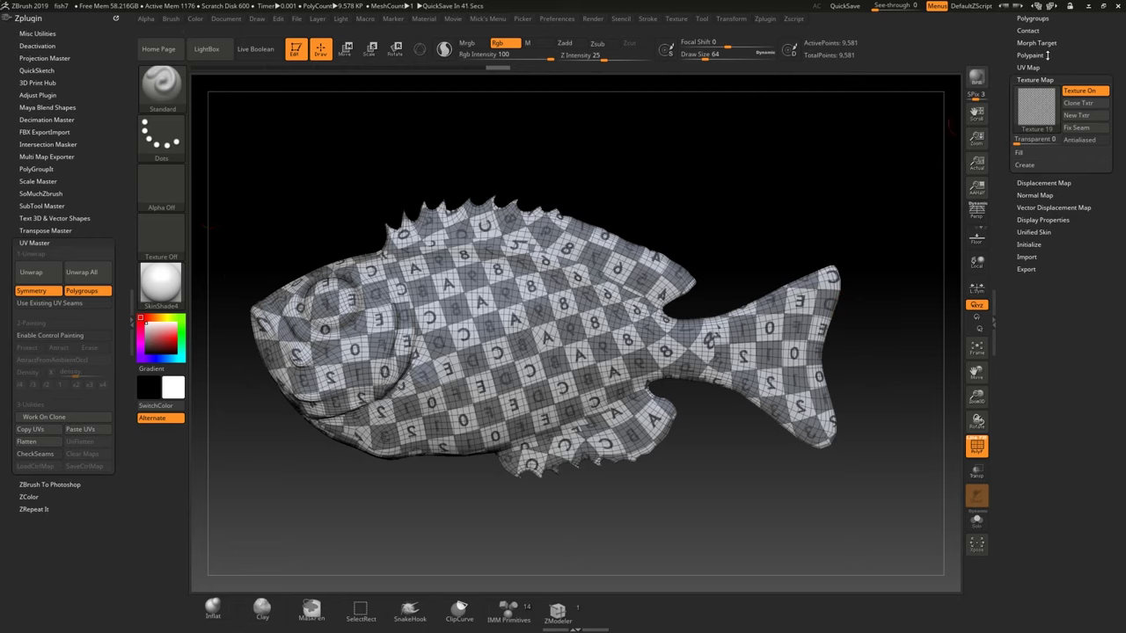
# Switch back to the original three-subtool fish, apply Texture 19 to its body and inspect the checker pattern.
pyautogui.moveTo(1048, 55); pyautogui.dragTo(1048, 497)
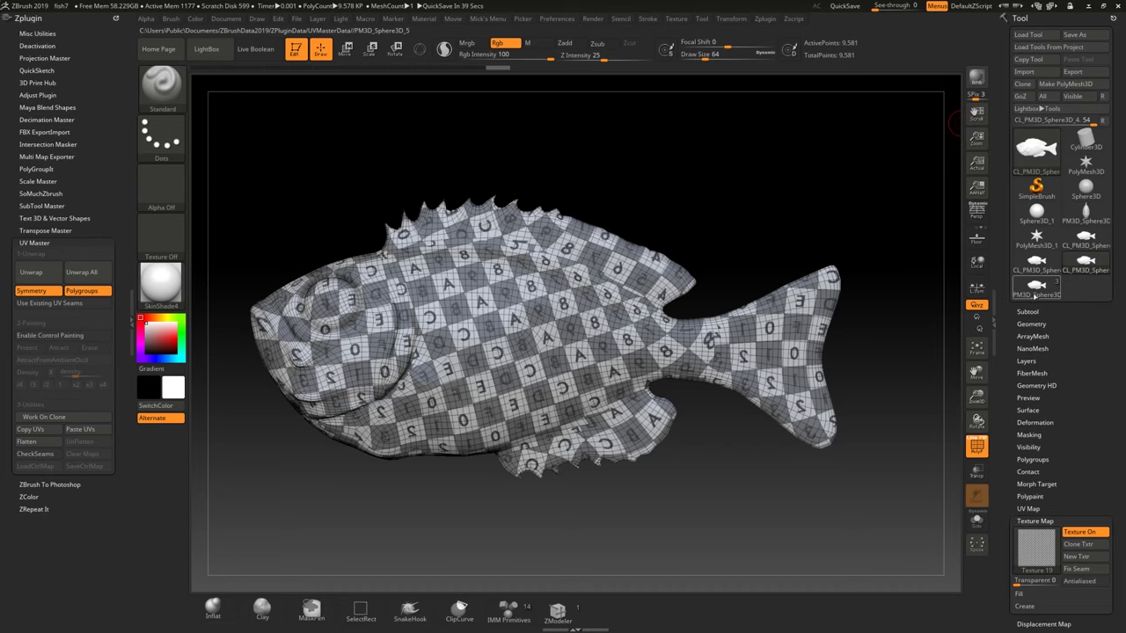
pyautogui.click(1035, 297)
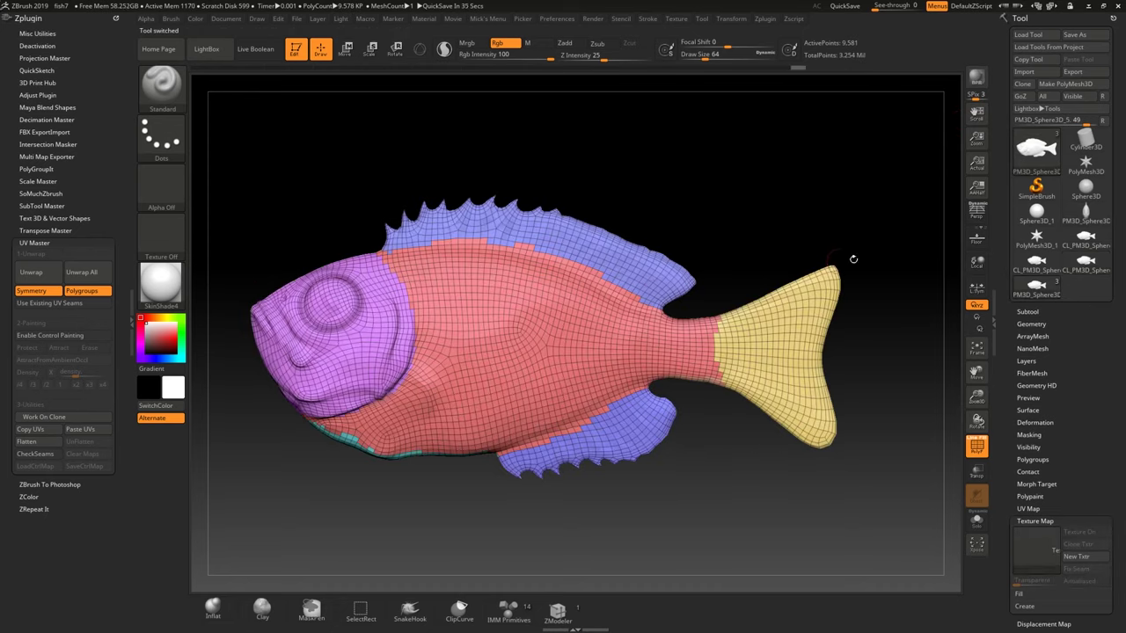
pyautogui.click(1026, 311)
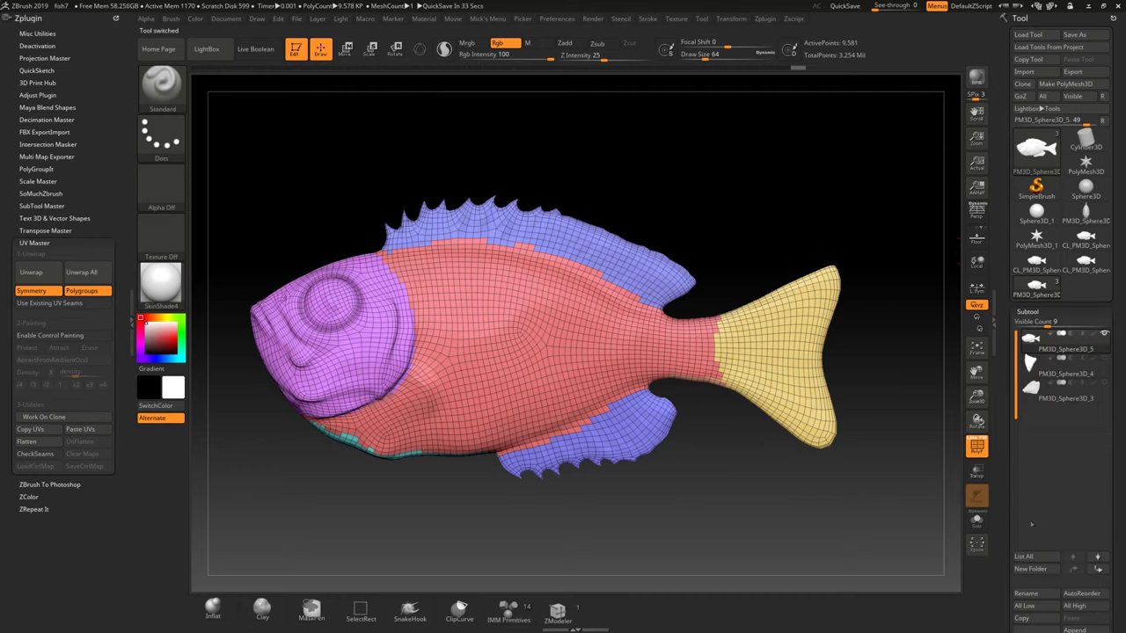
pyautogui.moveTo(1005, 506); pyautogui.dragTo(998, 394)
pyautogui.click(1031, 521)
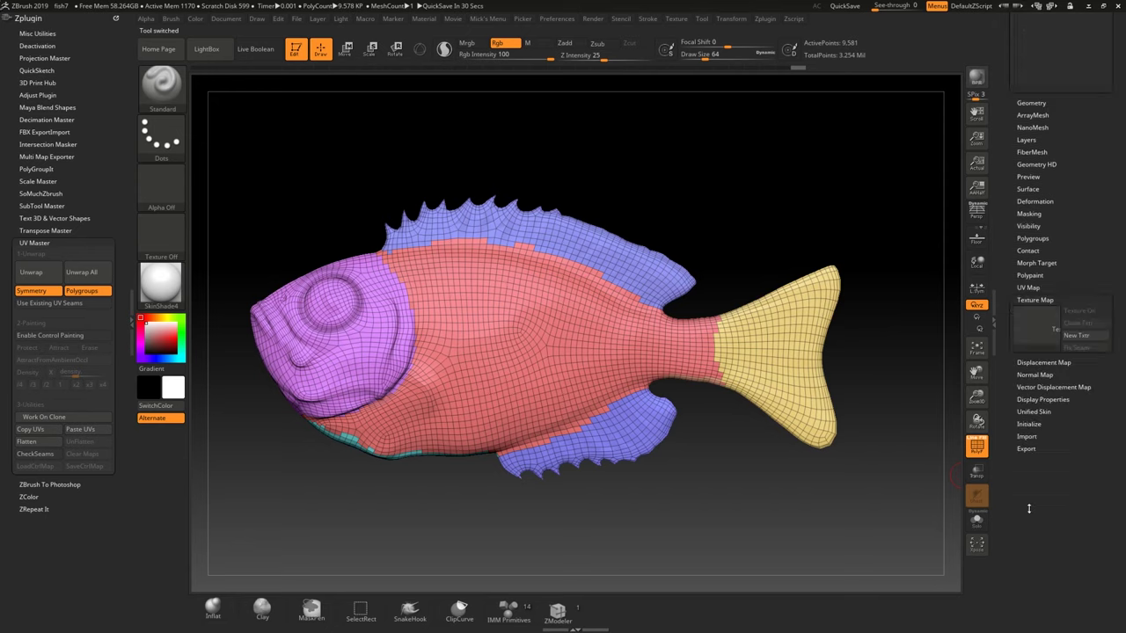
pyautogui.click(1047, 118)
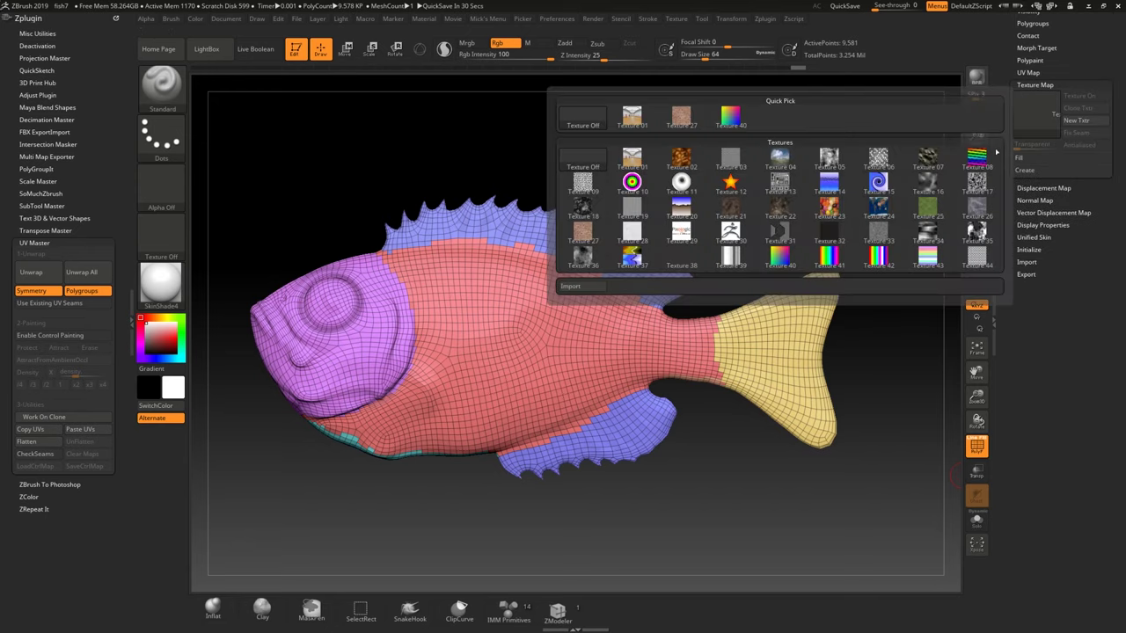
pyautogui.click(631, 209)
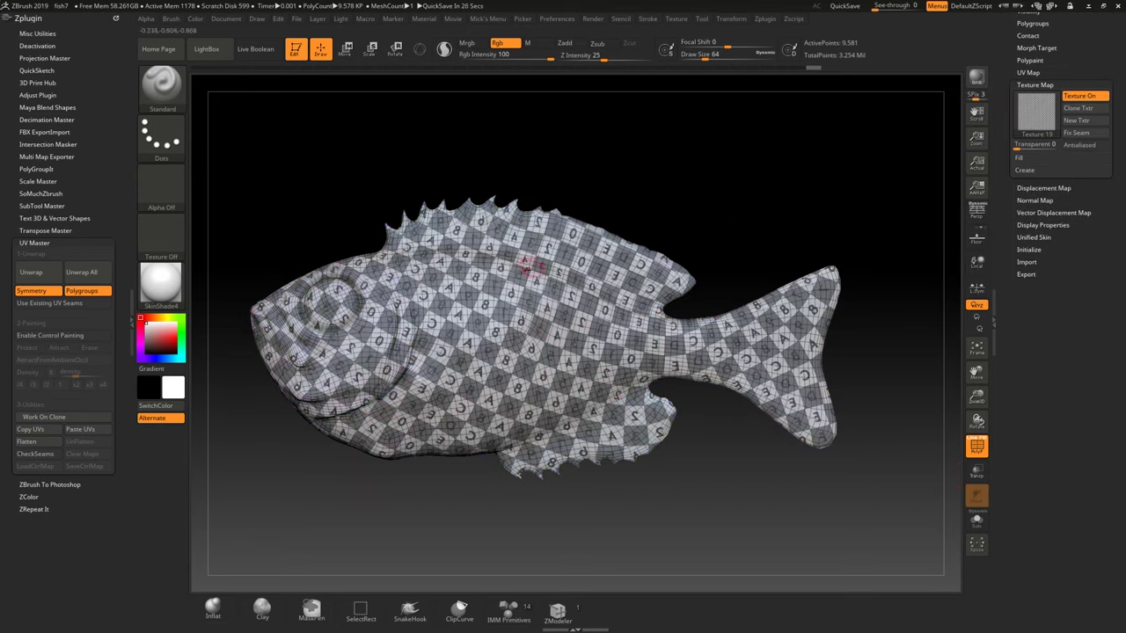
pyautogui.moveTo(515, 300); pyautogui.dragTo(577, 343, button='right')
pyautogui.moveTo(515, 295); pyautogui.dragTo(519, 321, button='right')
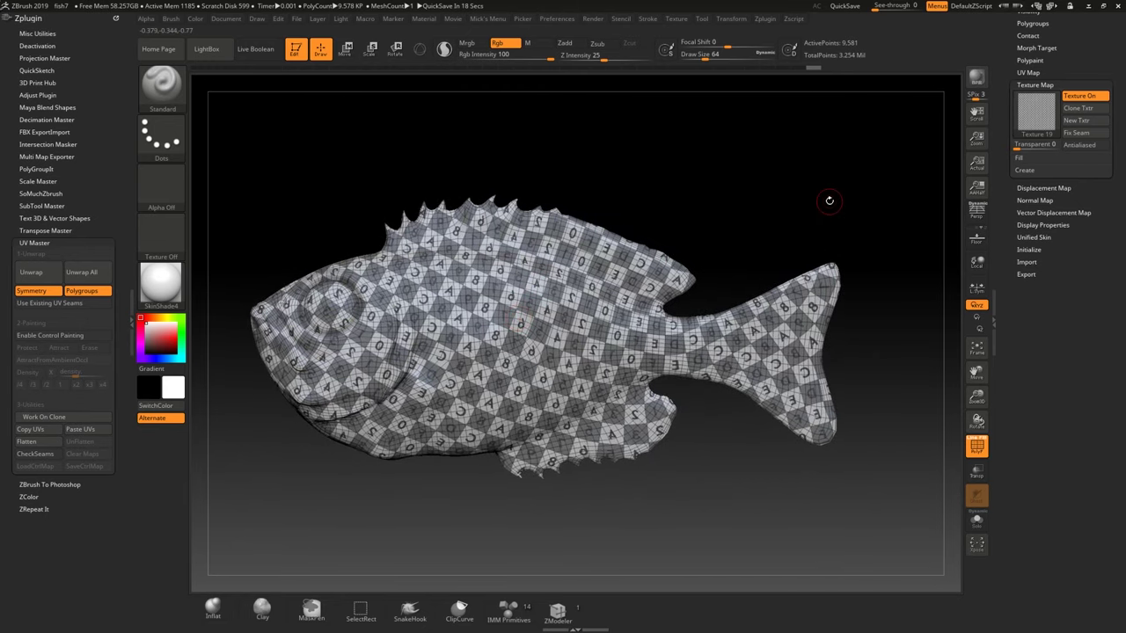
# Make the pelvic fins subtool active, create a UV Master working clone of it and frame the fins for inspection.
pyautogui.moveTo(1024, 303); pyautogui.dragTo(1016, 426)
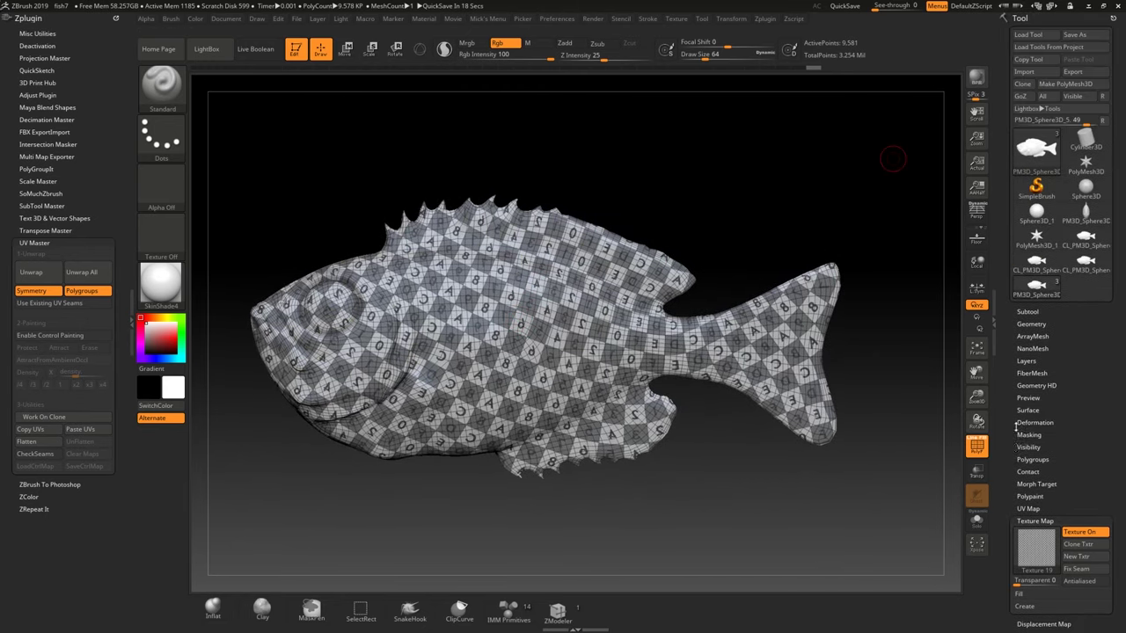
pyautogui.click(1027, 311)
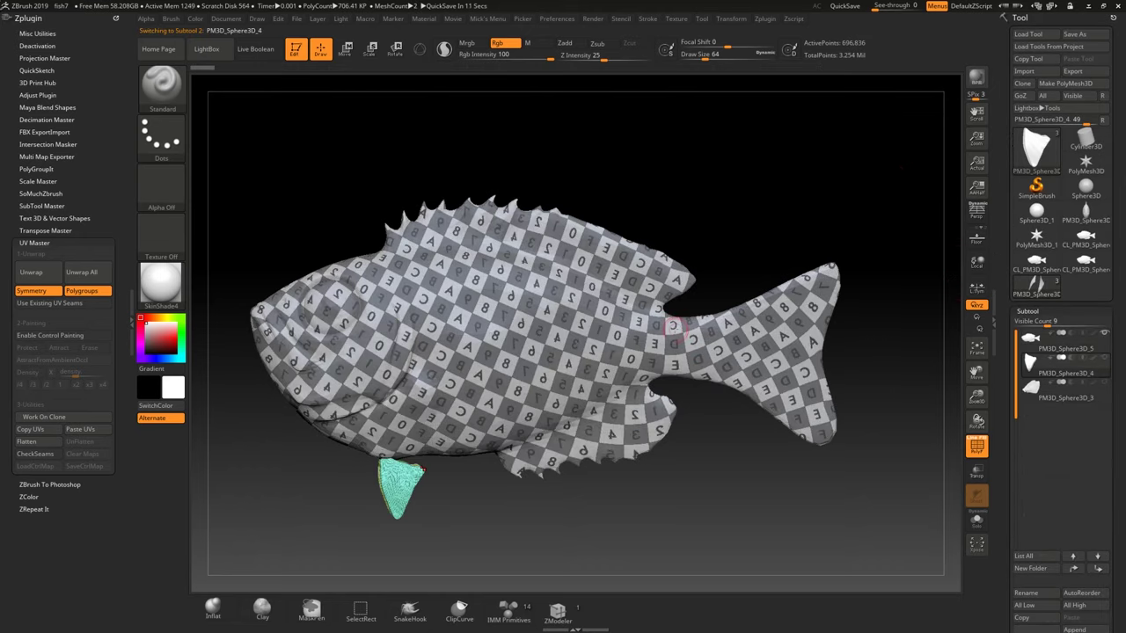
pyautogui.moveTo(676, 325); pyautogui.dragTo(204, 345, button='right')
pyautogui.moveTo(379, 327); pyautogui.dragTo(473, 318)
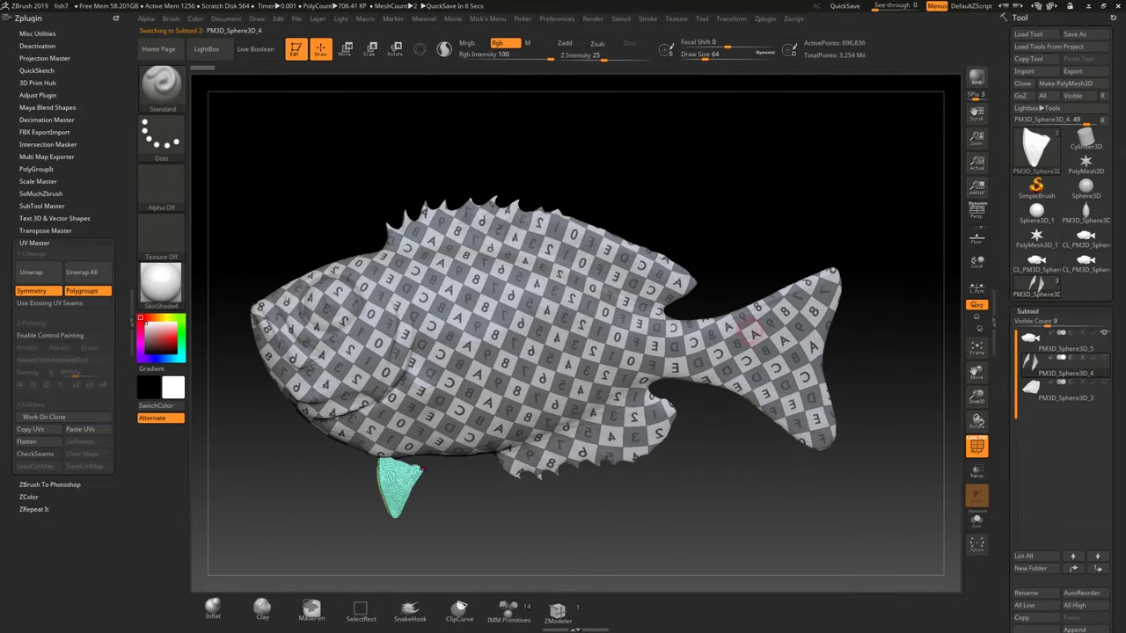
pyautogui.click(58, 420)
pyautogui.moveTo(490, 321)
pyautogui.mouseDown(button='right')
pyautogui.moveTo(522, 350)
pyautogui.moveTo(461, 367)
pyautogui.moveTo(474, 343)
pyautogui.mouseUp(button='right')
pyautogui.keyDown('ctrl'); pyautogui.moveTo(470, 296); pyautogui.dragTo(462, 382, button='right'); pyautogui.keyUp('ctrl')
pyautogui.press('f')
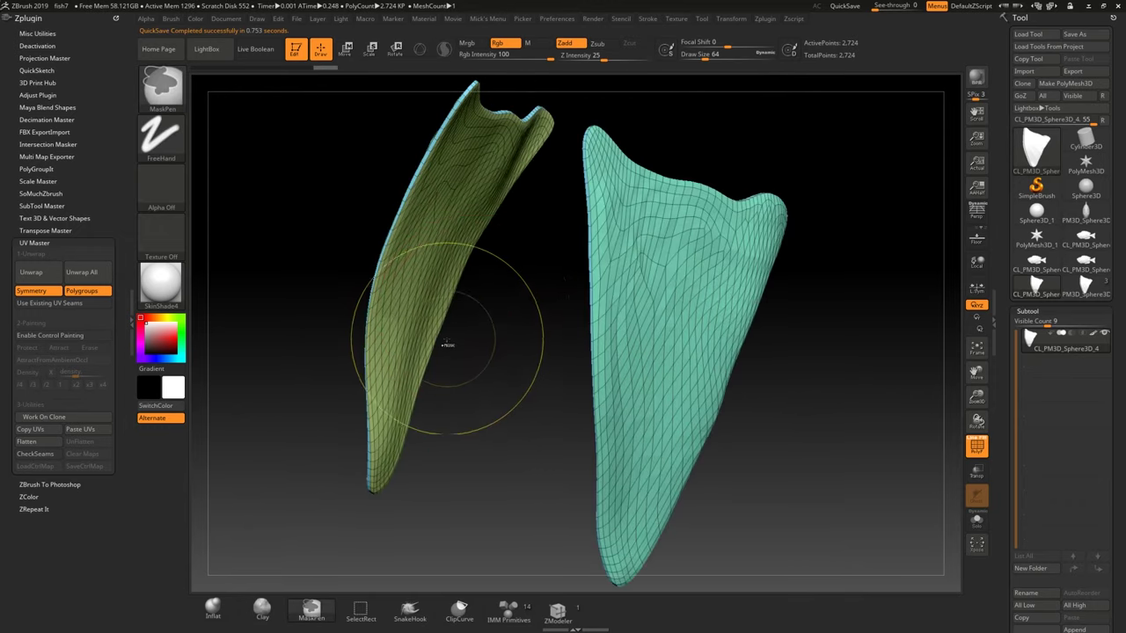
# Try unwrapping the pelvic fins clone with Symmetry and Polygroups enabled, and flatten it to check the UV islands.
pyautogui.keyDown('ctrl'); pyautogui.moveTo(447, 338); pyautogui.dragTo(461, 288, button='right'); pyautogui.keyUp('ctrl')
pyautogui.moveTo(542, 285); pyautogui.dragTo(445, 302)
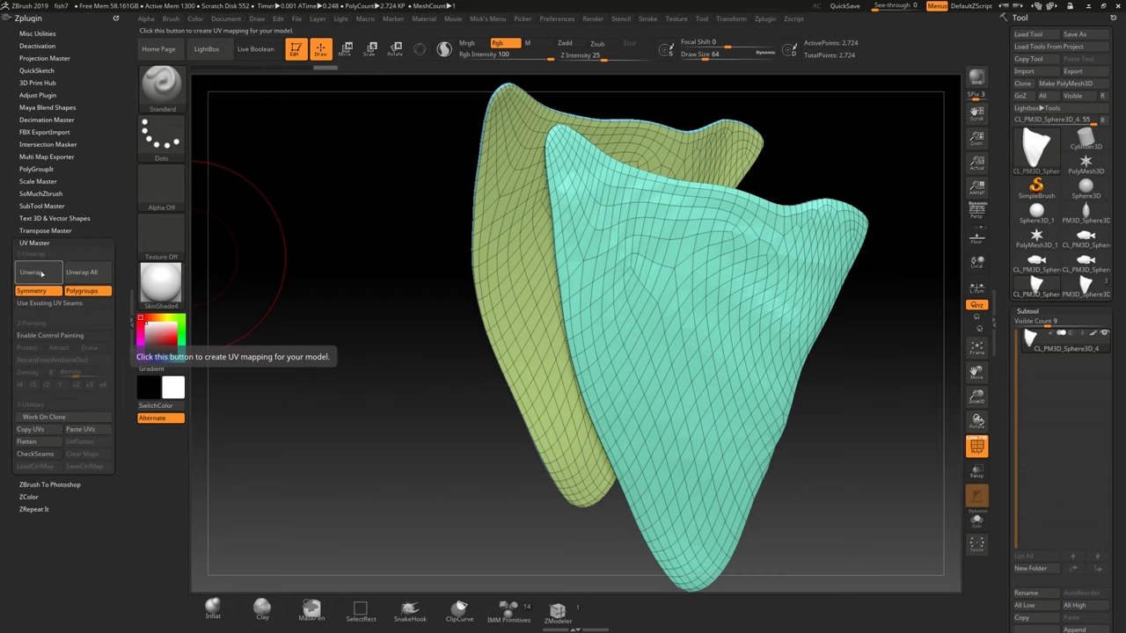
pyautogui.click(40, 274)
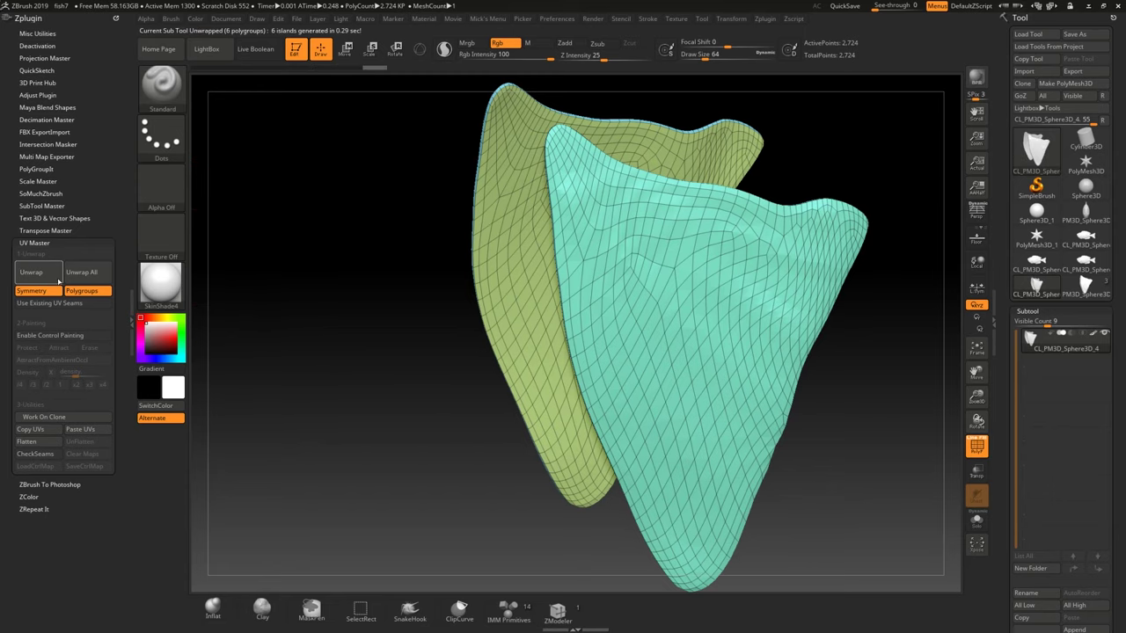
pyautogui.click(26, 442)
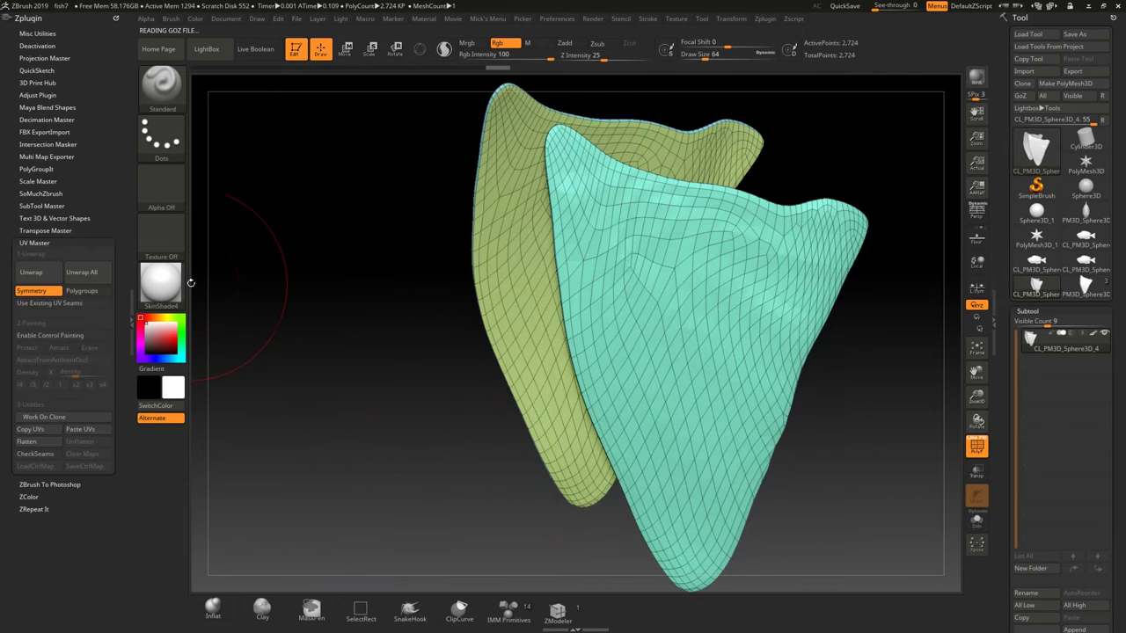
# Unwrap the pelvic fins clone with Symmetry on and Polygroups off, check the flattened UV layout and unflatten it.
pyautogui.click(42, 280)
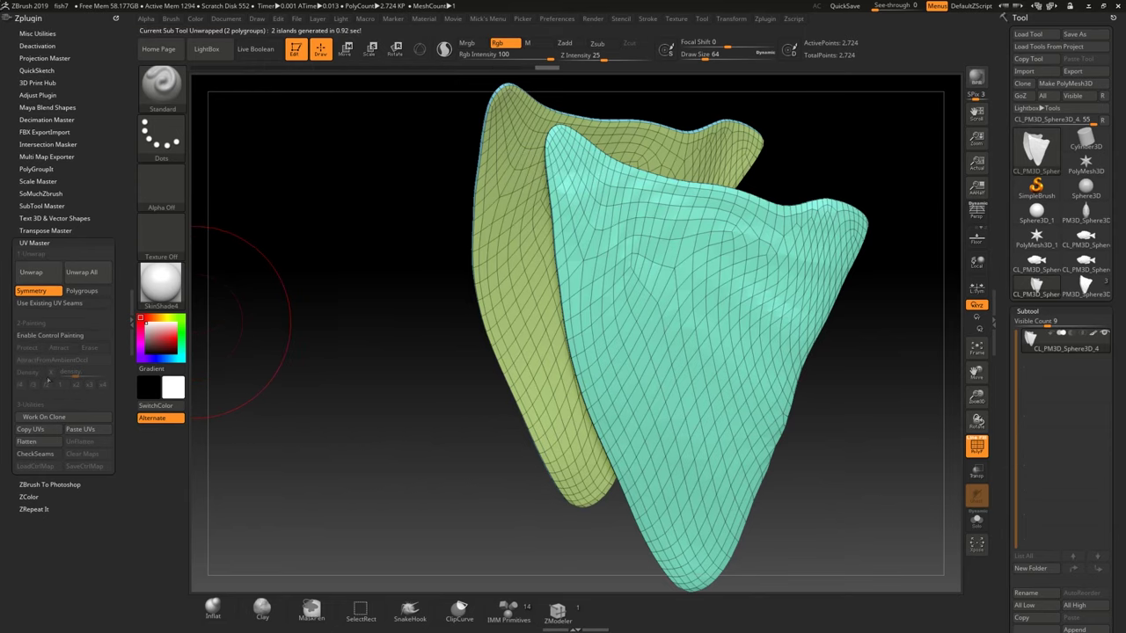
pyautogui.click(39, 443)
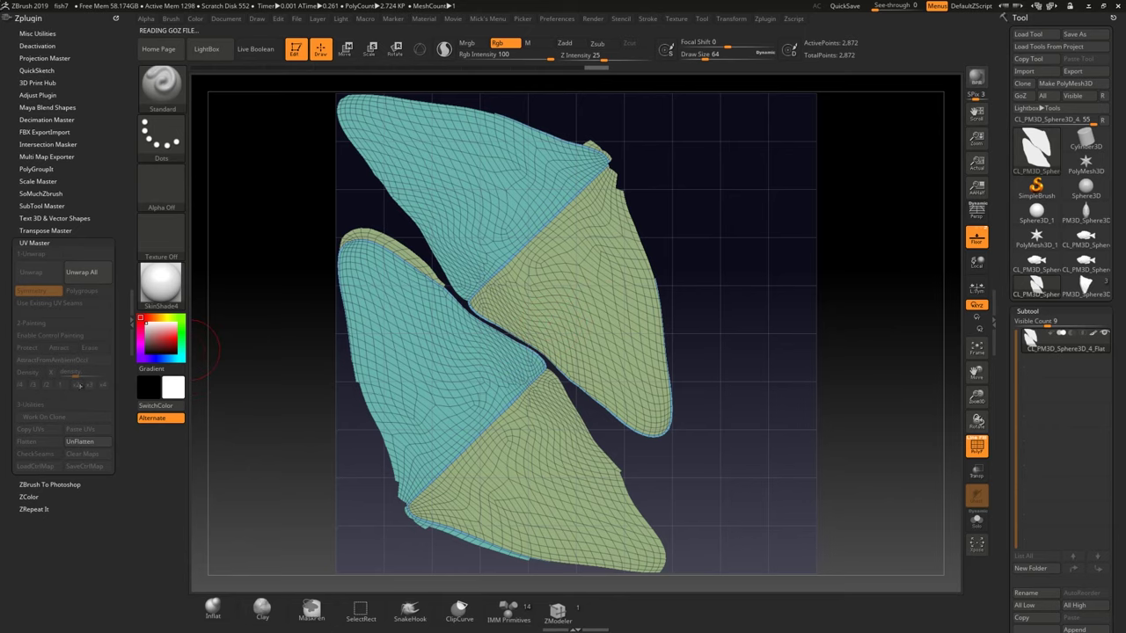
pyautogui.click(86, 441)
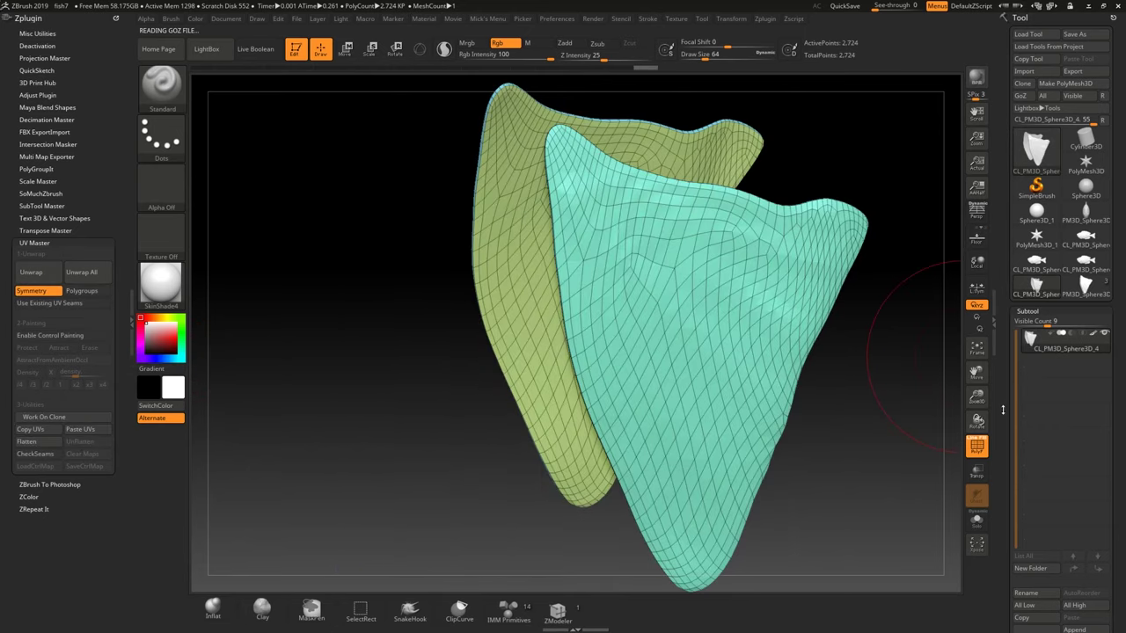
# Assign Texture 19 as the fins clone's texture map and inspect the checker pattern on both fins.
pyautogui.moveTo(1003, 410); pyautogui.dragTo(1006, 272)
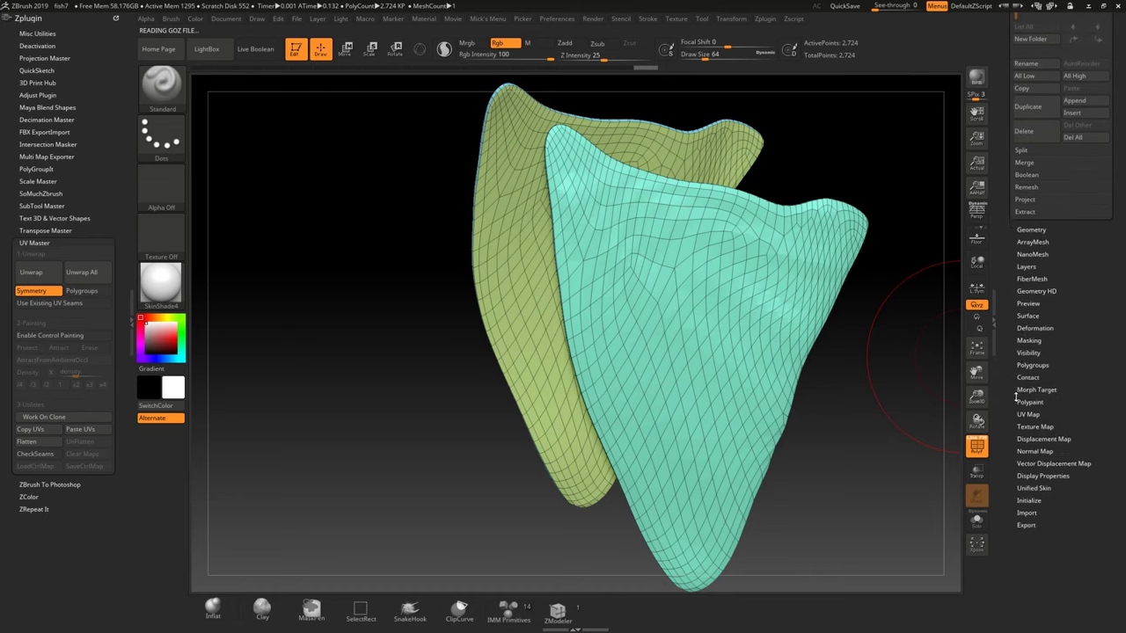
pyautogui.click(1034, 427)
pyautogui.click(1035, 35)
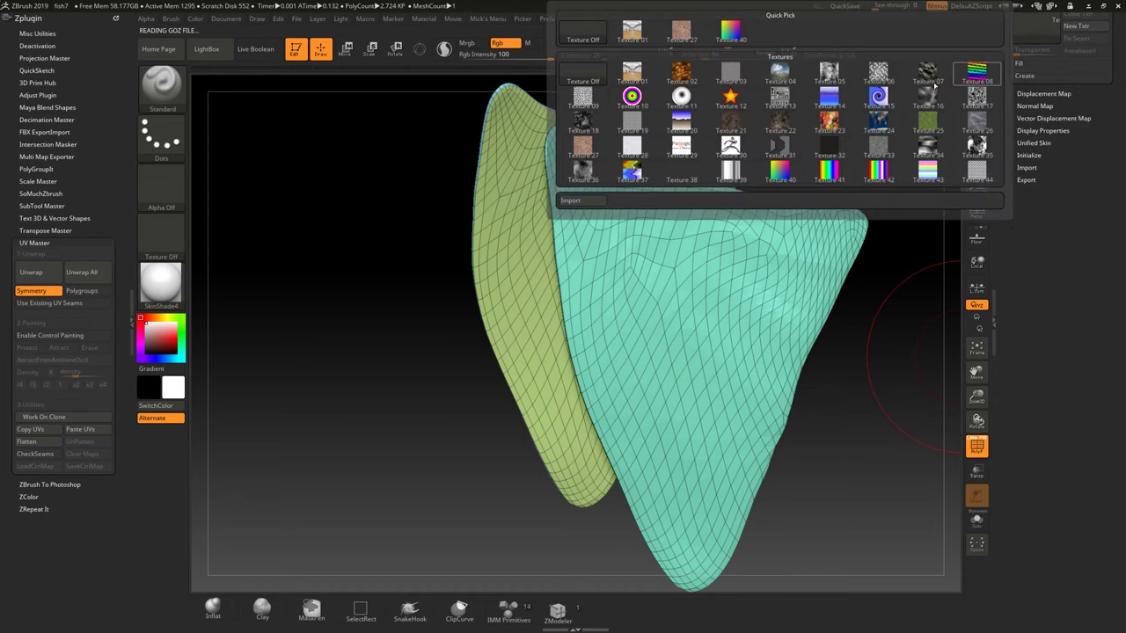
pyautogui.click(628, 125)
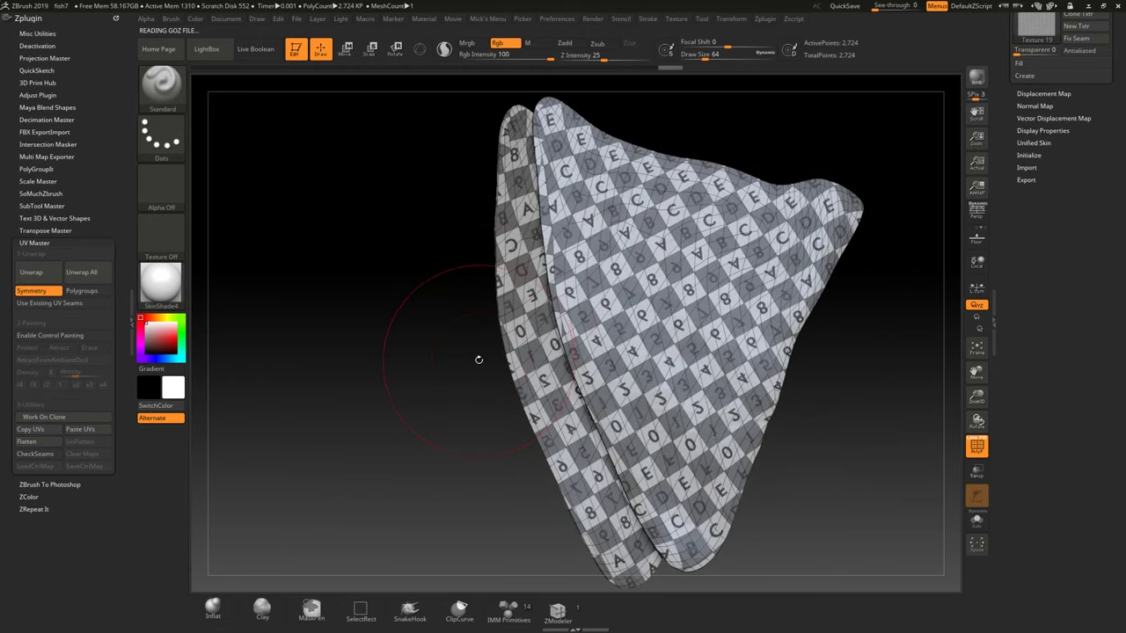
pyautogui.moveTo(478, 359); pyautogui.dragTo(502, 320)
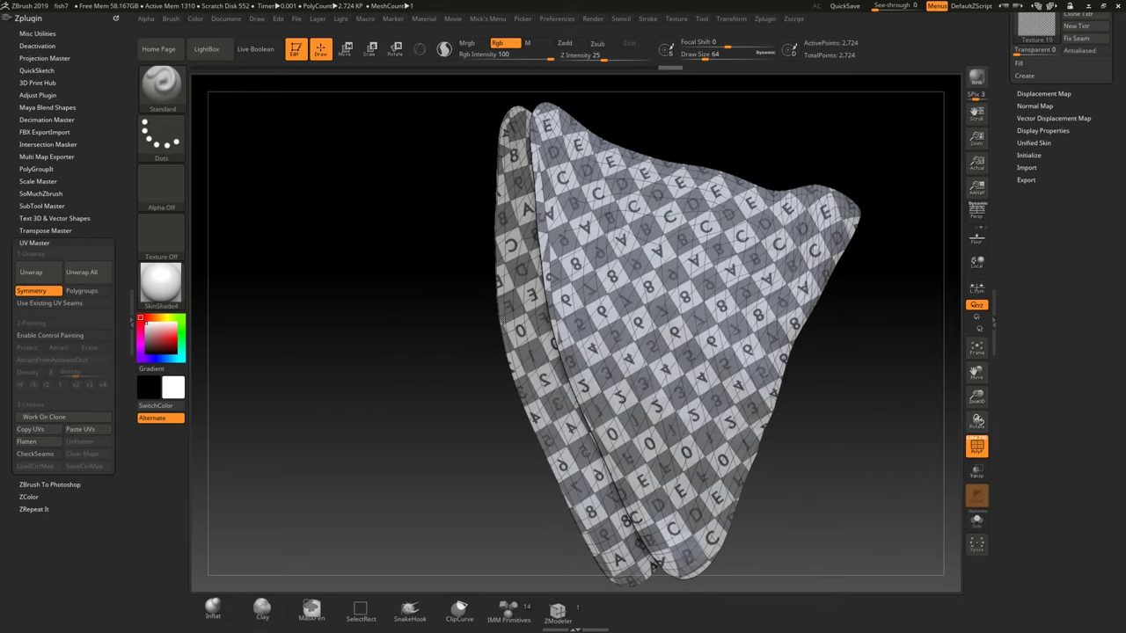
pyautogui.moveTo(498, 324); pyautogui.dragTo(484, 383)
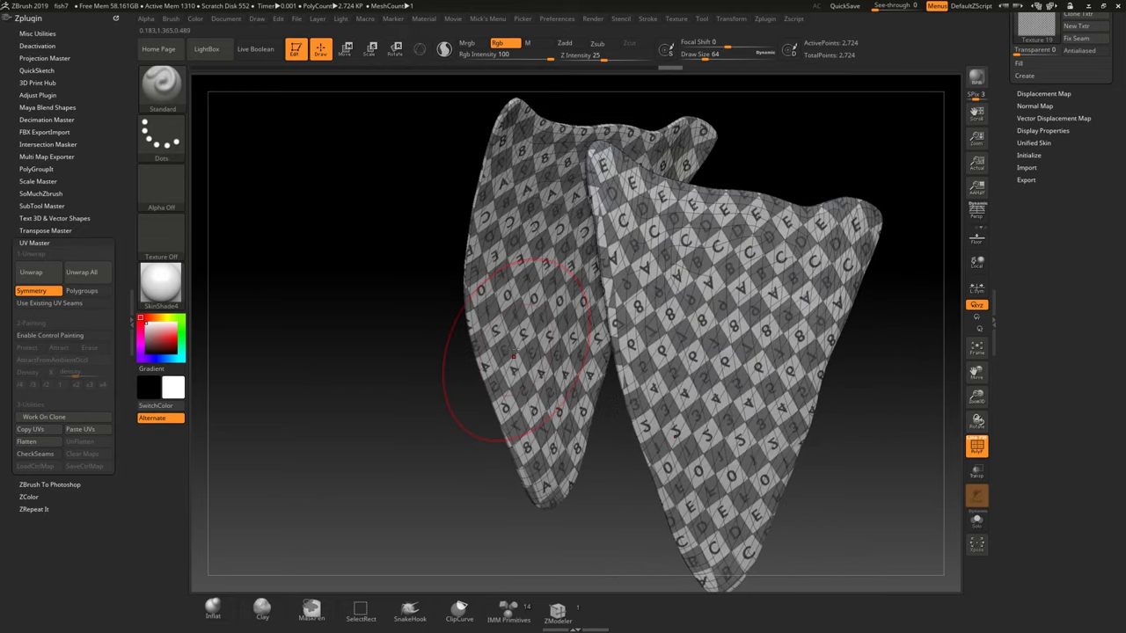
# Copy the UVs from the fins clone and paste them onto the pelvic fins subtool of the original fish.
pyautogui.click(50, 430)
pyautogui.scroll(10, 1012, 169)
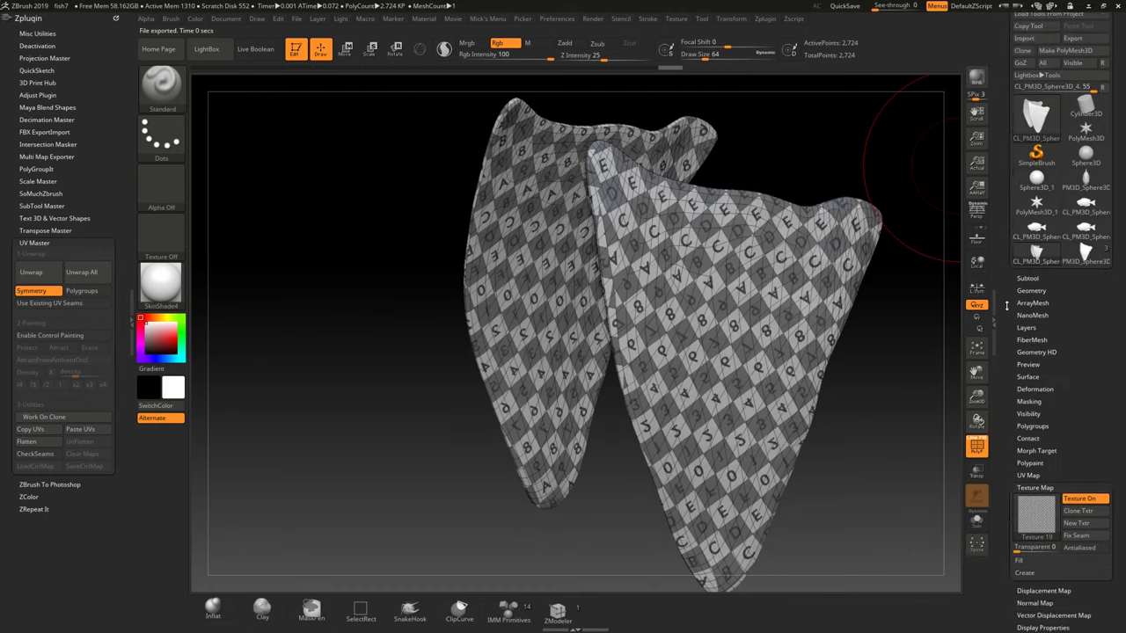
pyautogui.click(1080, 289)
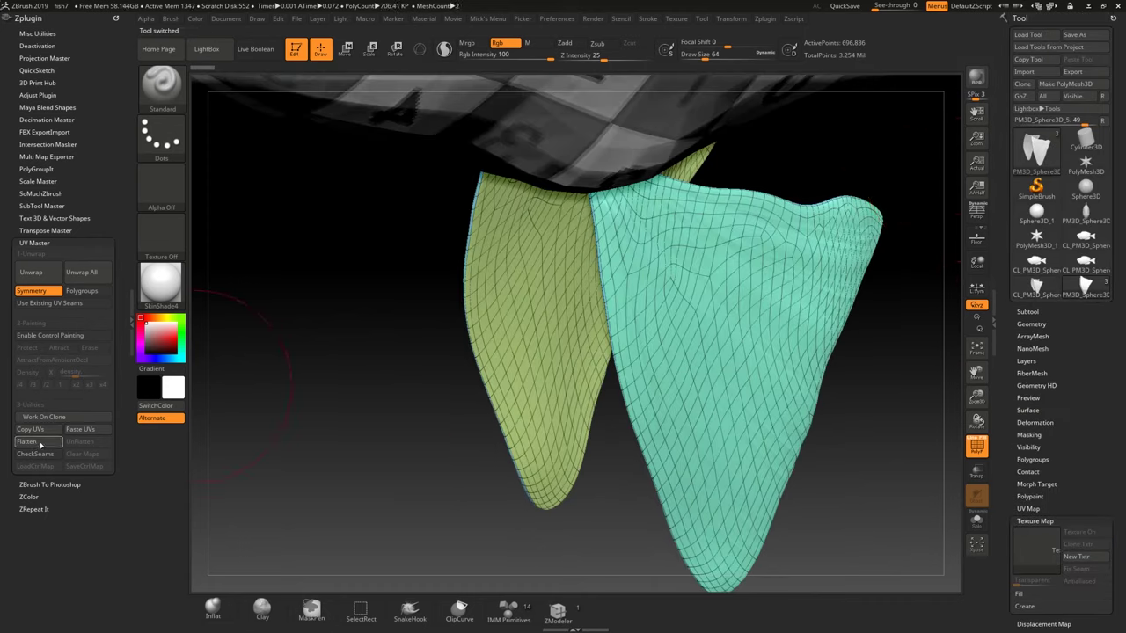
pyautogui.click(84, 430)
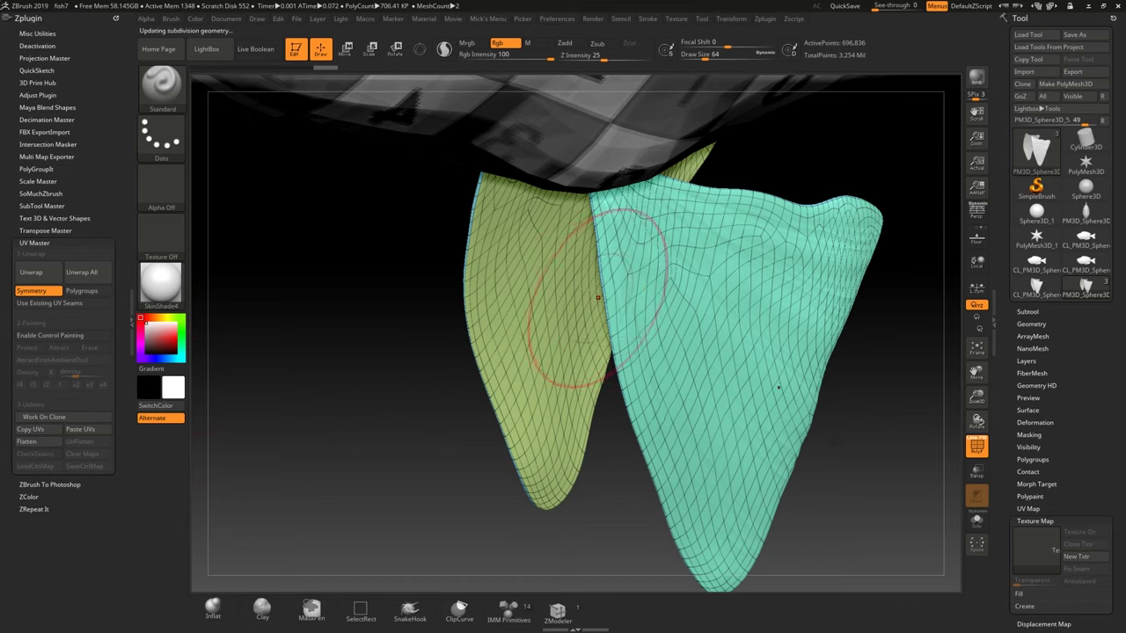
# Apply the lettered checker Texture 19 to the original fish's pelvic fins subtool.
pyautogui.scroll(-1, 1010, 362)
pyautogui.scroll(-5, 1010, 362)
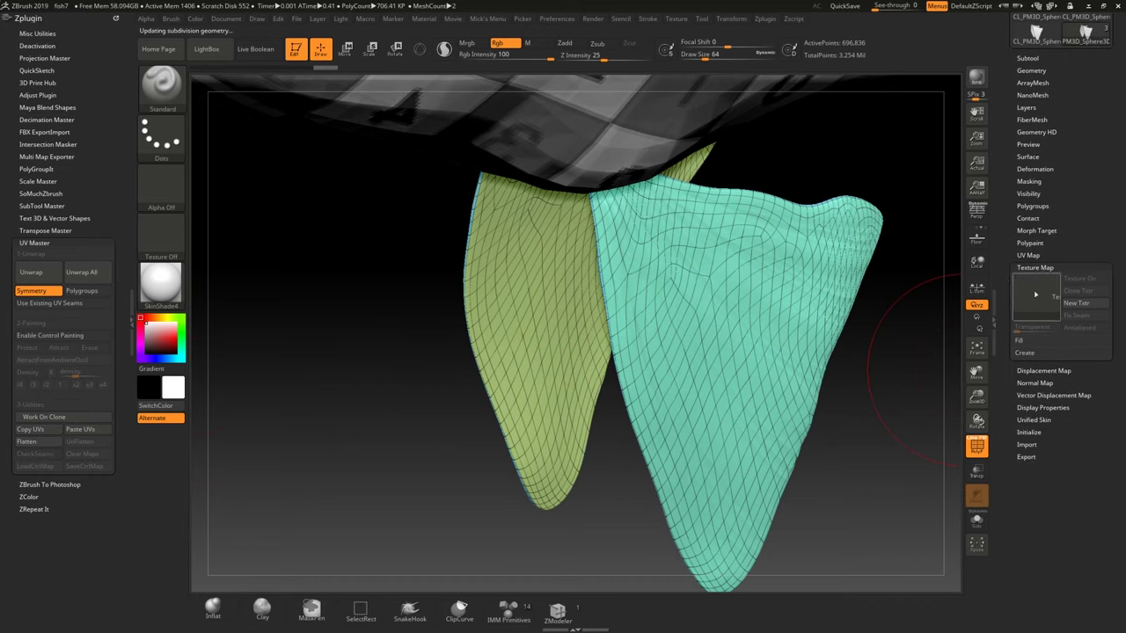
pyautogui.click(1035, 297)
pyautogui.click(631, 389)
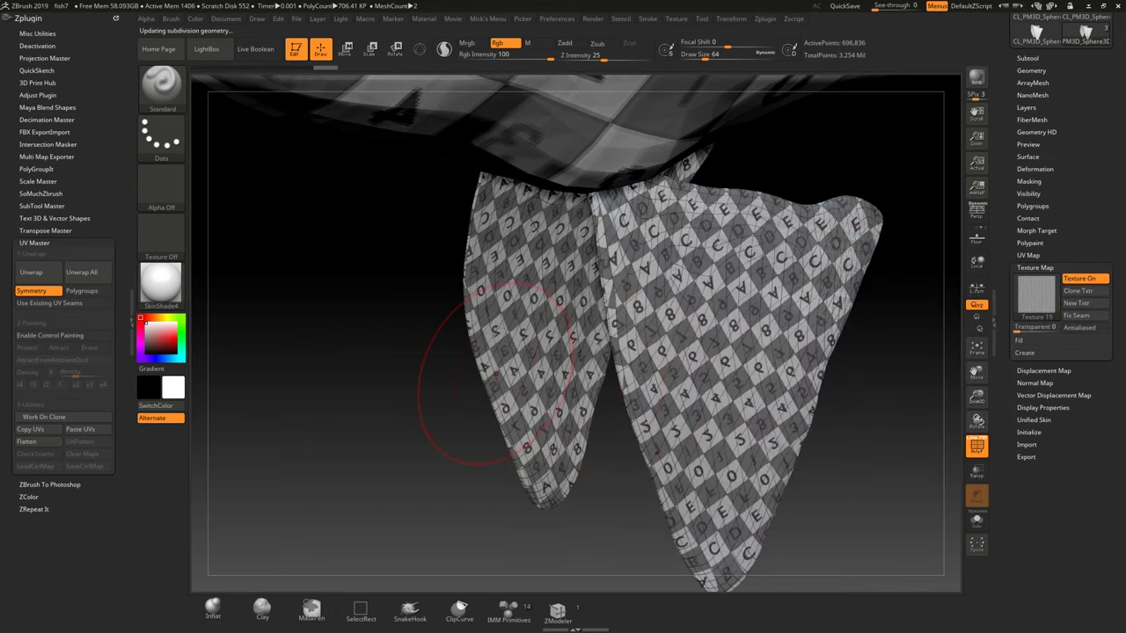
# Select the fish's pectoral fins subtool and hide the body and pelvic fins so only the pectoral fins are shown.
pyautogui.moveTo(526, 376)
pyautogui.keyDown('ctrl'); pyautogui.mouseDown(button='right')
pyautogui.moveTo(501, 343)
pyautogui.moveTo(498, 308)
pyautogui.moveTo(480, 304)
pyautogui.moveTo(492, 338)
pyautogui.moveTo(516, 333)
pyautogui.moveTo(449, 420)
pyautogui.moveTo(515, 459)
pyautogui.moveTo(419, 390)
pyautogui.moveTo(503, 361)
pyautogui.moveTo(454, 377)
pyautogui.mouseUp(button='right'); pyautogui.keyUp('ctrl')
pyautogui.press('f')
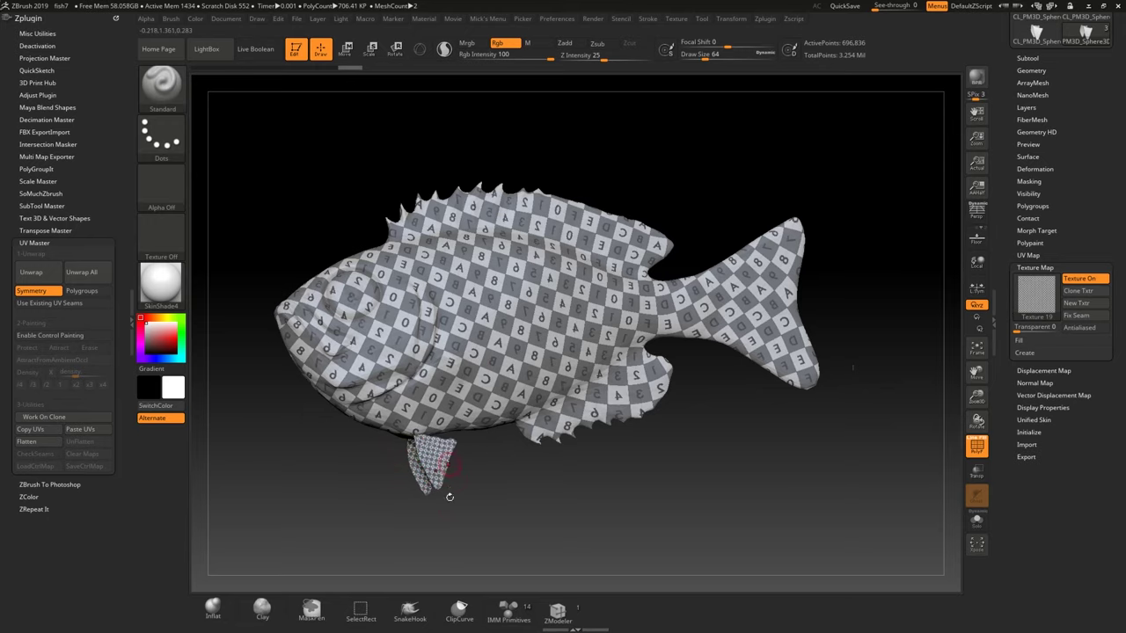
pyautogui.moveTo(373, 476); pyautogui.dragTo(396, 361)
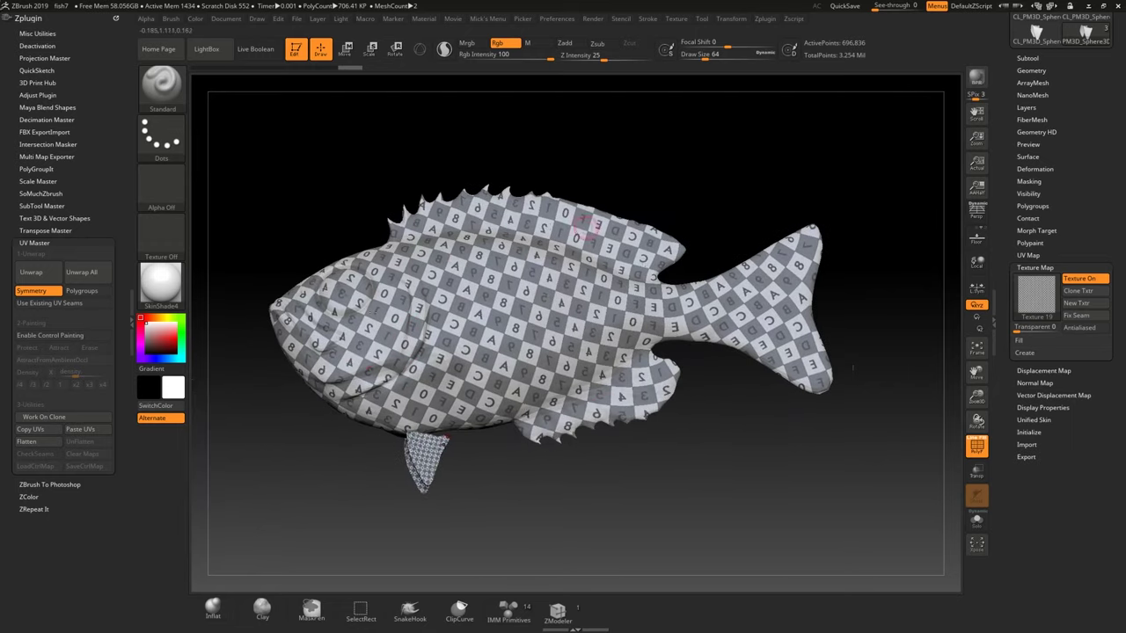
pyautogui.moveTo(853, 367)
pyautogui.mouseDown()
pyautogui.moveTo(888, 371)
pyautogui.moveTo(853, 368)
pyautogui.mouseUp()
pyautogui.click(1027, 58)
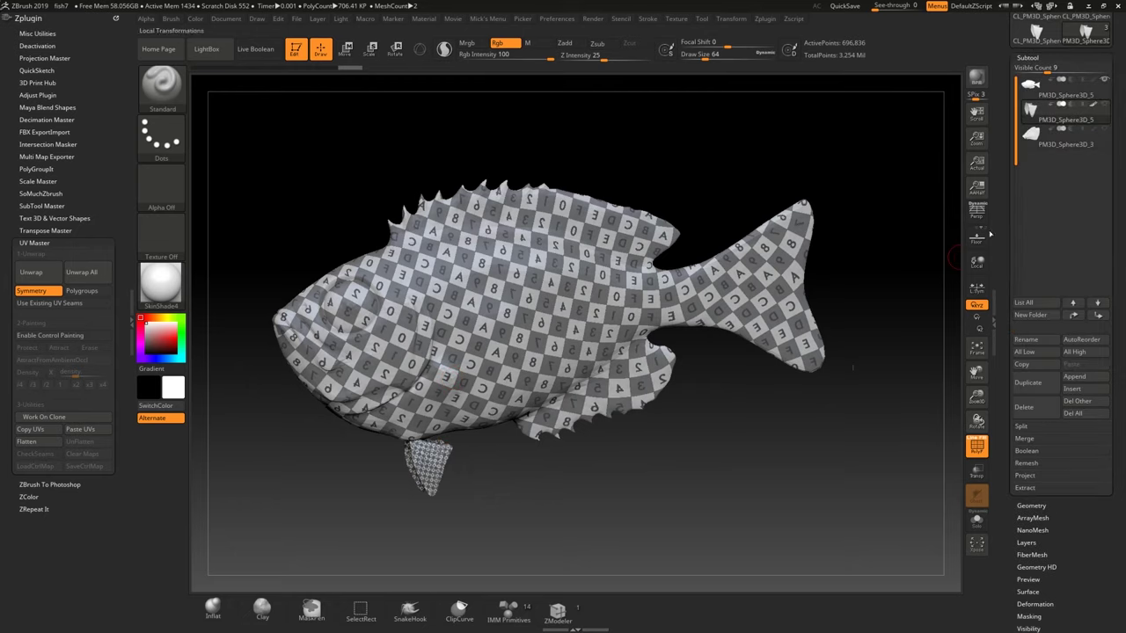
pyautogui.keyDown('alt'); pyautogui.click(765, 246); pyautogui.keyUp('alt')
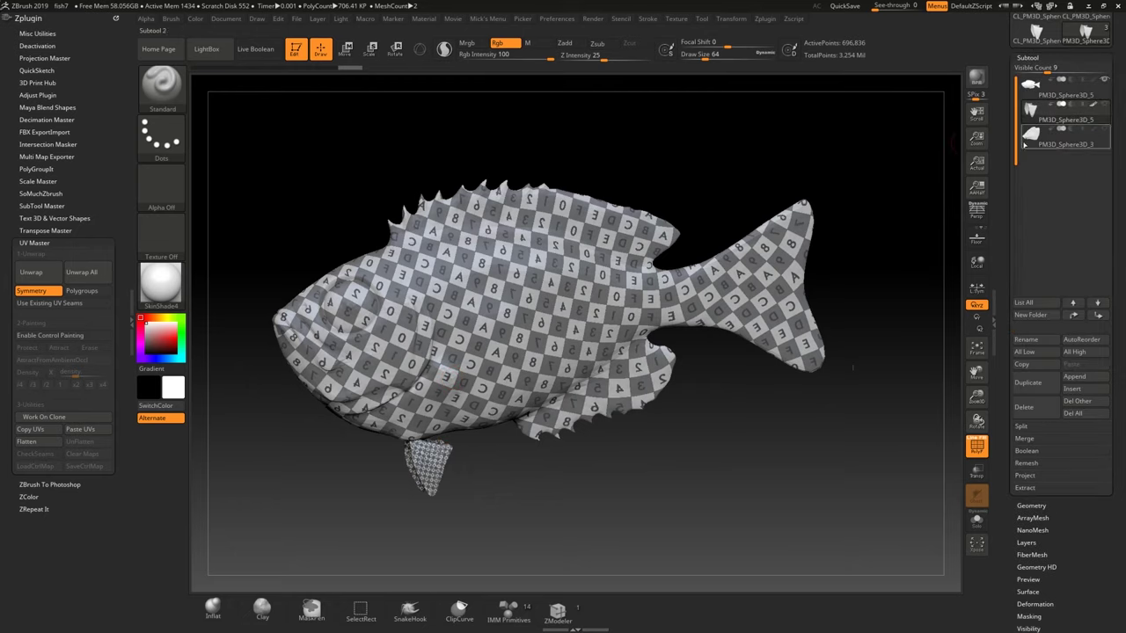
pyautogui.keyDown('alt'); pyautogui.click(463, 403); pyautogui.keyUp('alt')
pyautogui.click(1032, 138)
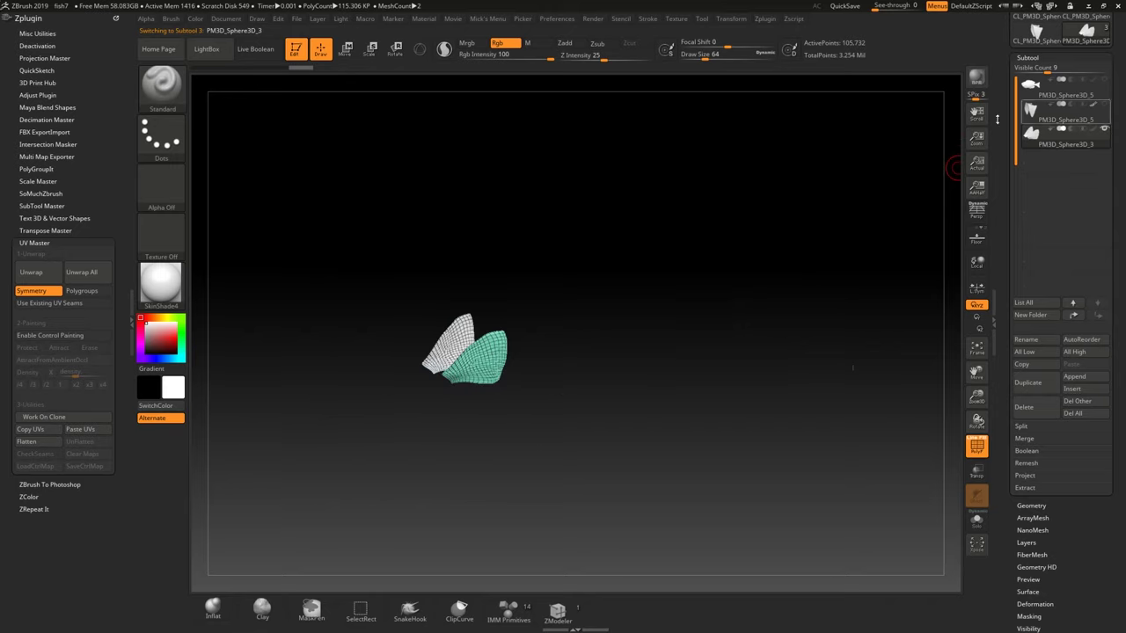
pyautogui.click(1105, 79)
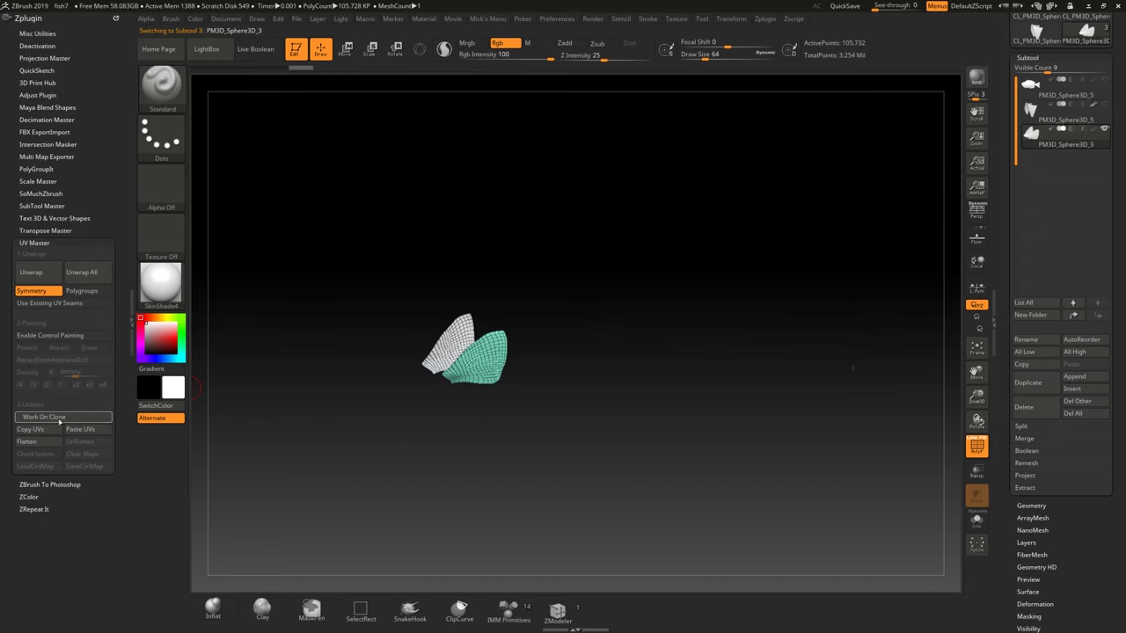
# Make a UV Master working clone of the pectoral fins, unwrap it with Symmetry on, and check its flattened UV layout.
pyautogui.click(44, 417)
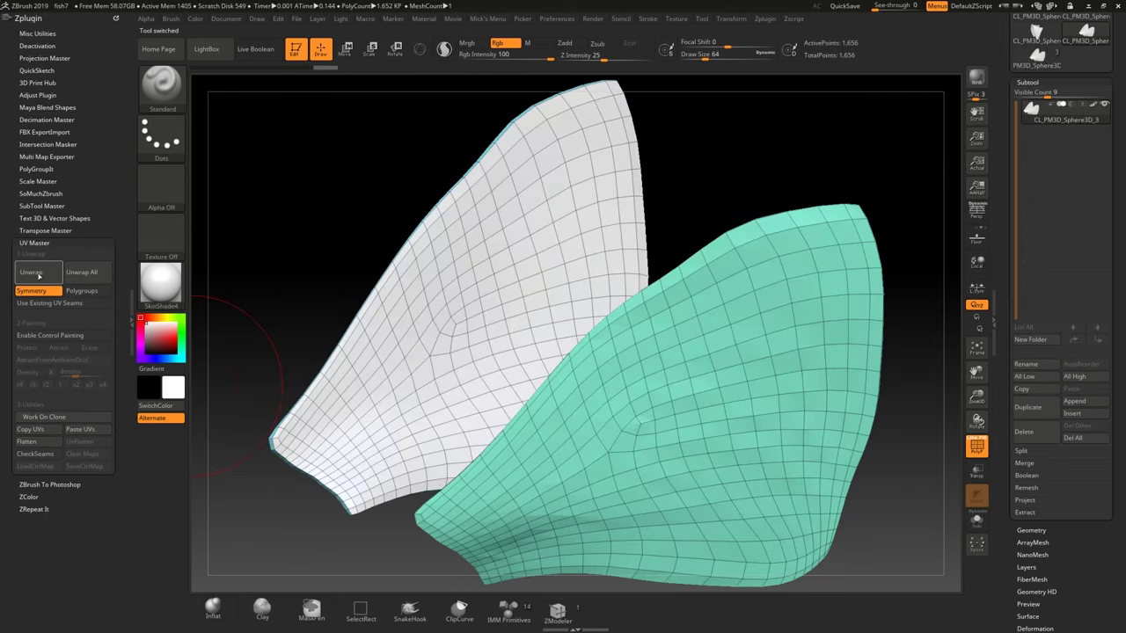
pyautogui.click(31, 272)
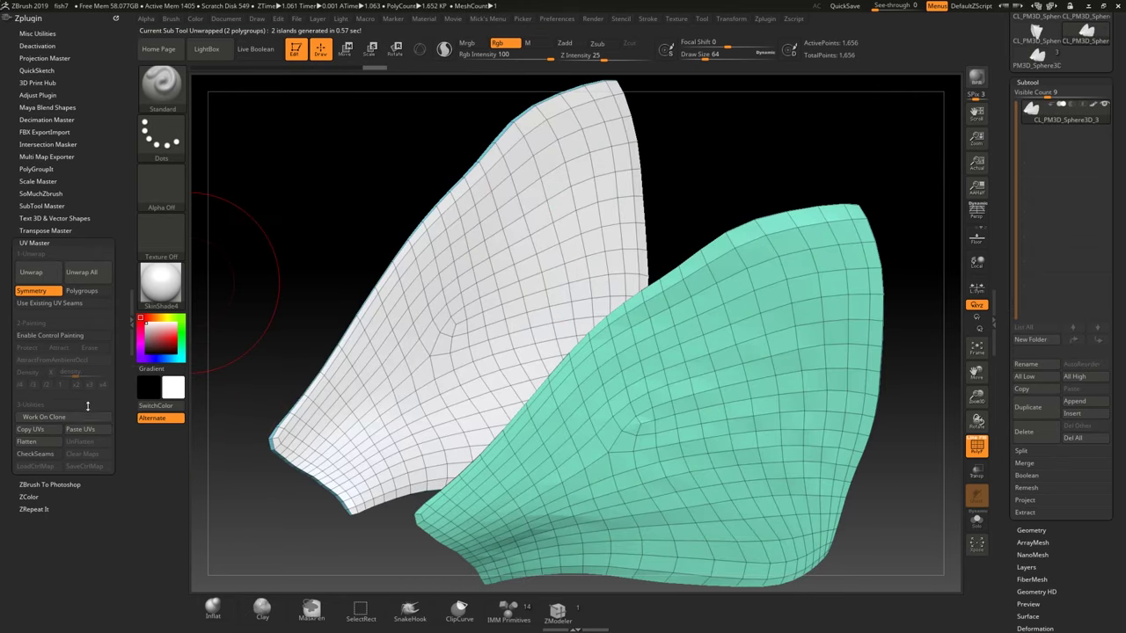
pyautogui.click(50, 444)
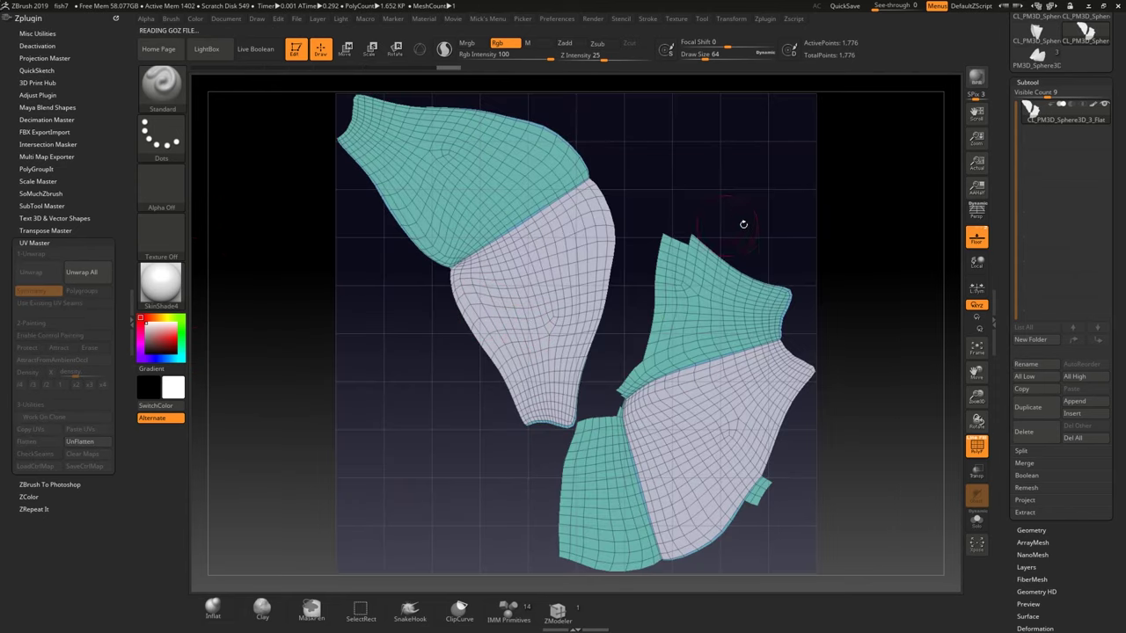
pyautogui.click(81, 442)
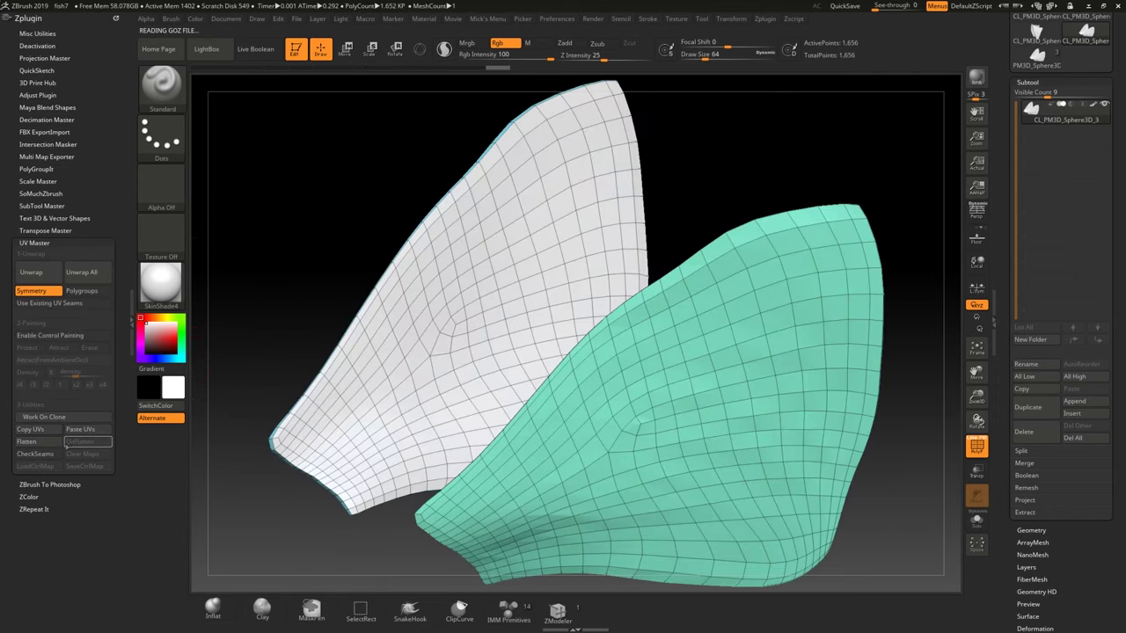
# Apply the letter-and-number checker Texture 19 as the texture map of the unwrapped fin clone.
pyautogui.moveTo(1008, 280); pyautogui.dragTo(998, 162)
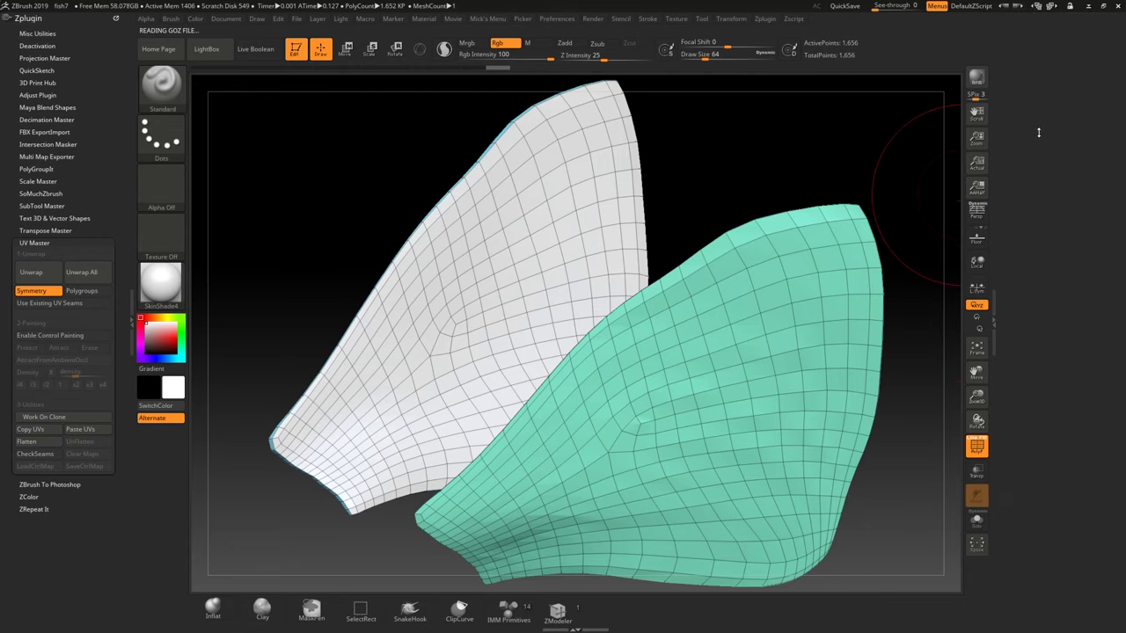
pyautogui.click(1035, 230)
pyautogui.click(1031, 247)
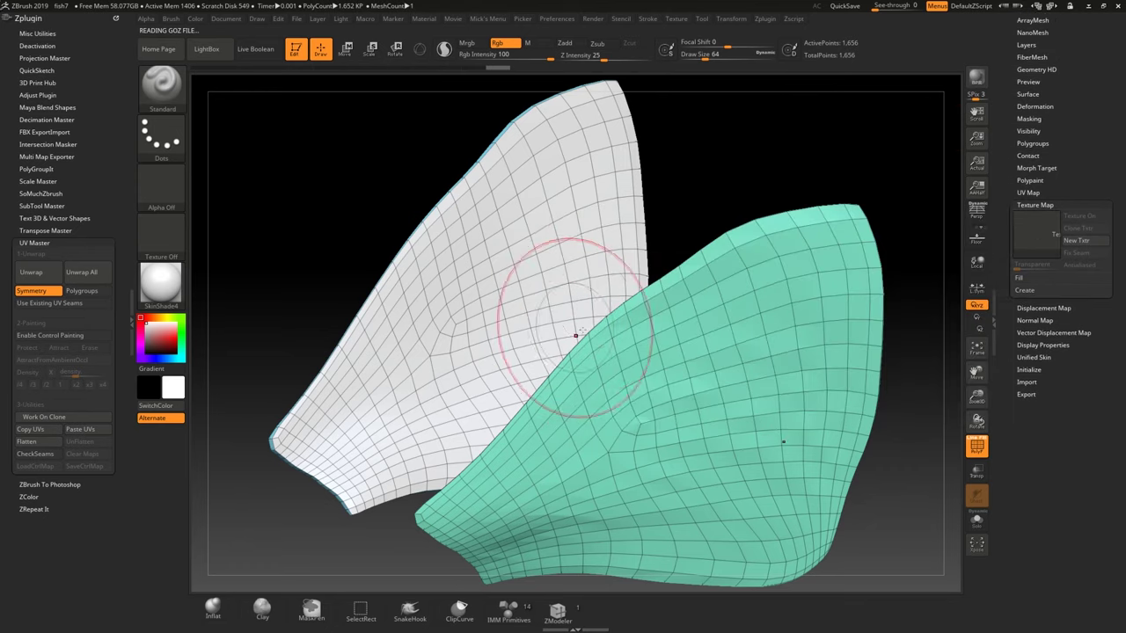
pyautogui.click(1029, 238)
pyautogui.click(627, 326)
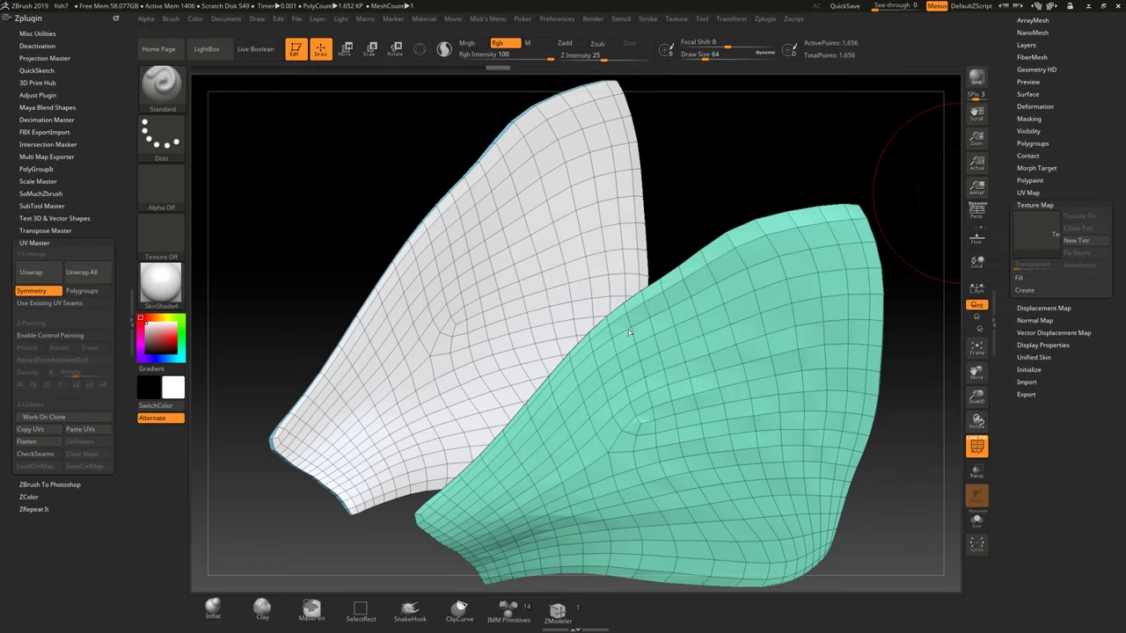
# Inspect the checker pattern on both cloned fins from several angles for stretching and visible seams.
pyautogui.moveTo(501, 374)
pyautogui.keyDown('ctrl'); pyautogui.mouseDown(button='right')
pyautogui.moveTo(431, 331)
pyautogui.moveTo(581, 338)
pyautogui.moveTo(526, 331)
pyautogui.moveTo(426, 369)
pyautogui.moveTo(471, 345)
pyautogui.mouseUp(button='right'); pyautogui.keyUp('ctrl')
pyautogui.moveTo(617, 325)
pyautogui.mouseDown(button='right')
pyautogui.moveTo(591, 407)
pyautogui.moveTo(638, 330)
pyautogui.moveTo(591, 310)
pyautogui.moveTo(600, 292)
pyautogui.mouseUp(button='right')
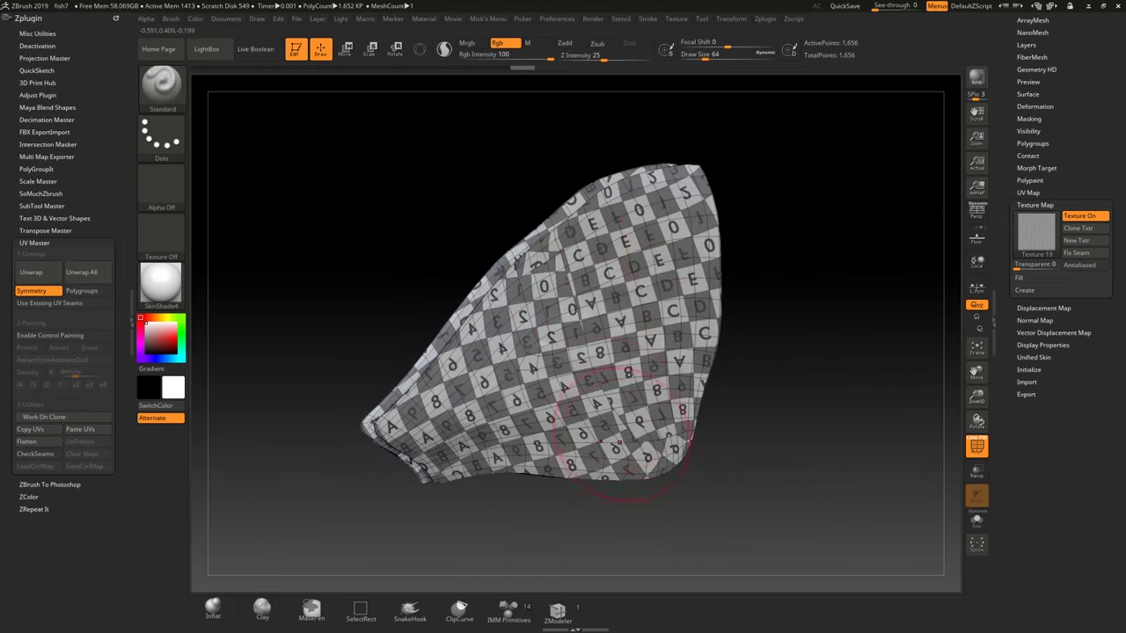
pyautogui.moveTo(566, 266); pyautogui.dragTo(695, 238, button='right')
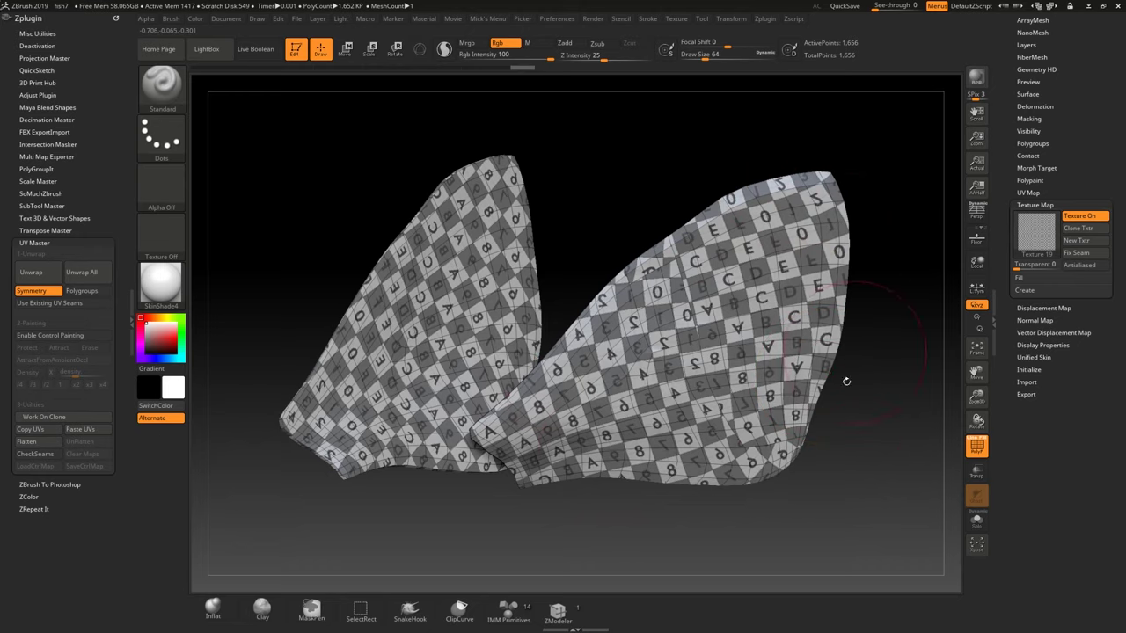
pyautogui.moveTo(658, 307)
pyautogui.mouseDown(button='right')
pyautogui.moveTo(576, 354)
pyautogui.moveTo(660, 336)
pyautogui.mouseUp(button='right')
pyautogui.moveTo(658, 335)
pyautogui.mouseDown()
pyautogui.moveTo(674, 342)
pyautogui.moveTo(534, 373)
pyautogui.moveTo(525, 308)
pyautogui.moveTo(610, 349)
pyautogui.moveTo(580, 379)
pyautogui.moveTo(566, 426)
pyautogui.mouseUp()
pyautogui.moveTo(566, 427); pyautogui.dragTo(563, 345, button='right')
pyautogui.moveTo(550, 325)
pyautogui.mouseDown()
pyautogui.moveTo(573, 384)
pyautogui.moveTo(528, 349)
pyautogui.moveTo(545, 330)
pyautogui.moveTo(558, 372)
pyautogui.moveTo(645, 320)
pyautogui.moveTo(523, 357)
pyautogui.moveTo(566, 353)
pyautogui.moveTo(513, 385)
pyautogui.moveTo(493, 342)
pyautogui.moveTo(545, 347)
pyautogui.moveTo(553, 420)
pyautogui.moveTo(641, 393)
pyautogui.moveTo(505, 417)
pyautogui.moveTo(513, 465)
pyautogui.moveTo(550, 404)
pyautogui.moveTo(631, 402)
pyautogui.mouseUp()
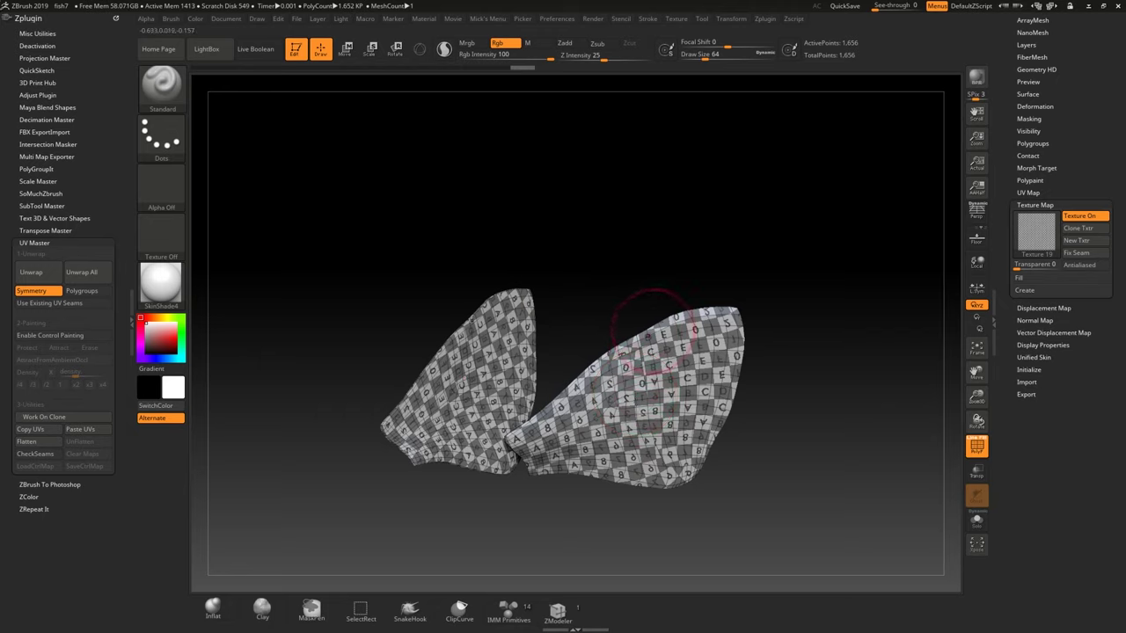
# Copy the UVs from the fin clone and paste them onto the original multi-subtool model's pectoral fins.
pyautogui.click(41, 431)
pyautogui.scroll(5, 1042, 124)
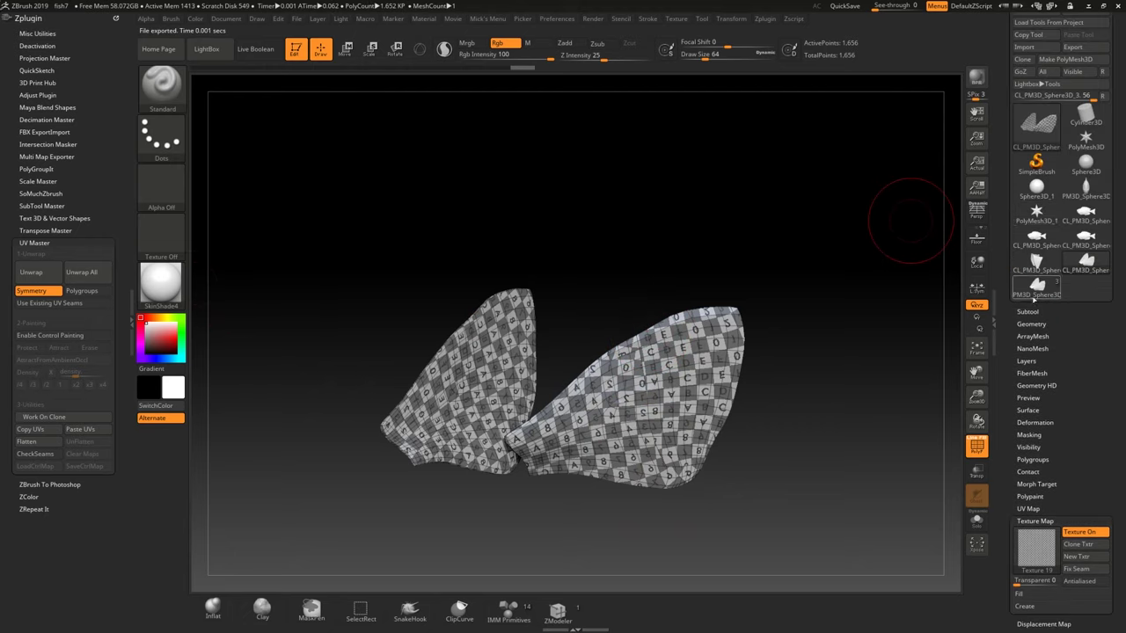
pyautogui.click(1042, 293)
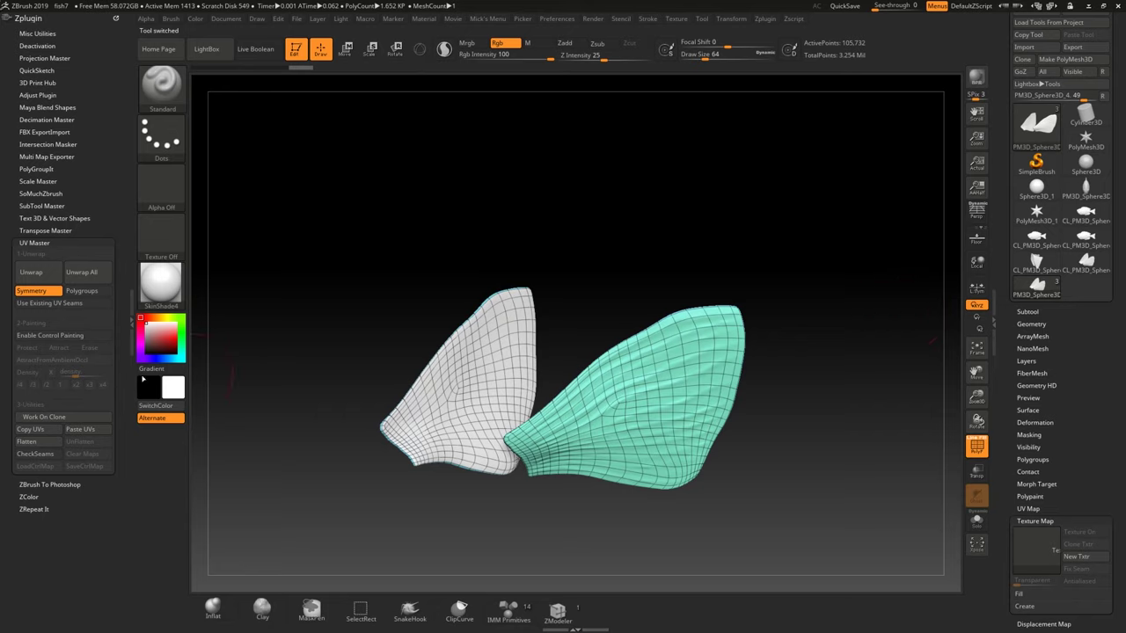
pyautogui.click(79, 430)
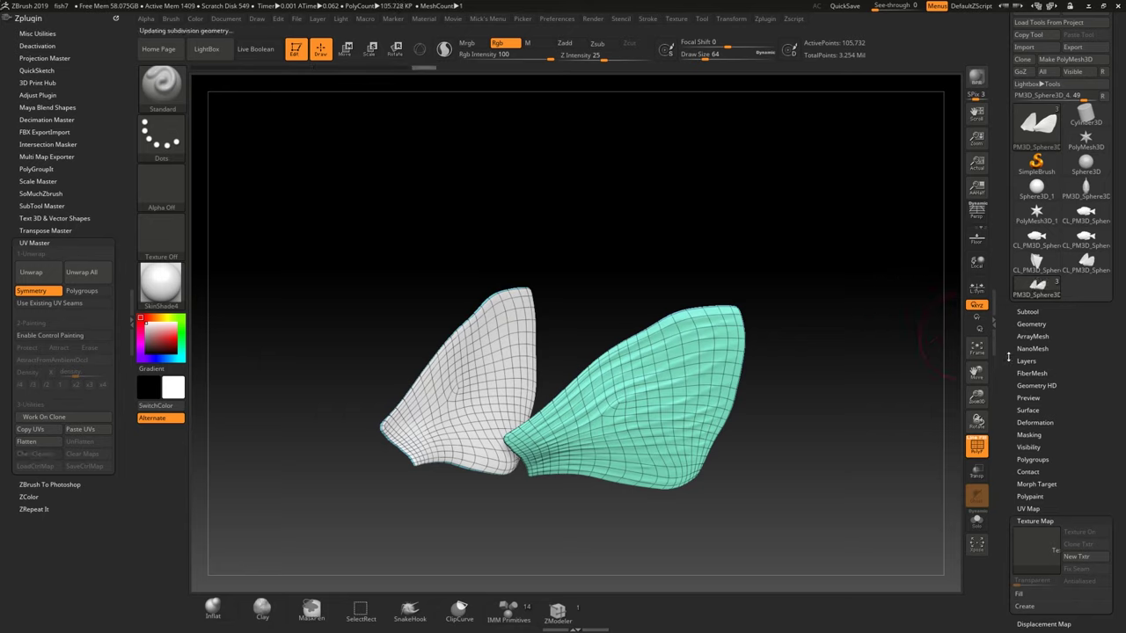
# Apply checker Texture 19 as the texture map of the original pectoral fins.
pyautogui.scroll(-3, 1013, 334)
pyautogui.scroll(-2, 1037, 519)
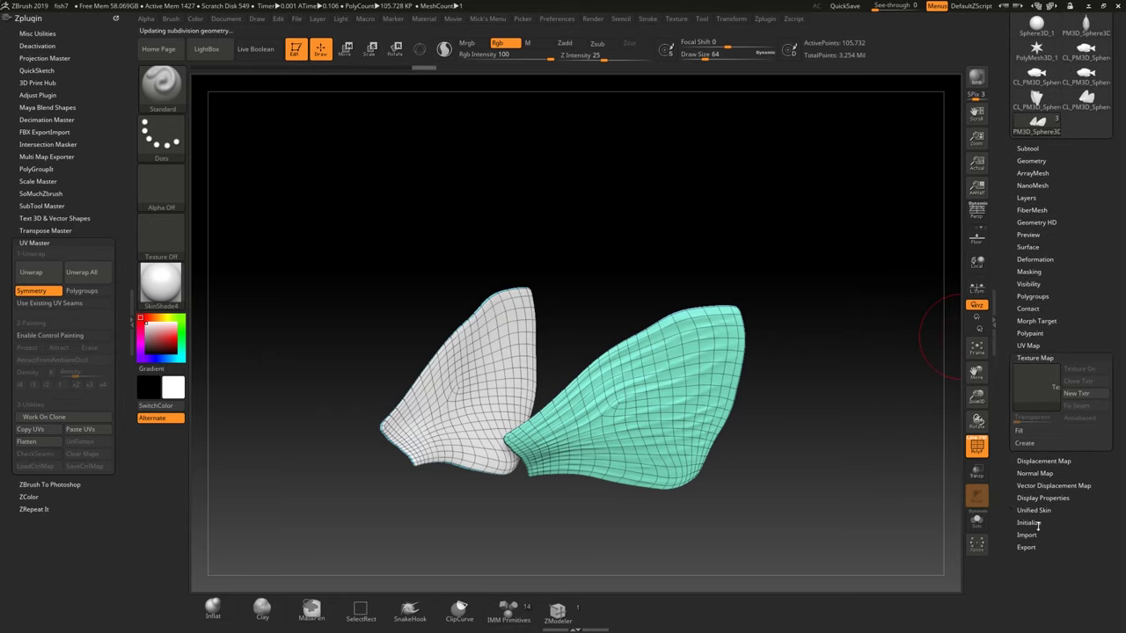
pyautogui.click(1036, 387)
pyautogui.click(631, 480)
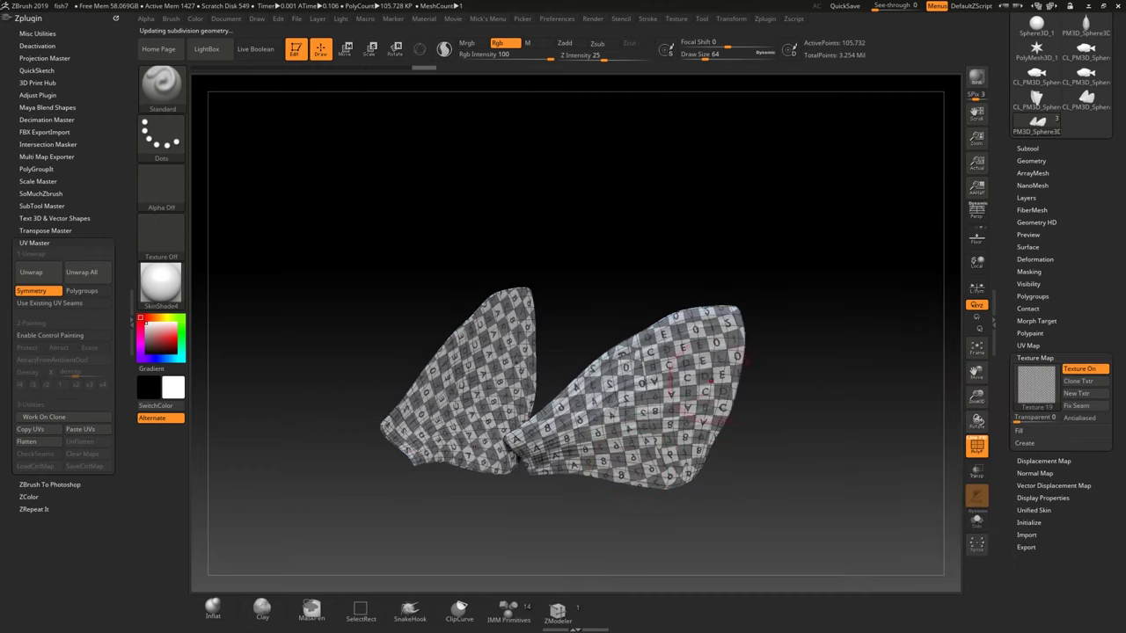
# Show all the fish subtools together again and compare the checker pattern across body and fins.
pyautogui.scroll(5, 1056, 351)
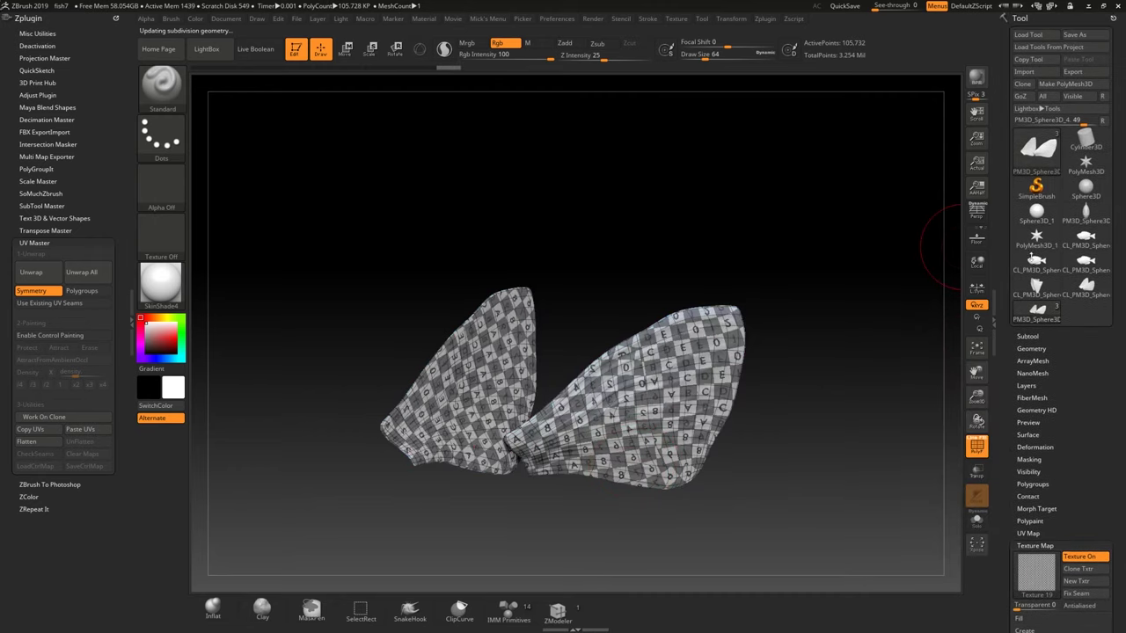
pyautogui.click(1026, 337)
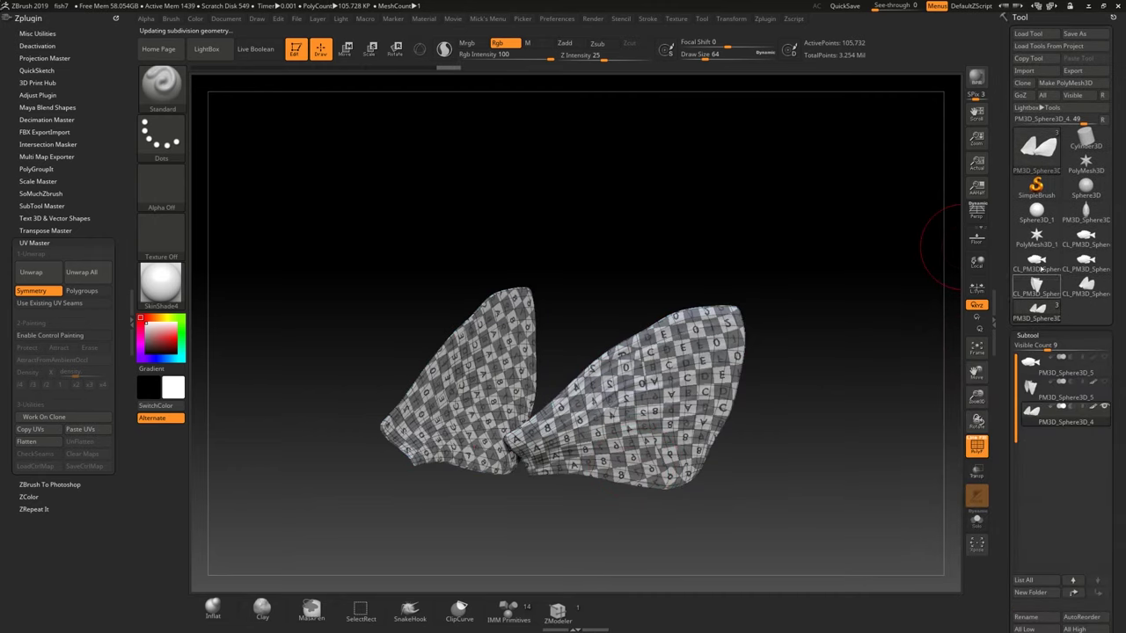
pyautogui.click(1106, 359)
pyautogui.press('f')
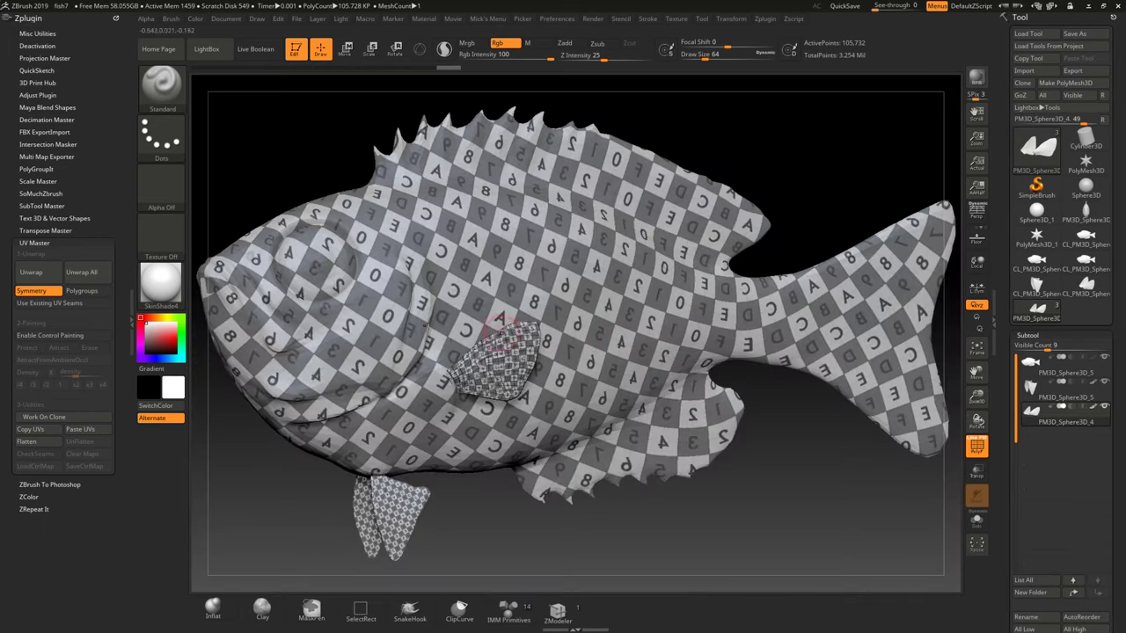
pyautogui.moveTo(519, 340)
pyautogui.mouseDown(button='right')
pyautogui.moveTo(493, 373)
pyautogui.moveTo(496, 314)
pyautogui.moveTo(636, 352)
pyautogui.moveTo(475, 356)
pyautogui.moveTo(641, 356)
pyautogui.moveTo(500, 355)
pyautogui.mouseUp(button='right')
pyautogui.moveTo(615, 343); pyautogui.dragTo(522, 324, button='right')
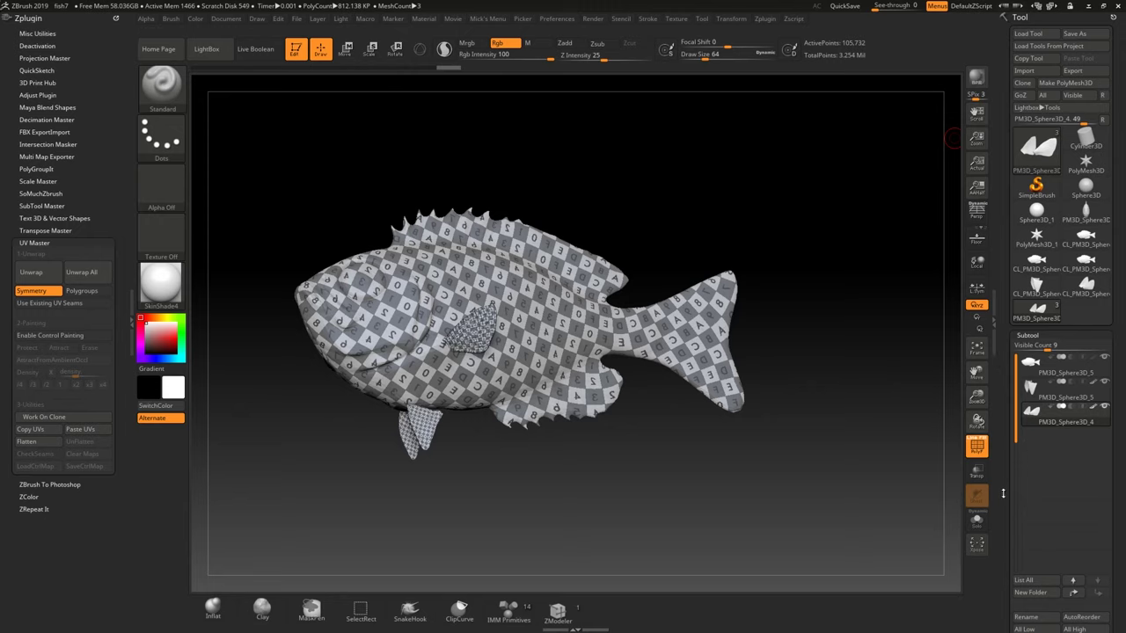
# Set the pectoral fins' subdivision level to 1.
pyautogui.scroll(-3, 1056, 264)
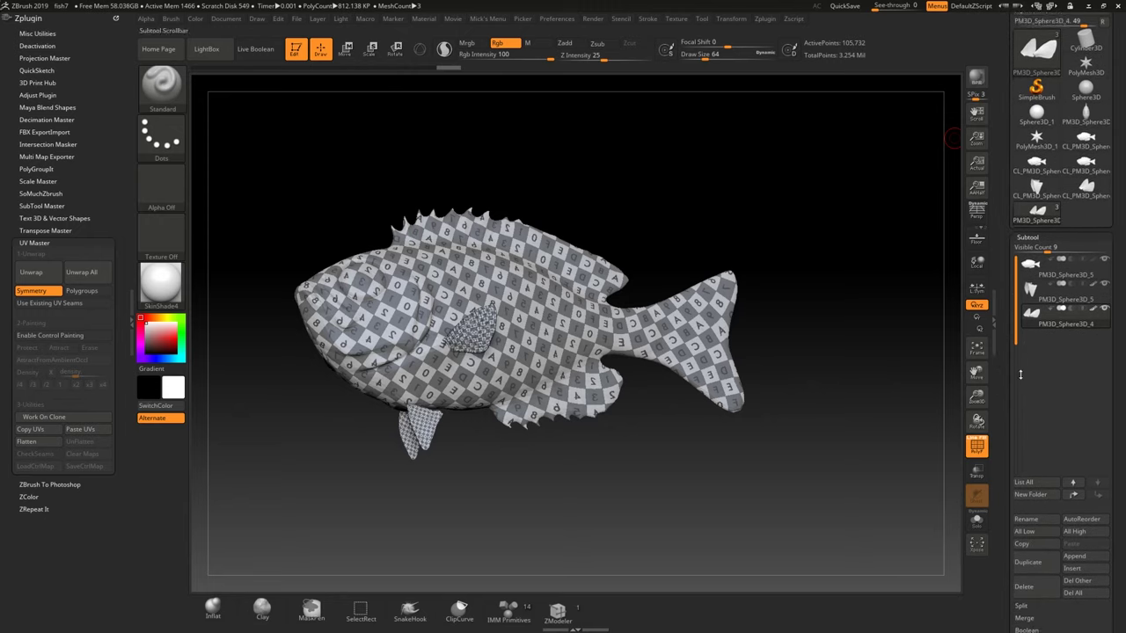
pyautogui.click(1056, 314)
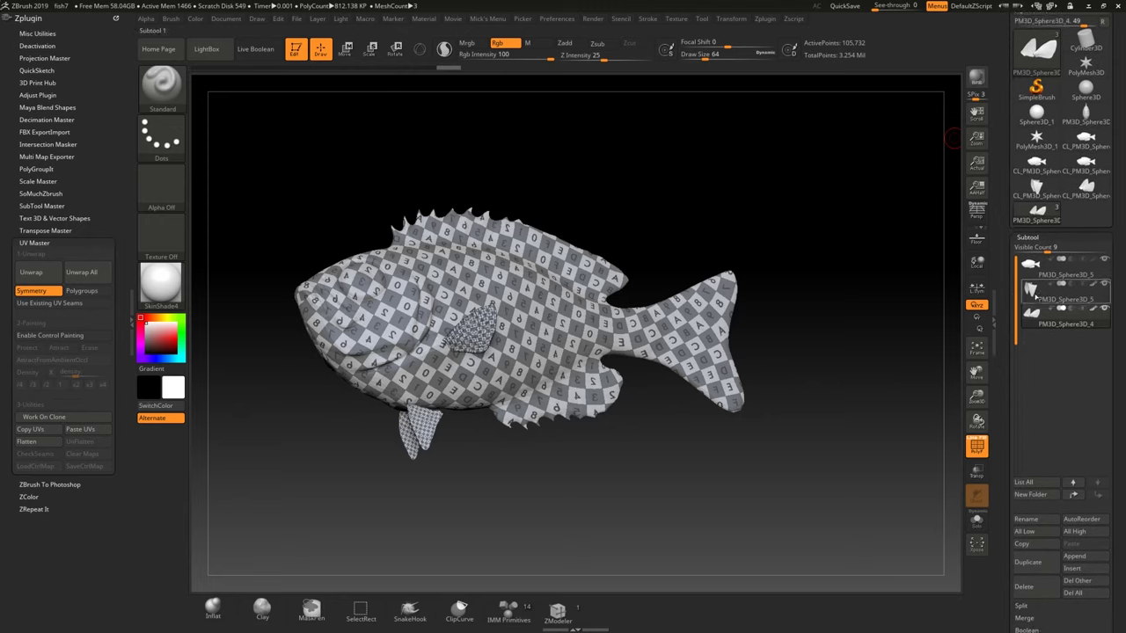
pyautogui.scroll(-9, 1029, 379)
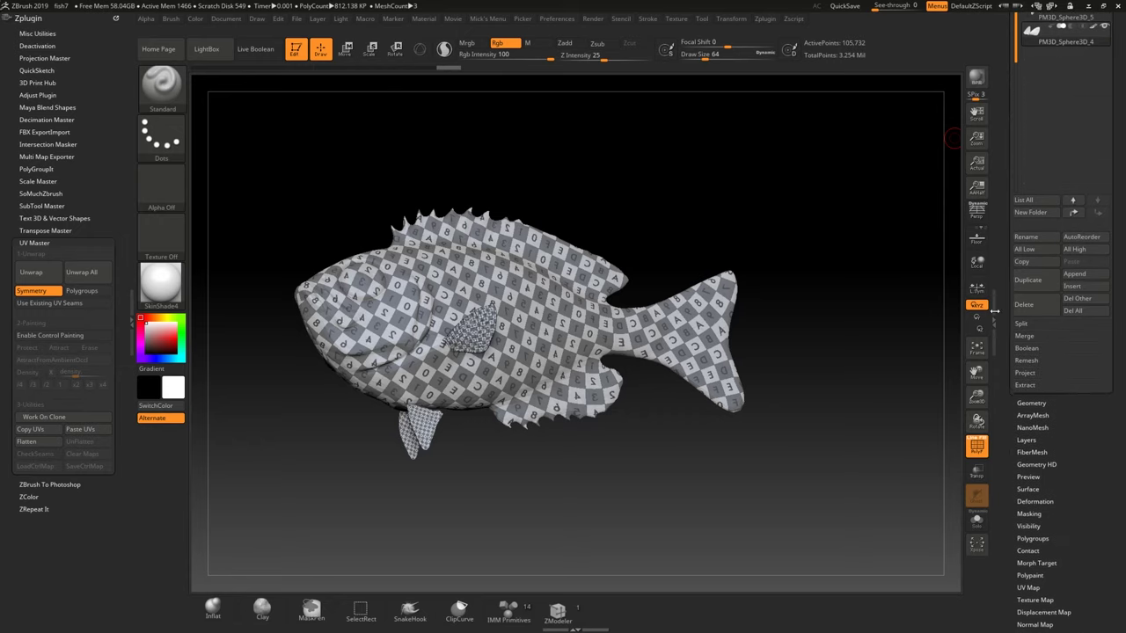
pyautogui.click(1032, 401)
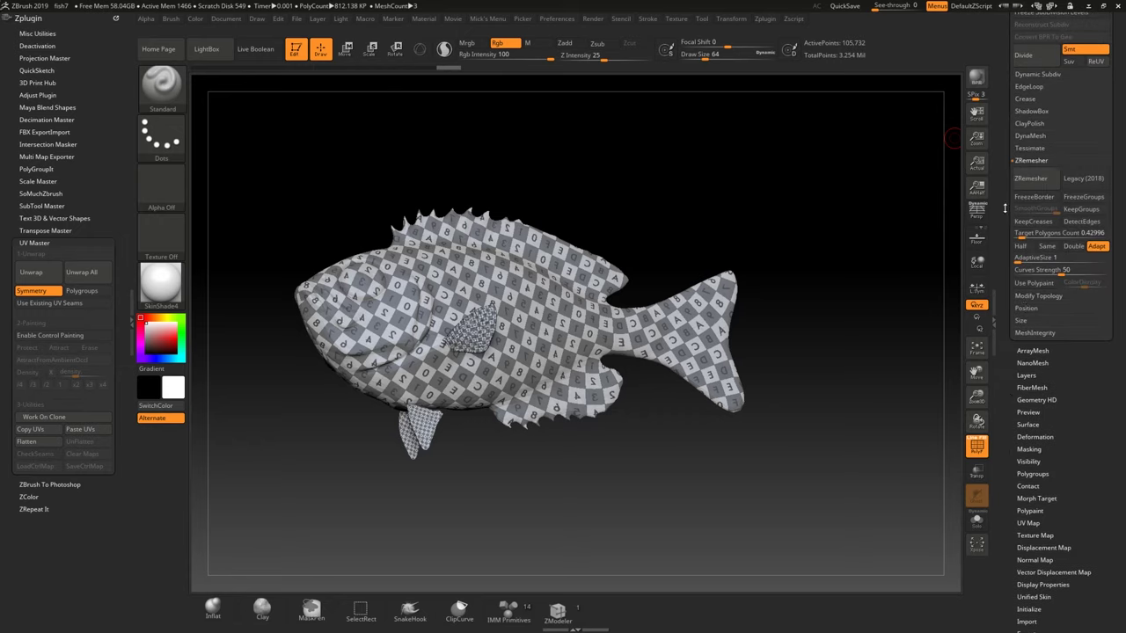
pyautogui.scroll(1, 1008, 275)
pyautogui.scroll(4, 1008, 275)
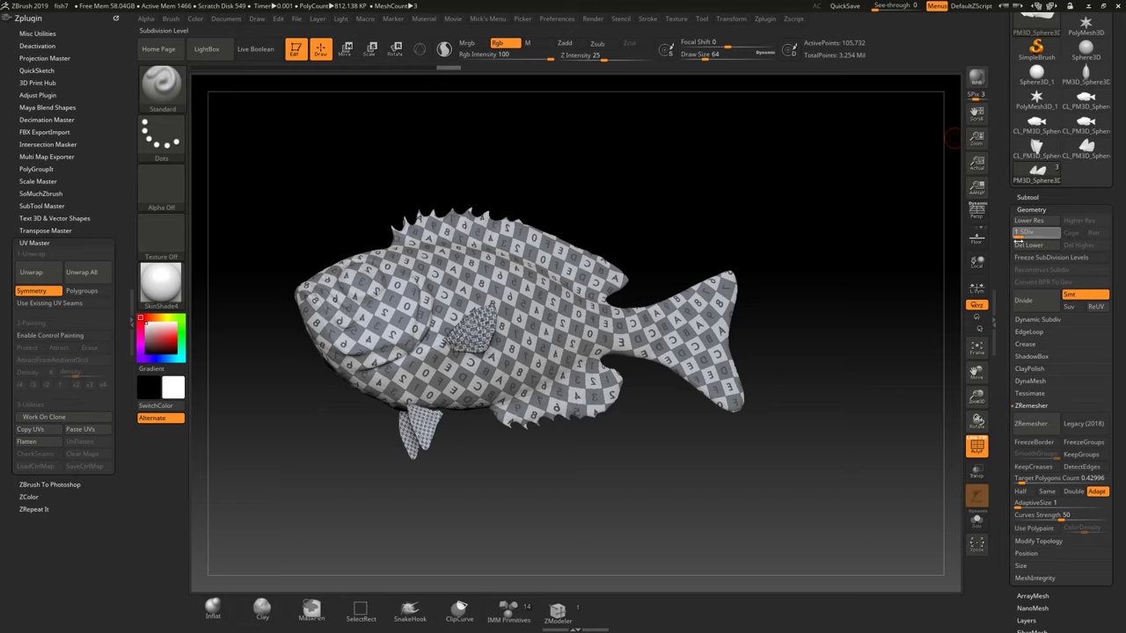
pyautogui.click(1019, 240)
# Select the pelvic fins subtool and set its subdivision level to 1.
pyautogui.click(1023, 198)
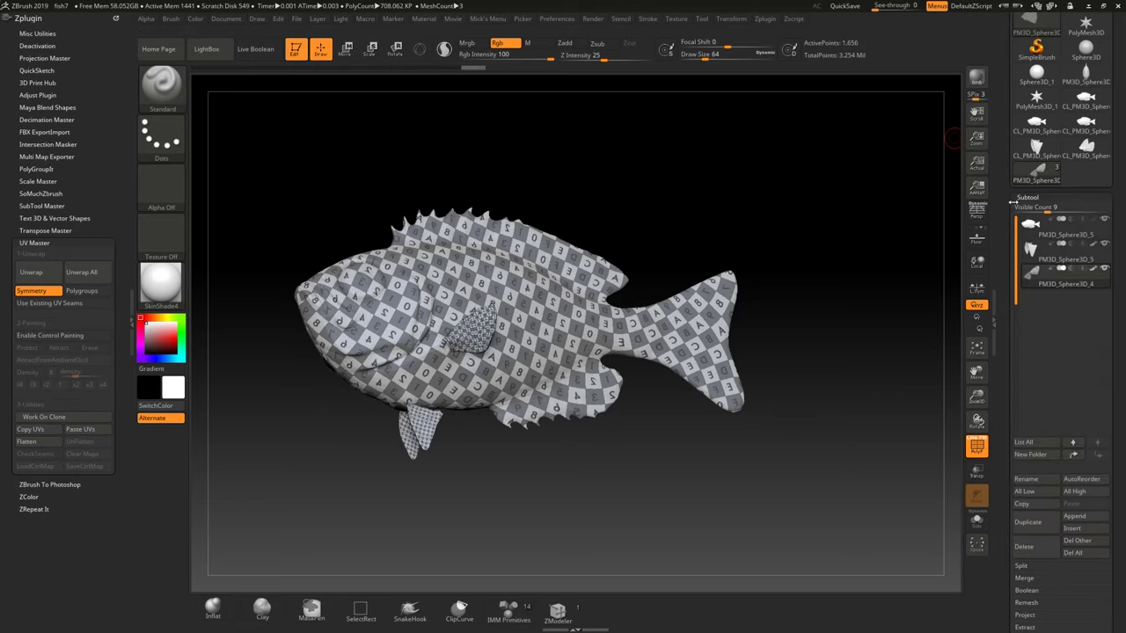
pyautogui.click(1030, 222)
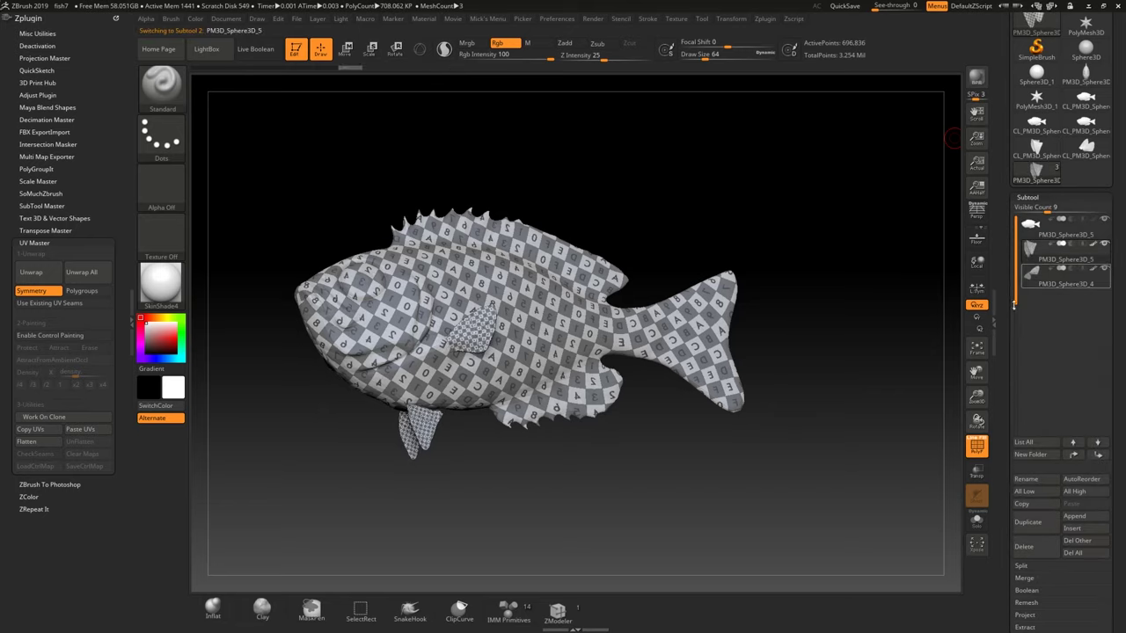
pyautogui.click(1024, 198)
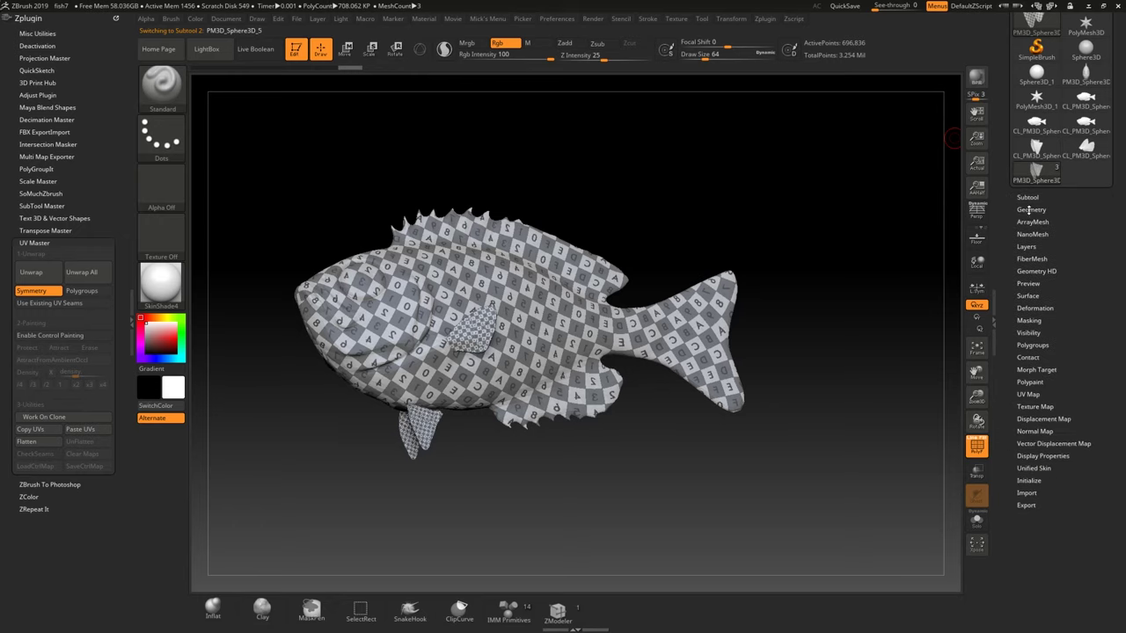
pyautogui.click(1029, 210)
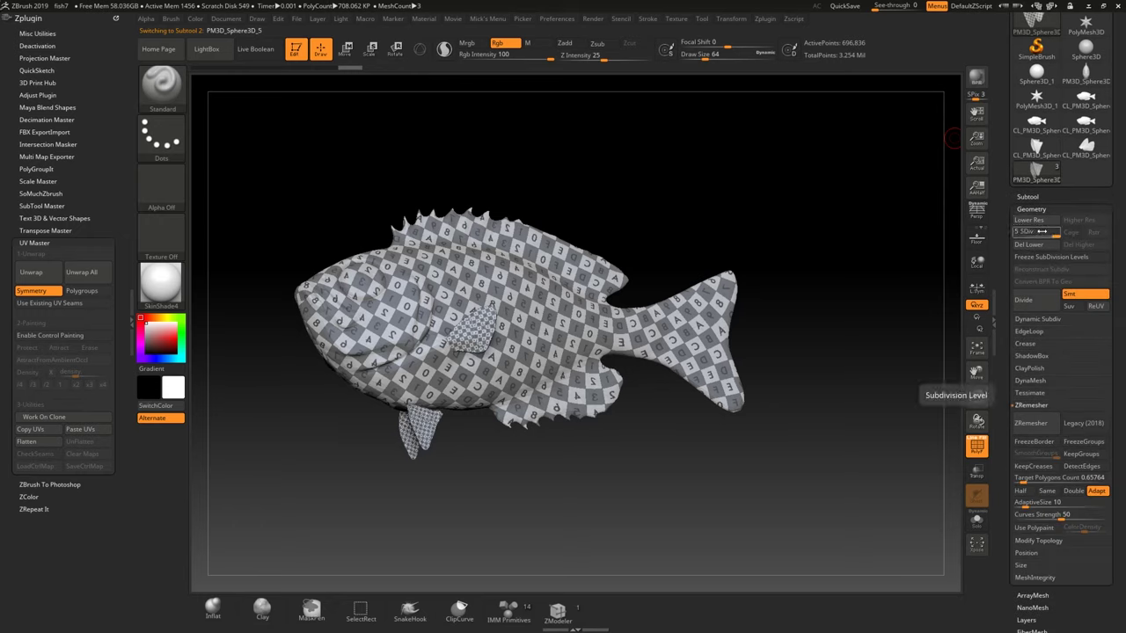
pyautogui.moveTo(1033, 234); pyautogui.dragTo(990, 261)
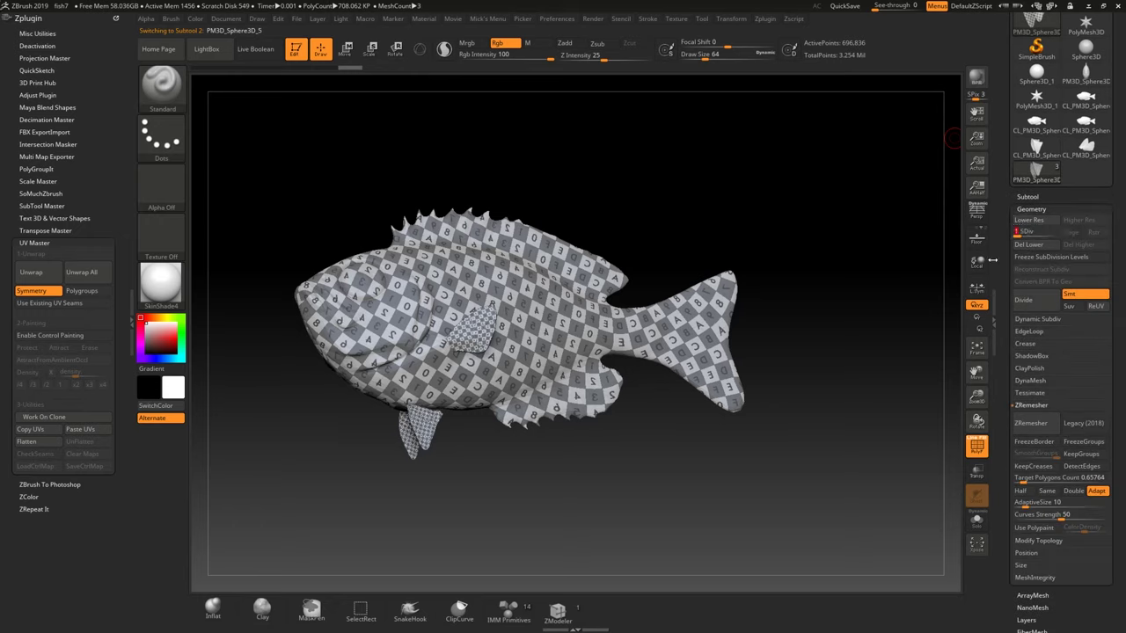
# Select the fish body subtool and check that its geometry is at subdivision level 1.
pyautogui.click(1022, 198)
pyautogui.click(1032, 231)
pyautogui.click(1025, 198)
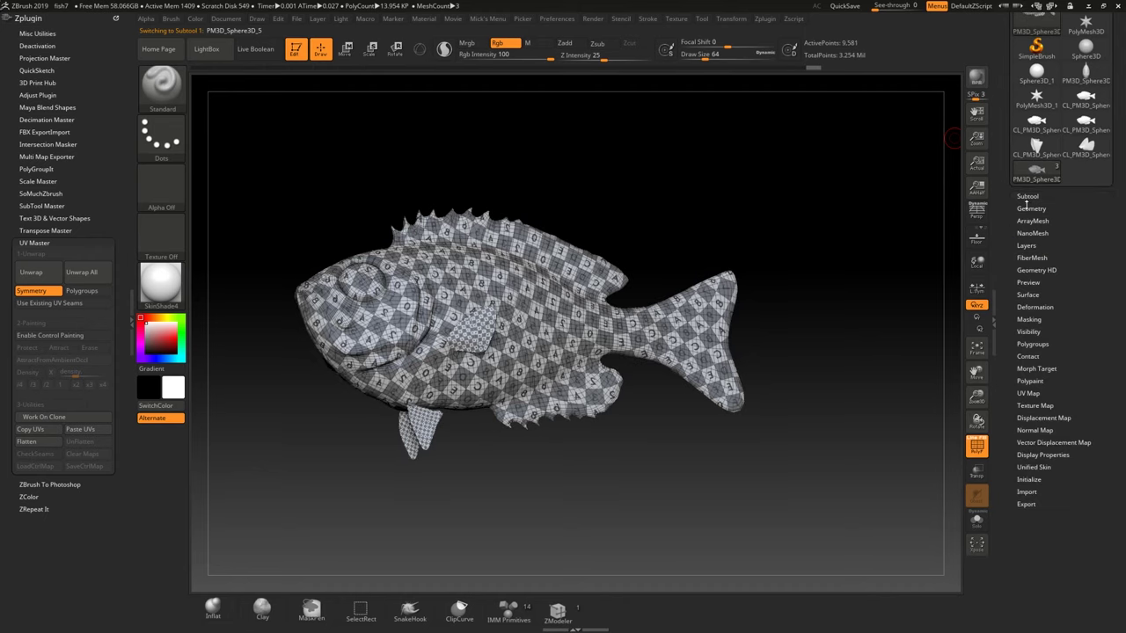
pyautogui.click(1031, 210)
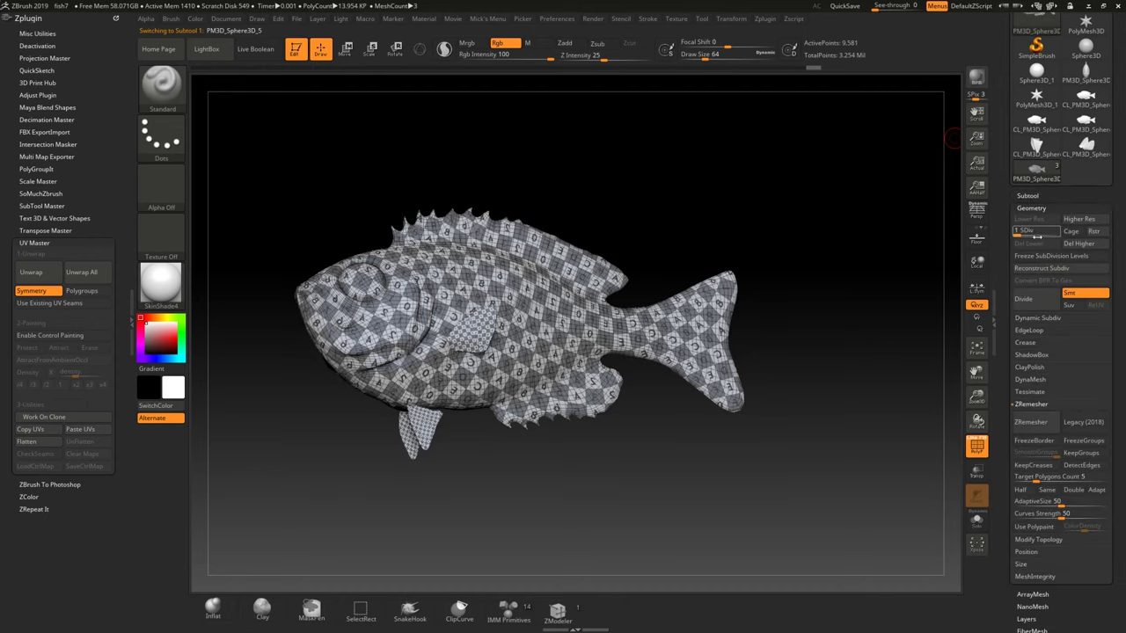
pyautogui.click(1026, 197)
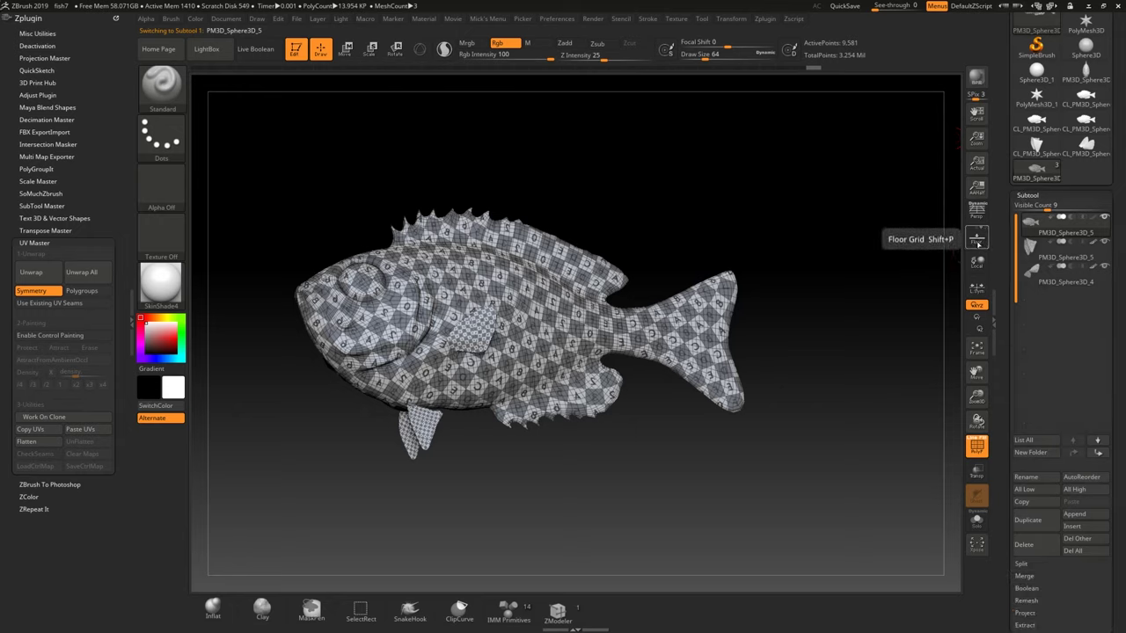
# Rename the fish body subtool as Body_low.
pyautogui.moveTo(671, 412); pyautogui.dragTo(508, 300)
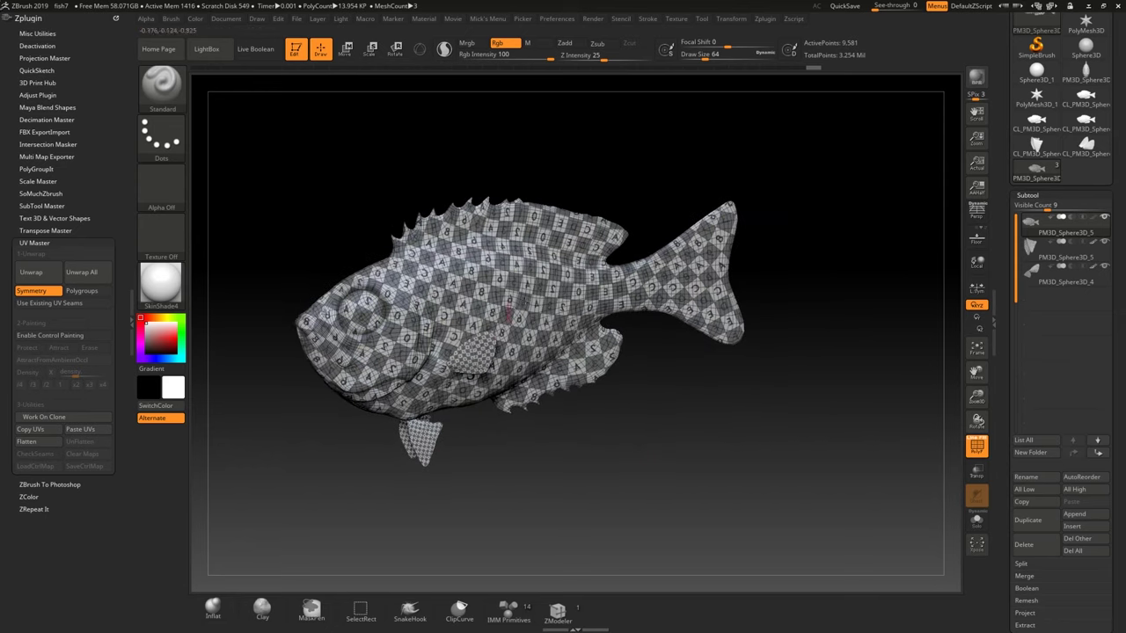
pyautogui.moveTo(443, 441); pyautogui.dragTo(501, 347)
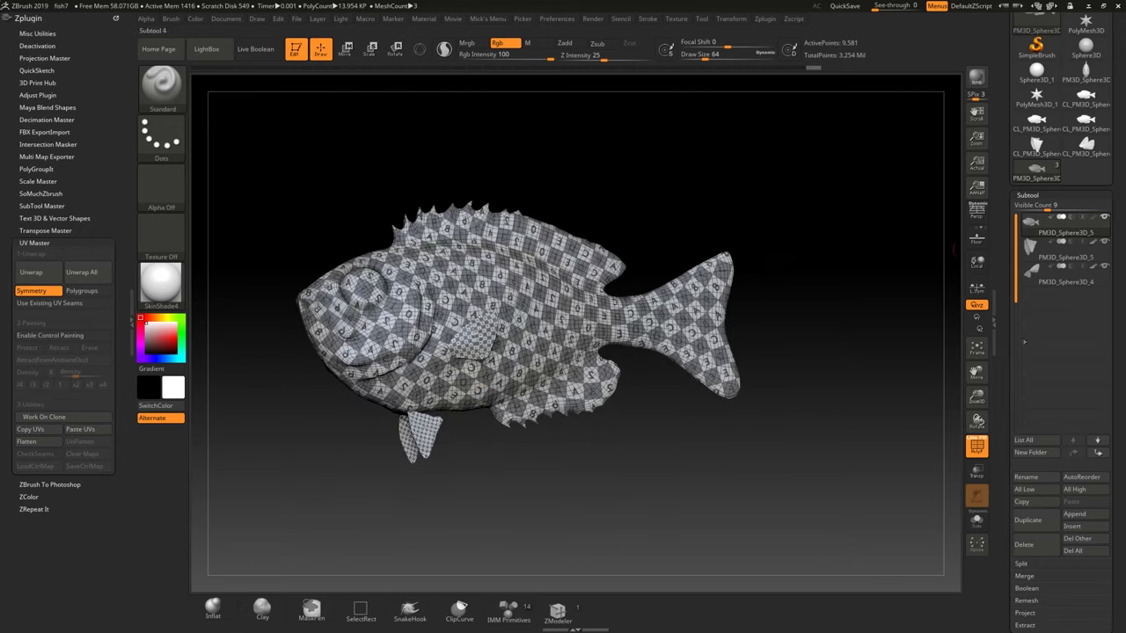
pyautogui.click(1027, 478)
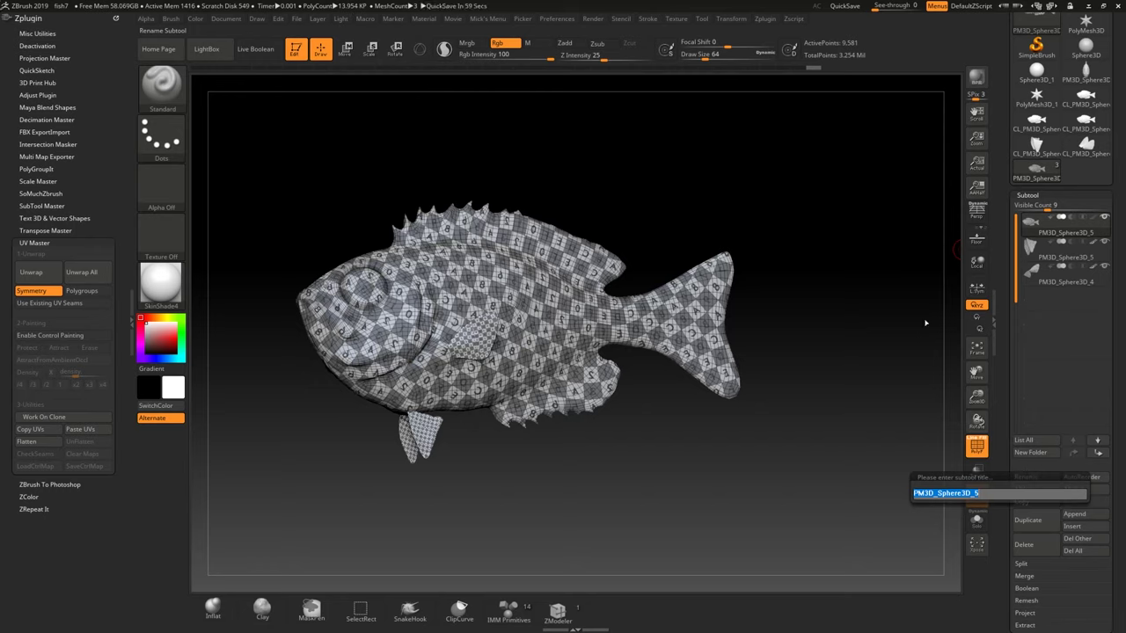
pyautogui.write('body_low')
pyautogui.press('Return')
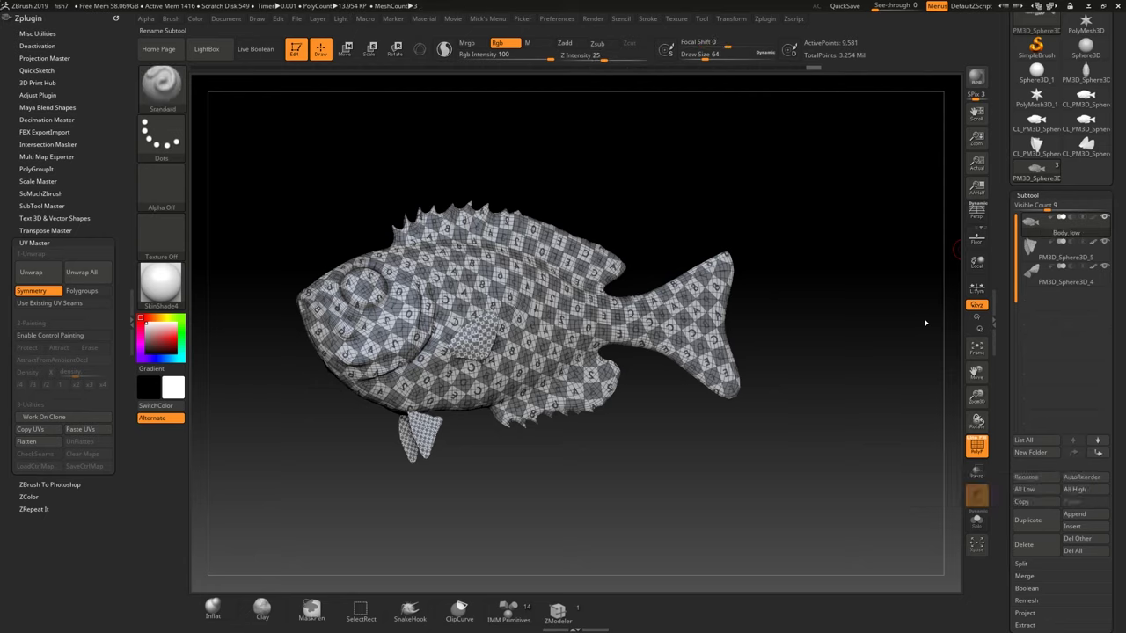
# Rename the second subtool, the pelvic fins below the body, as Fin_bottom_low.
pyautogui.click(1021, 250)
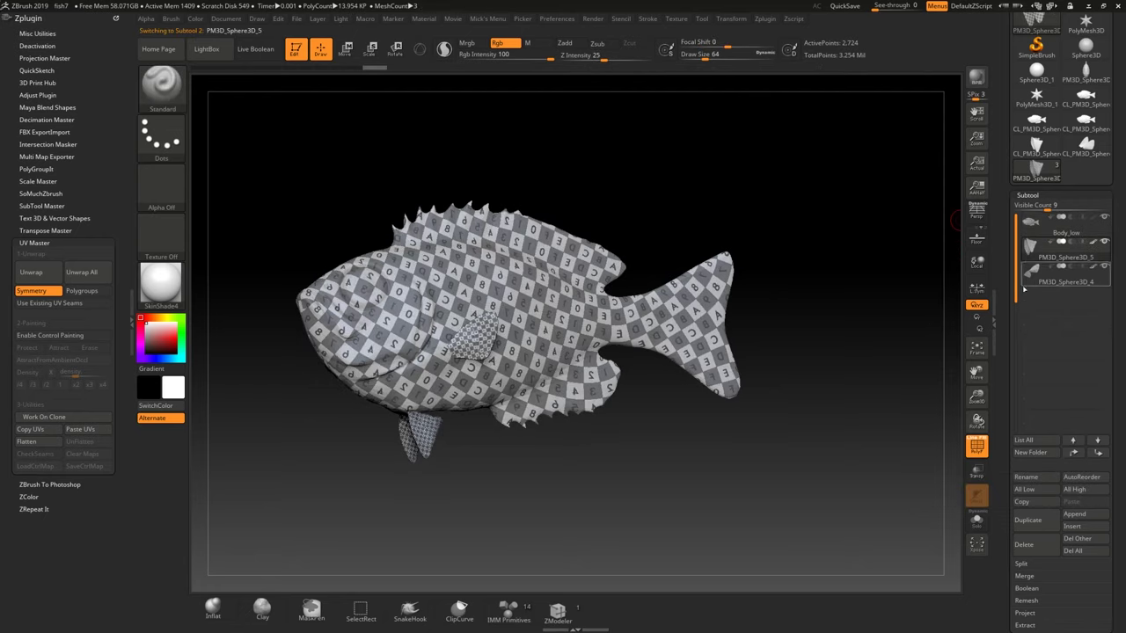
pyautogui.click(1026, 476)
pyautogui.press('BackSpace')
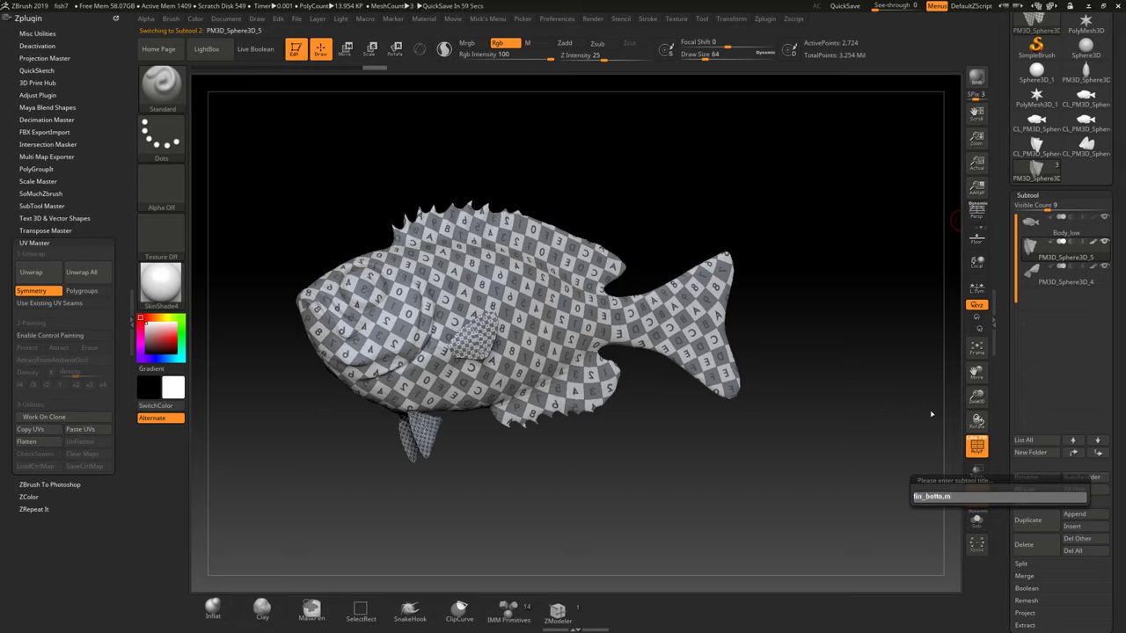
pyautogui.write('fin_bottom_low')
pyautogui.press('Return')
# Change the second subtool's name to Fin_side_low, replacing the word bottom with side.
pyautogui.press('Down')
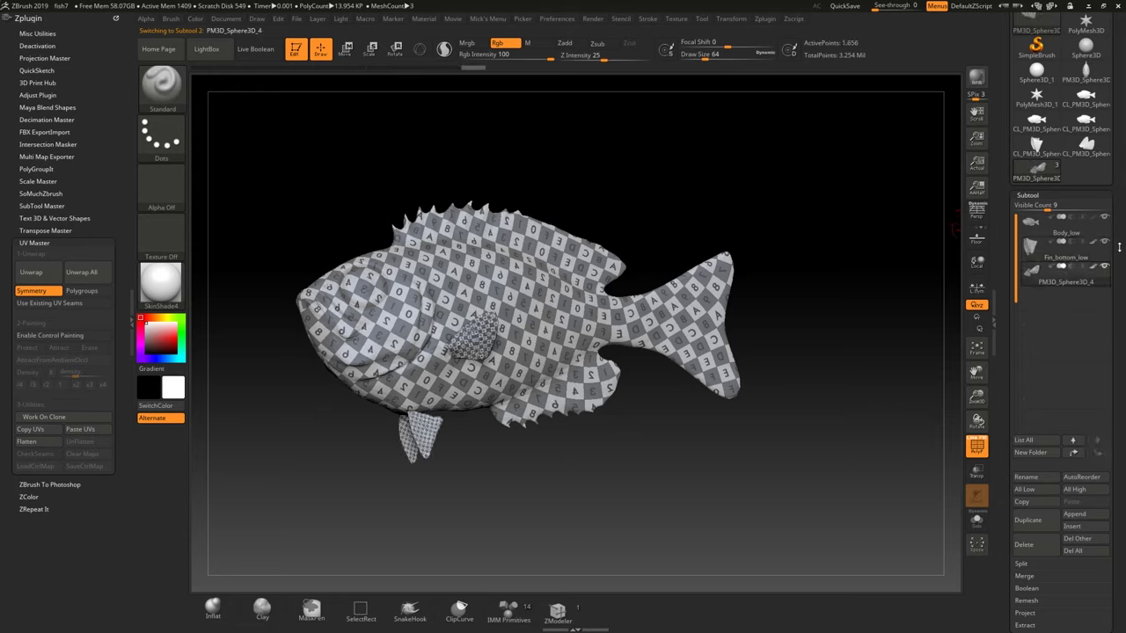
pyautogui.moveTo(1106, 245)
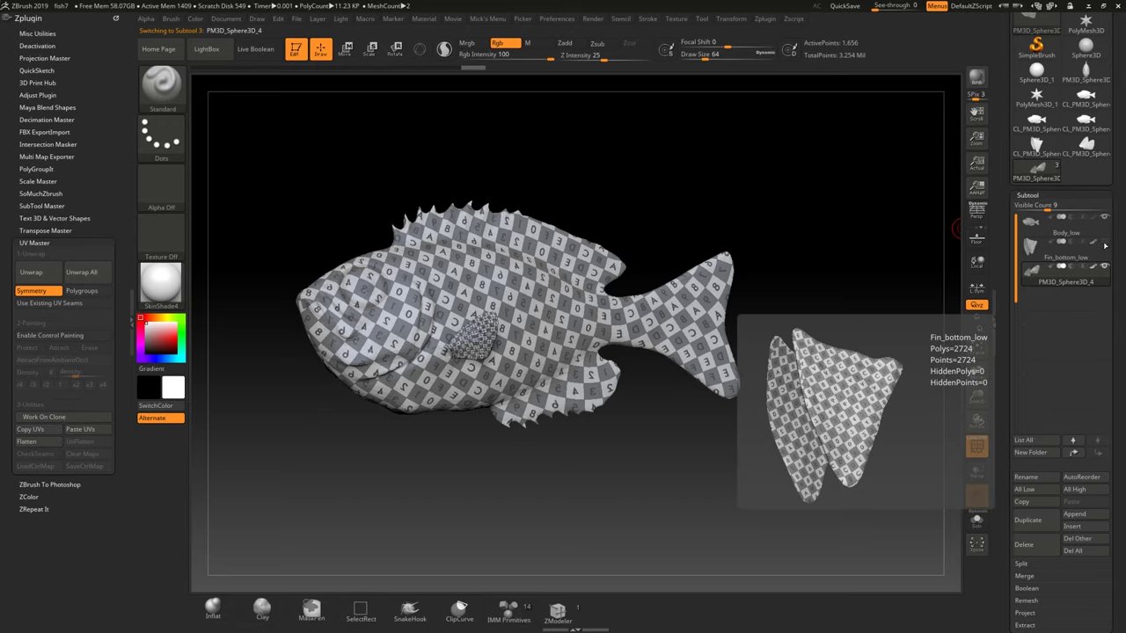
pyautogui.click(1090, 249)
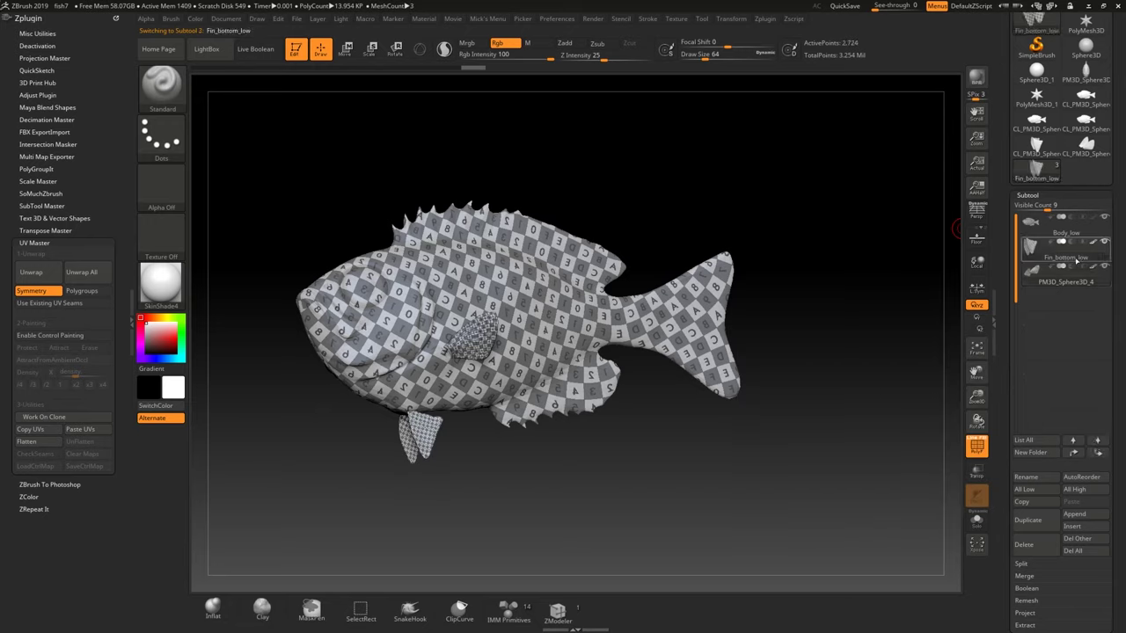
pyautogui.click(1025, 479)
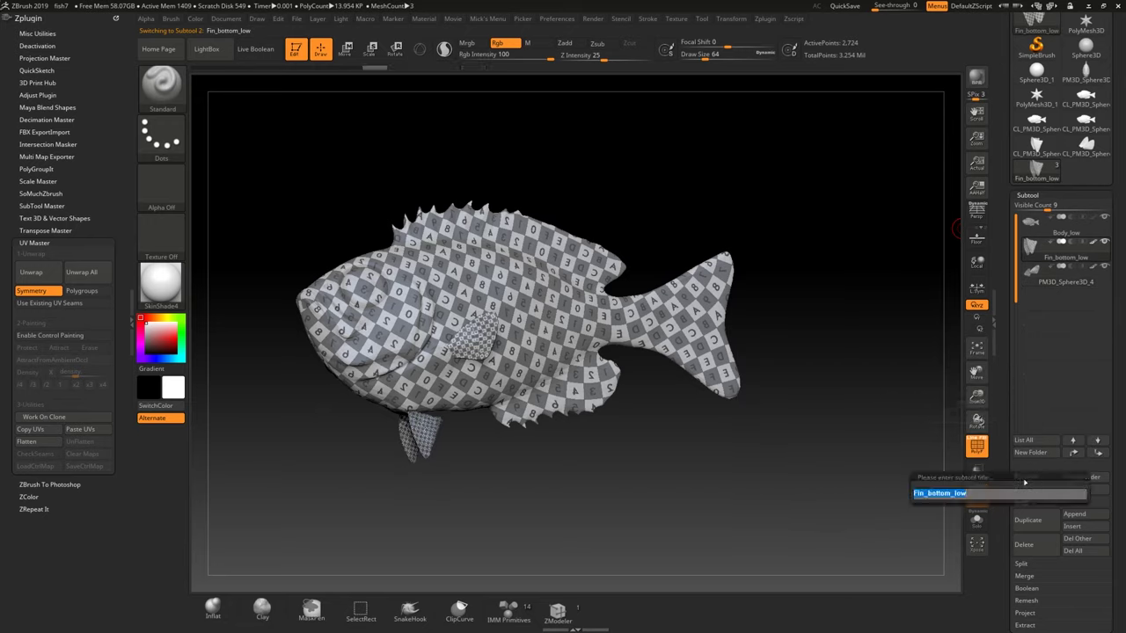
pyautogui.click(965, 495)
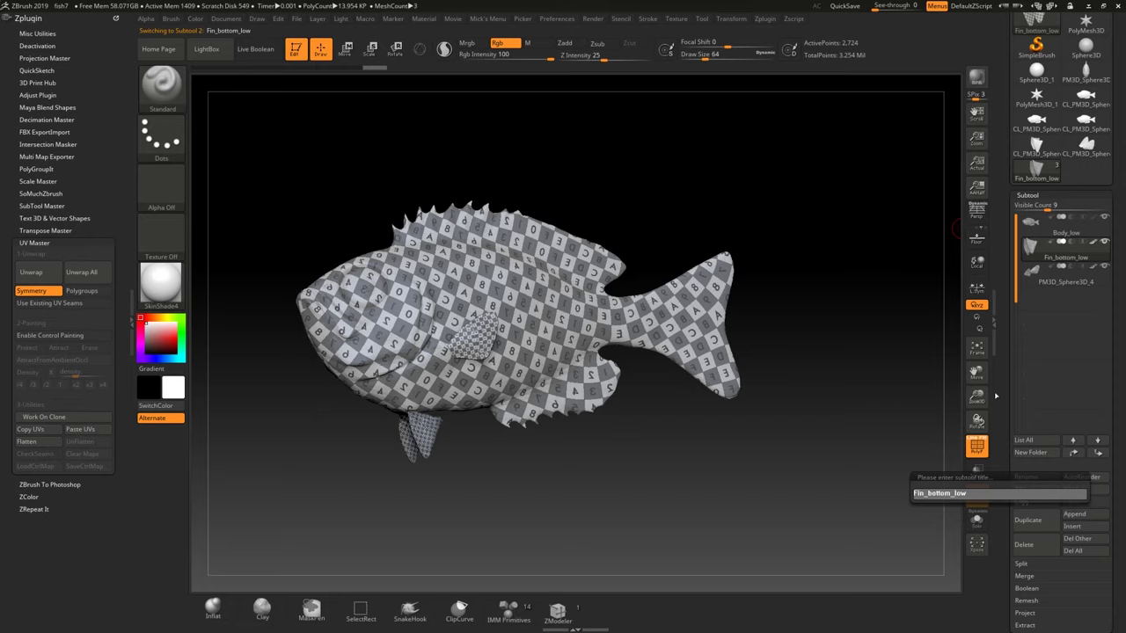
pyautogui.write('side')
pyautogui.press('Return')
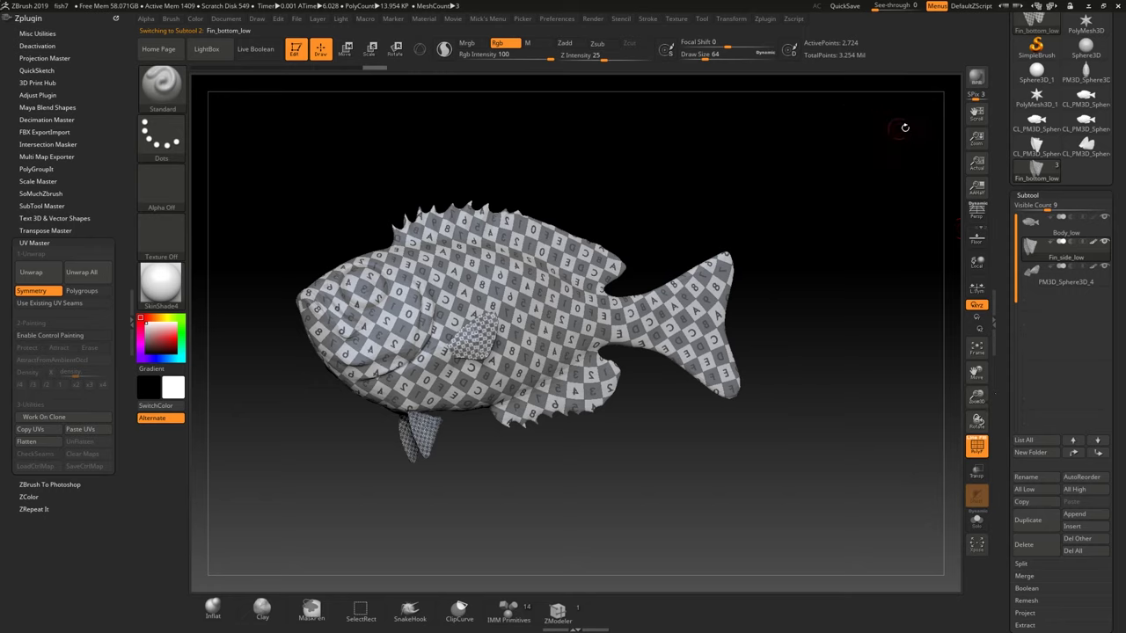
# Rename the third subtool, the pectoral fins, as Fin_bottom_low.
pyautogui.click(1031, 278)
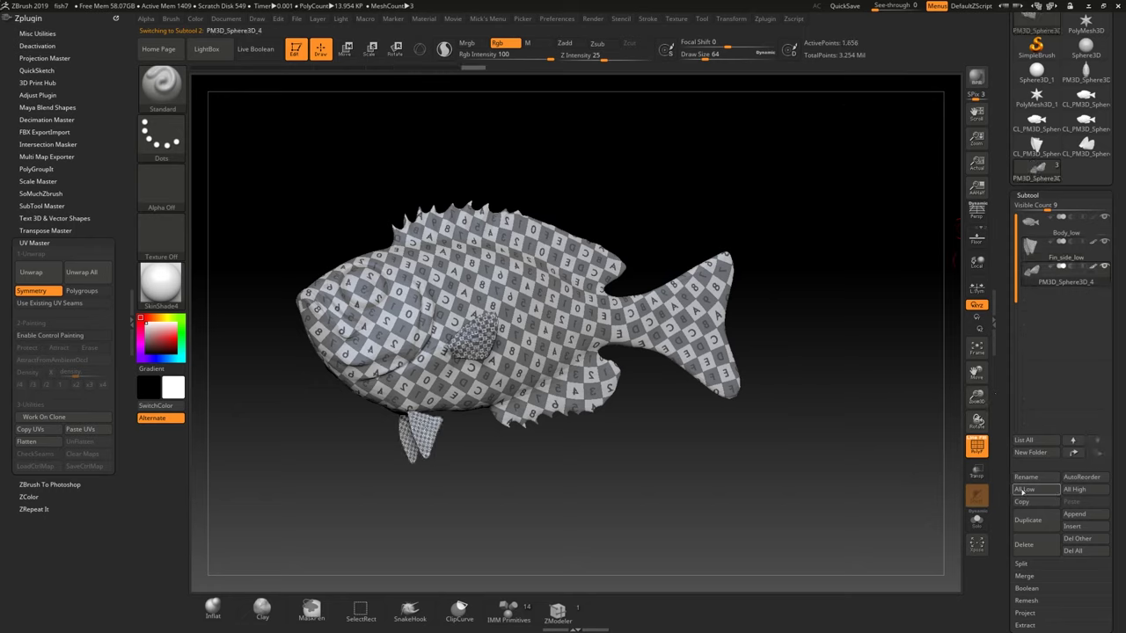
pyautogui.click(1026, 477)
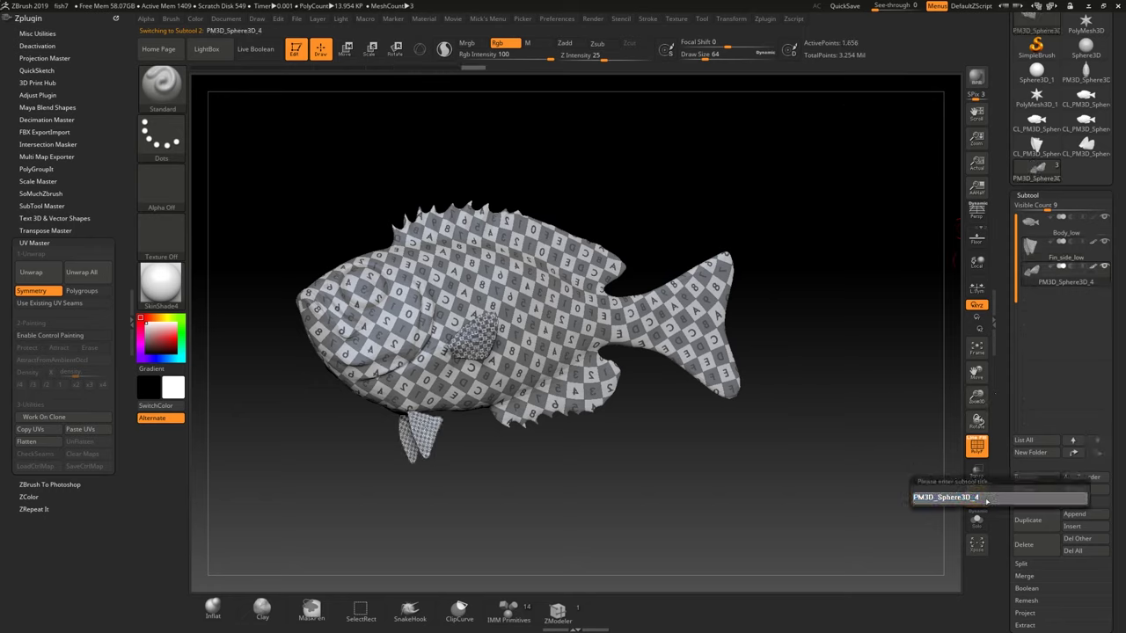
pyautogui.press('BackSpace')
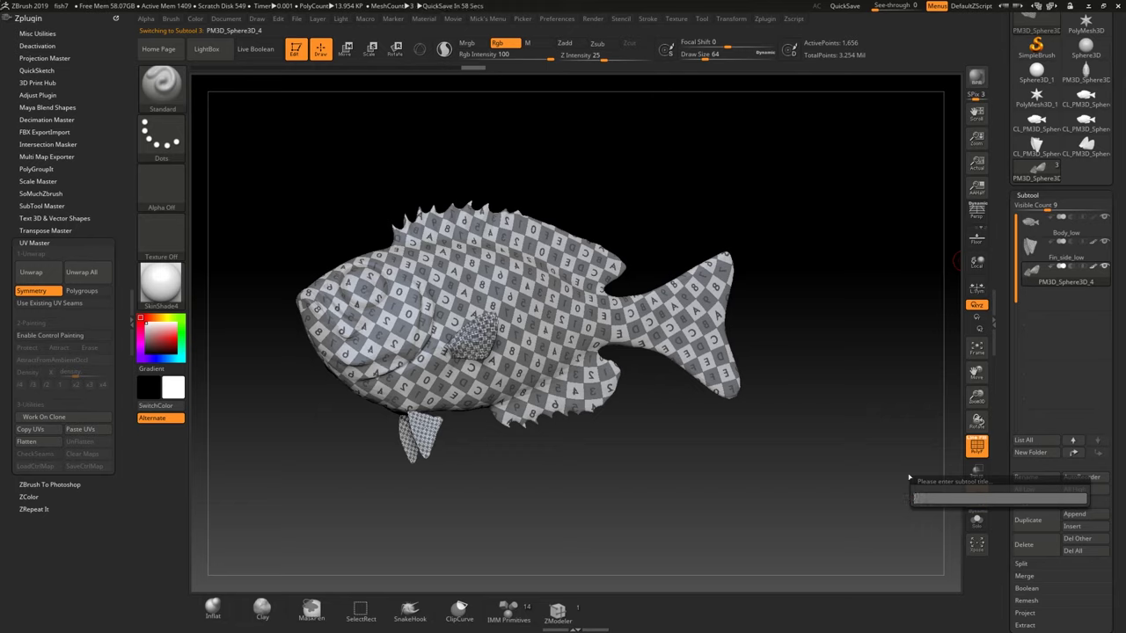
pyautogui.write('fin_fin')
pyautogui.write('tom_low')
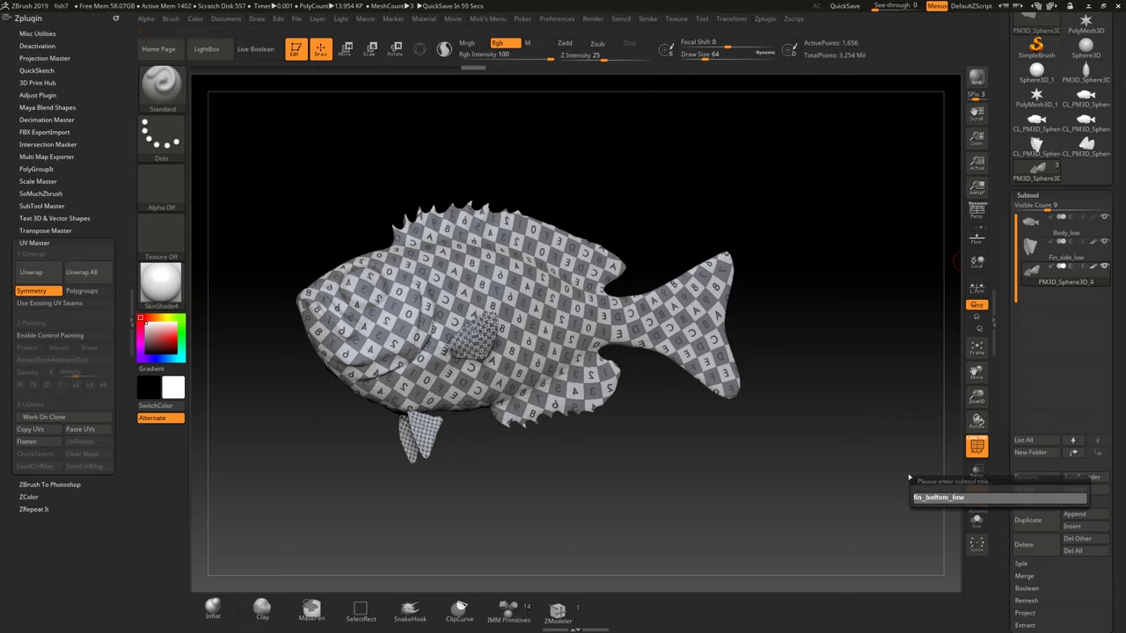
pyautogui.press('Return')
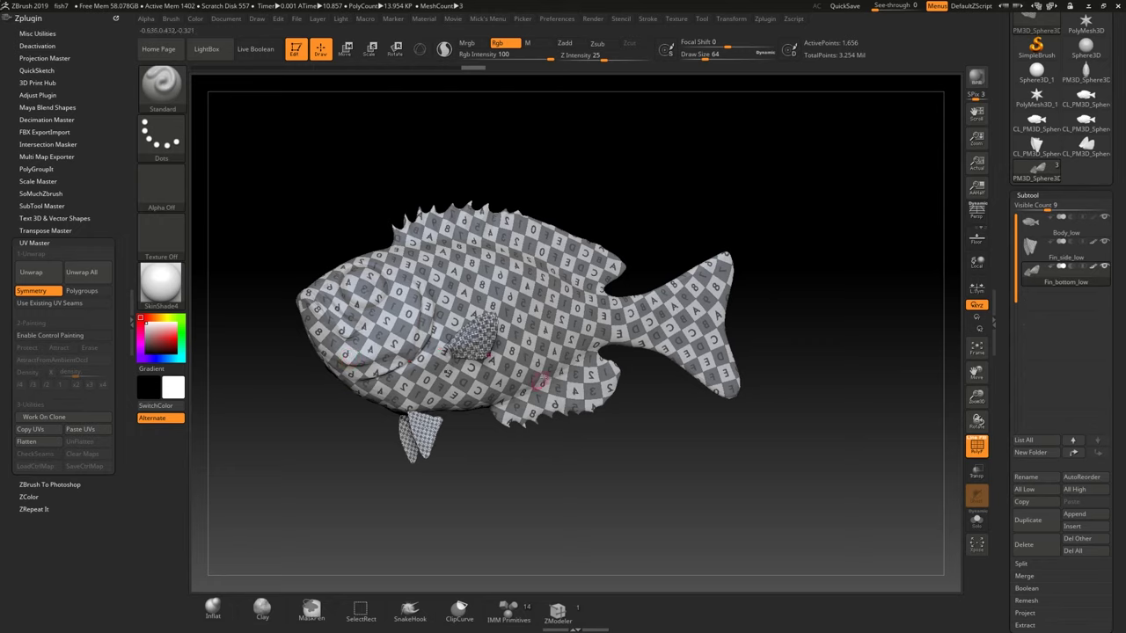
# Turn off the checker texture map on the Fin_bottom_low subtool.
pyautogui.moveTo(337, 429)
pyautogui.mouseDown()
pyautogui.moveTo(377, 456)
pyautogui.moveTo(299, 448)
pyautogui.moveTo(303, 438)
pyautogui.moveTo(344, 465)
pyautogui.moveTo(413, 465)
pyautogui.mouseUp()
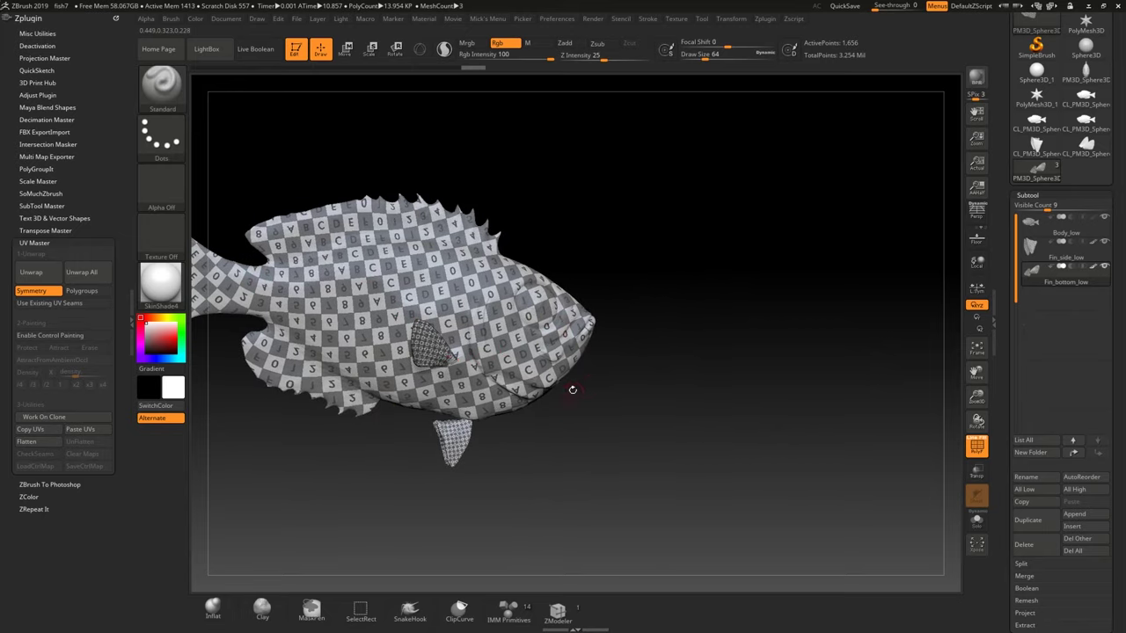
pyautogui.moveTo(572, 390); pyautogui.dragTo(431, 347)
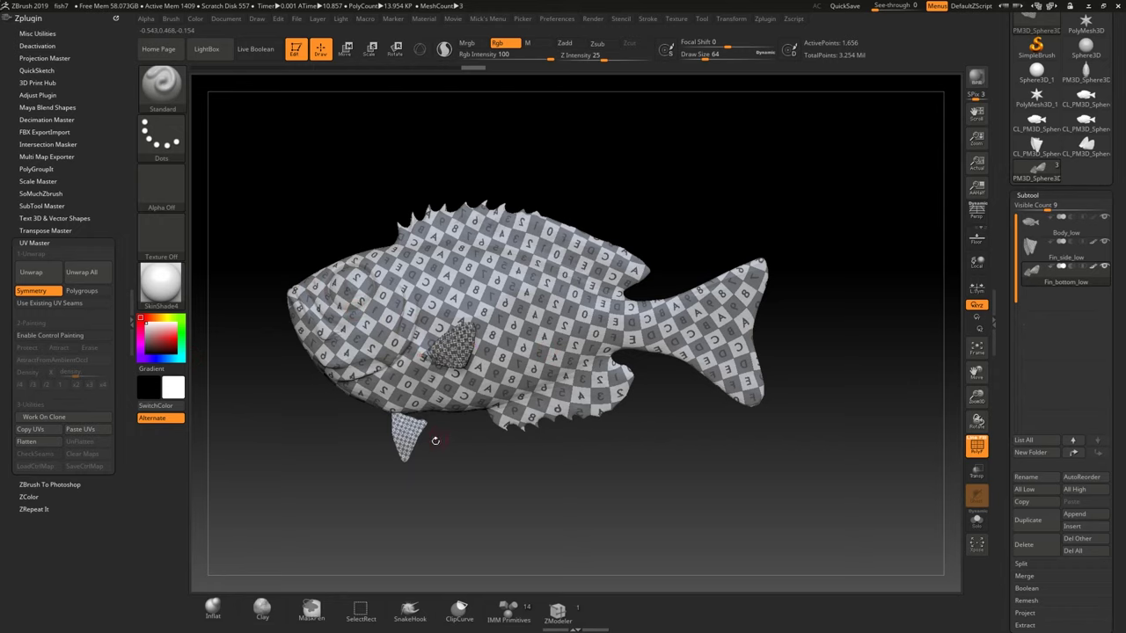
pyautogui.press('f')
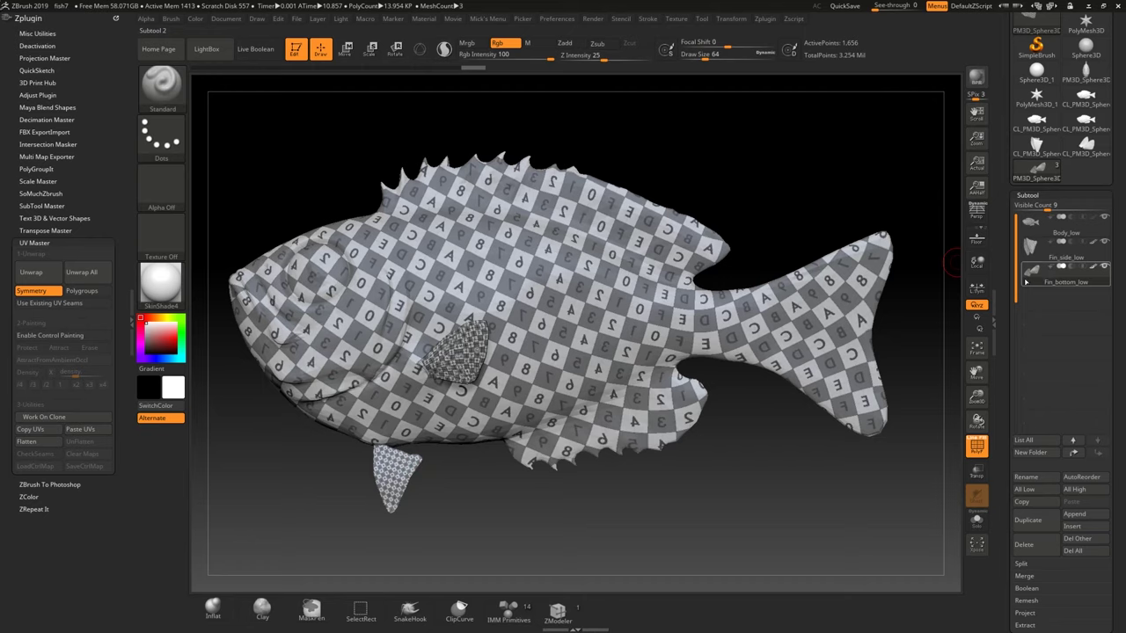
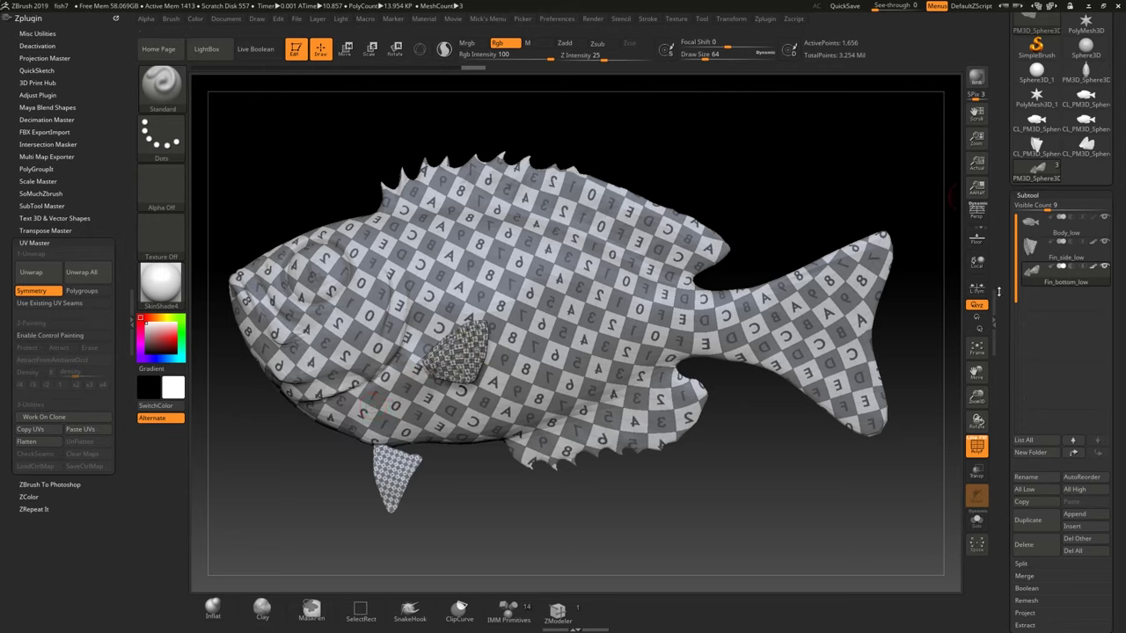
pyautogui.moveTo(1005, 567); pyautogui.dragTo(1007, 448)
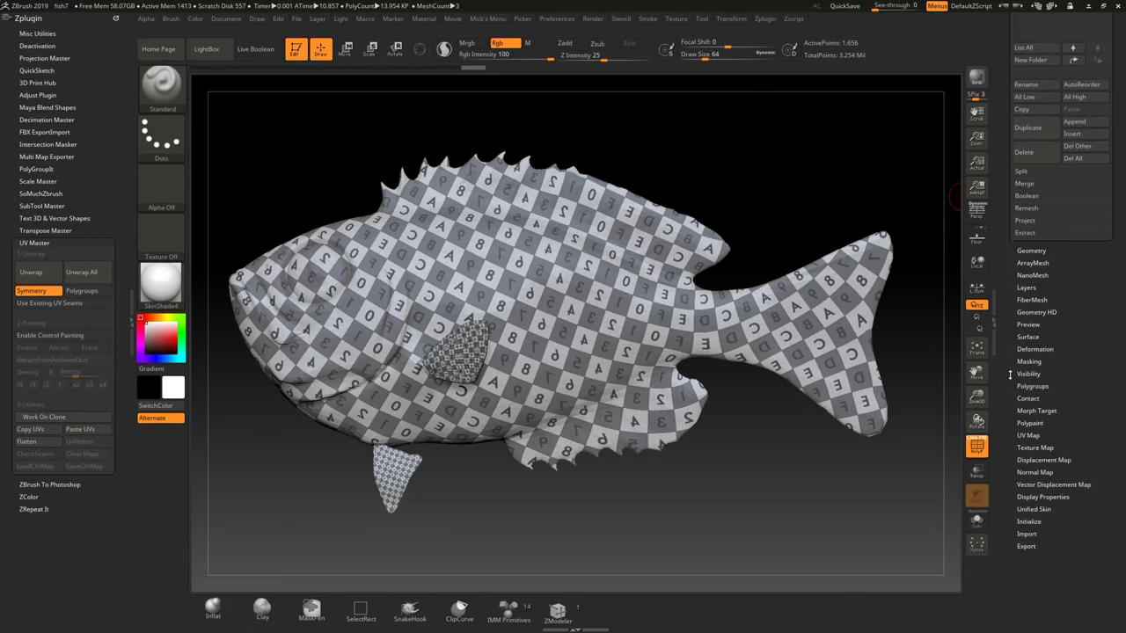
pyautogui.click(1030, 448)
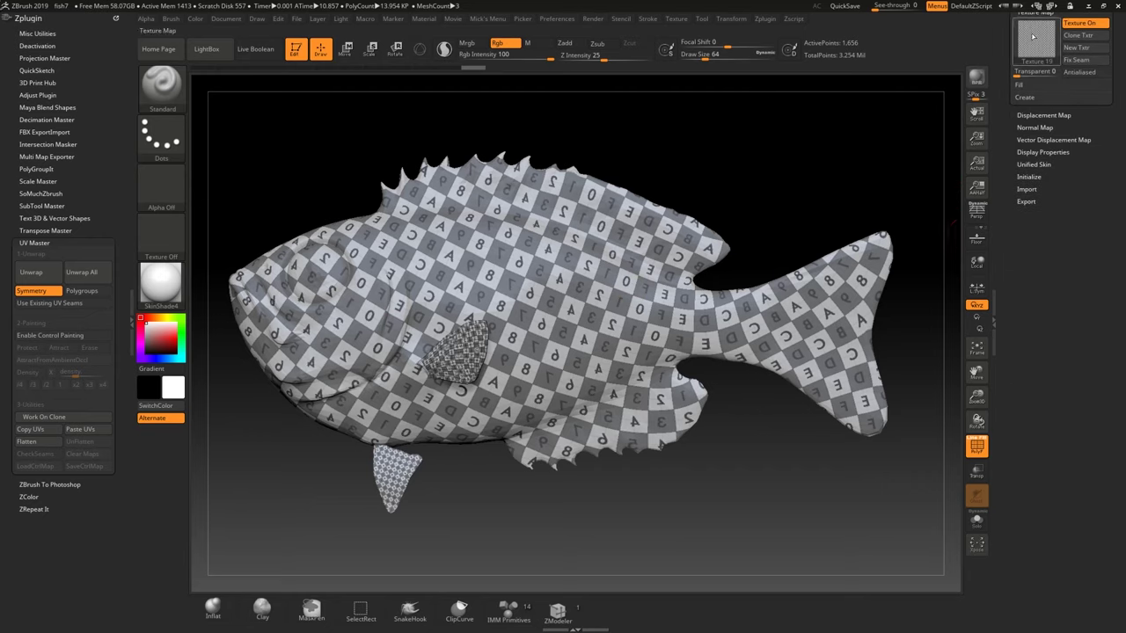
pyautogui.click(1035, 35)
pyautogui.click(578, 39)
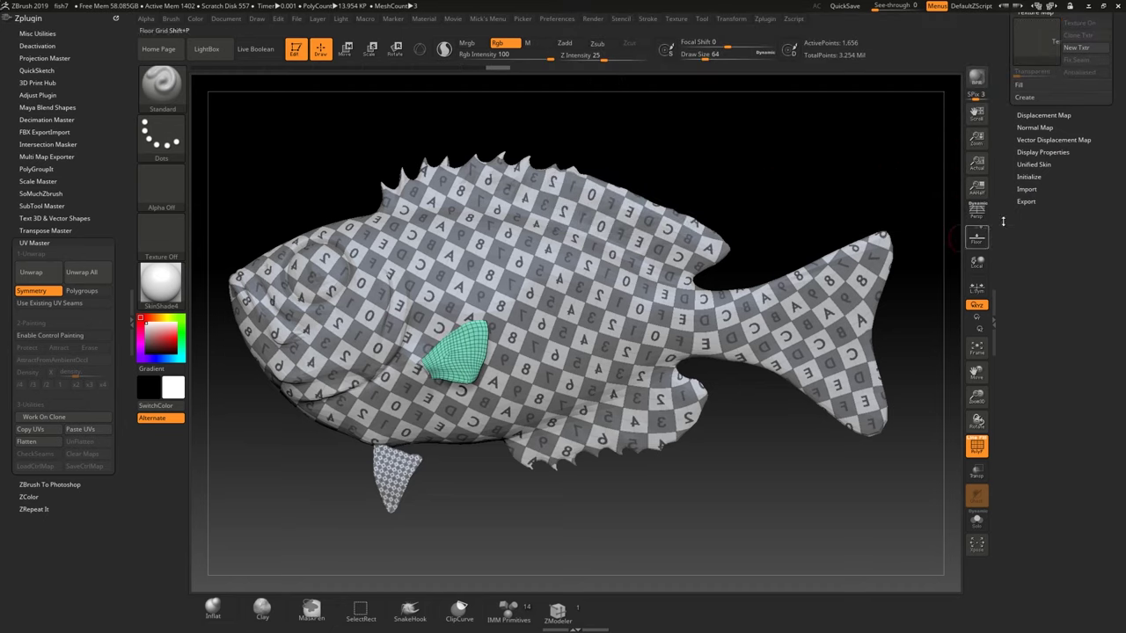
# Select the Fin_side_low subtool and set its texture map to Texture Off.
pyautogui.scroll(5, 1019, 240)
pyautogui.scroll(3, 1019, 239)
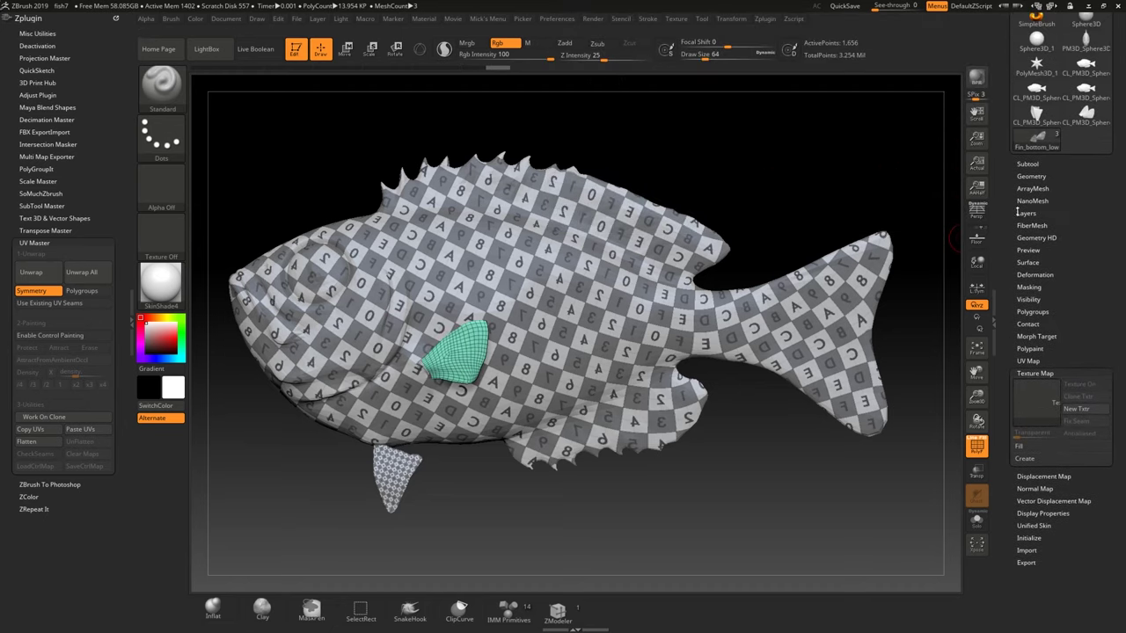
pyautogui.click(1028, 164)
pyautogui.click(1034, 218)
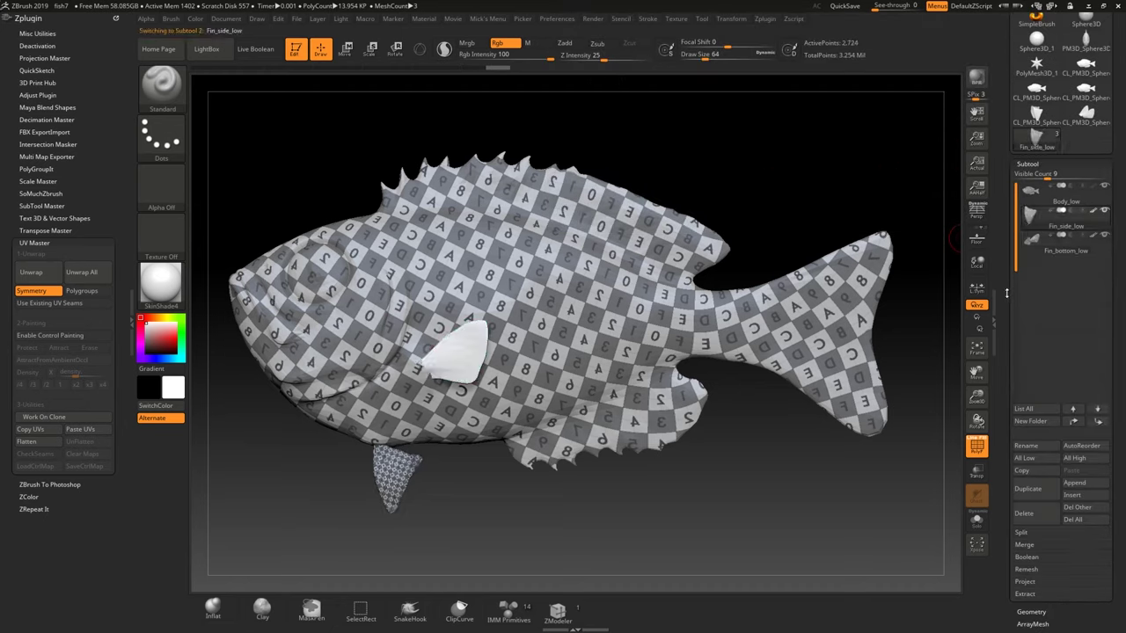
pyautogui.scroll(-2, 1010, 247)
pyautogui.scroll(-7, 1009, 247)
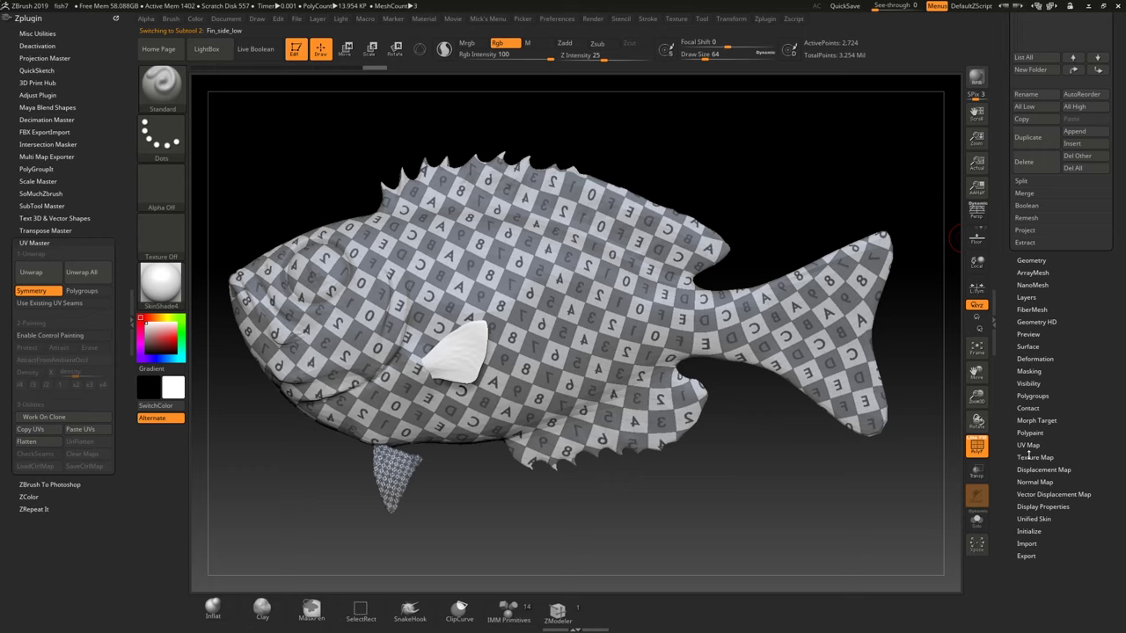
pyautogui.click(1035, 458)
pyautogui.click(1045, 51)
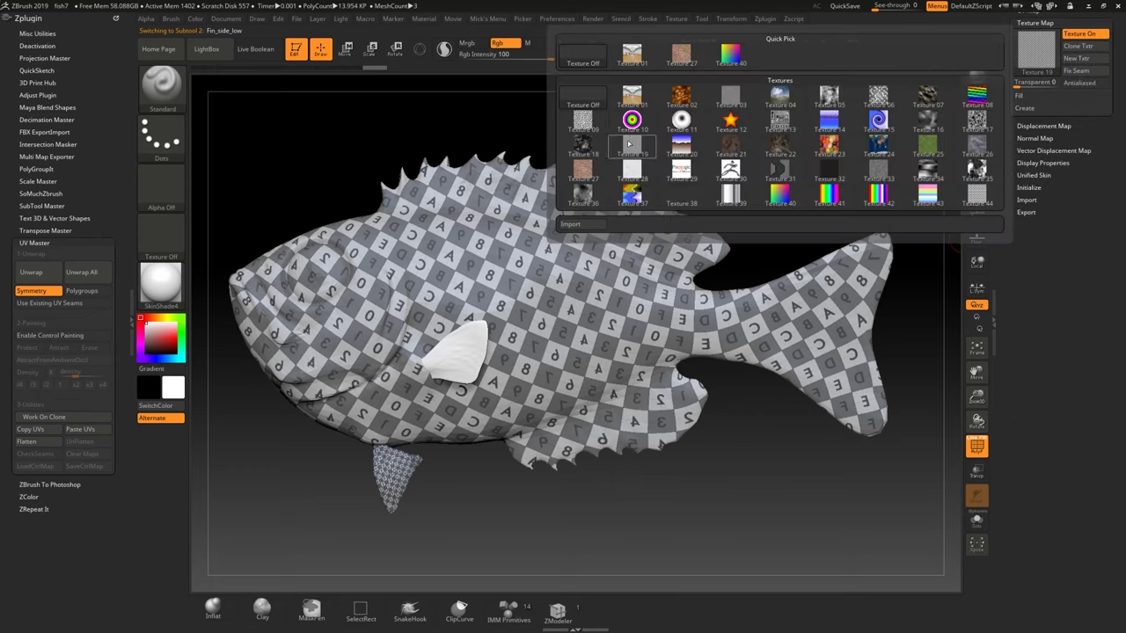
pyautogui.click(582, 97)
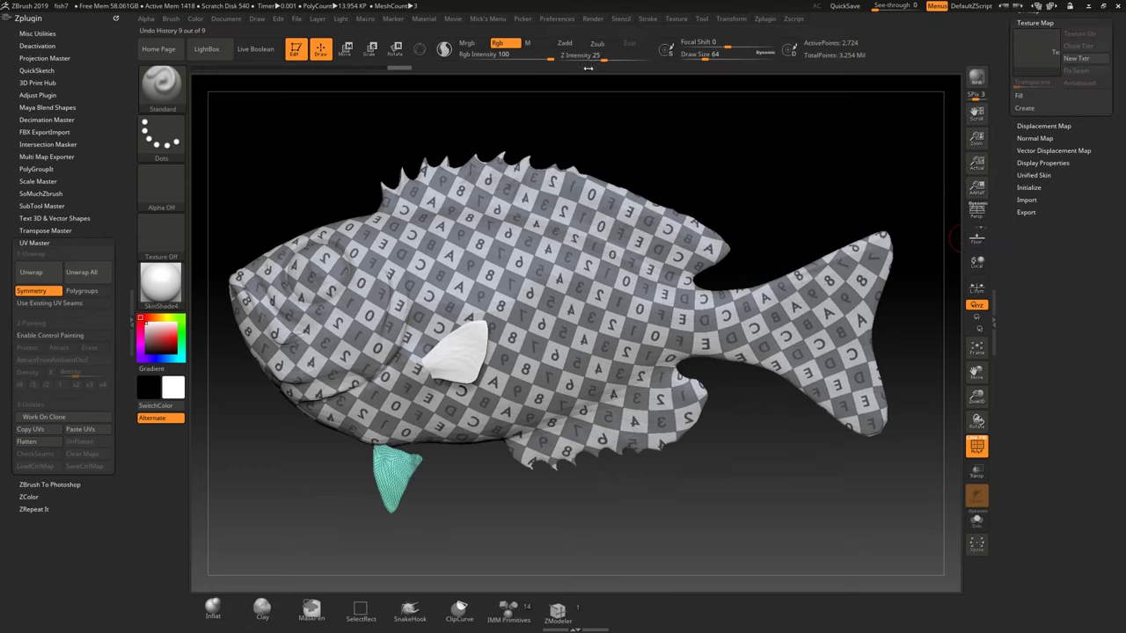
# Check the subdivision level of the Fin_side_low subtool in its geometry settings.
pyautogui.moveTo(1002, 290)
pyautogui.mouseDown()
pyautogui.moveTo(1006, 343)
pyautogui.moveTo(1006, 271)
pyautogui.mouseUp()
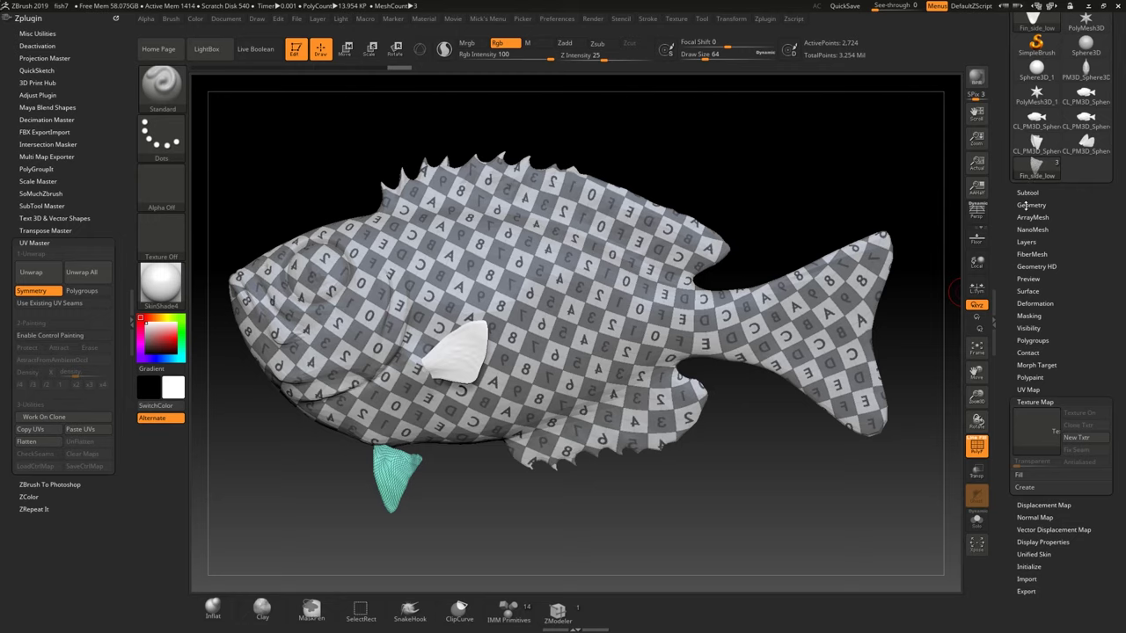
pyautogui.click(1026, 205)
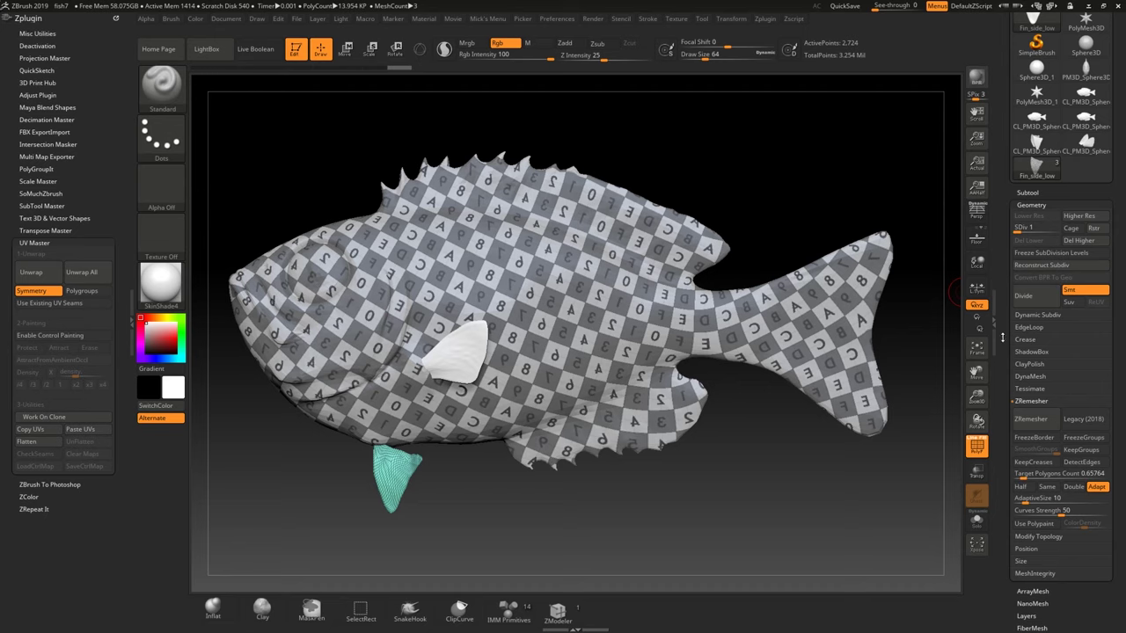
pyautogui.click(1027, 191)
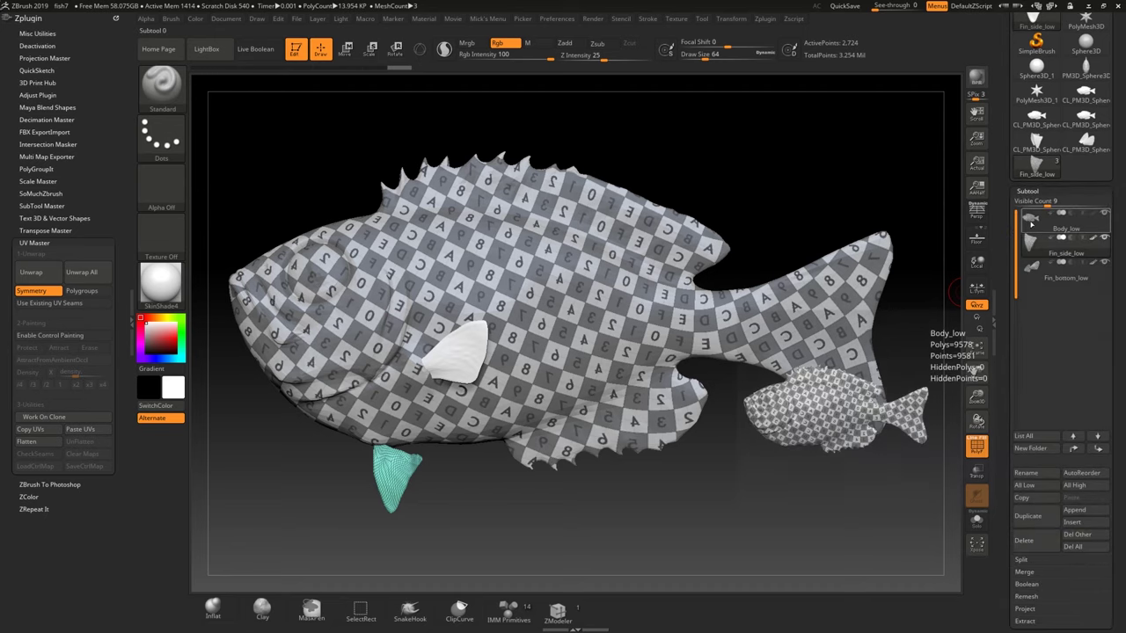
# Select the Body_low subtool and set its texture map to Texture Off.
pyautogui.click(1032, 223)
pyautogui.scroll(-5, 1011, 249)
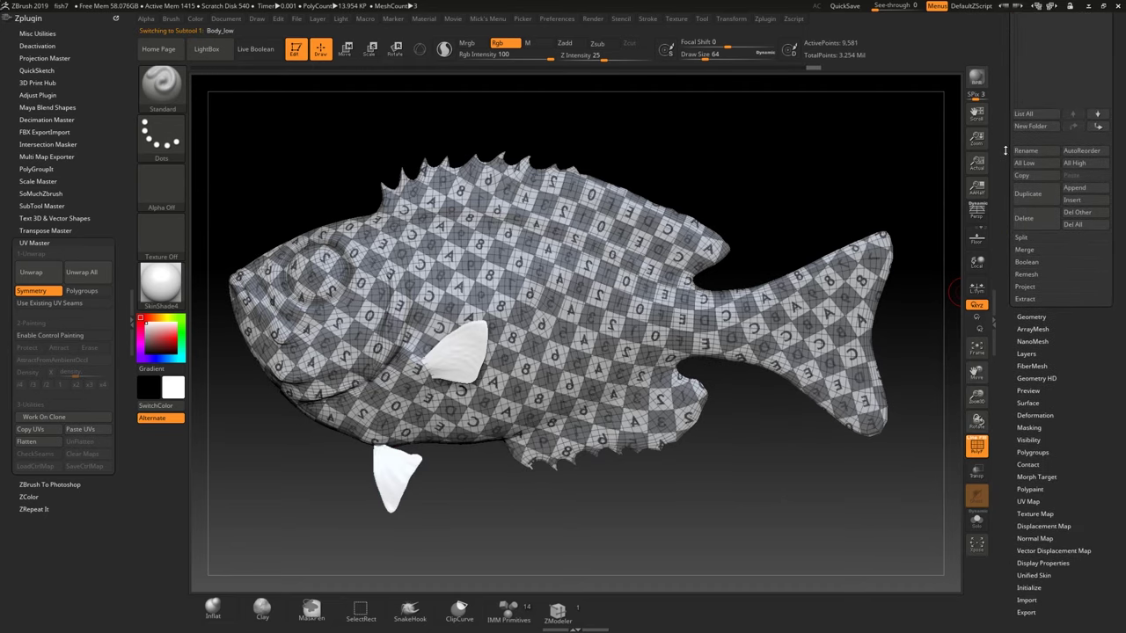
pyautogui.click(1025, 518)
pyautogui.click(1036, 110)
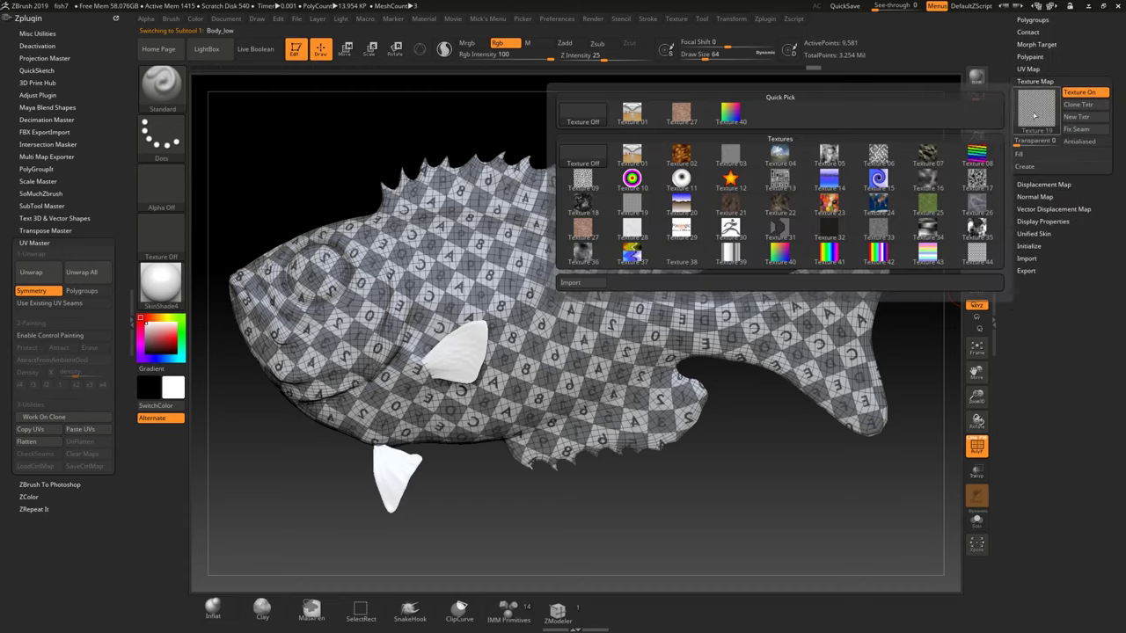
pyautogui.click(564, 124)
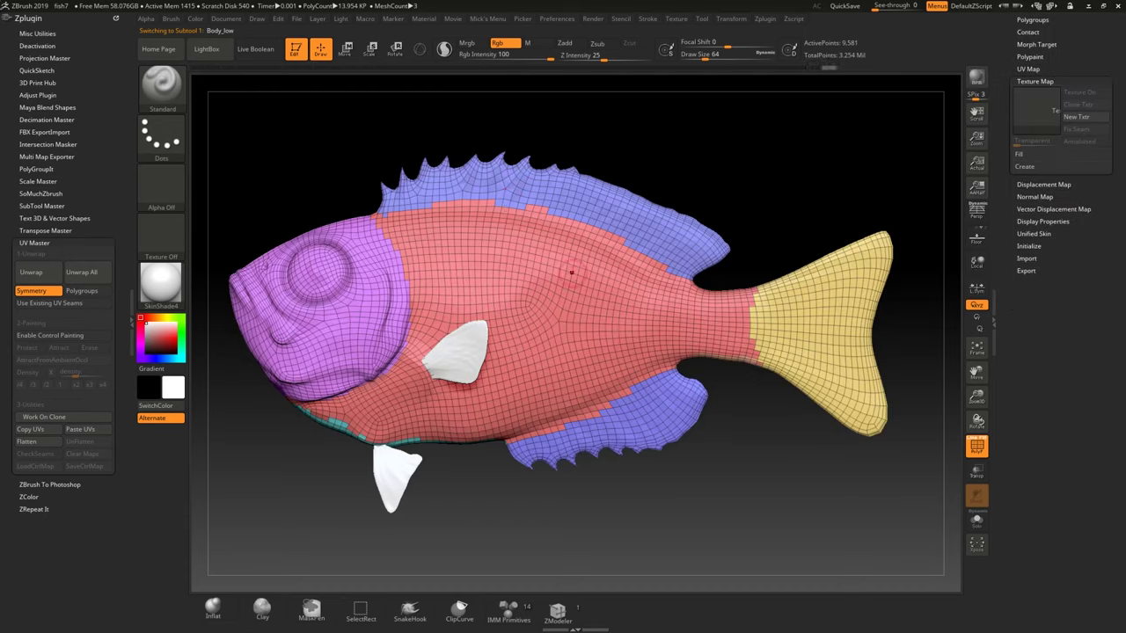
# Hide the polyframe wireframe and switch the material to MatCap Red Wax.
pyautogui.click(976, 447)
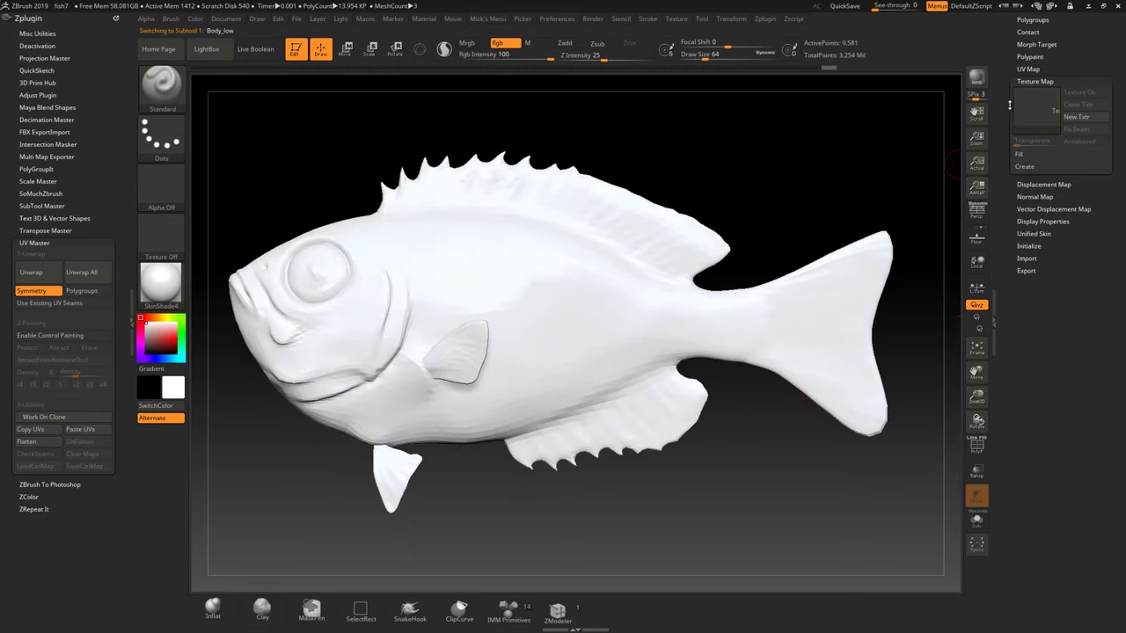
pyautogui.scroll(1, 1010, 105)
pyautogui.click(160, 281)
pyautogui.click(223, 271)
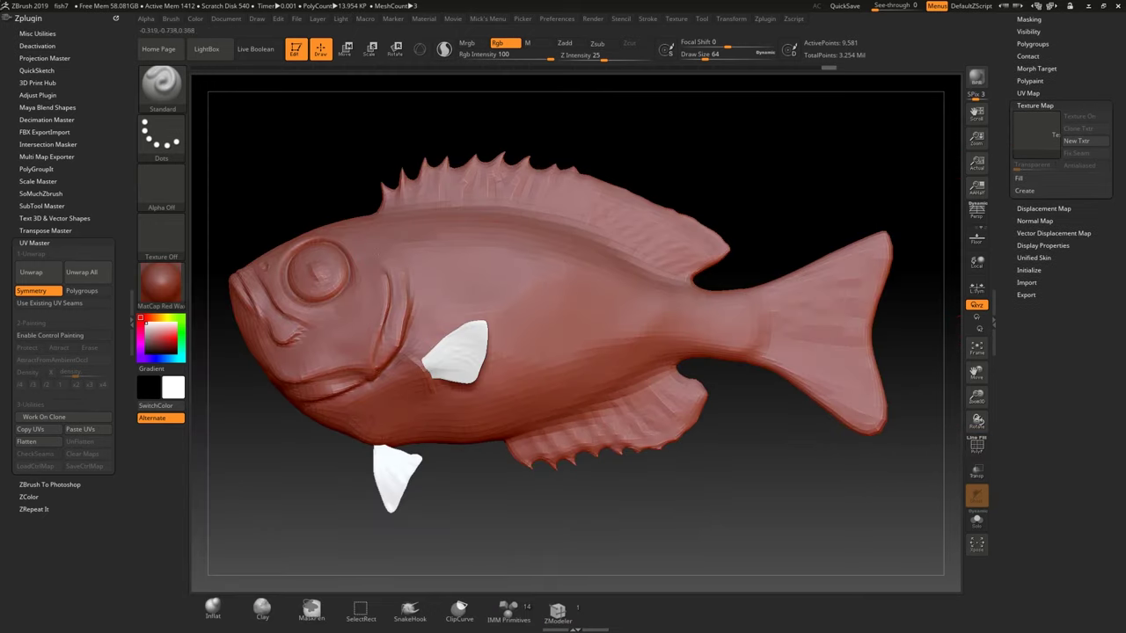
# Switch to the Fin_side_low subtool and back to Body_low to refresh the fins' material, and examine the fish.
pyautogui.scroll(5, 1038, 221)
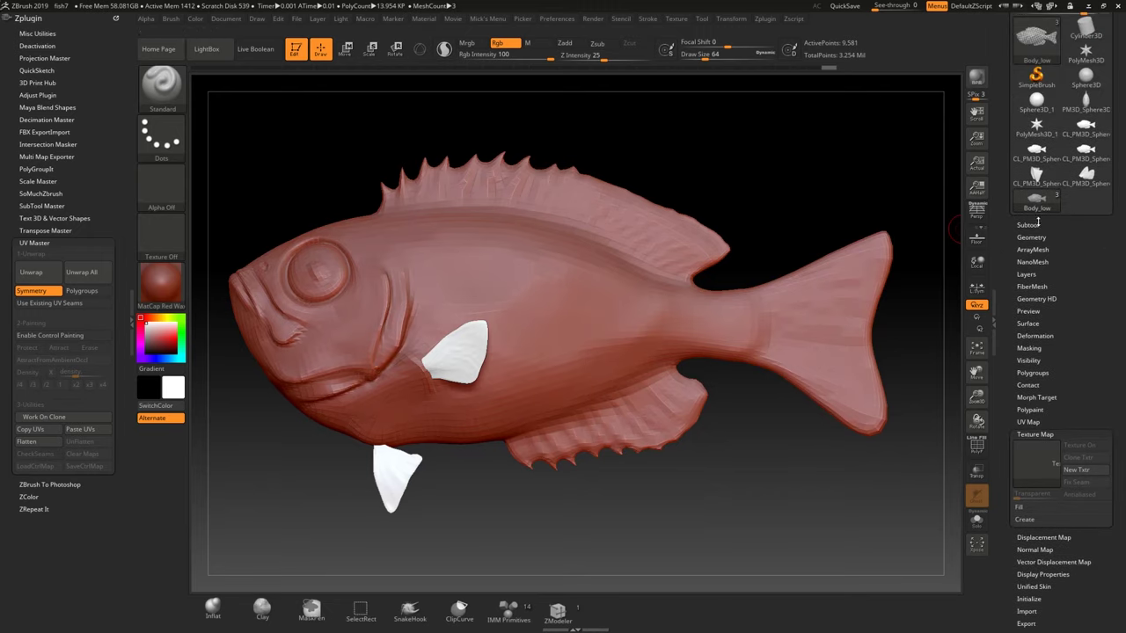
pyautogui.click(1028, 225)
pyautogui.click(1091, 280)
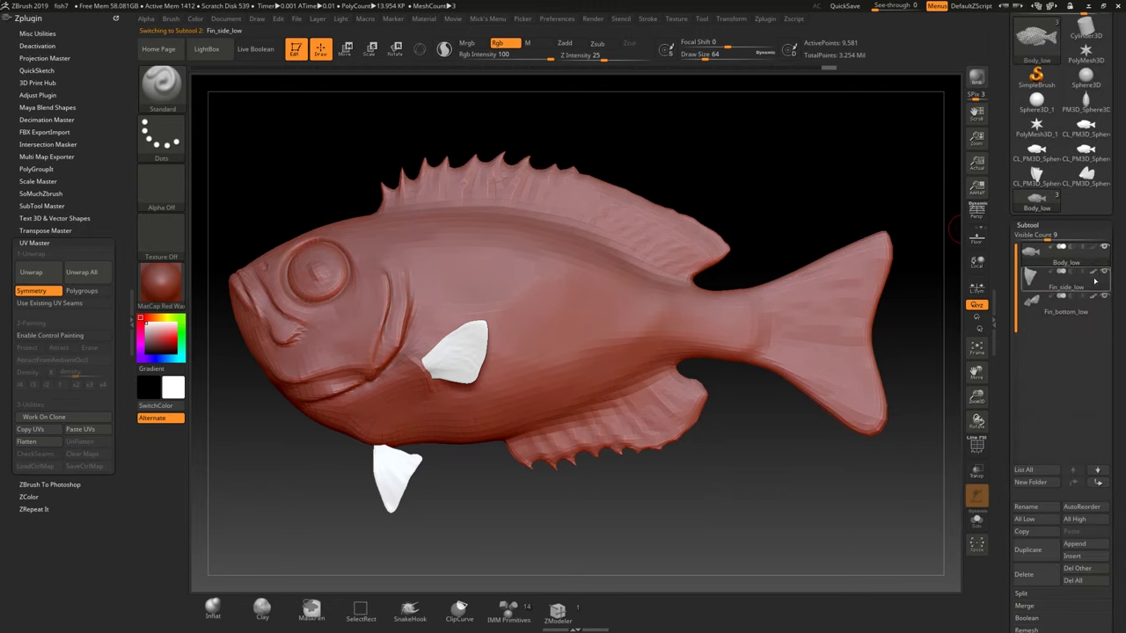
pyautogui.click(1052, 255)
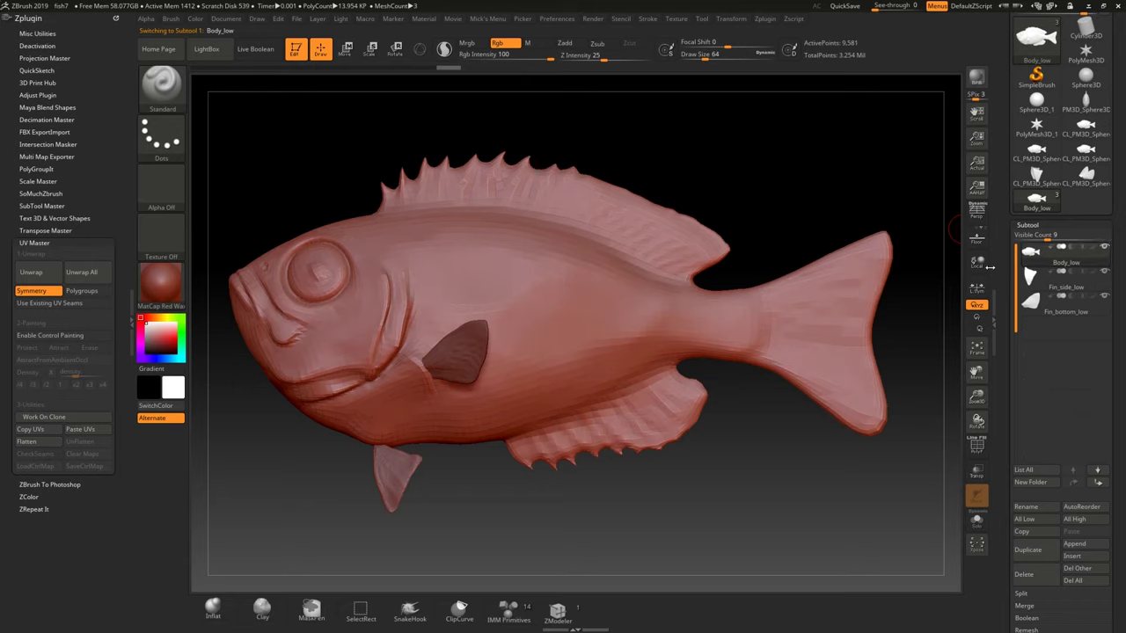
pyautogui.moveTo(442, 323); pyautogui.dragTo(482, 333, button='right')
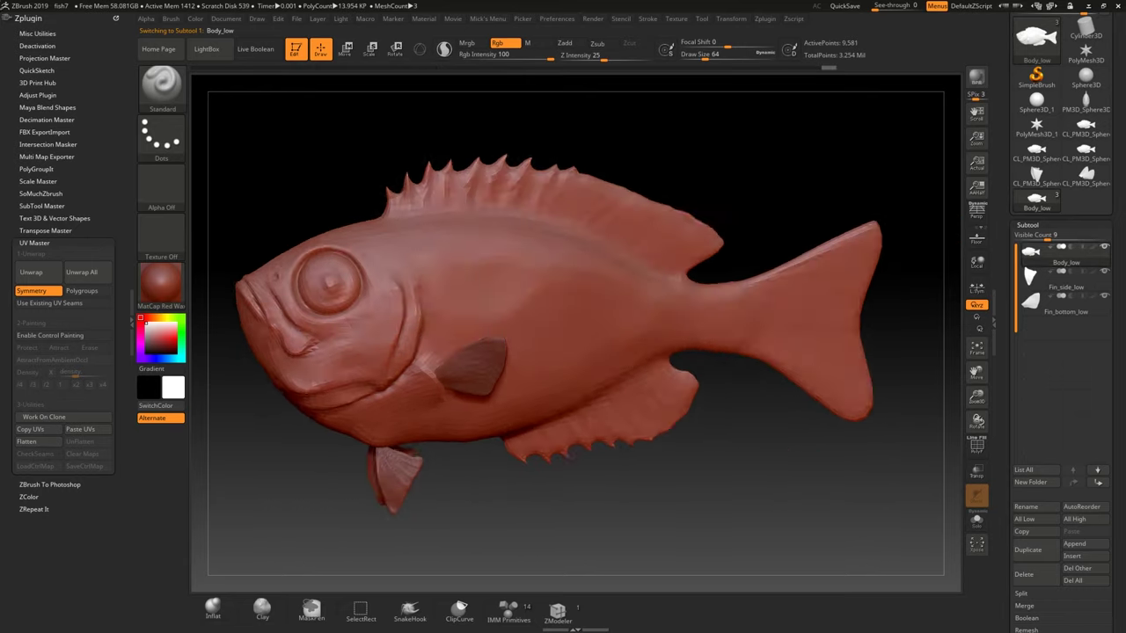
pyautogui.moveTo(423, 327); pyautogui.dragTo(508, 216)
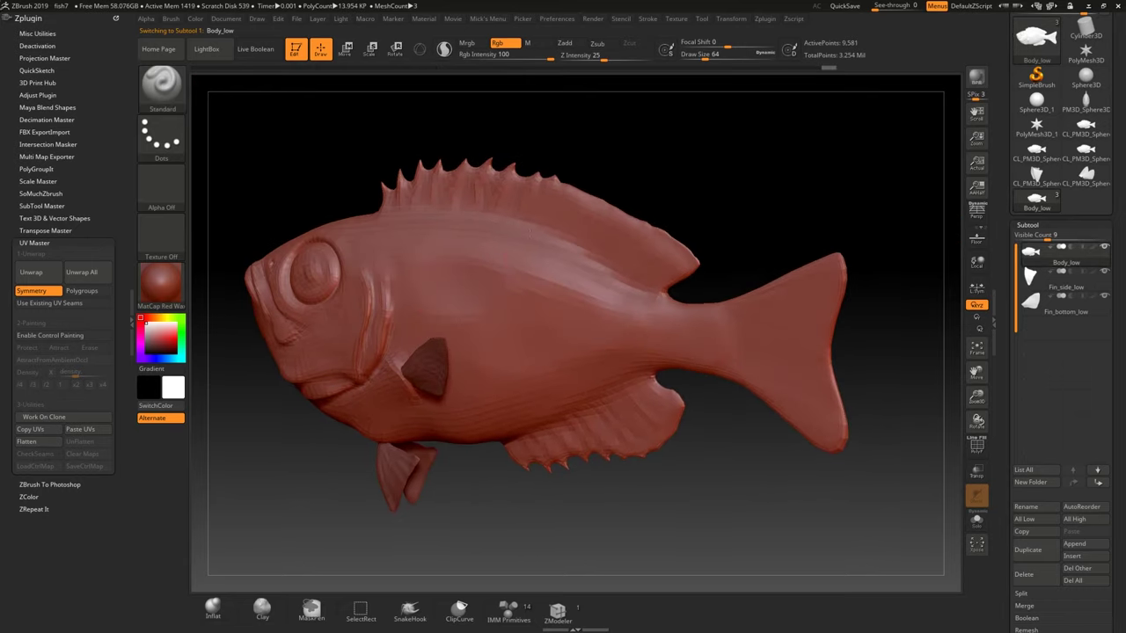
pyautogui.moveTo(441, 304); pyautogui.dragTo(518, 299, button='right')
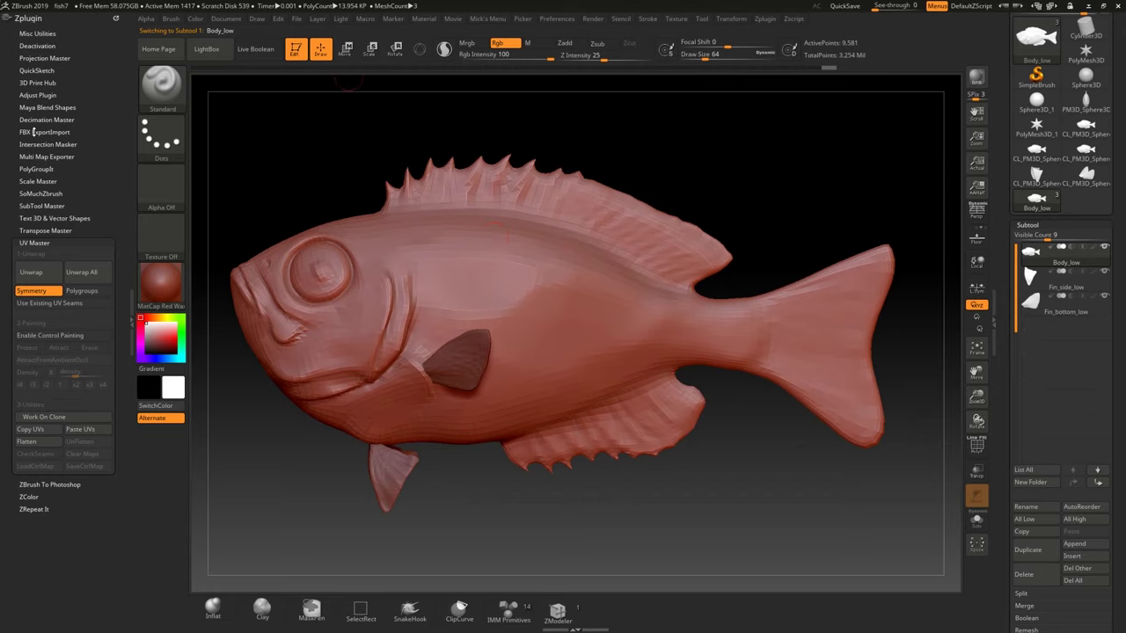
# Start an FBX export of the visible subtools and create and open a folder named tutorial inside fish7.
pyautogui.click(36, 132)
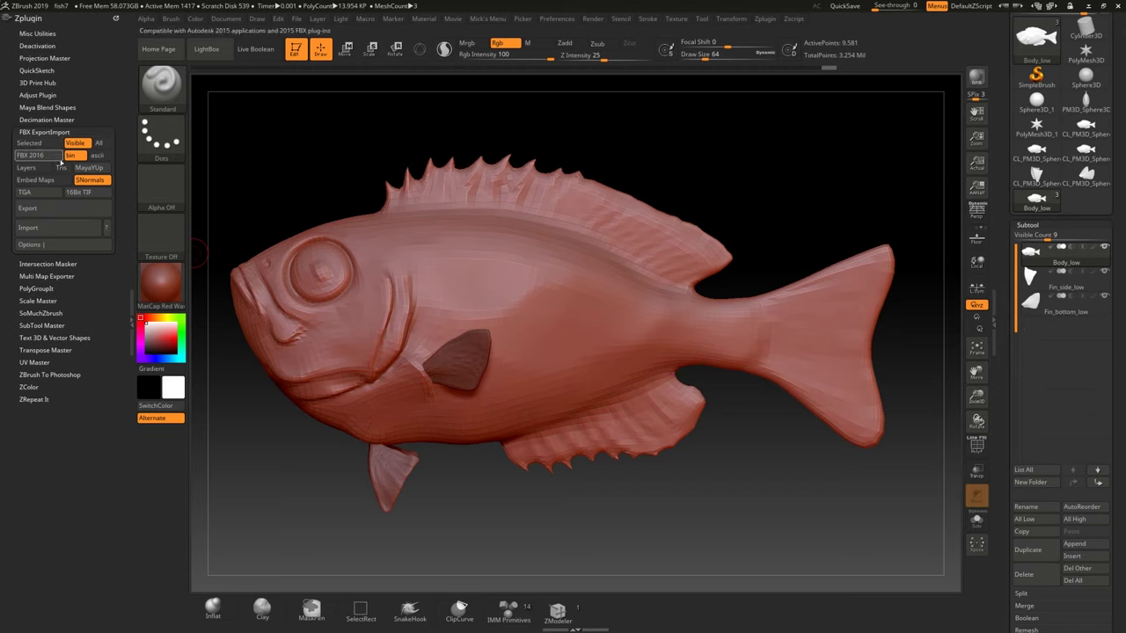
pyautogui.click(73, 246)
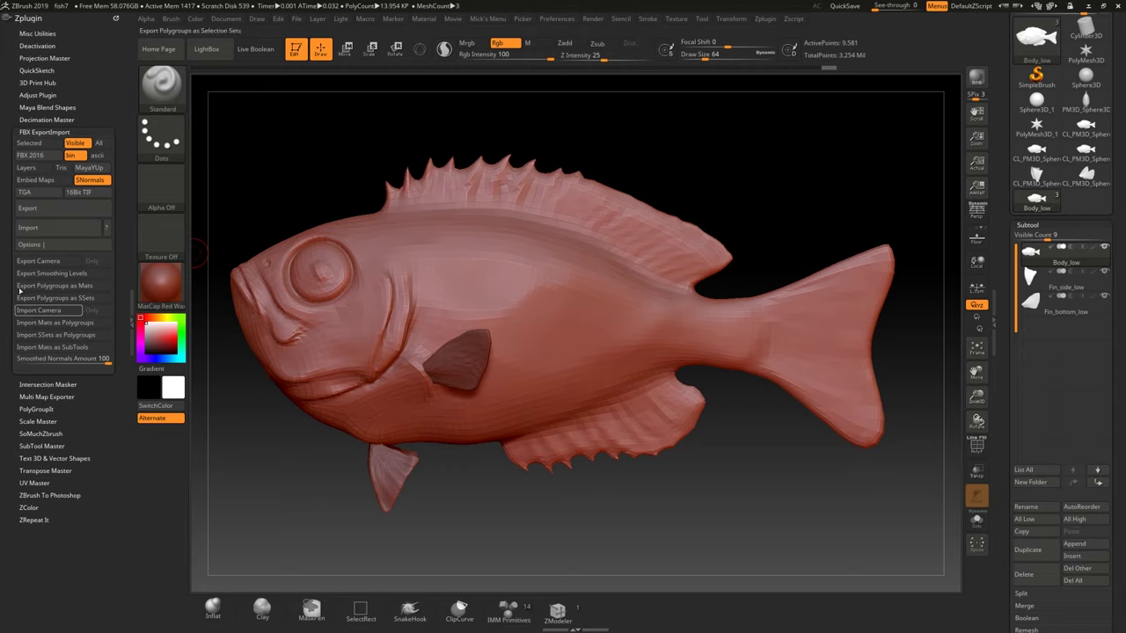
pyautogui.click(33, 210)
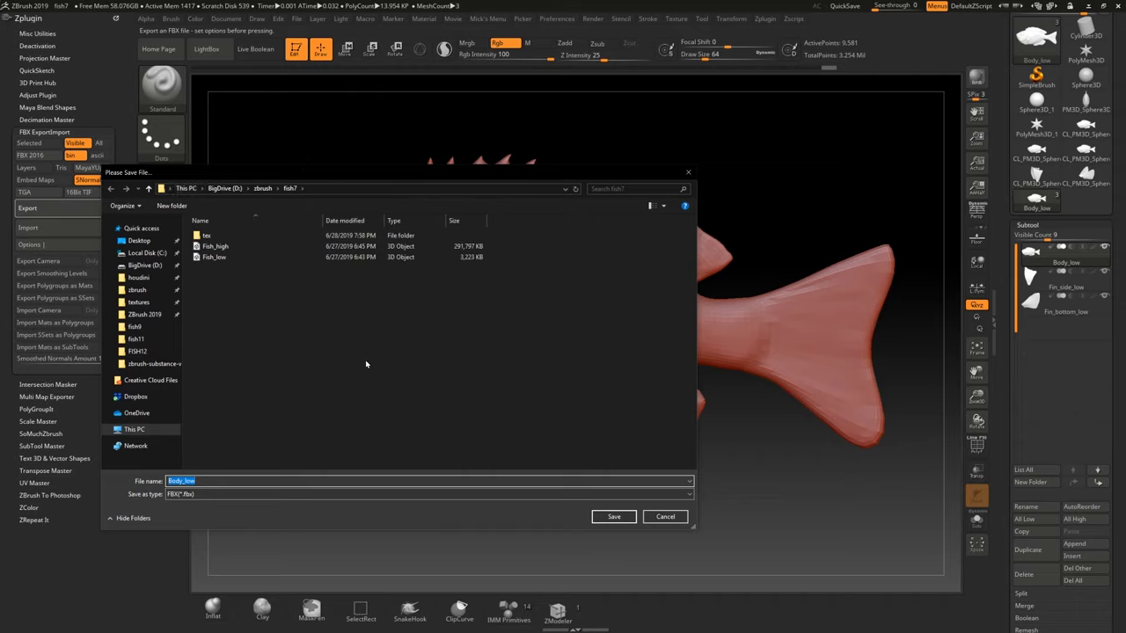
pyautogui.rightClick(342, 356)
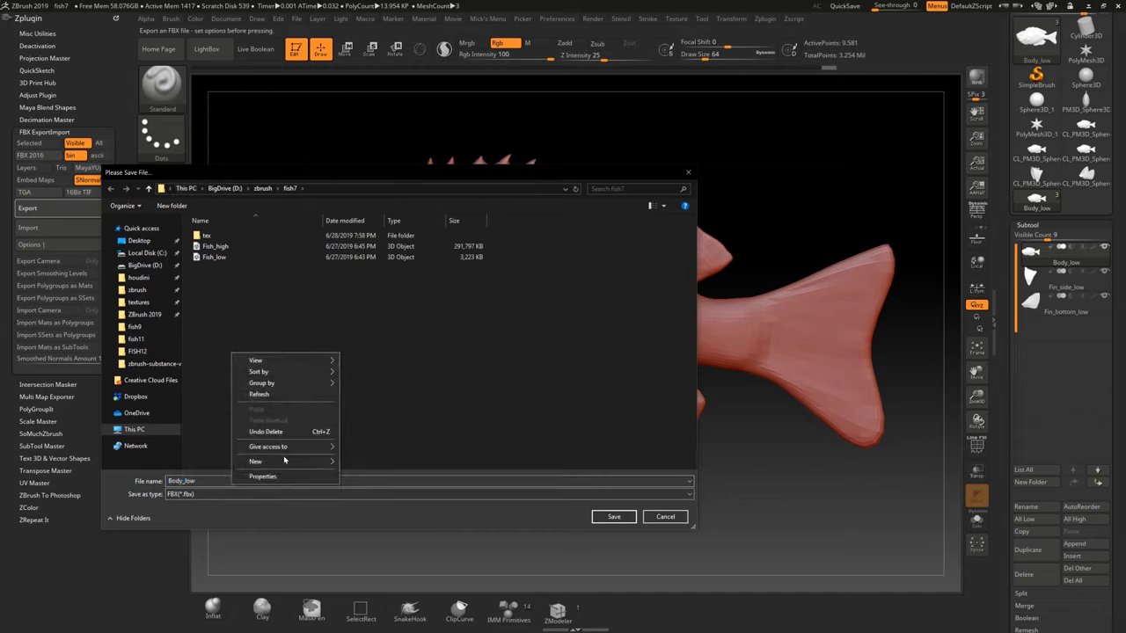
pyautogui.moveTo(291, 461)
pyautogui.click(368, 462)
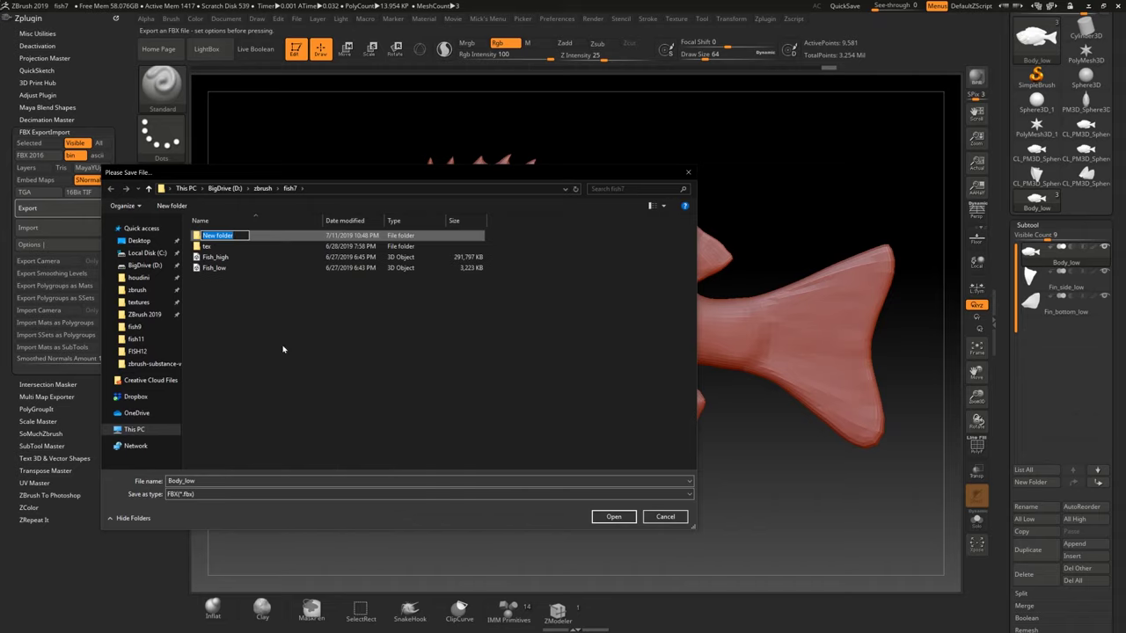
pyautogui.write('tutorial')
pyautogui.press('Return')
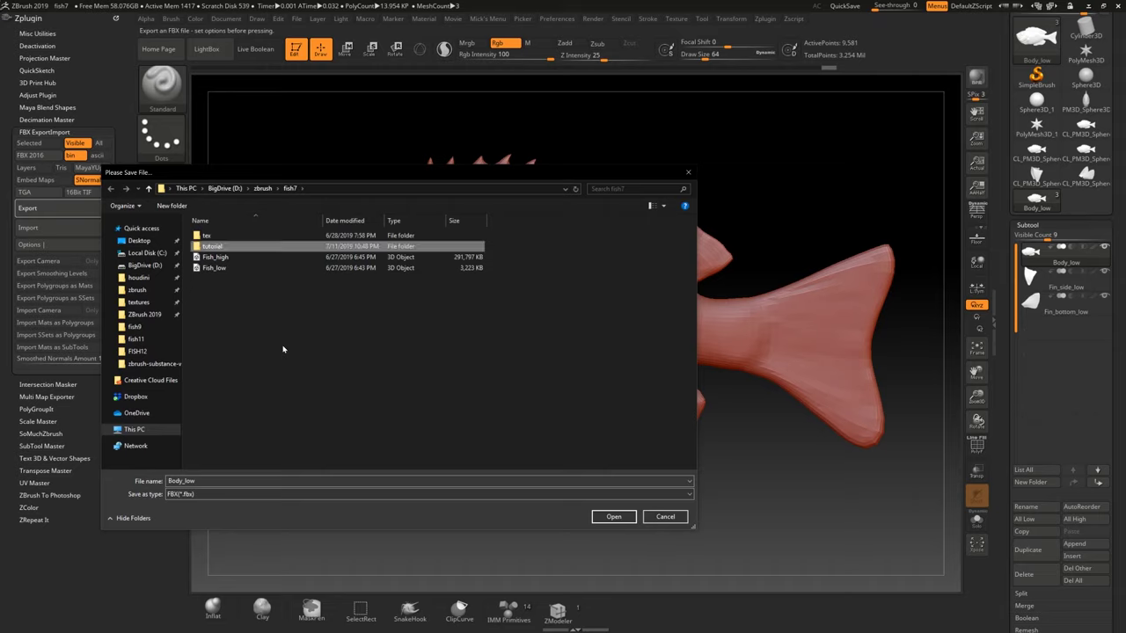
pyautogui.doubleClick(203, 247)
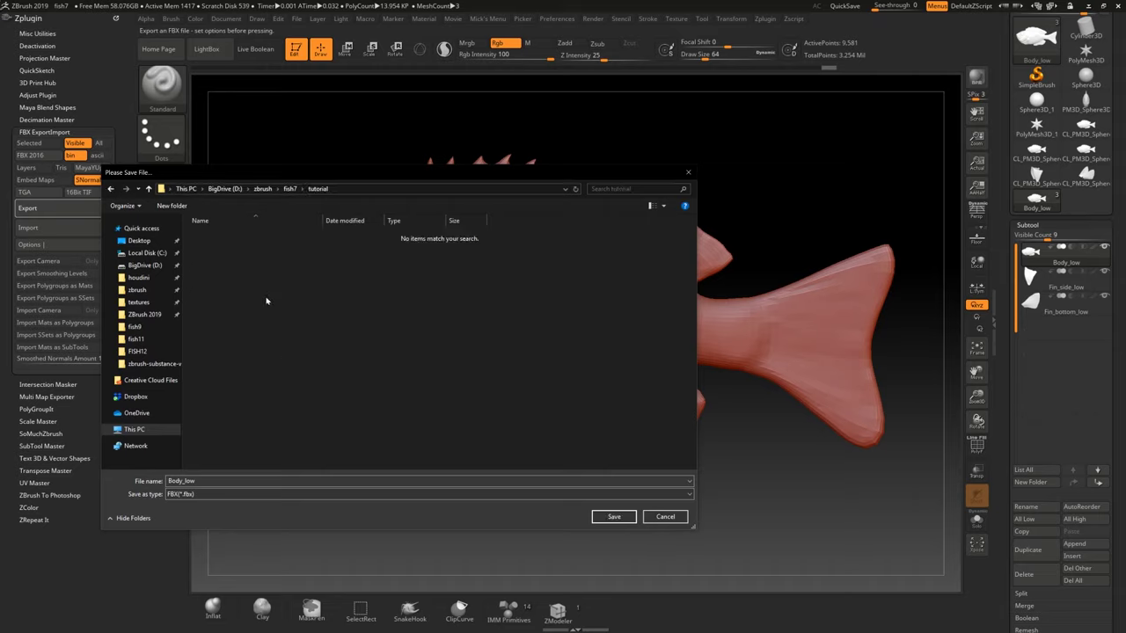
# Name the FBX export fish_low and save it in the tutorial folder.
pyautogui.click(173, 482)
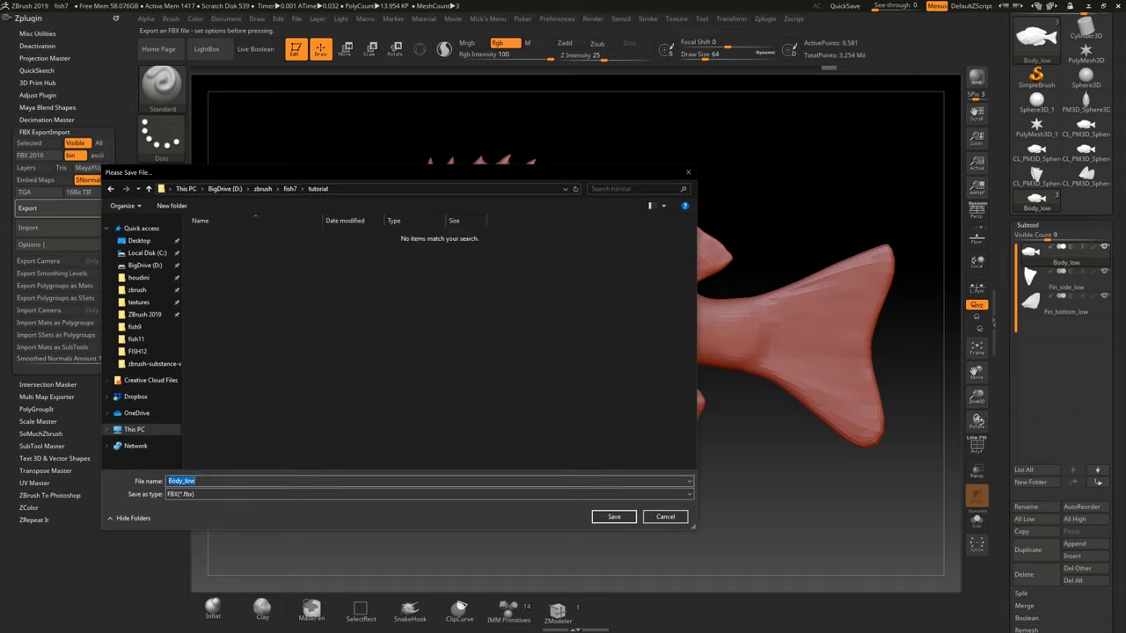
pyautogui.click(174, 481)
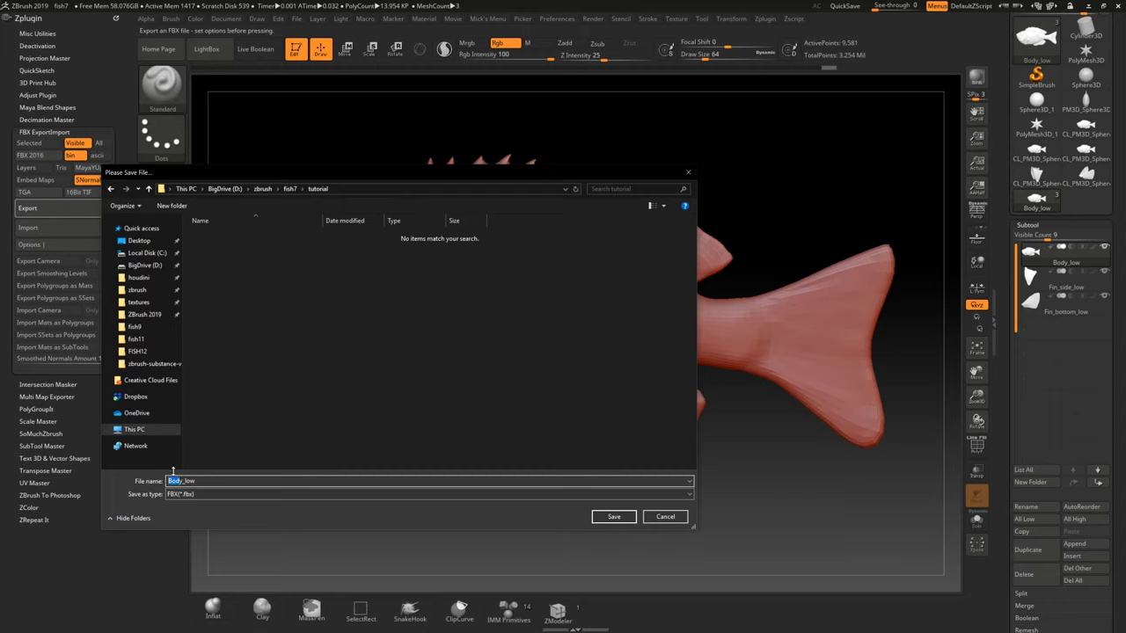
pyautogui.press('BackSpace')
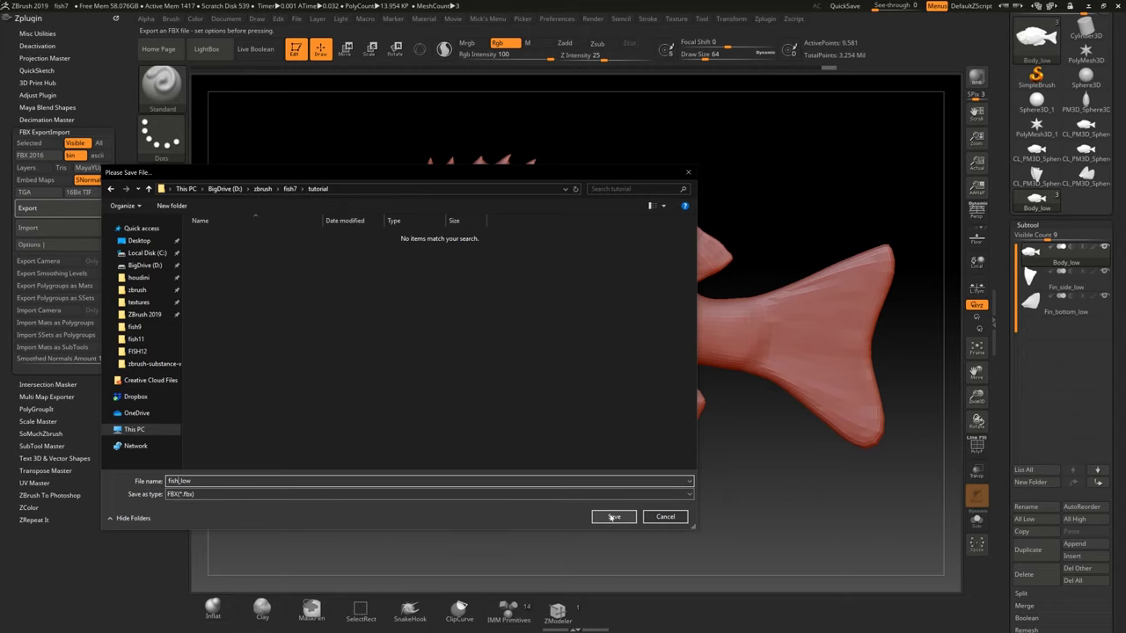
pyautogui.click(613, 517)
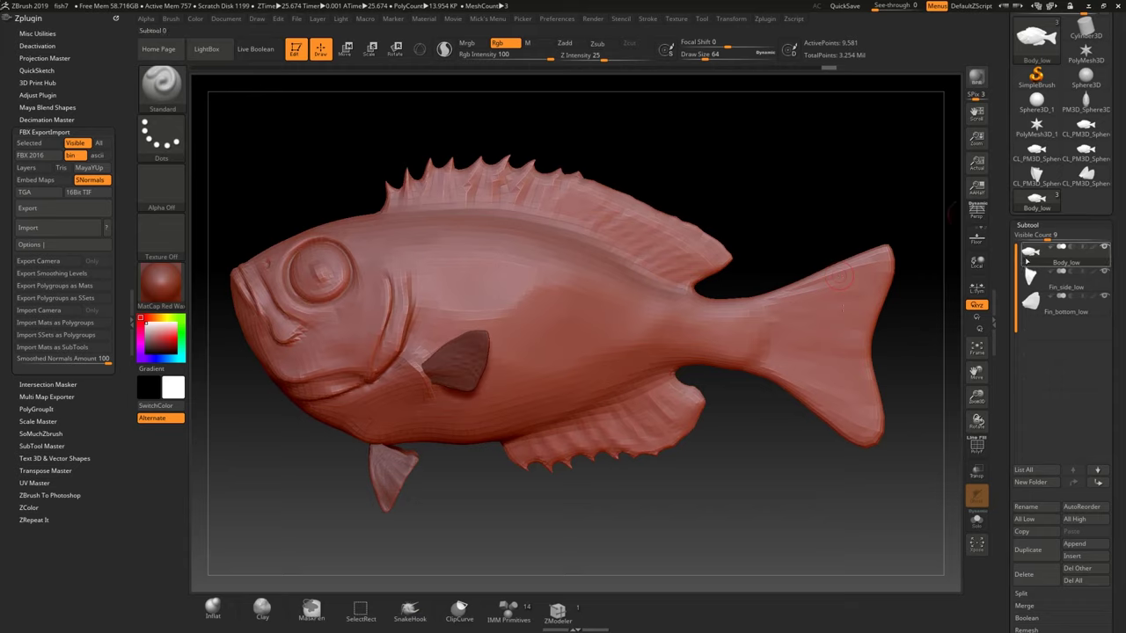
# Raise the Body_low subtool to subdivision level 5.
pyautogui.scroll(-3, 1016, 422)
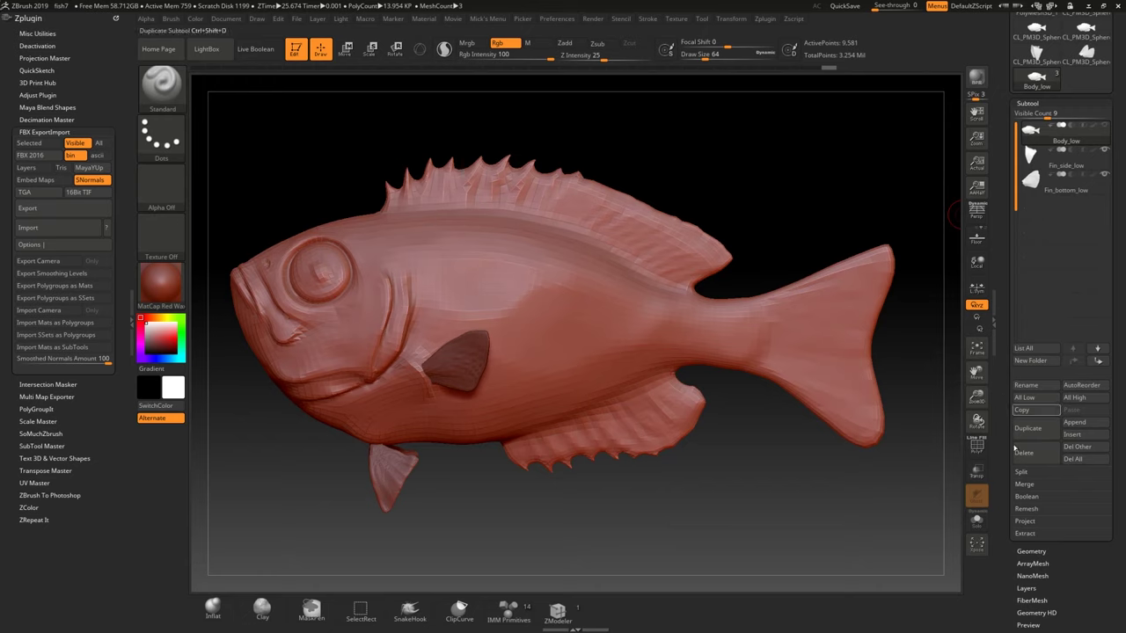
pyautogui.click(1028, 551)
pyautogui.moveTo(1021, 134); pyautogui.dragTo(1061, 137)
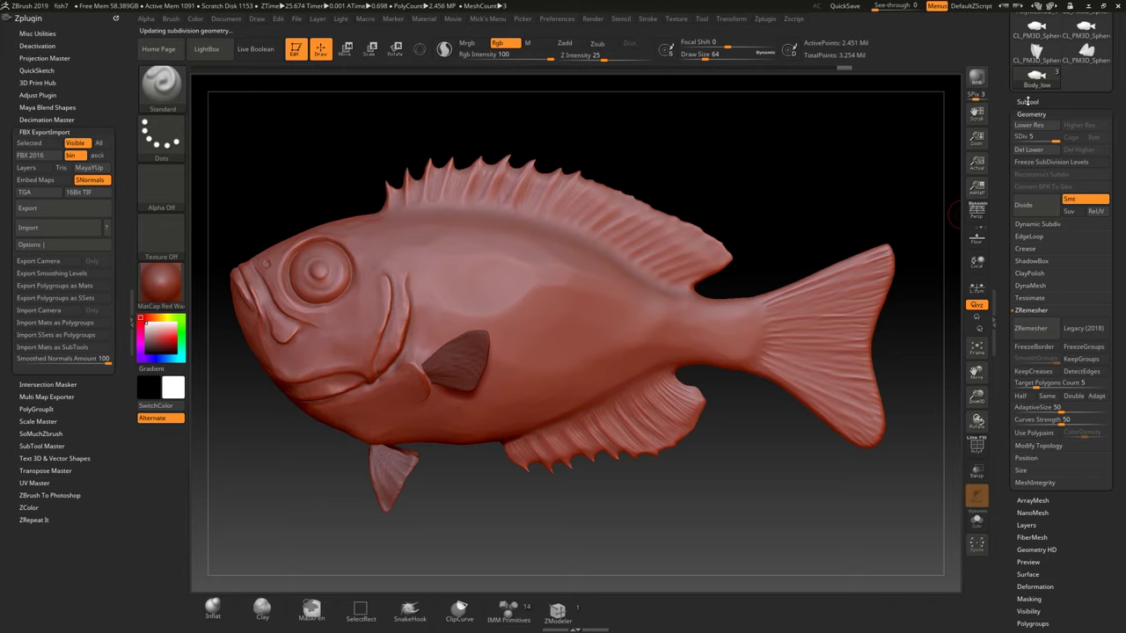
# Select the Fin_side_low subtool and raise it to subdivision level 5.
pyautogui.click(1026, 102)
pyautogui.click(1058, 156)
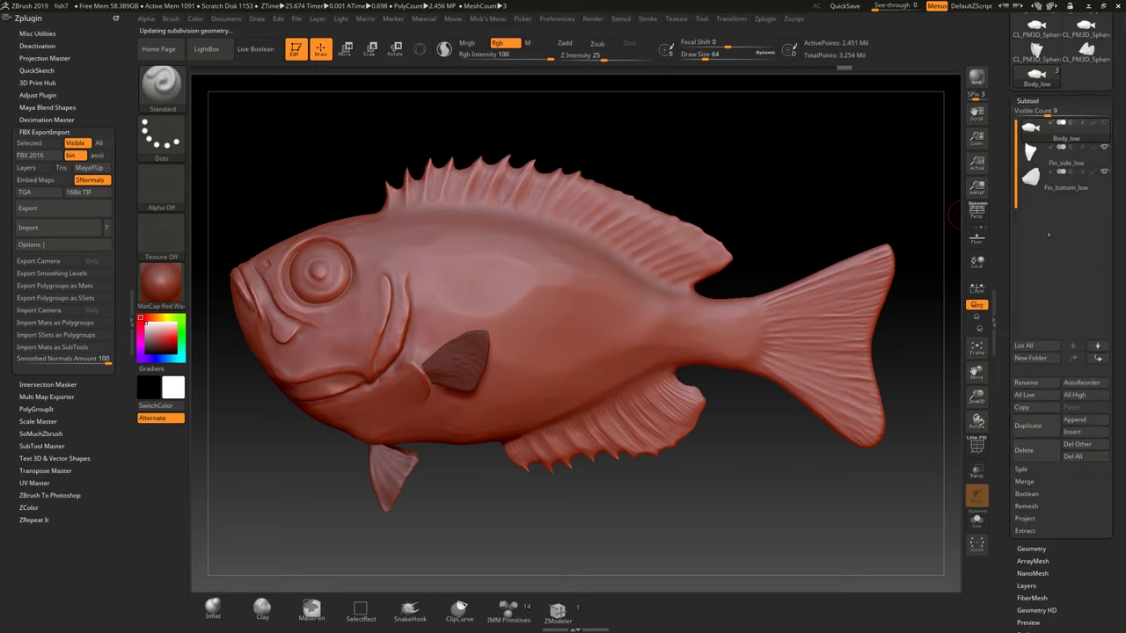
pyautogui.moveTo(1052, 162)
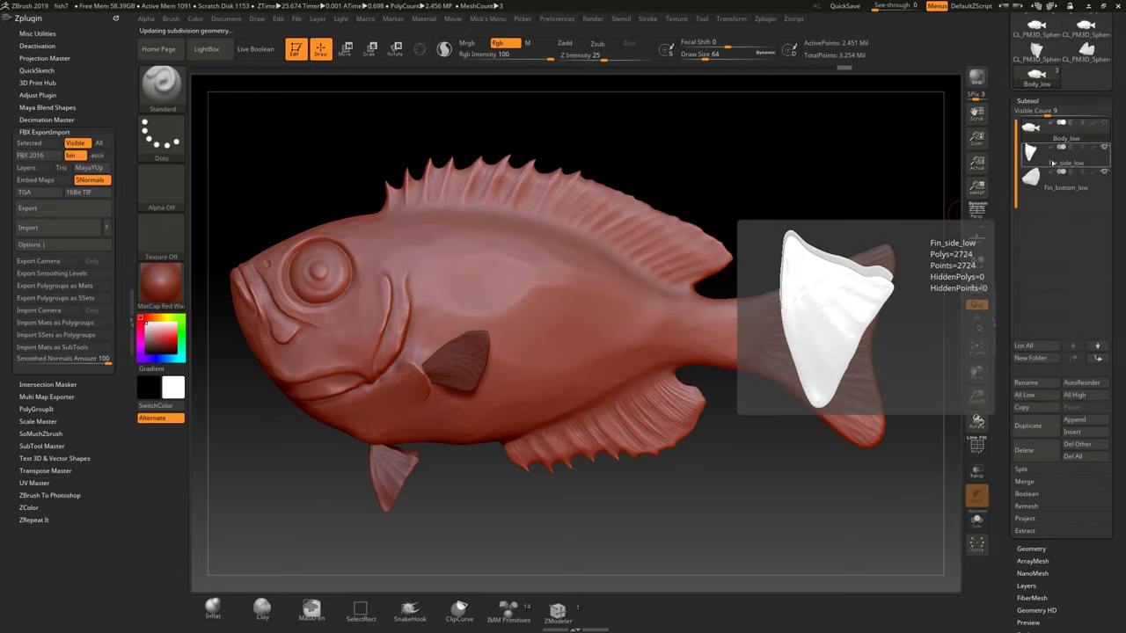
pyautogui.click(1053, 162)
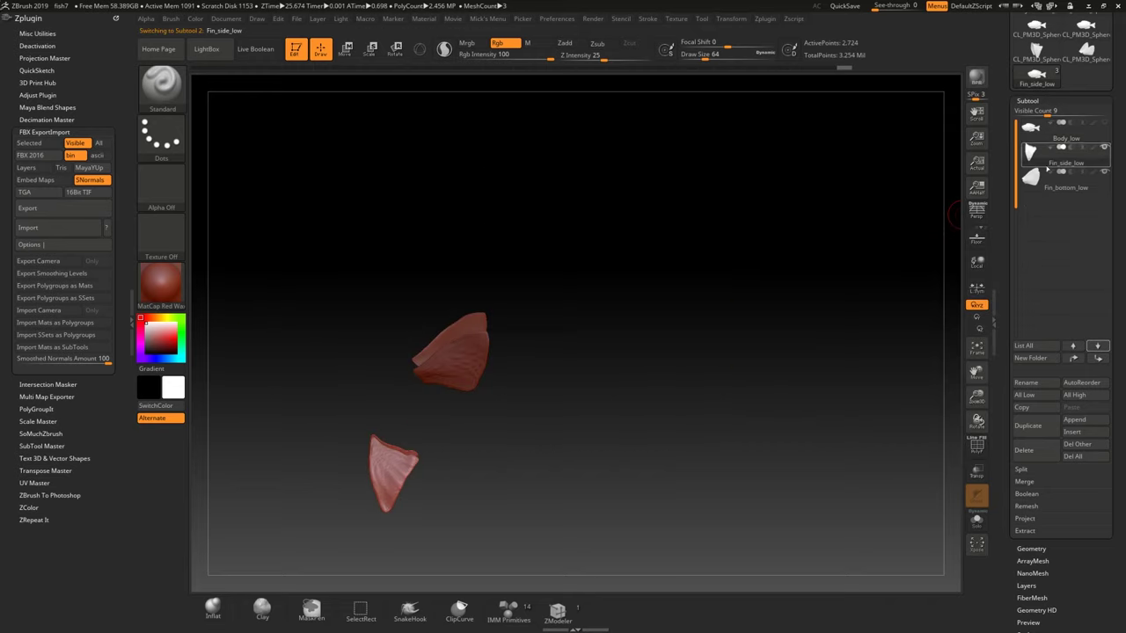
pyautogui.click(1031, 547)
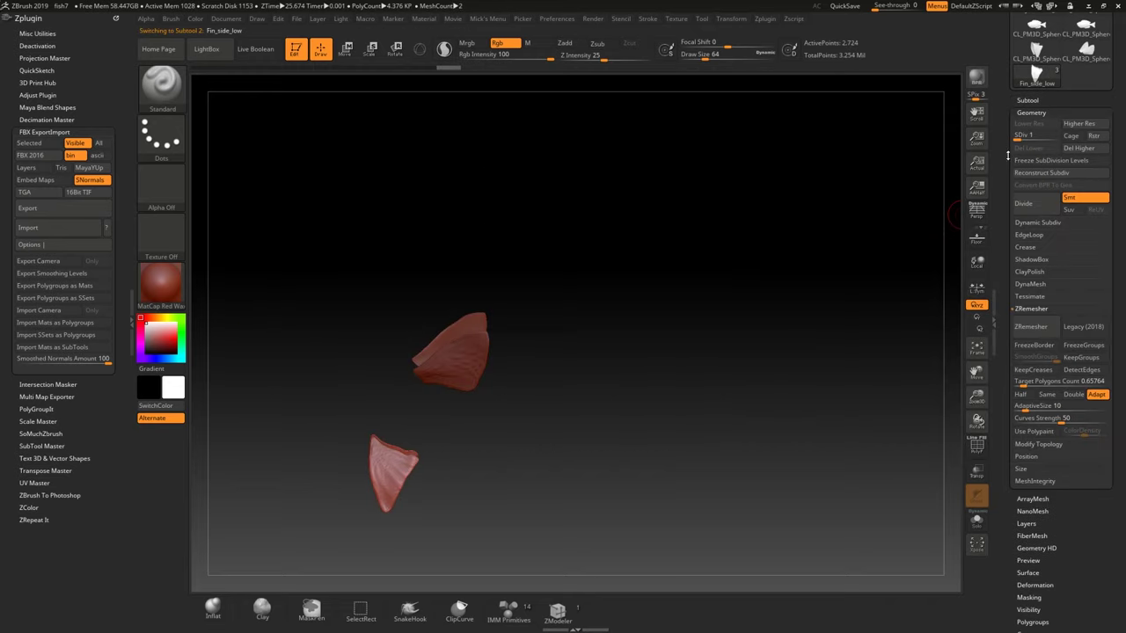
pyautogui.press('d')
pyautogui.press('d')
pyautogui.press('d')
pyautogui.press('d')
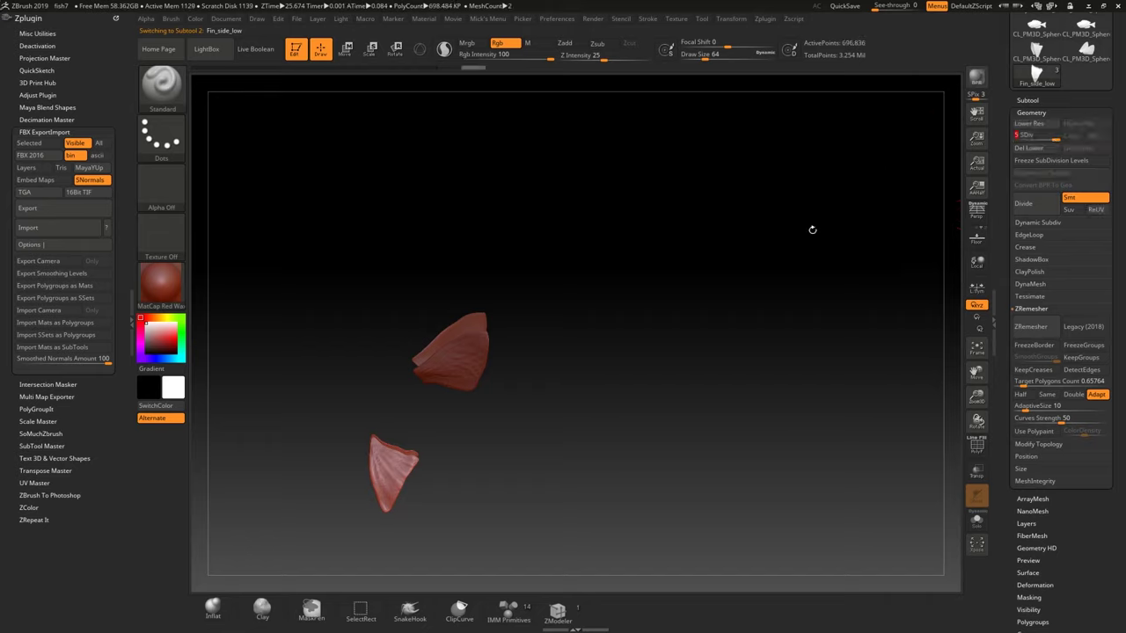
# Select the Fin_bottom_low subtool and raise it to subdivision level 4.
pyautogui.click(1021, 100)
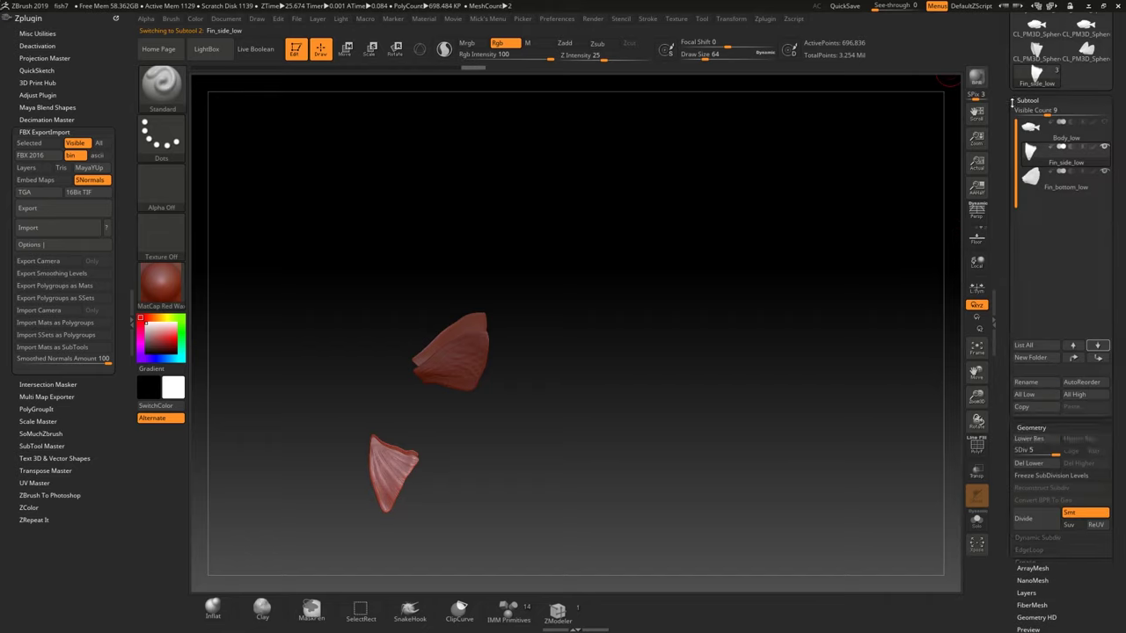
pyautogui.click(1060, 181)
pyautogui.click(1031, 548)
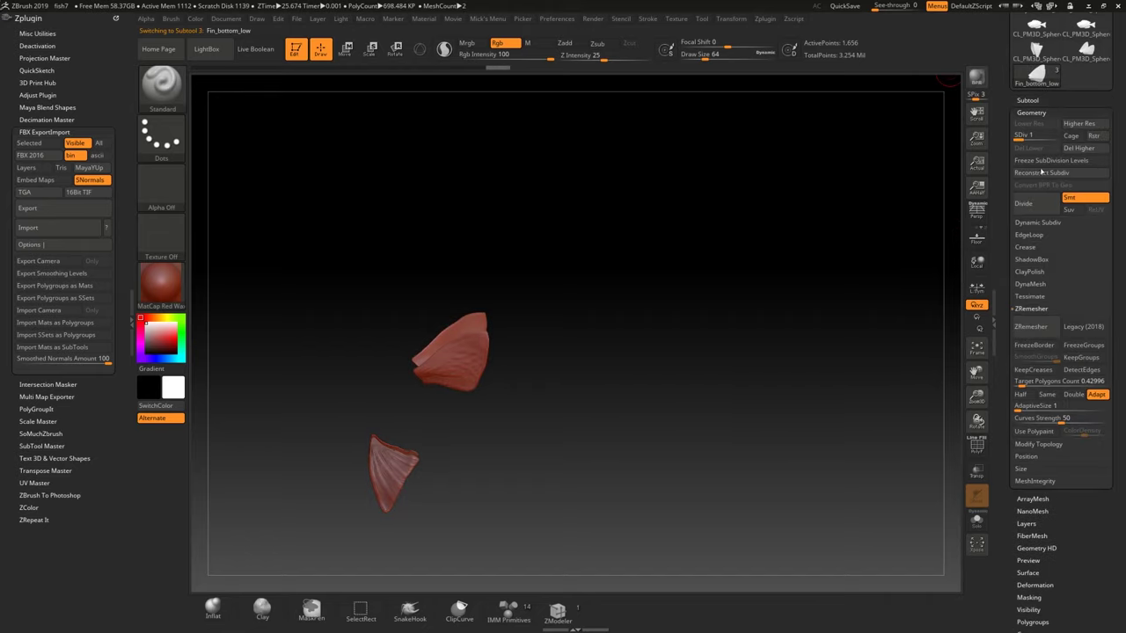
pyautogui.moveTo(1052, 137); pyautogui.dragTo(1061, 137)
# Make the Body_low subtool visible again, examine the high-resolution fish and select Body_low.
pyautogui.click(1027, 99)
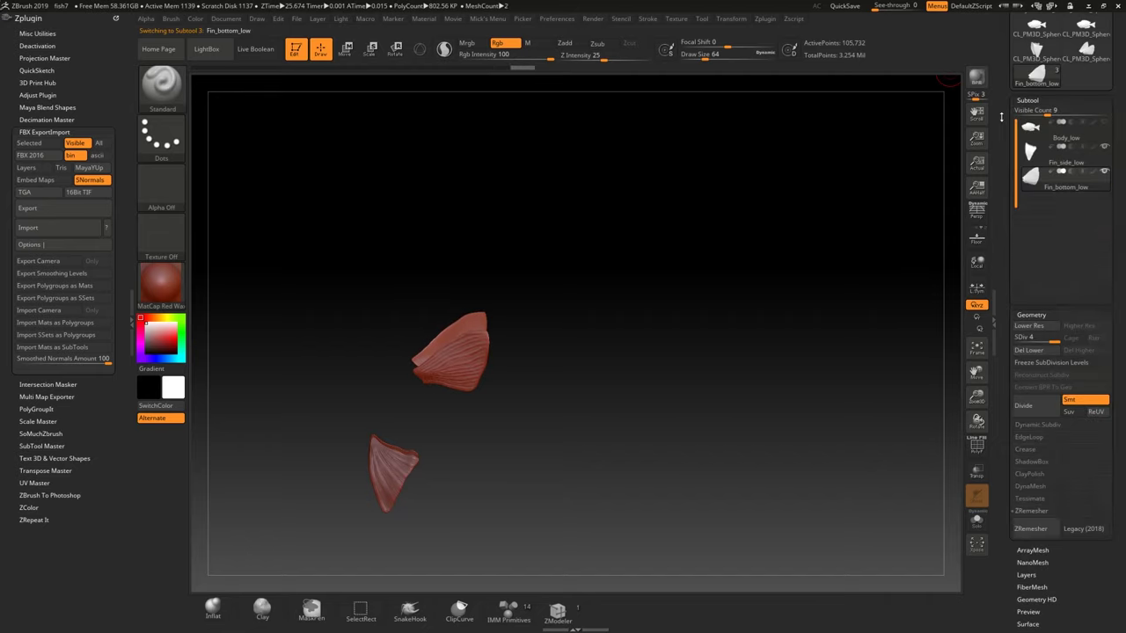
pyautogui.moveTo(522, 384); pyautogui.dragTo(628, 294)
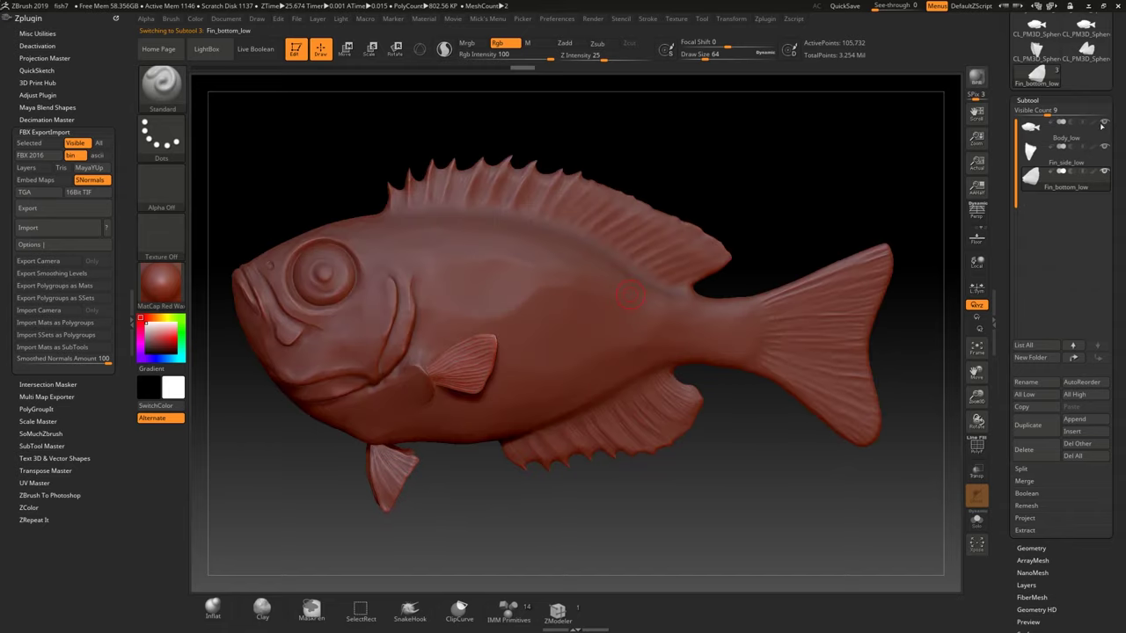
pyautogui.moveTo(518, 305); pyautogui.dragTo(536, 239)
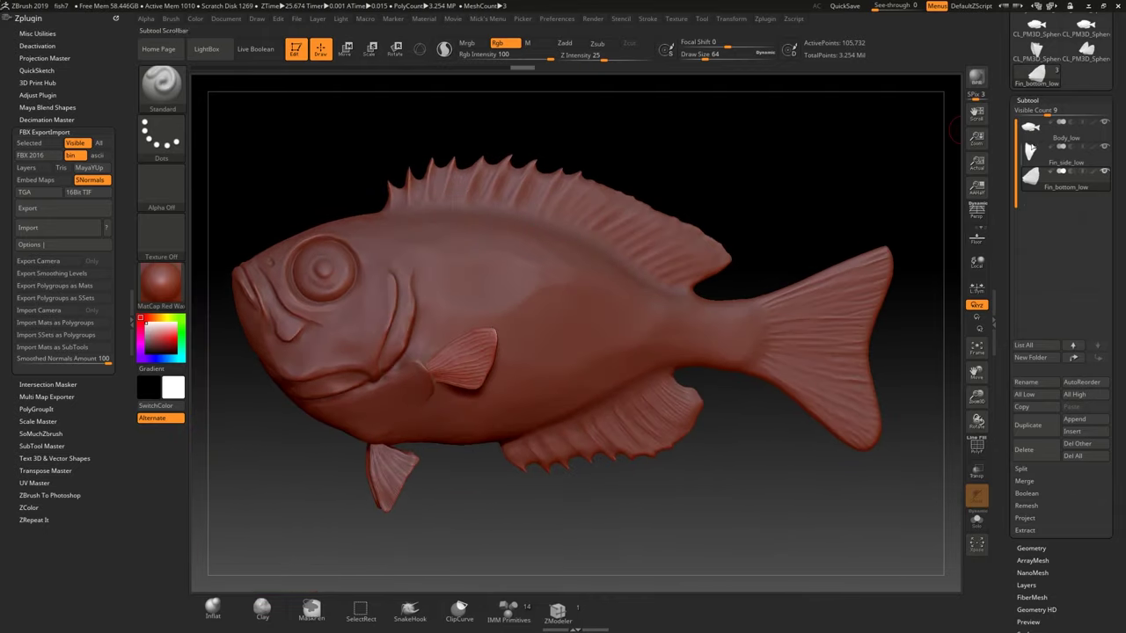
pyautogui.click(1060, 137)
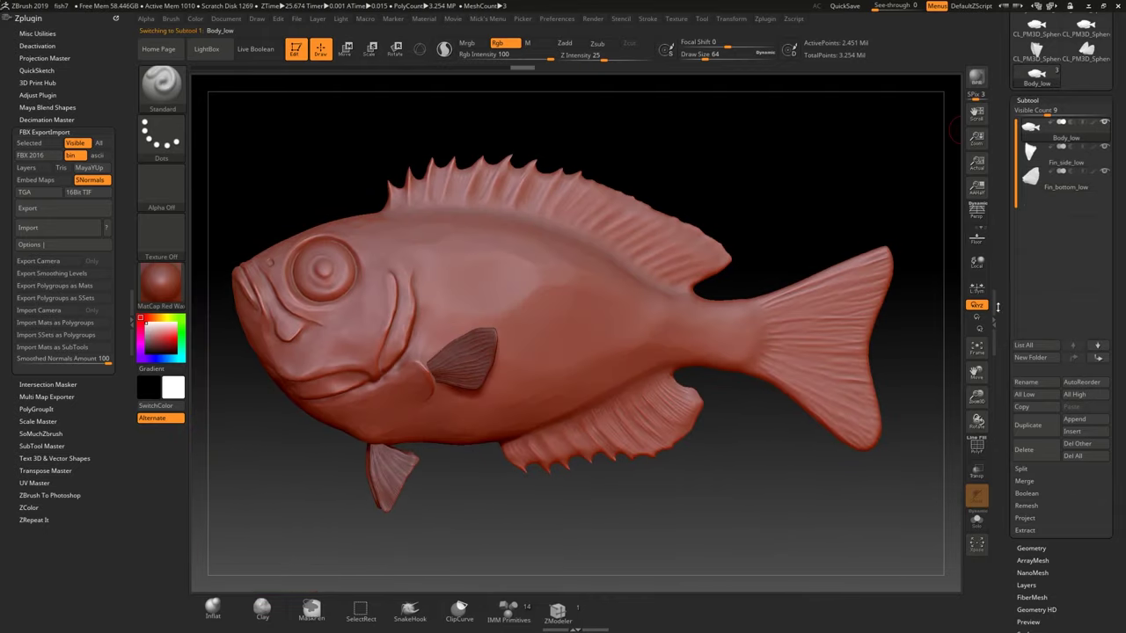
# Rename the Body_low subtool as Body_high and the Fin_side_low subtool as Fin_side_high.
pyautogui.click(1027, 383)
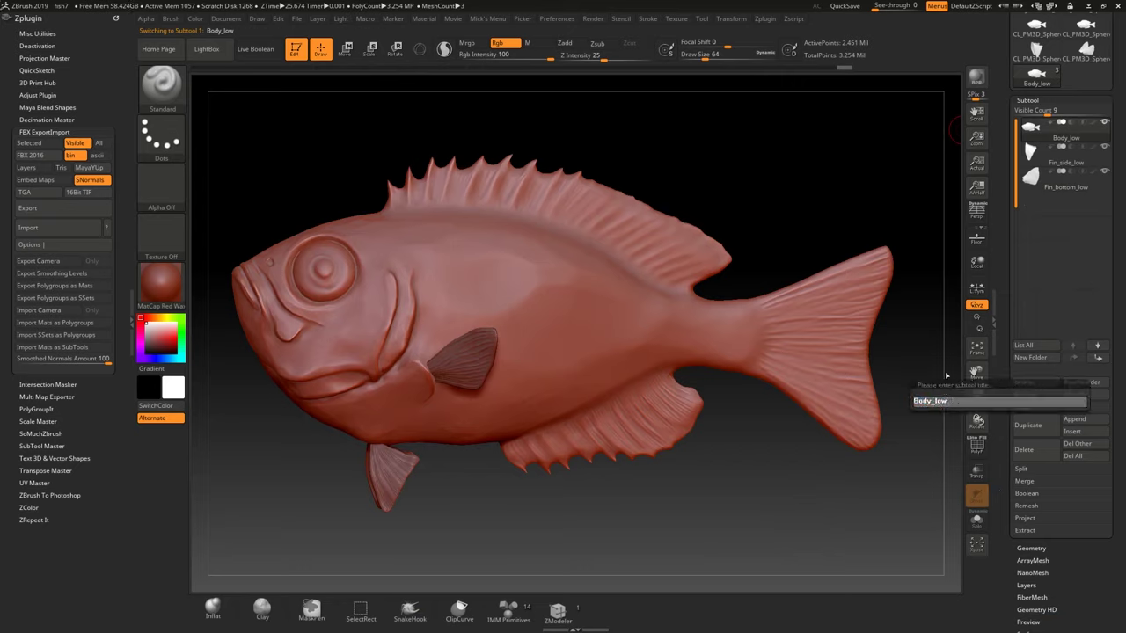
pyautogui.write('Body_high')
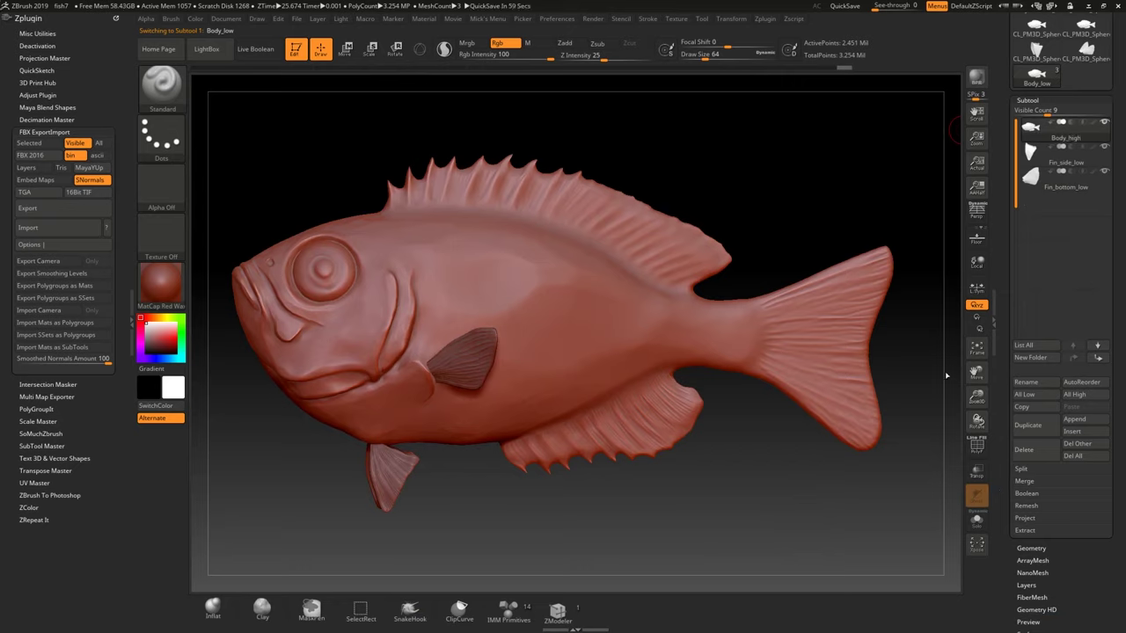
pyautogui.press('Return')
pyautogui.click(1055, 158)
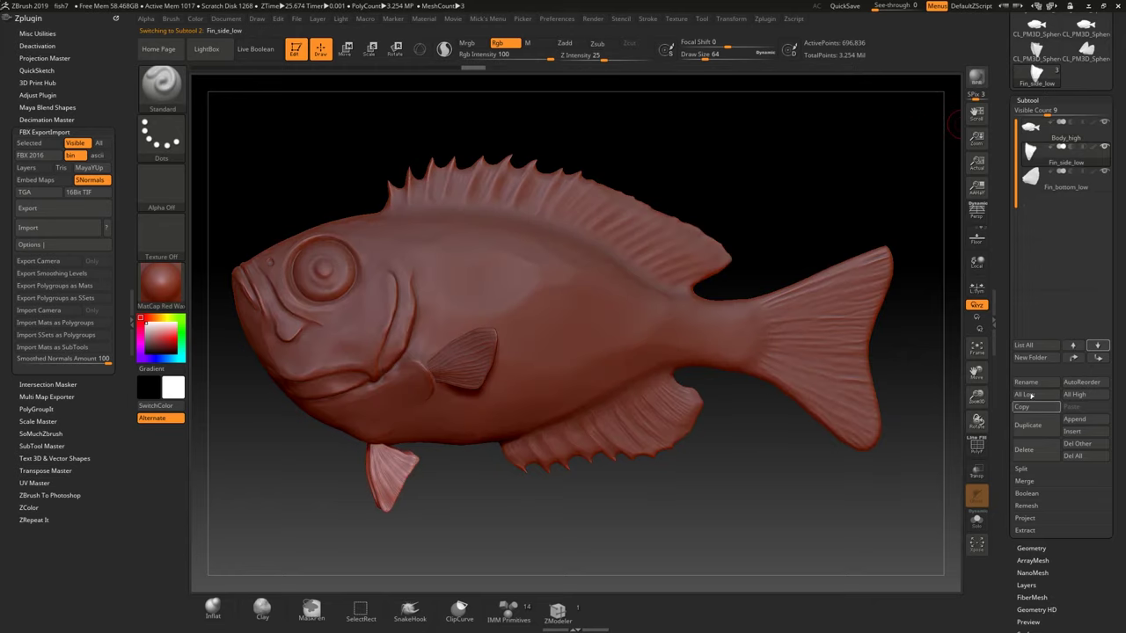
pyautogui.click(1026, 383)
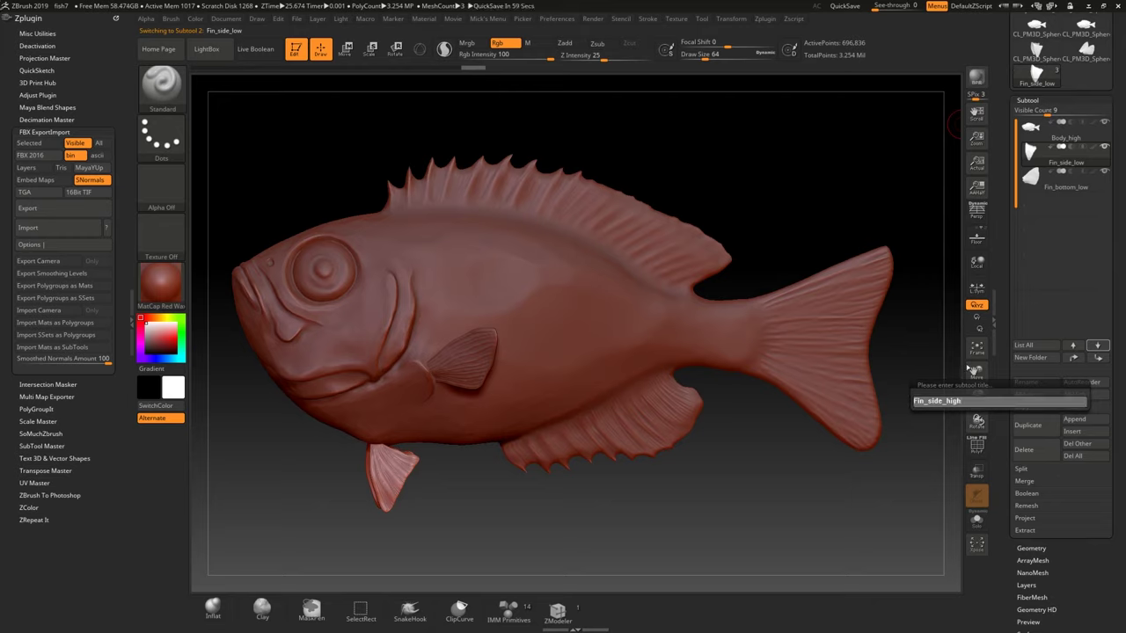
pyautogui.press('Return')
# Select the Fin_bottom_low subtool and rename it as Fin_bottom_high.
pyautogui.press('Down')
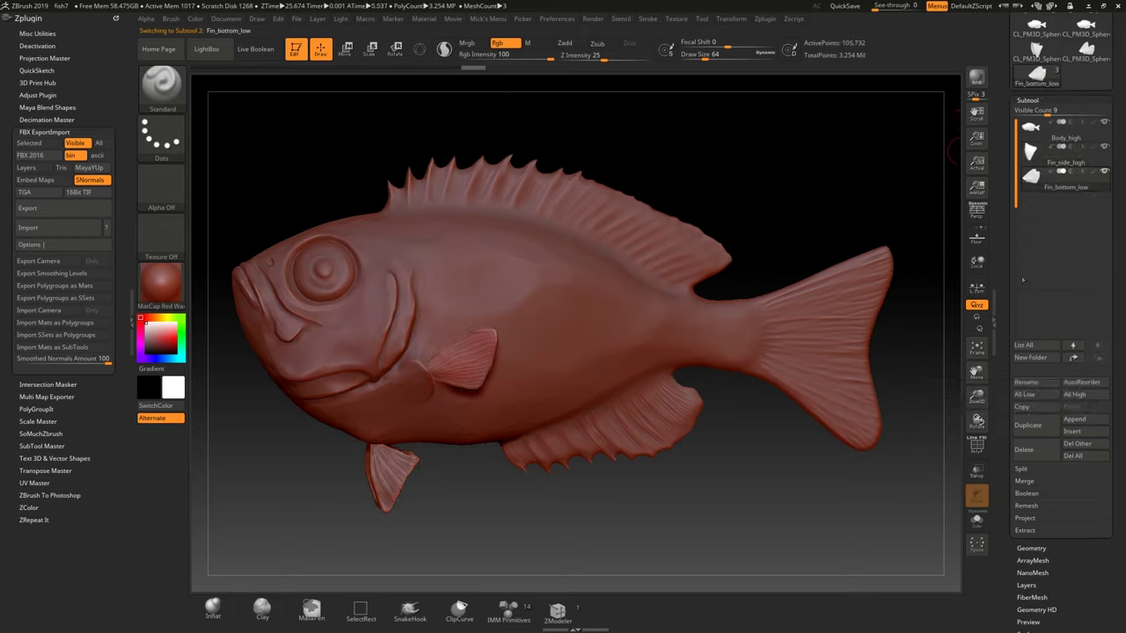
pyautogui.click(1026, 382)
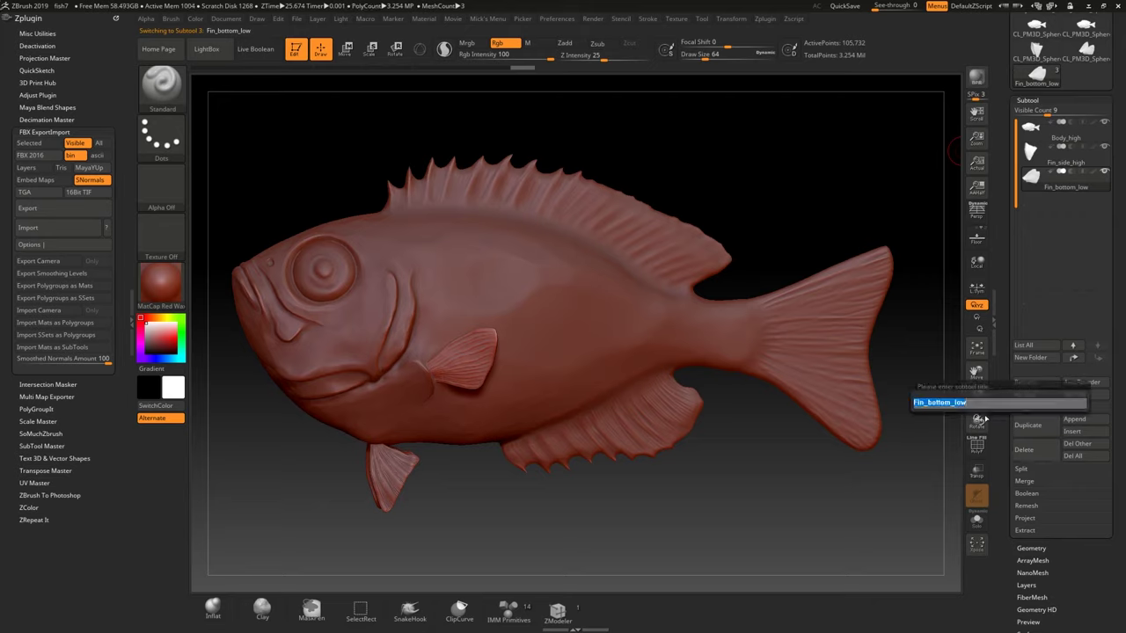
pyautogui.click(981, 403)
pyautogui.write('high')
pyautogui.press('Return')
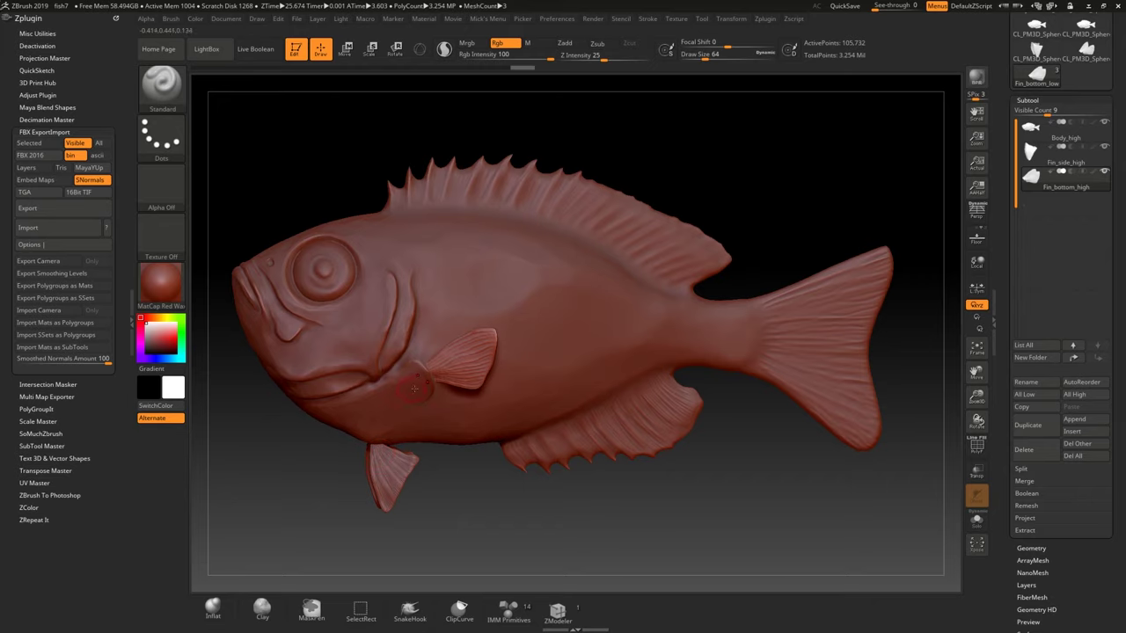
# Inspect the high-poly fish from several sides and export the visible subtools as the FBX file fish_high in the tutorial folder.
pyautogui.moveTo(406, 361); pyautogui.dragTo(434, 309, button='right')
pyautogui.moveTo(435, 310)
pyautogui.keyDown('ctrl'); pyautogui.mouseDown(button='right')
pyautogui.moveTo(427, 370)
pyautogui.moveTo(441, 372)
pyautogui.mouseUp(button='right'); pyautogui.keyUp('ctrl')
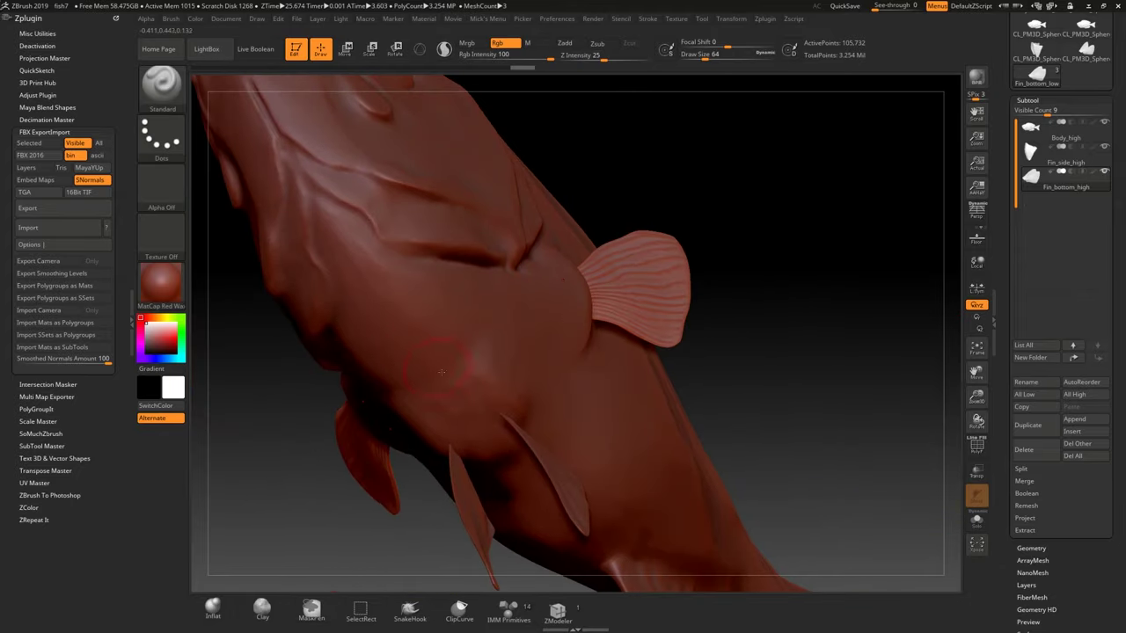
pyautogui.moveTo(500, 419); pyautogui.dragTo(368, 440, button='right')
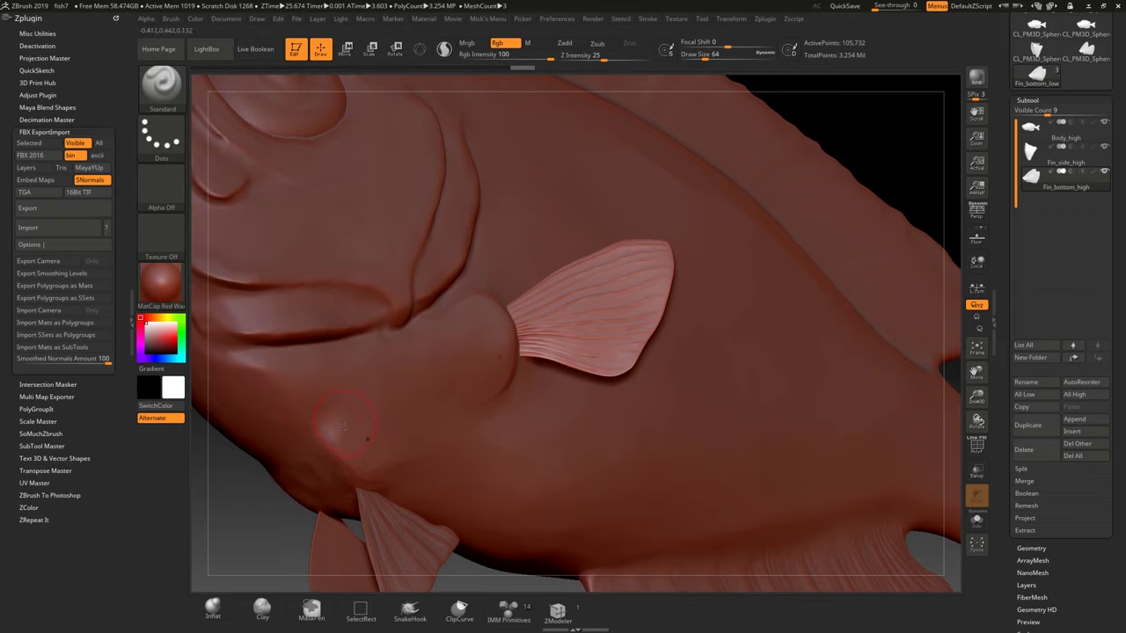
pyautogui.moveTo(390, 417)
pyautogui.mouseDown(button='right')
pyautogui.moveTo(369, 396)
pyautogui.moveTo(431, 371)
pyautogui.moveTo(380, 352)
pyautogui.moveTo(374, 375)
pyautogui.moveTo(362, 328)
pyautogui.moveTo(380, 374)
pyautogui.moveTo(367, 390)
pyautogui.moveTo(376, 361)
pyautogui.mouseUp(button='right')
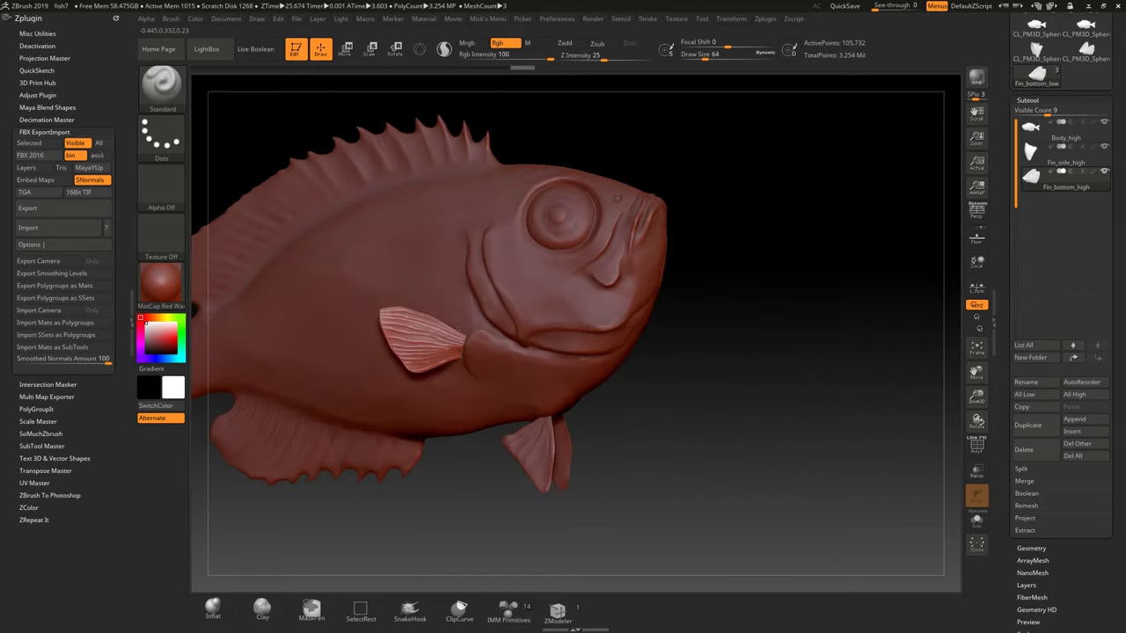
pyautogui.moveTo(458, 330); pyautogui.dragTo(374, 358, button='right')
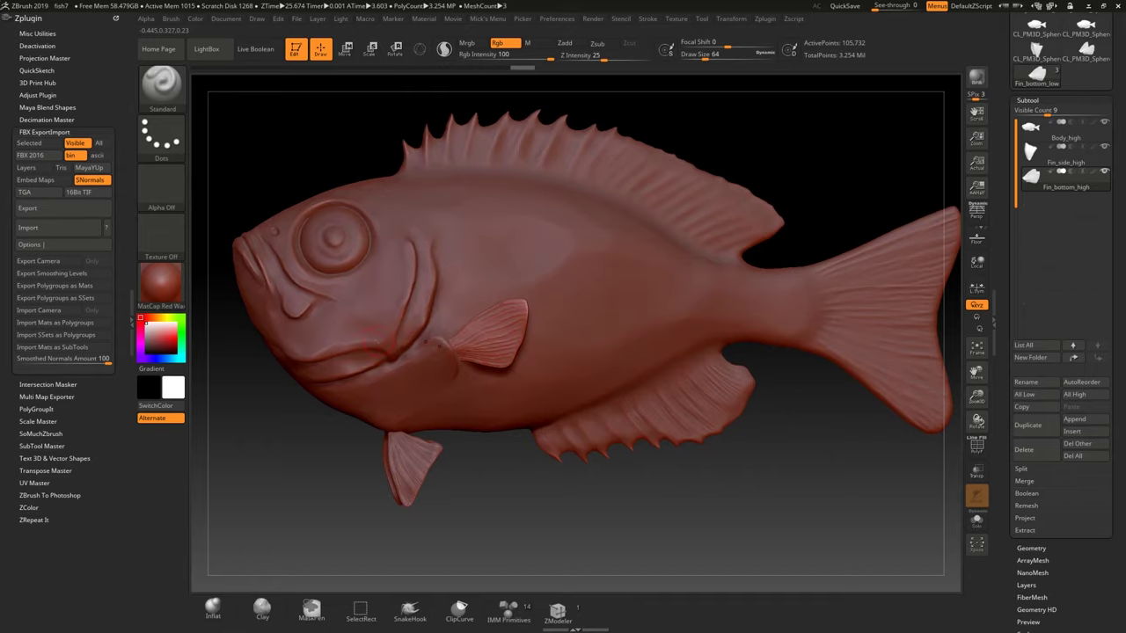
pyautogui.press('f')
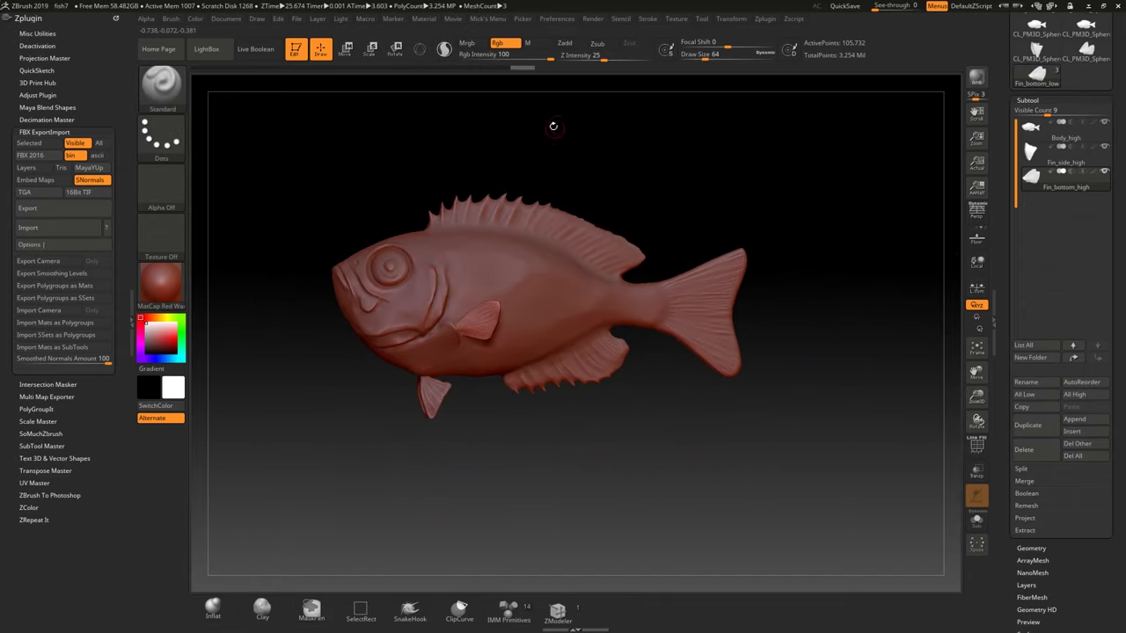
pyautogui.click(48, 209)
pyautogui.click(213, 235)
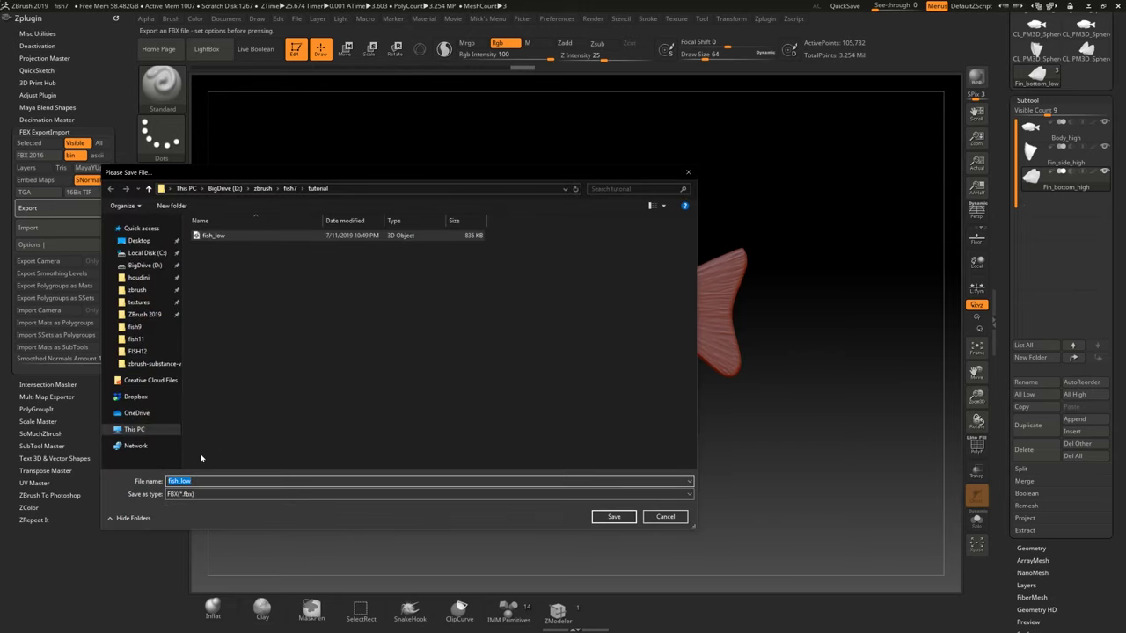
pyautogui.write('fish_lhigh')
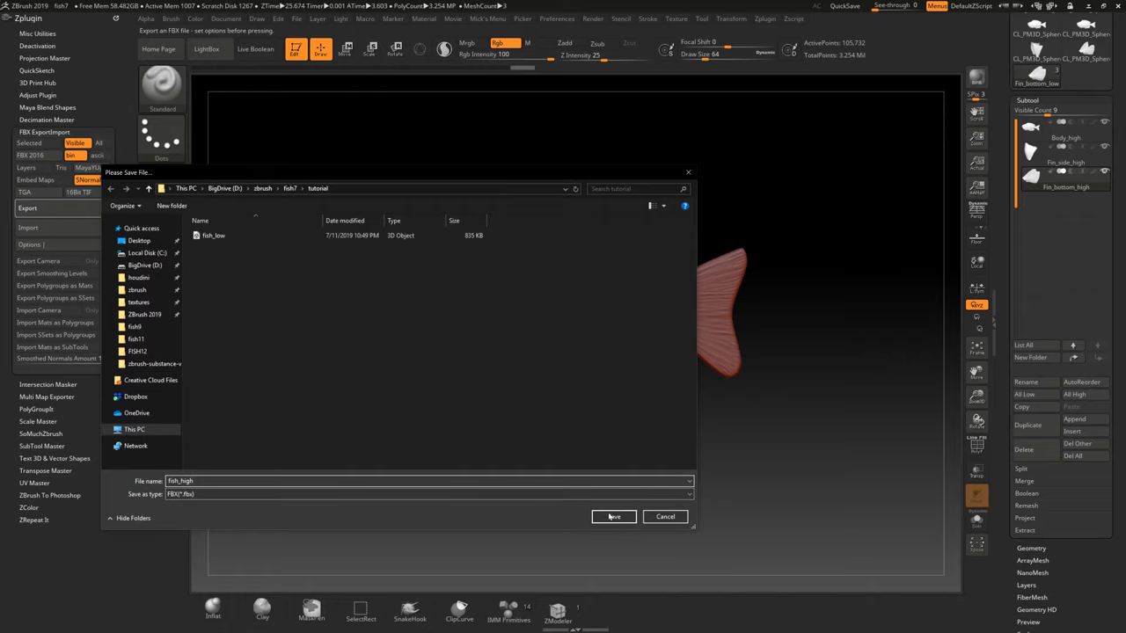
pyautogui.click(614, 518)
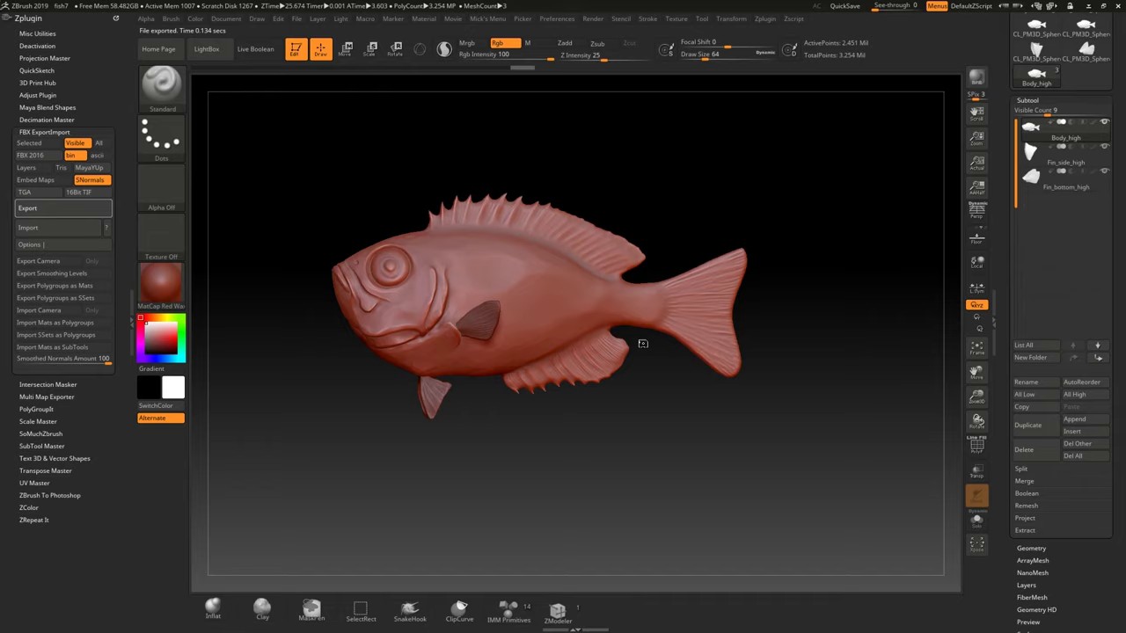
# Clear the desktop of other windows, launch Substance Painter and maximize its window.
pyautogui.keyDown('alt'); pyautogui.click(643, 343); pyautogui.keyUp('alt')
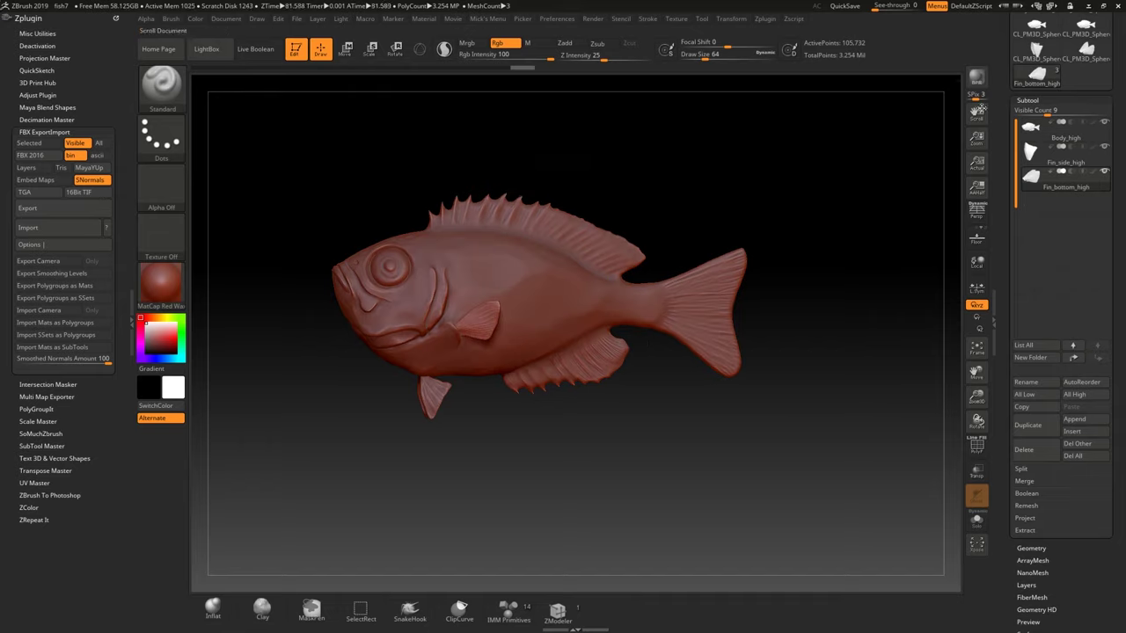
pyautogui.moveTo(970, 117); pyautogui.dragTo(955, 106)
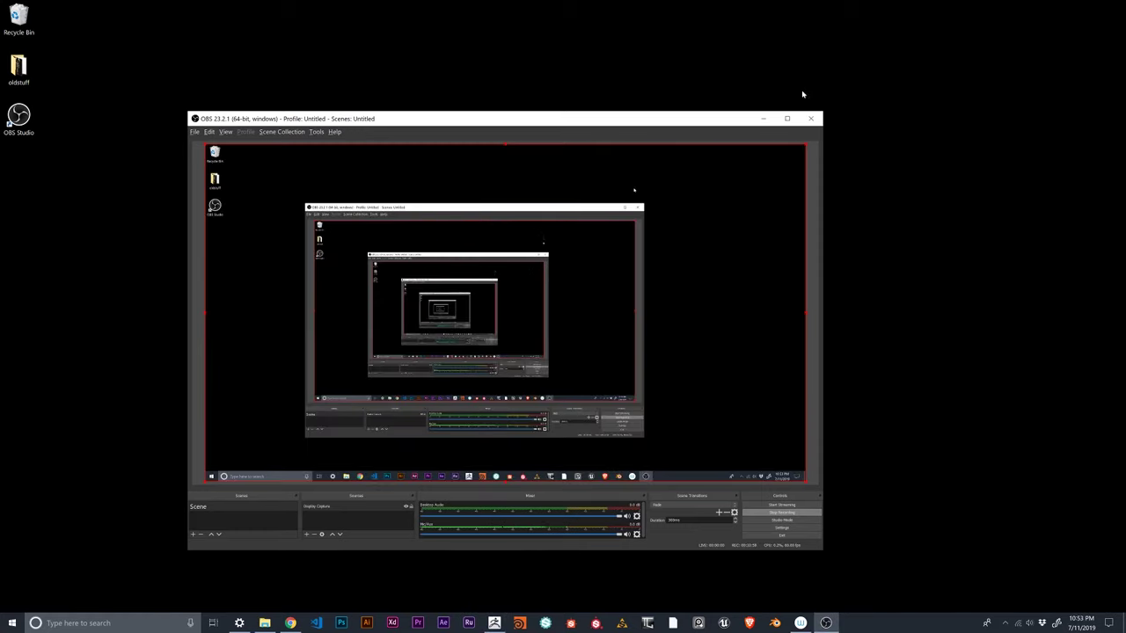
pyautogui.click(759, 124)
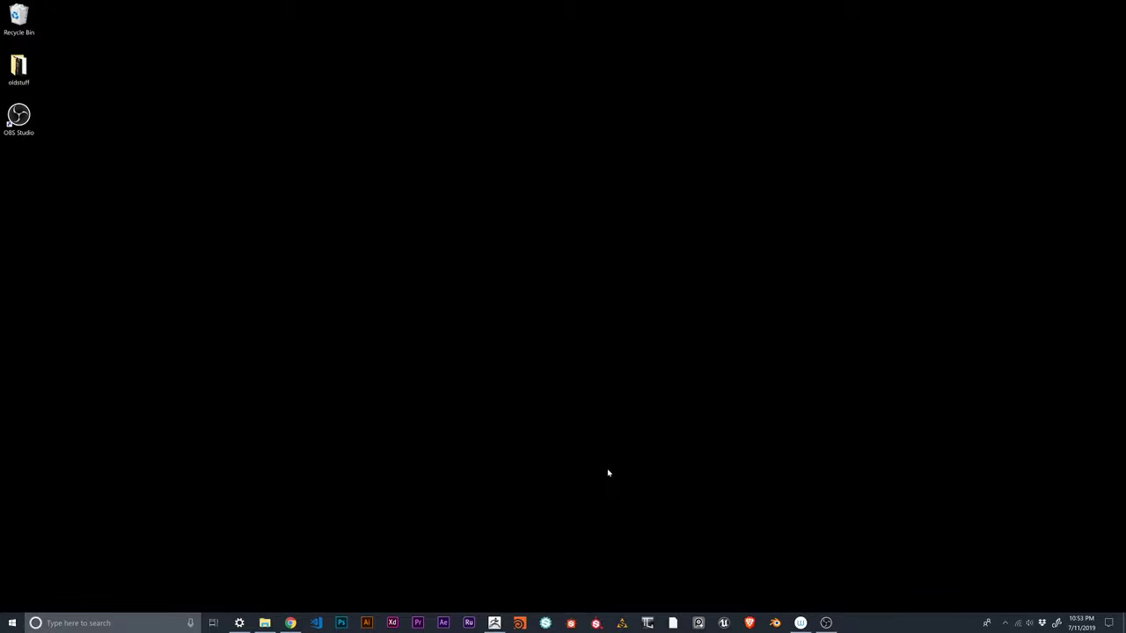
pyautogui.click(596, 623)
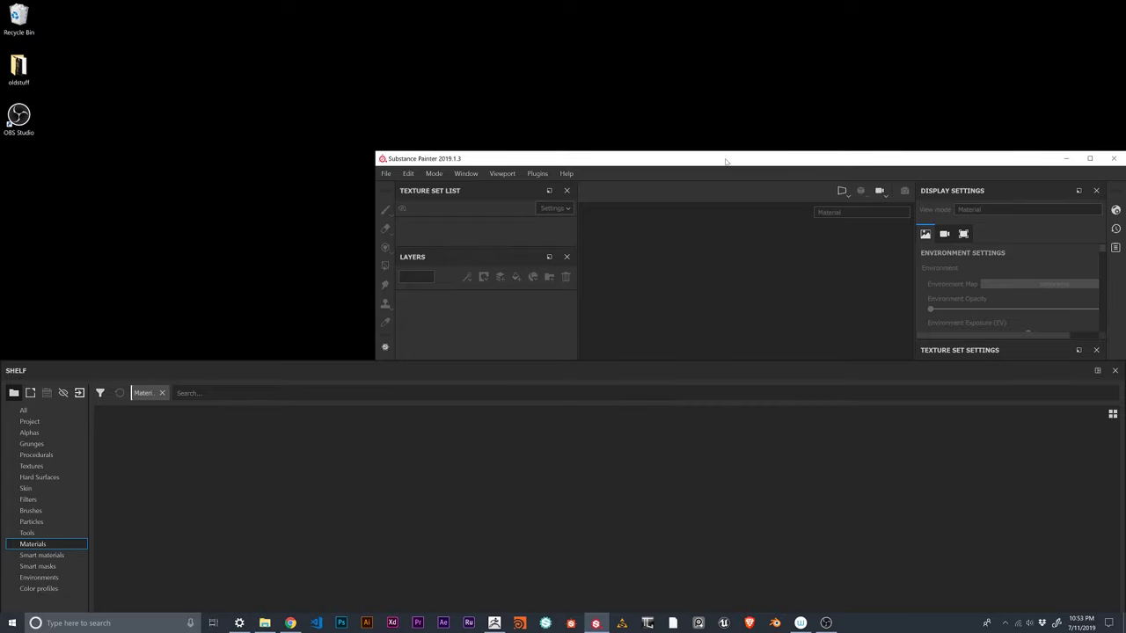
pyautogui.moveTo(770, 163)
pyautogui.mouseDown()
pyautogui.moveTo(625, 150)
pyautogui.moveTo(488, 98)
pyautogui.mouseUp()
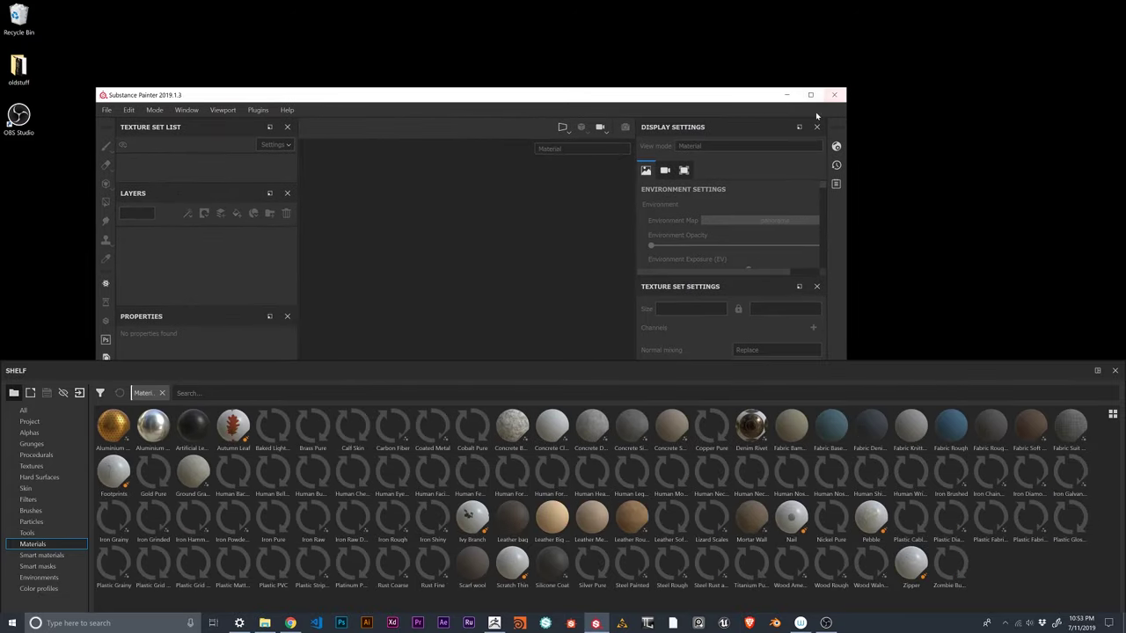
pyautogui.click(809, 98)
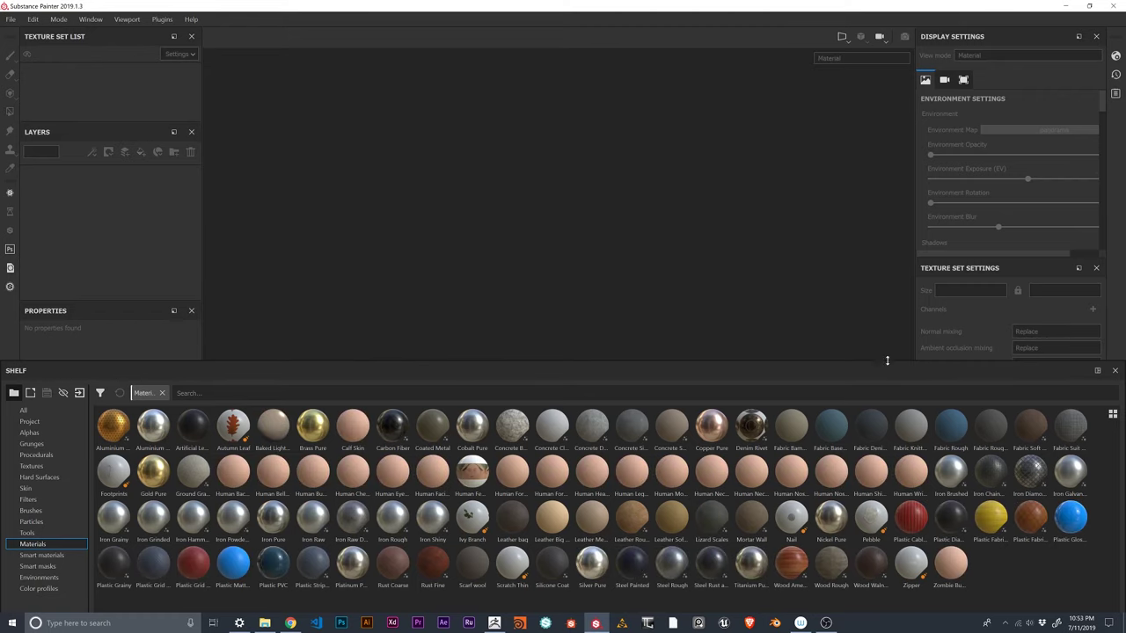
# Fit the Shelf under the viewport and reduce its height to about two rows of material thumbnails.
pyautogui.moveTo(885, 360); pyautogui.dragTo(817, 584)
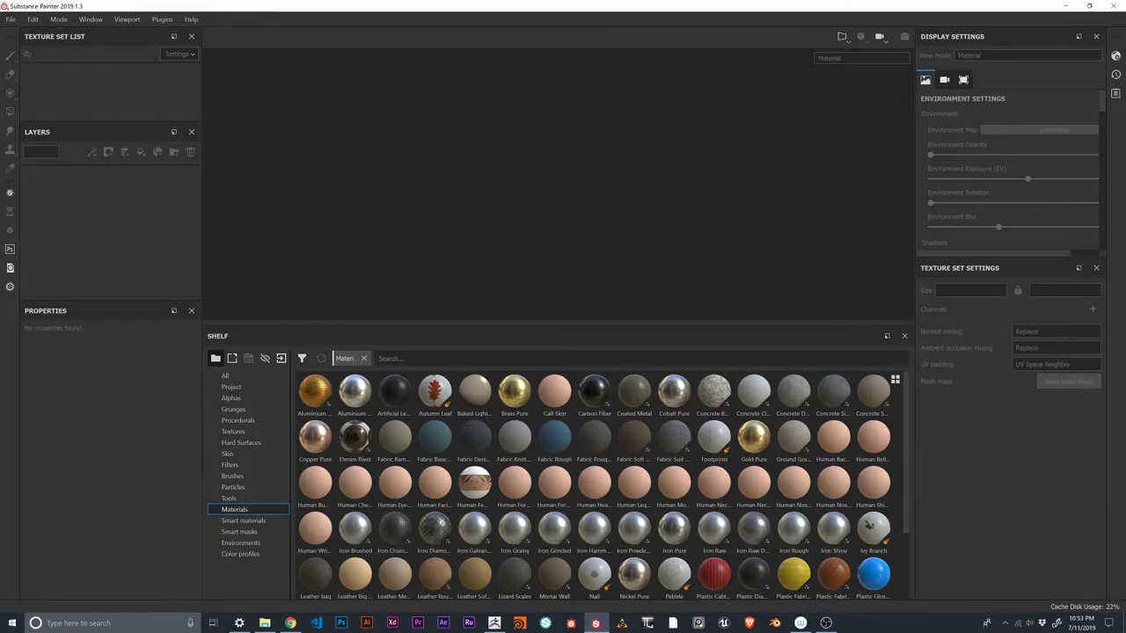
pyautogui.moveTo(579, 325); pyautogui.dragTo(614, 581)
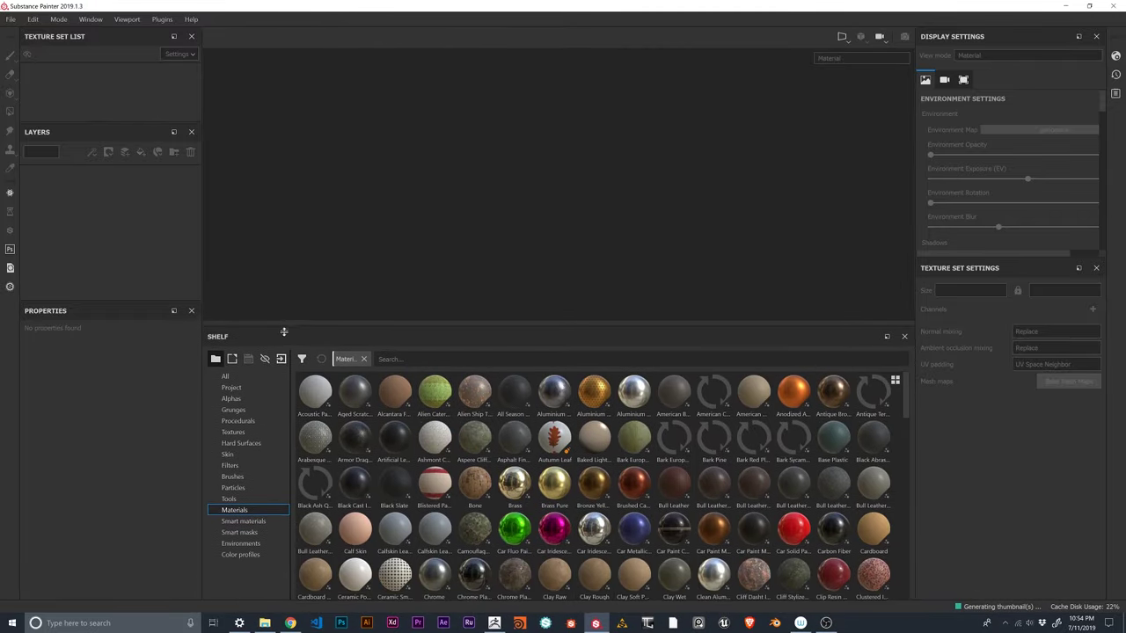
pyautogui.moveTo(284, 326); pyautogui.dragTo(290, 471)
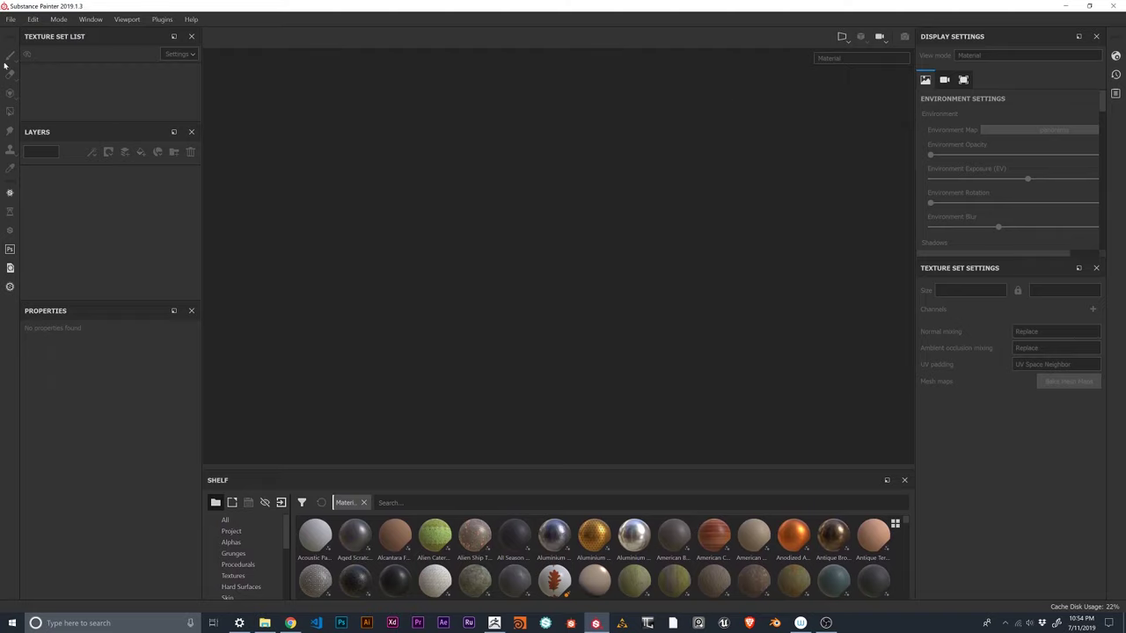
# Start a new project and choose fish_low from the zbrush/fish7/tutorial folder as its mesh file.
pyautogui.click(11, 19)
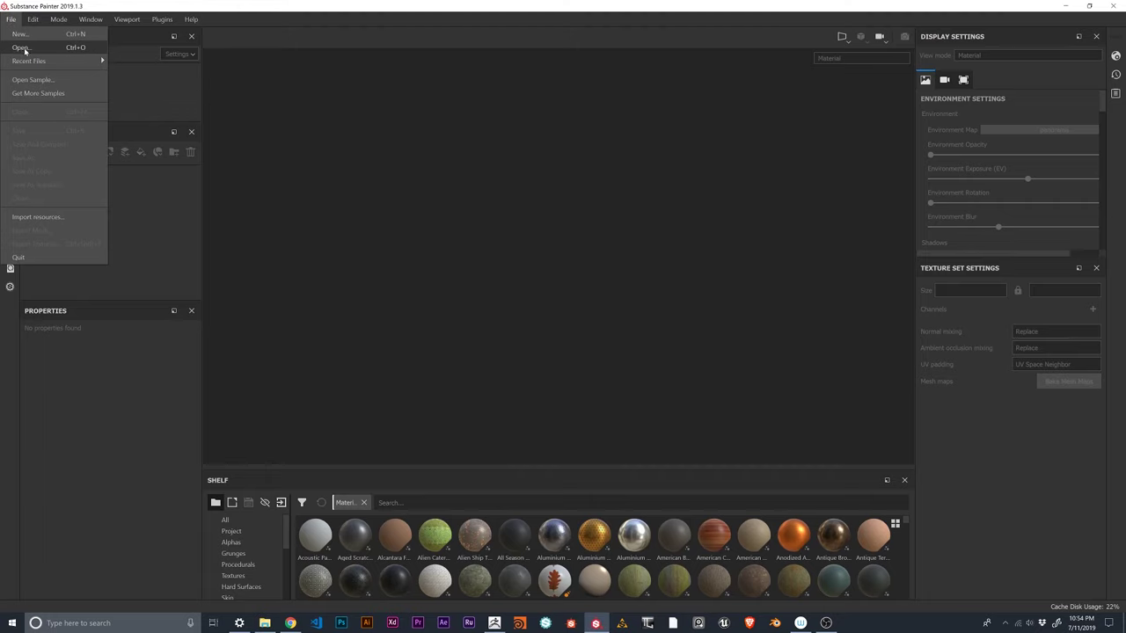
pyautogui.click(21, 34)
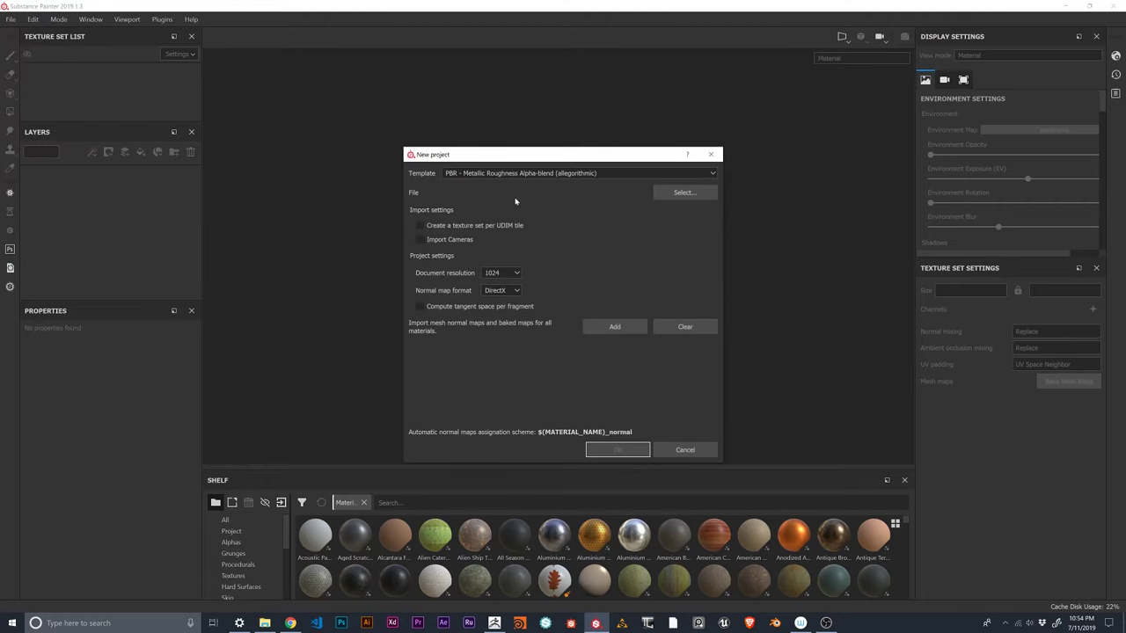
pyautogui.click(685, 194)
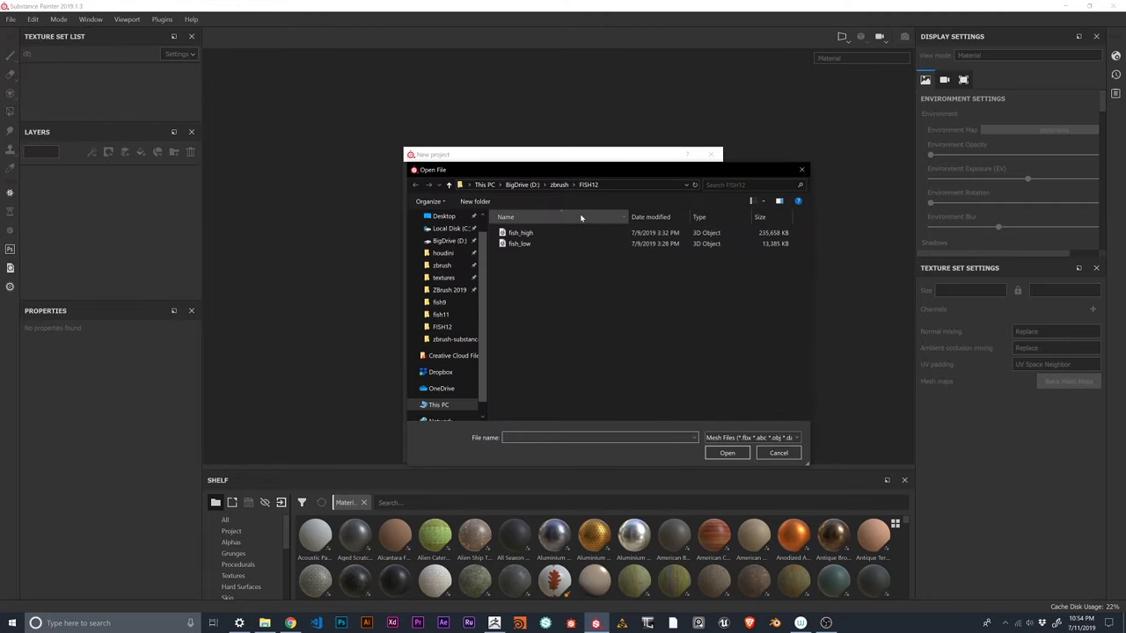
pyautogui.click(560, 185)
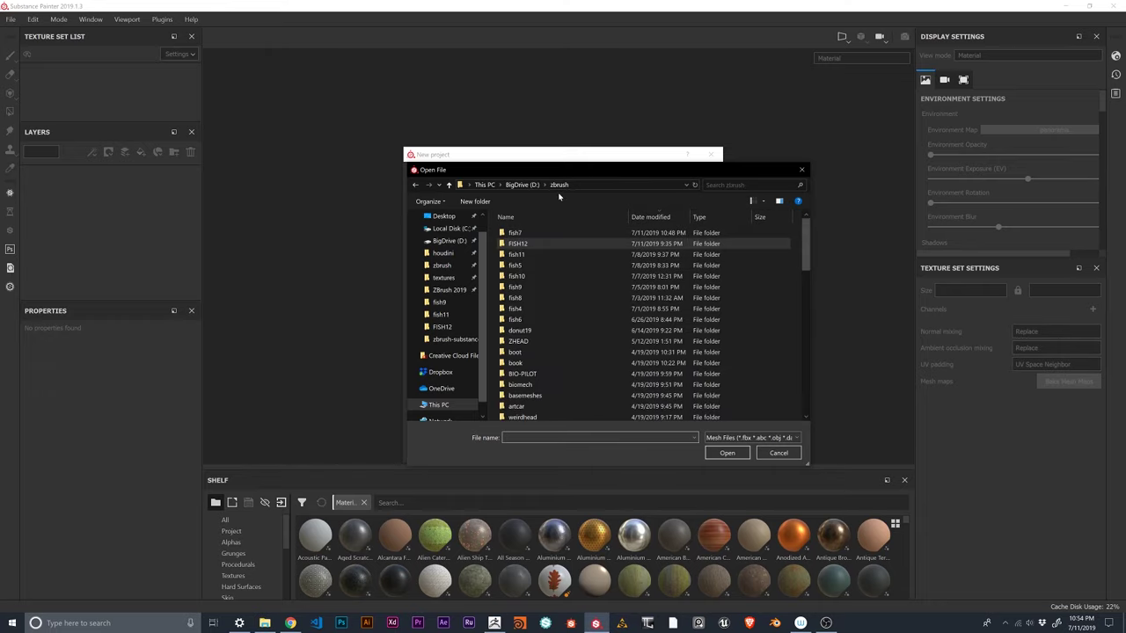
pyautogui.doubleClick(528, 236)
pyautogui.doubleClick(522, 237)
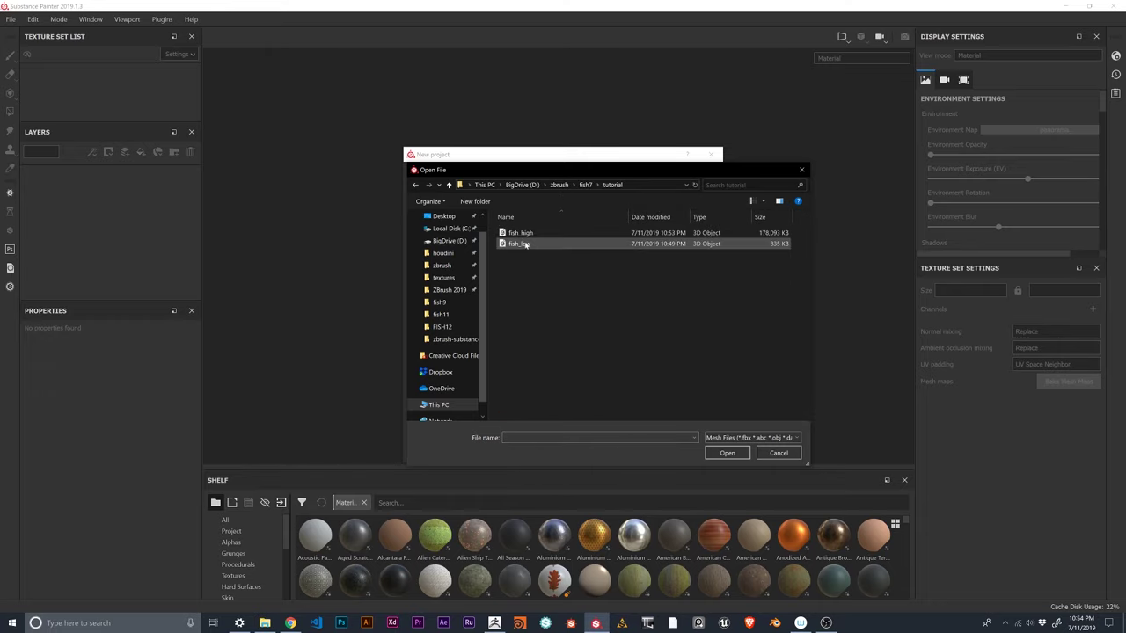
pyautogui.click(533, 246)
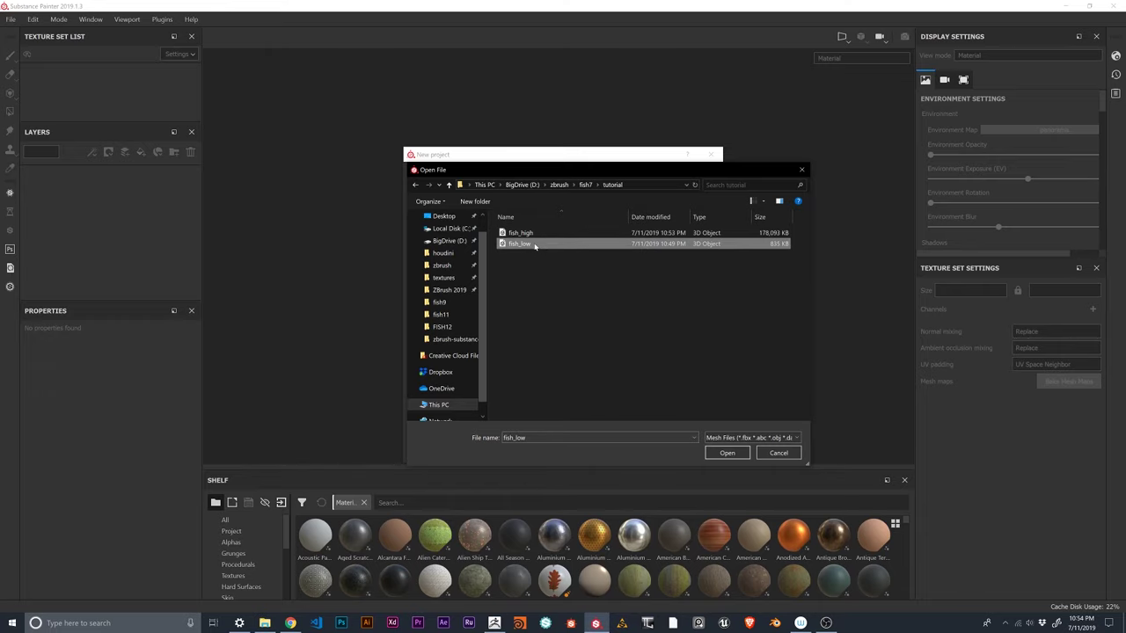
pyautogui.click(727, 454)
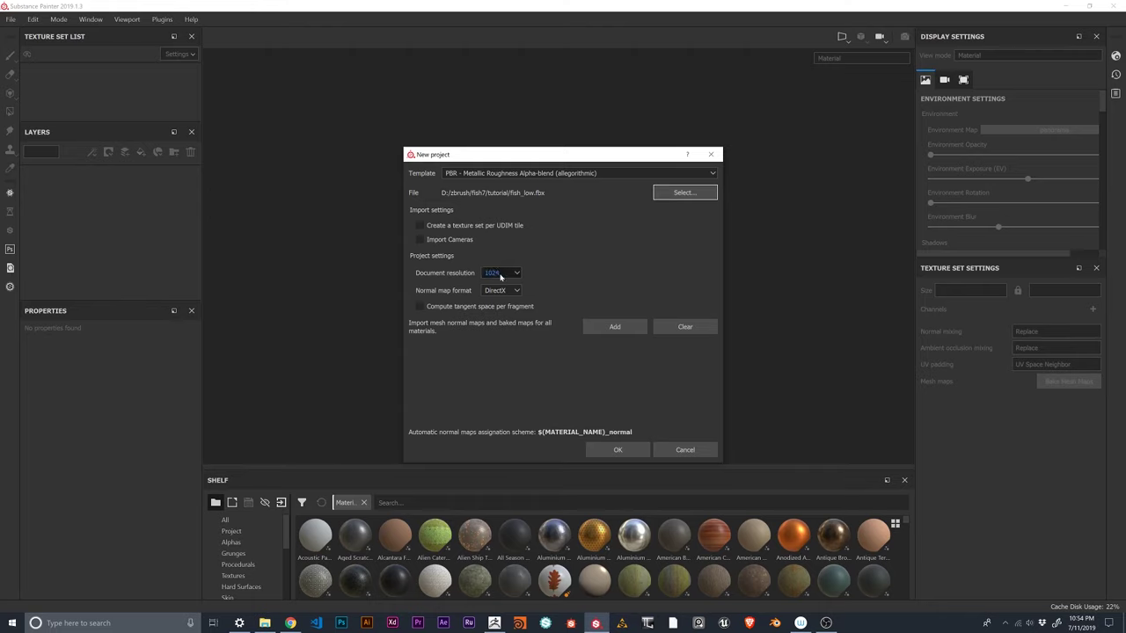
# Set the new project's document resolution to 2048 and its normal map format to OpenGL.
pyautogui.click(505, 274)
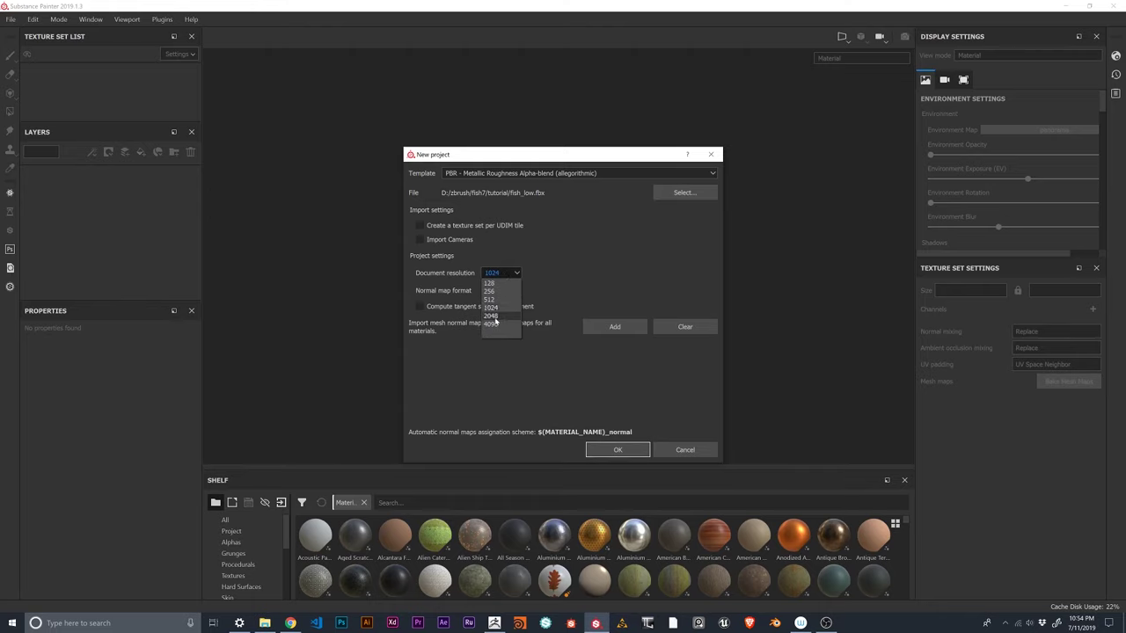
pyautogui.click(492, 316)
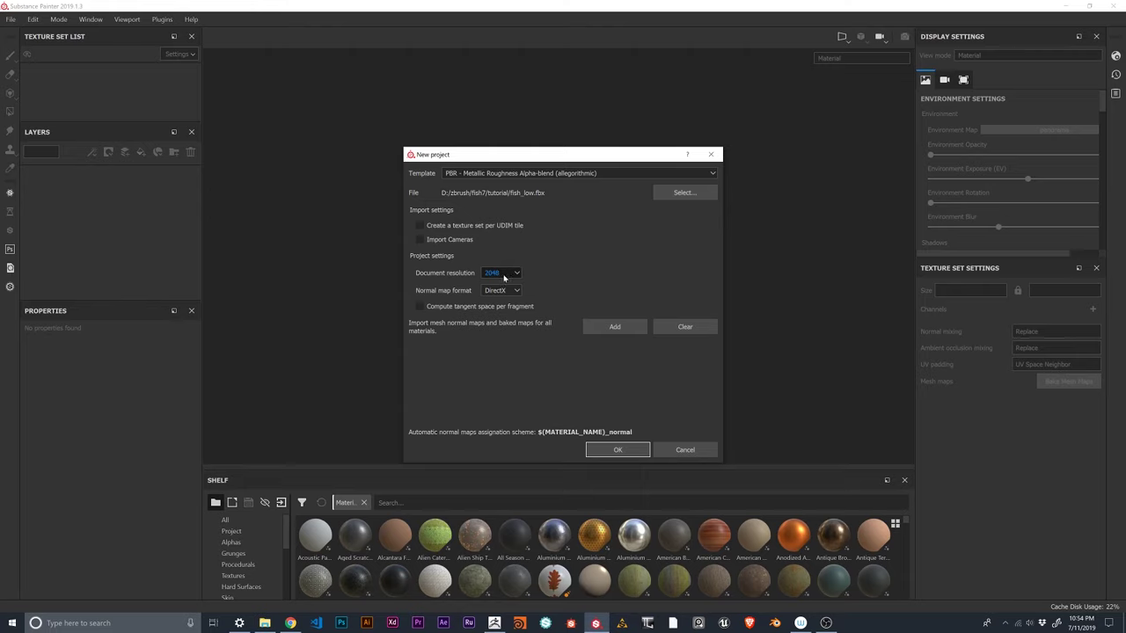
pyautogui.click(506, 276)
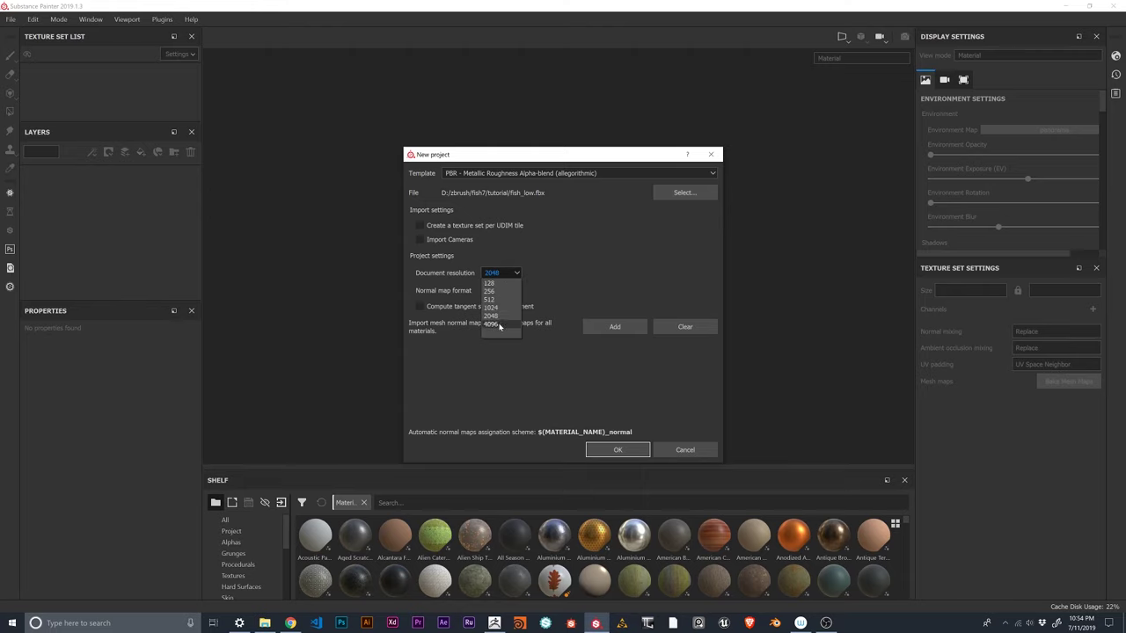
pyautogui.click(491, 325)
pyautogui.click(503, 296)
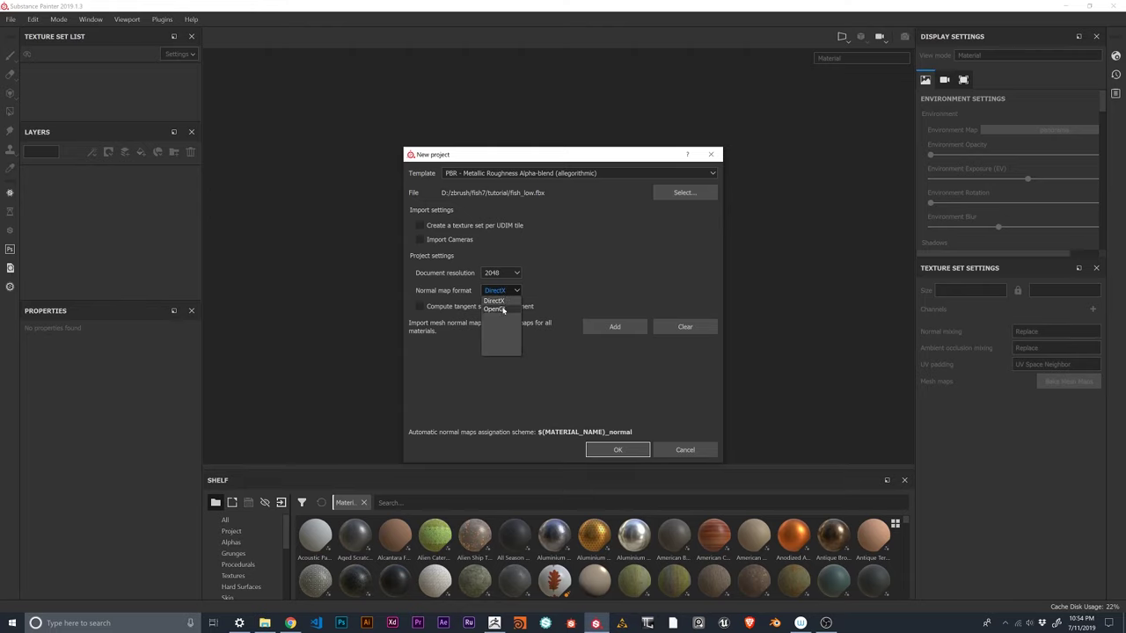
pyautogui.click(506, 312)
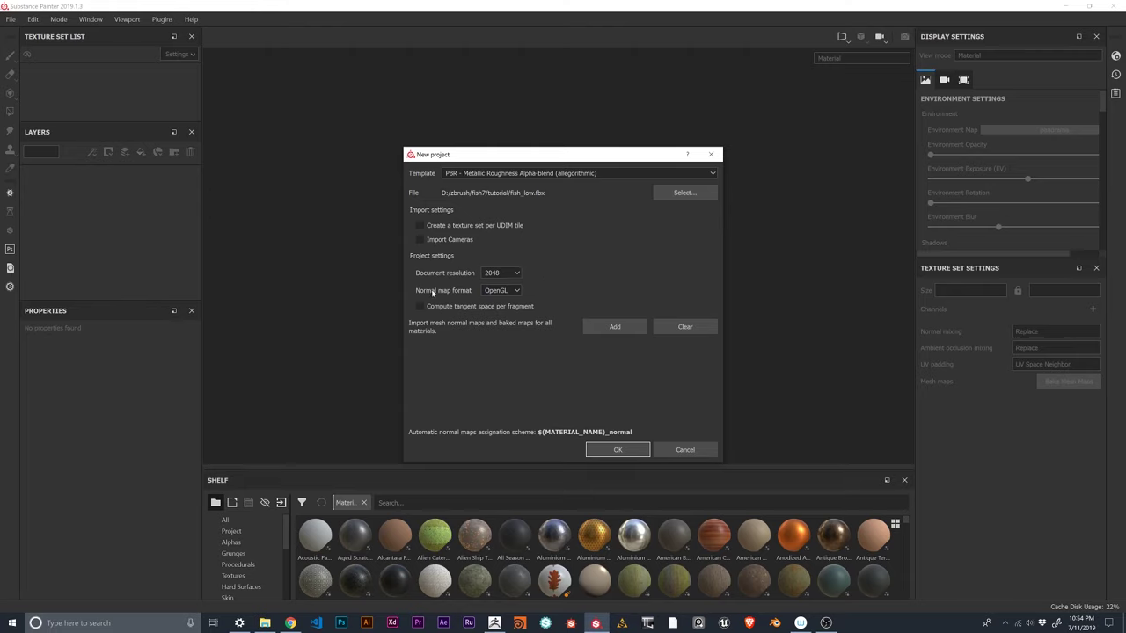
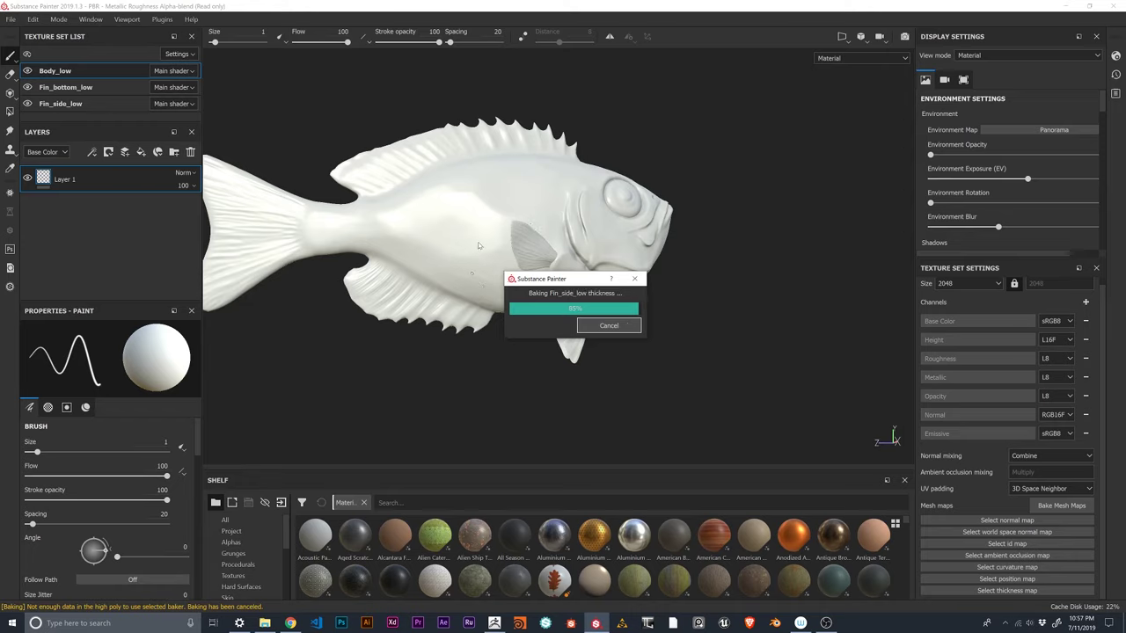
# Close the mesh map baking dialog, frame the whole fish from its side and rotate the environment lighting until that side is brightly lit.
pyautogui.click(609, 326)
pyautogui.keyDown('alt'); pyautogui.moveTo(576, 226); pyautogui.dragTo(238, 250); pyautogui.keyUp('alt')
pyautogui.keyDown('alt'); pyautogui.moveTo(573, 286); pyautogui.dragTo(351, 138); pyautogui.keyUp('alt')
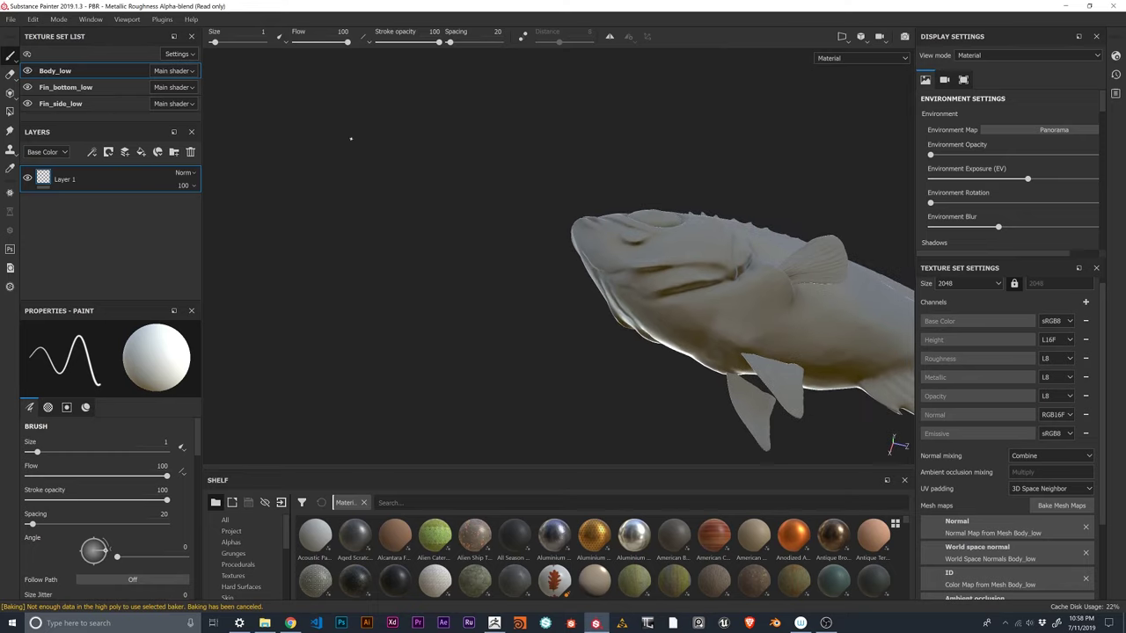
pyautogui.moveTo(598, 292)
pyautogui.keyDown('ctrl'); pyautogui.mouseDown(button='right')
pyautogui.moveTo(608, 292)
pyautogui.moveTo(590, 282)
pyautogui.moveTo(561, 340)
pyautogui.mouseUp(button='right'); pyautogui.keyUp('ctrl')
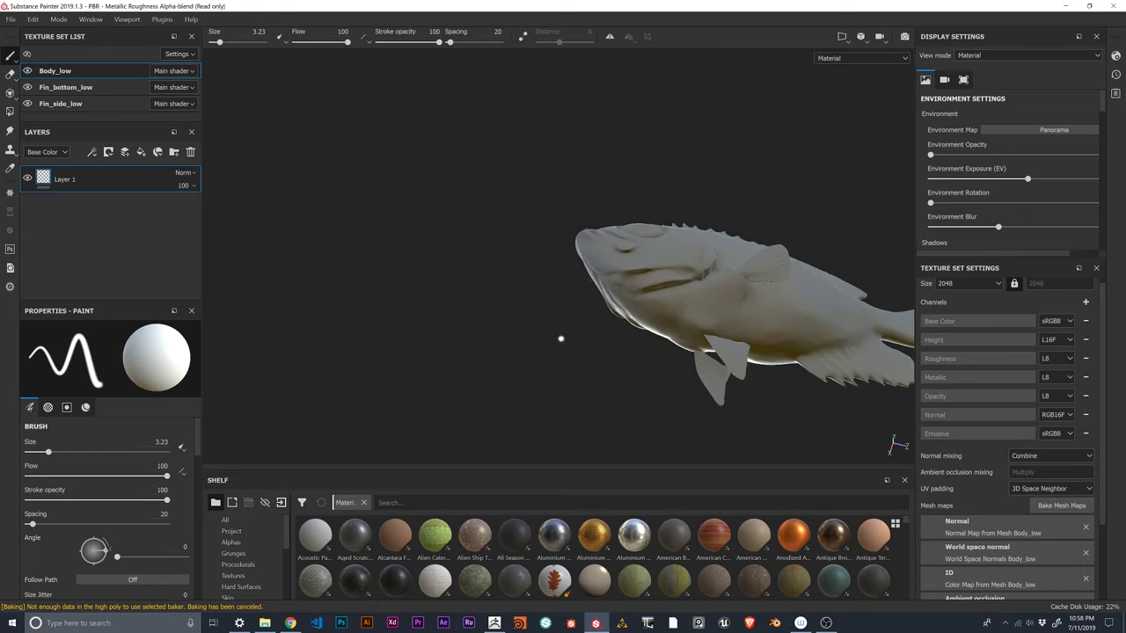
pyautogui.moveTo(561, 340)
pyautogui.keyDown('alt'); pyautogui.mouseDown()
pyautogui.moveTo(614, 228)
pyautogui.moveTo(678, 281)
pyautogui.mouseUp(); pyautogui.keyUp('alt')
pyautogui.keyDown('alt'); pyautogui.moveTo(678, 281); pyautogui.dragTo(480, 302, button='middle'); pyautogui.keyUp('alt')
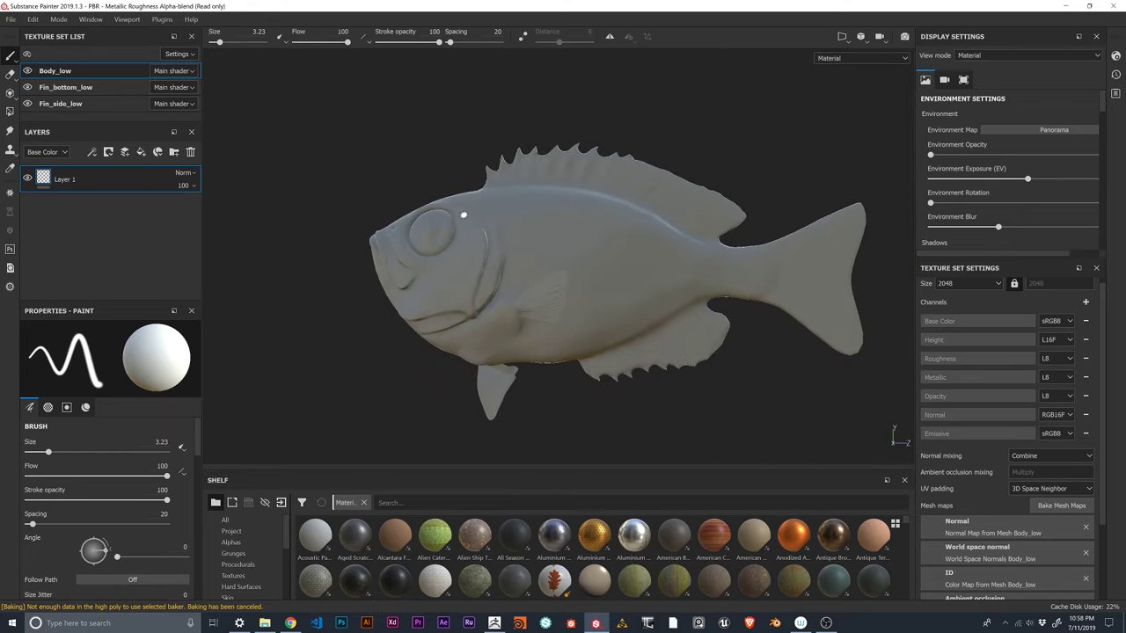
pyautogui.keyDown('shift'); pyautogui.moveTo(442, 253); pyautogui.dragTo(434, 272, button='right'); pyautogui.keyUp('shift')
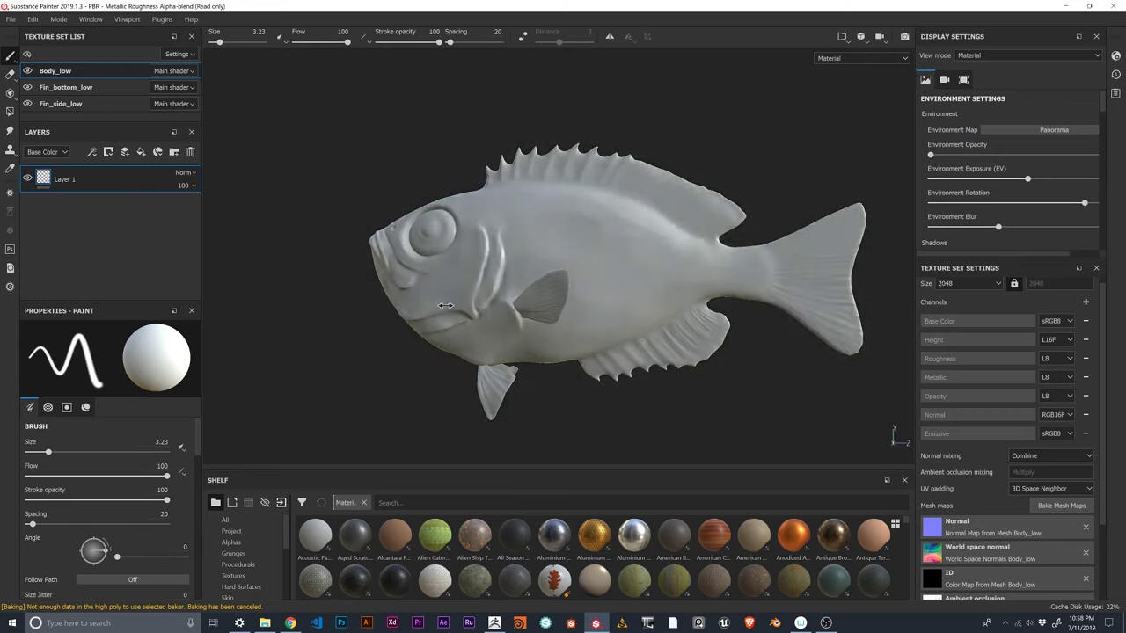
pyautogui.keyDown('shift'); pyautogui.moveTo(429, 319); pyautogui.dragTo(430, 318, button='right'); pyautogui.keyUp('shift')
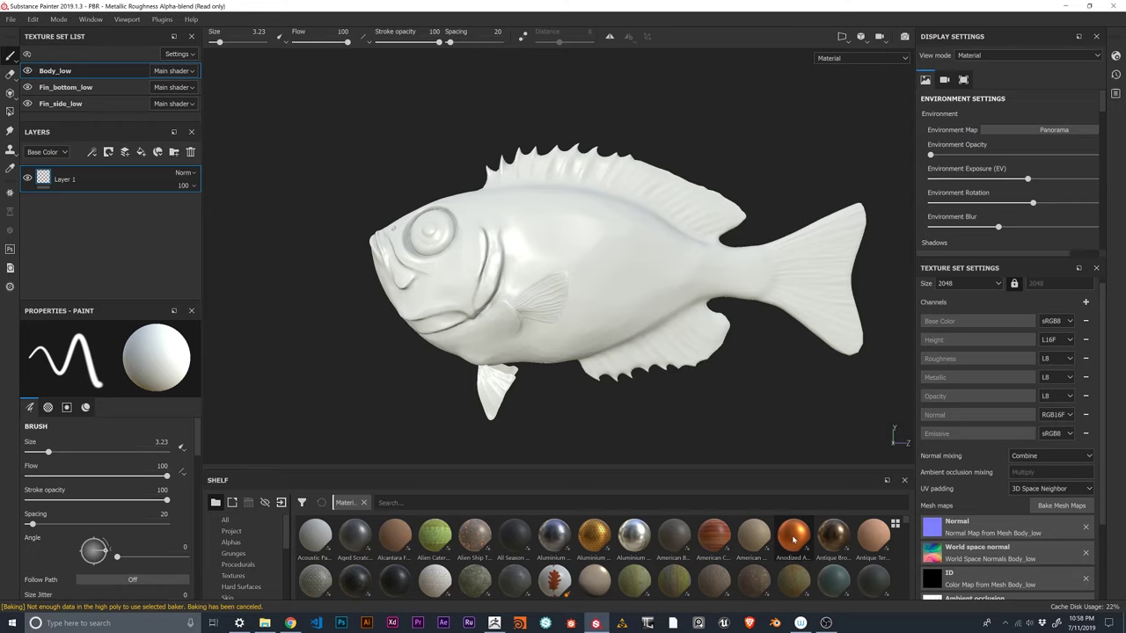
# Add the Anodized Aluminium material as a fill layer above Layer 1 in the Body_low texture set.
pyautogui.moveTo(794, 539); pyautogui.dragTo(122, 168)
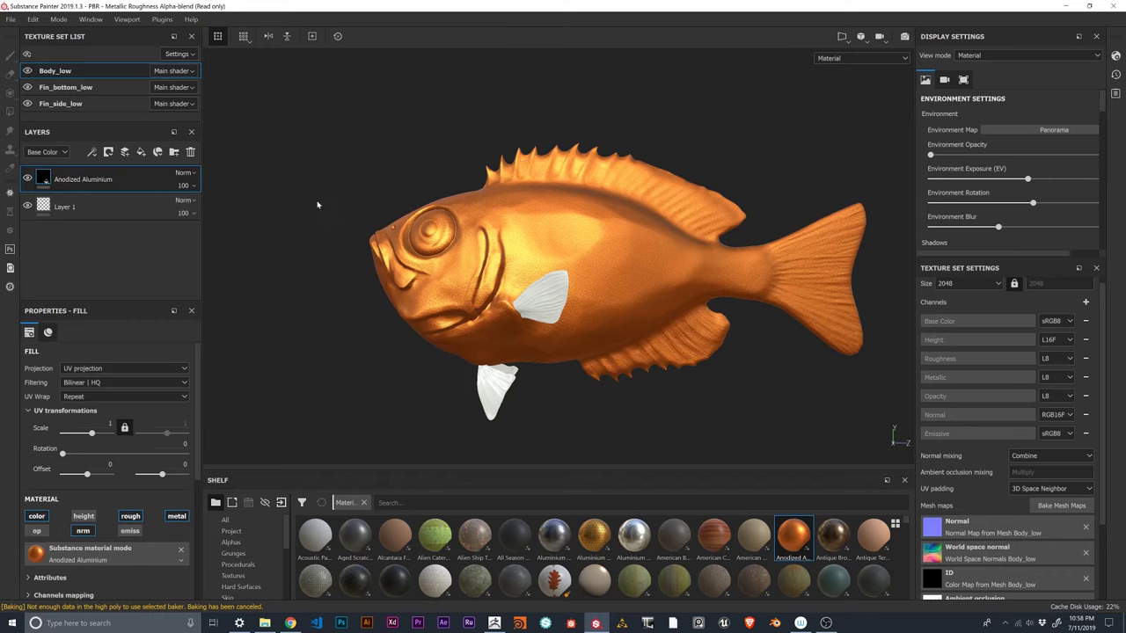
pyautogui.keyDown('alt'); pyautogui.moveTo(356, 339); pyautogui.dragTo(413, 313); pyautogui.keyUp('alt')
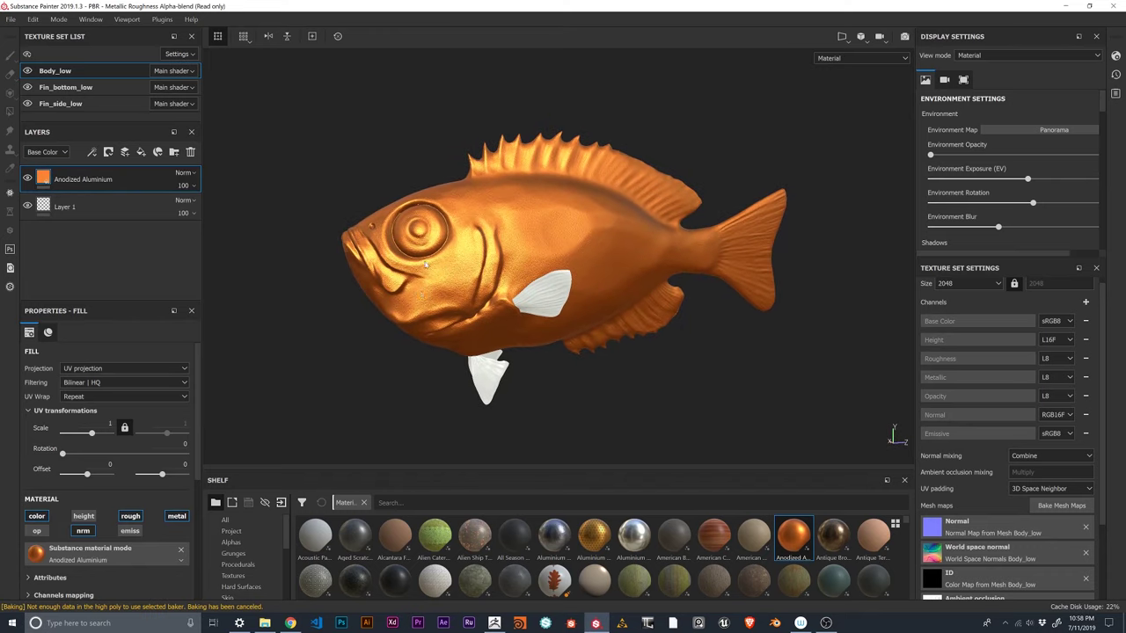
pyautogui.moveTo(426, 264)
pyautogui.keyDown('alt'); pyautogui.mouseDown()
pyautogui.moveTo(437, 243)
pyautogui.moveTo(423, 206)
pyautogui.moveTo(427, 284)
pyautogui.moveTo(419, 278)
pyautogui.mouseUp(); pyautogui.keyUp('alt')
# Examine the baked detail and metal surface up close around the fish's eye, mouth and gills, ending on the whole fish.
pyautogui.scroll(2, 391, 310)
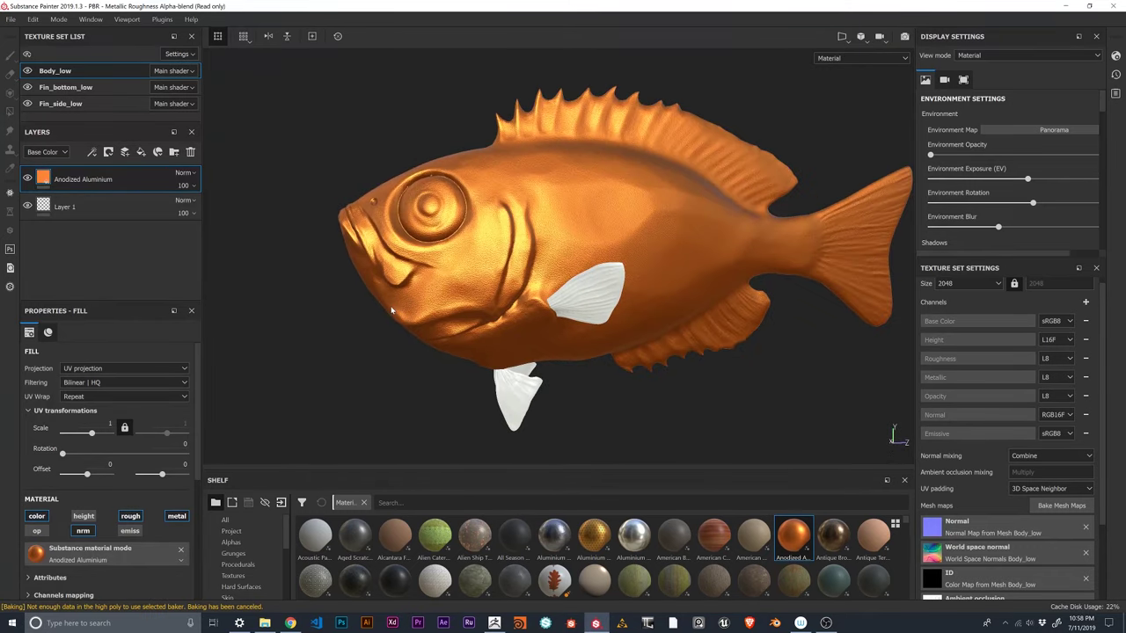
pyautogui.scroll(3, 392, 310)
pyautogui.keyDown('alt'); pyautogui.moveTo(436, 193); pyautogui.dragTo(470, 285); pyautogui.keyUp('alt')
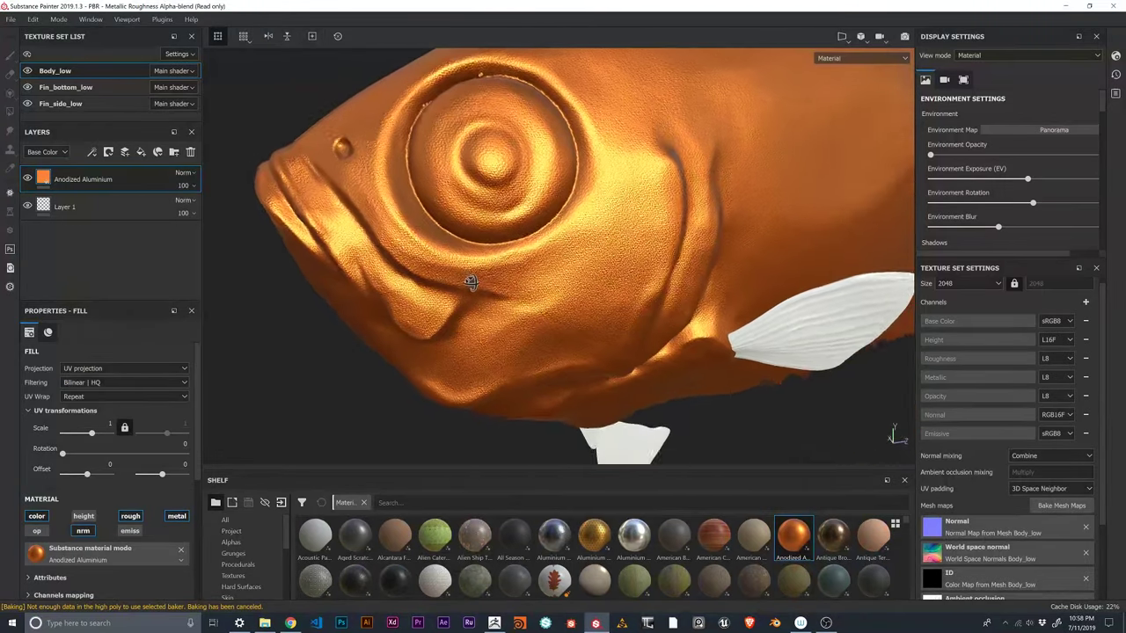
pyautogui.scroll(4, 390, 243)
pyautogui.moveTo(389, 243)
pyautogui.keyDown('alt'); pyautogui.mouseDown()
pyautogui.moveTo(410, 178)
pyautogui.moveTo(397, 211)
pyautogui.moveTo(407, 230)
pyautogui.mouseUp(); pyautogui.keyUp('alt')
pyautogui.keyDown('alt'); pyautogui.moveTo(494, 287); pyautogui.dragTo(443, 194, button='middle'); pyautogui.keyUp('alt')
pyautogui.keyDown('alt'); pyautogui.moveTo(443, 194); pyautogui.dragTo(453, 237); pyautogui.keyUp('alt')
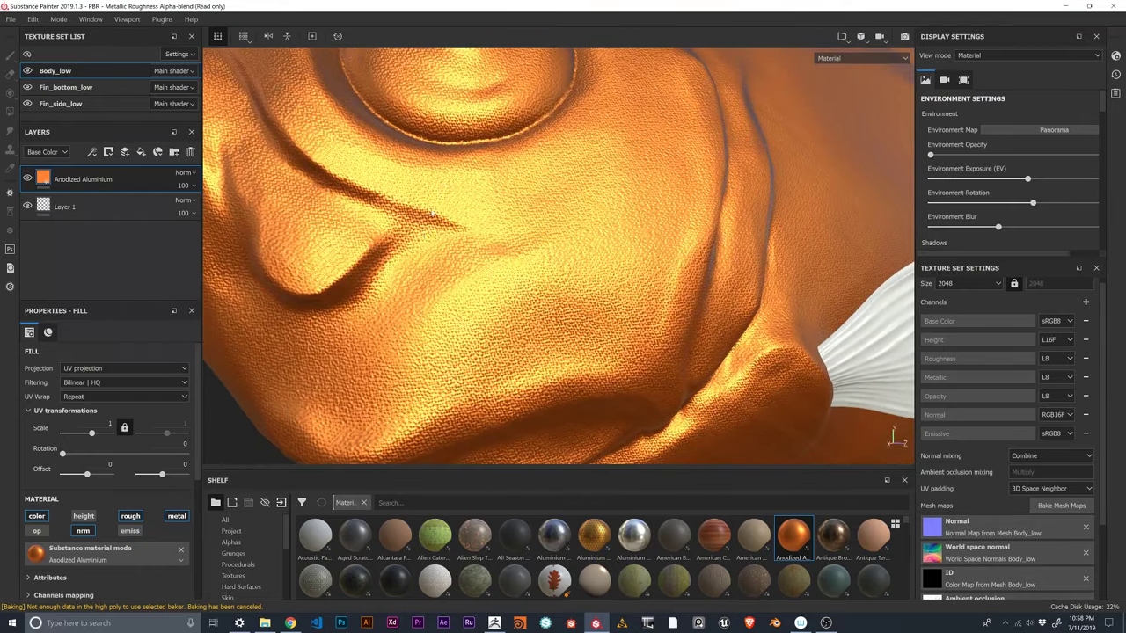
pyautogui.keyDown('alt'); pyautogui.moveTo(453, 247); pyautogui.dragTo(425, 189, button='middle'); pyautogui.keyUp('alt')
pyautogui.keyDown('alt'); pyautogui.moveTo(425, 188); pyautogui.dragTo(483, 256); pyautogui.keyUp('alt')
pyautogui.scroll(-6, 430, 181)
pyautogui.keyDown('alt'); pyautogui.moveTo(483, 256); pyautogui.dragTo(511, 338, button='middle'); pyautogui.keyUp('alt')
pyautogui.keyDown('alt'); pyautogui.moveTo(512, 339); pyautogui.dragTo(530, 311); pyautogui.keyUp('alt')
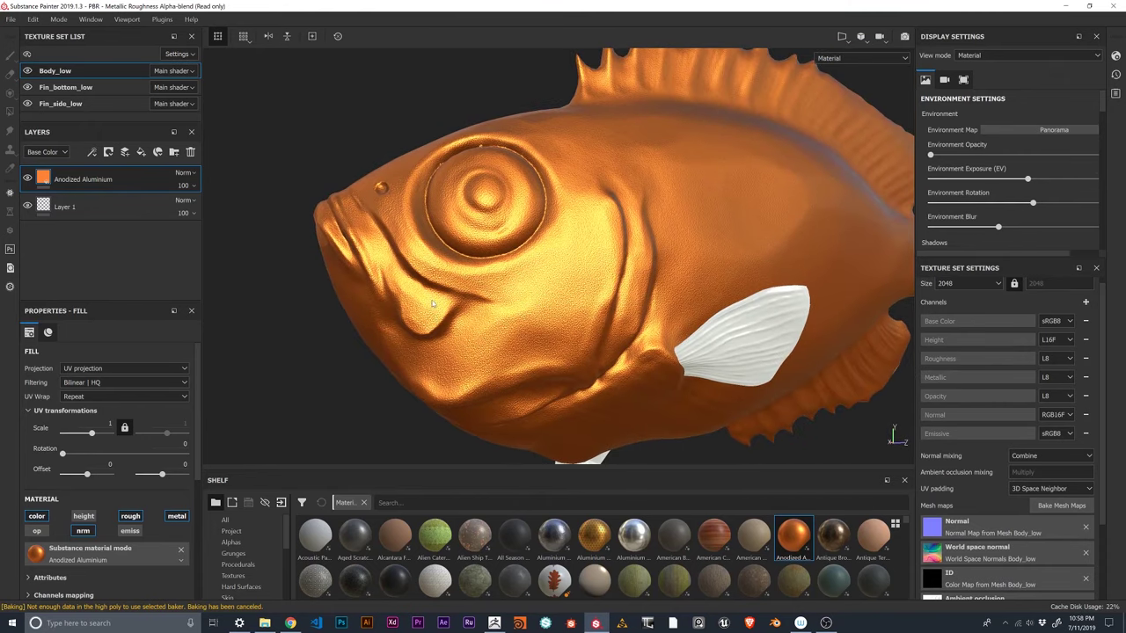
pyautogui.scroll(3, 395, 319)
pyautogui.scroll(-7, 397, 319)
pyautogui.keyDown('alt'); pyautogui.moveTo(337, 398); pyautogui.dragTo(361, 328); pyautogui.keyUp('alt')
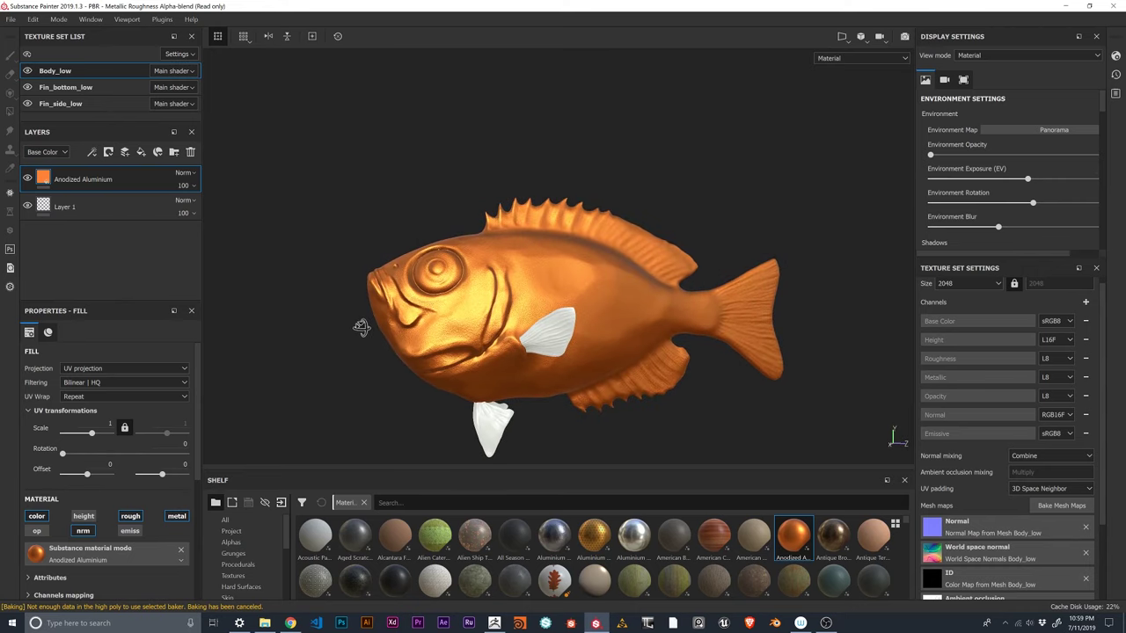
# Search the material shelf for wood and add American Cherry Wood as a fill layer to both Fin_side_low and Fin_bottom_low.
pyautogui.click(98, 372)
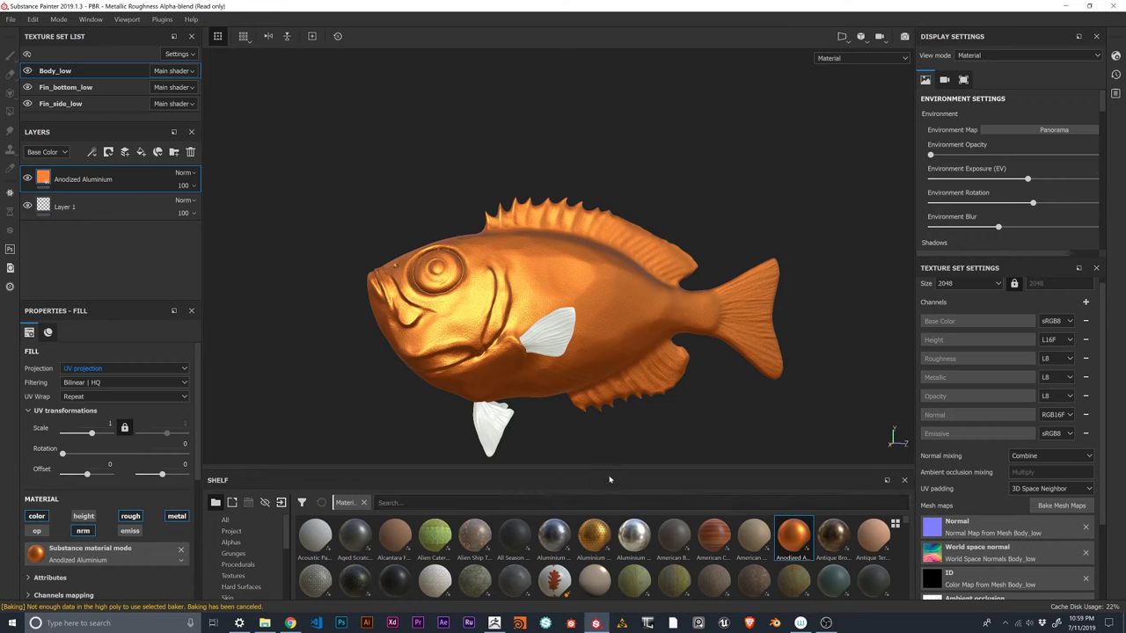
pyautogui.click(518, 505)
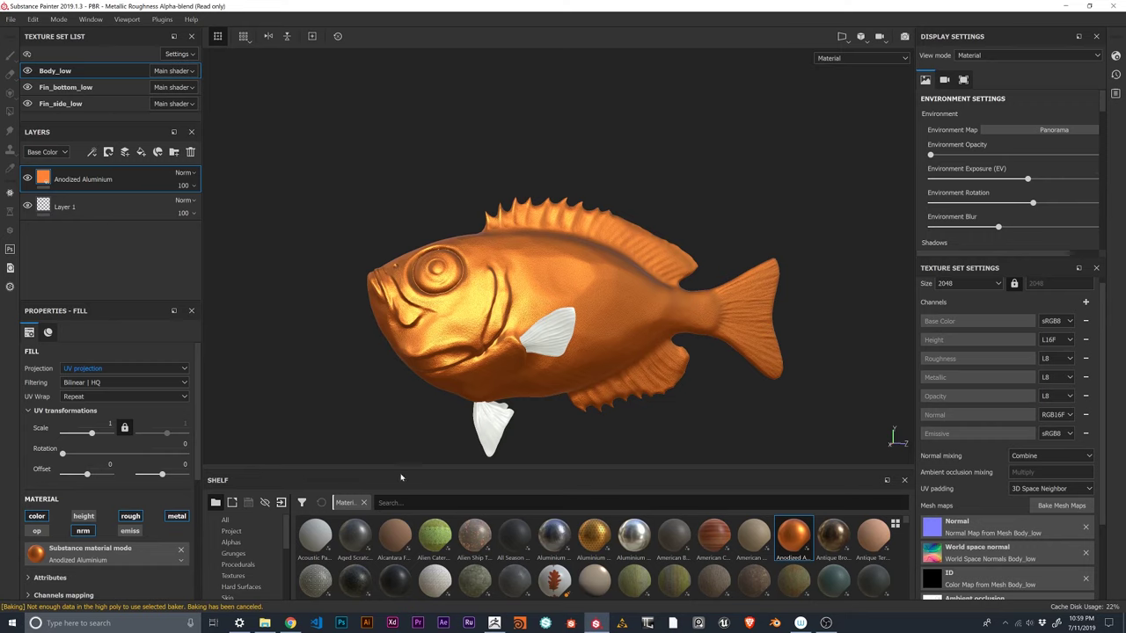
pyautogui.write('wood')
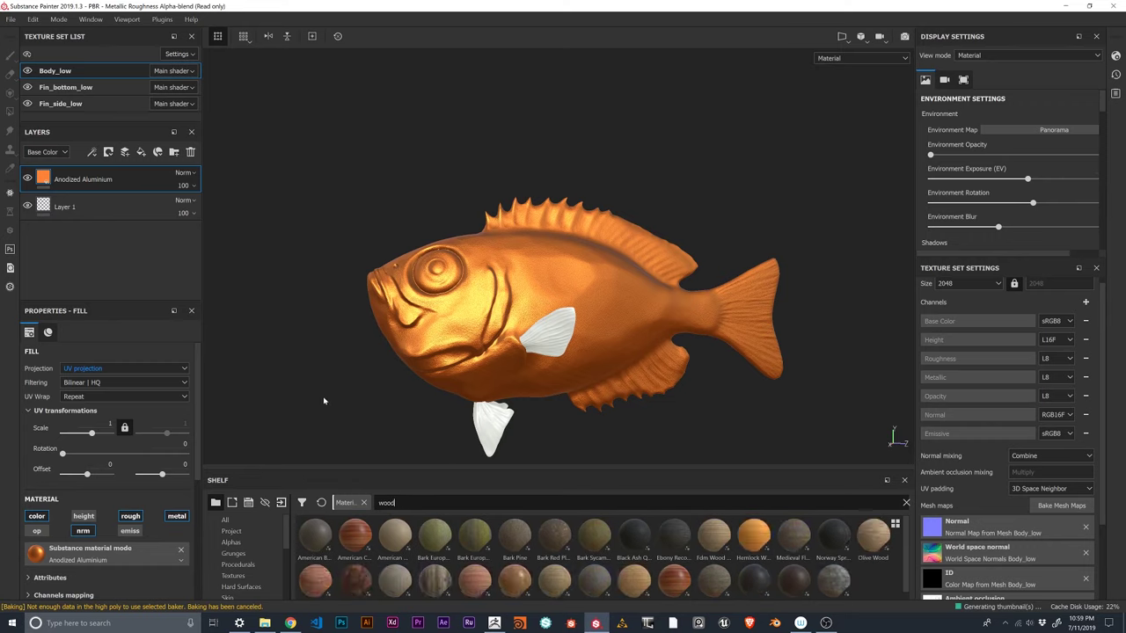
pyautogui.moveTo(355, 533)
pyautogui.mouseDown()
pyautogui.moveTo(370, 478)
pyautogui.moveTo(277, 364)
pyautogui.moveTo(358, 530)
pyautogui.moveTo(80, 179)
pyautogui.mouseUp()
pyautogui.click(59, 103)
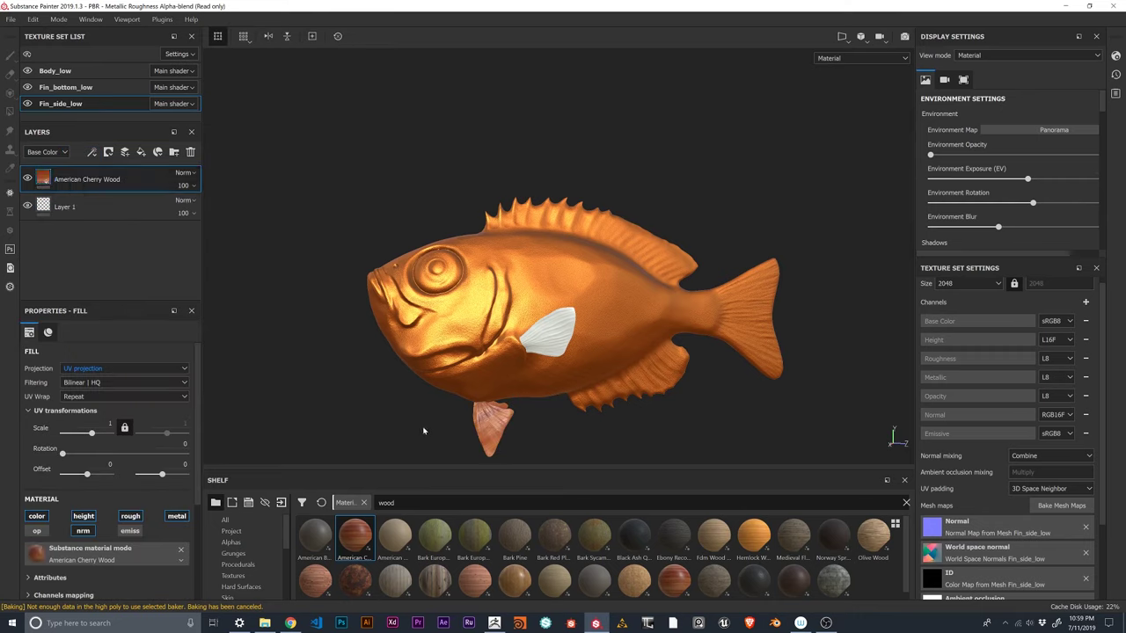
pyautogui.click(88, 87)
pyautogui.moveTo(355, 540); pyautogui.dragTo(101, 173)
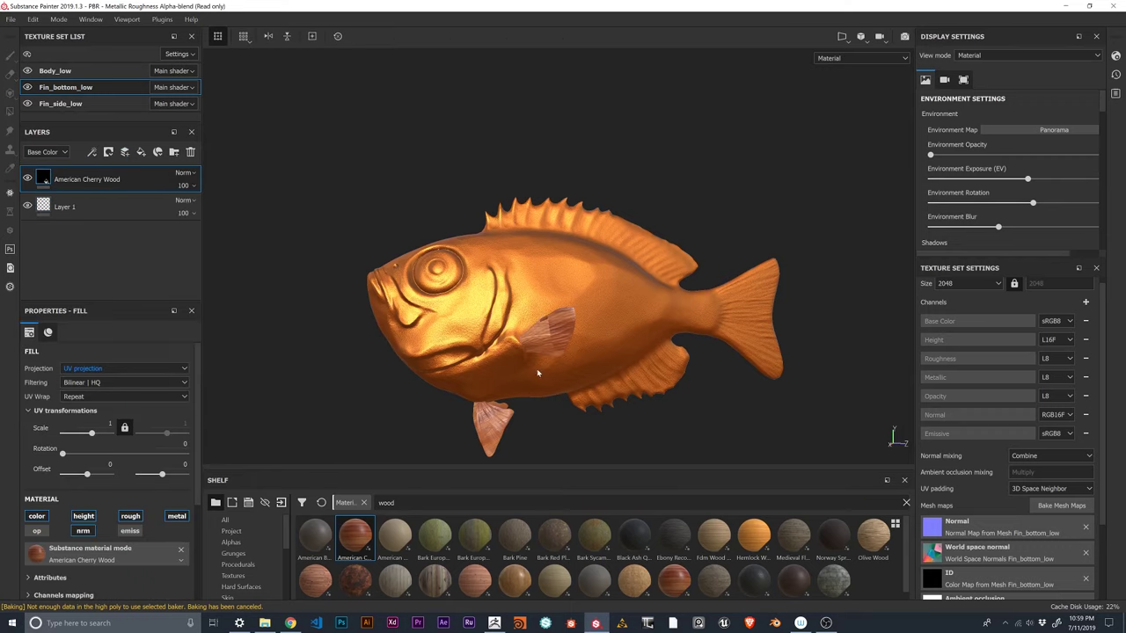
# Add a paint layer to Fin_bottom_low and trace the wood texture's seams across the side fin in white with a brush size of 1.09.
pyautogui.scroll(6, 548, 338)
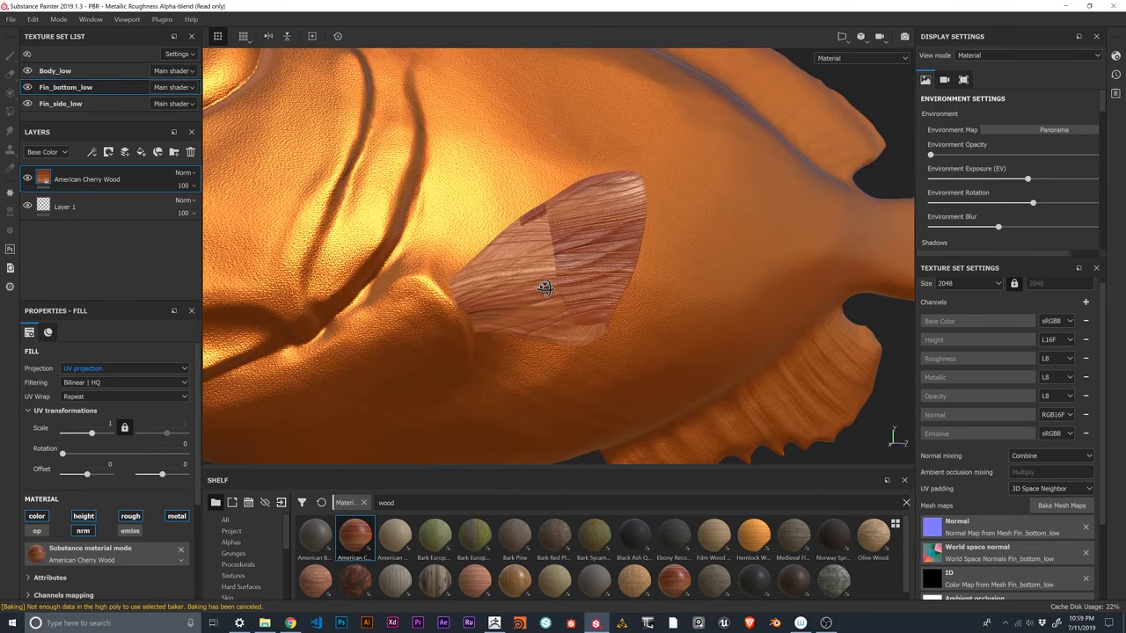
pyautogui.keyDown('alt'); pyautogui.moveTo(546, 288); pyautogui.dragTo(533, 276); pyautogui.keyUp('alt')
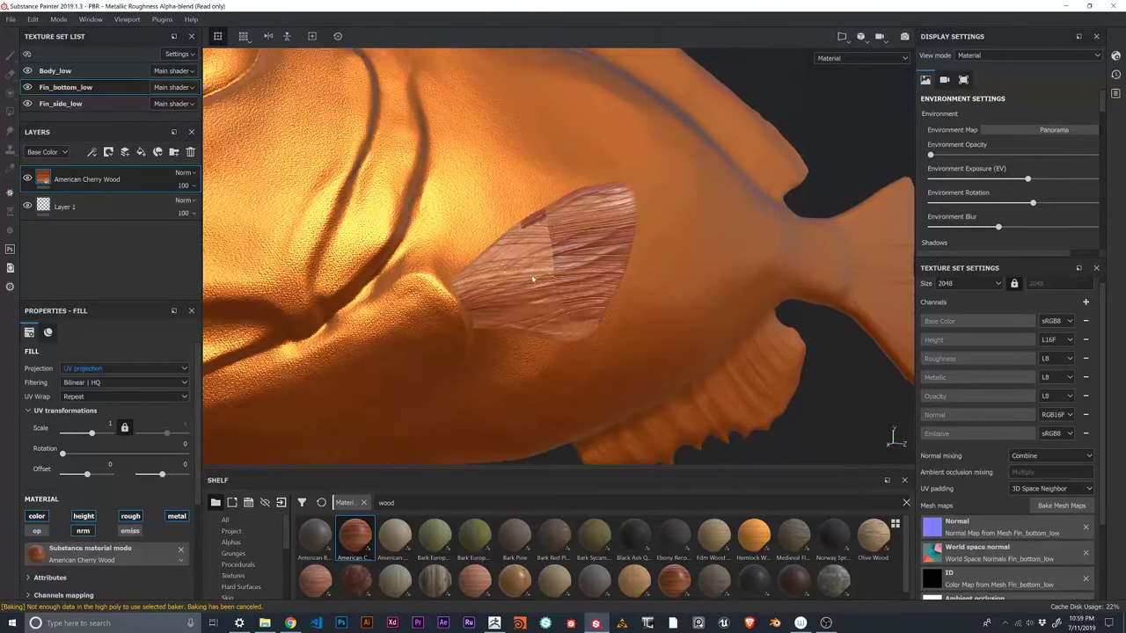
pyautogui.scroll(5, 533, 276)
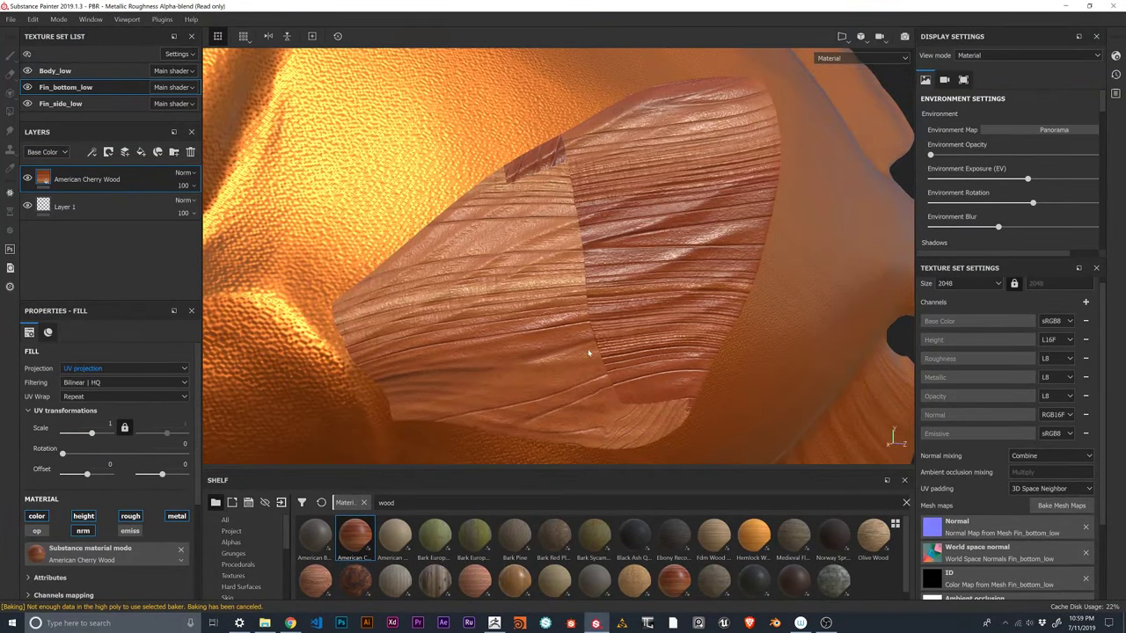
pyautogui.click(684, 409)
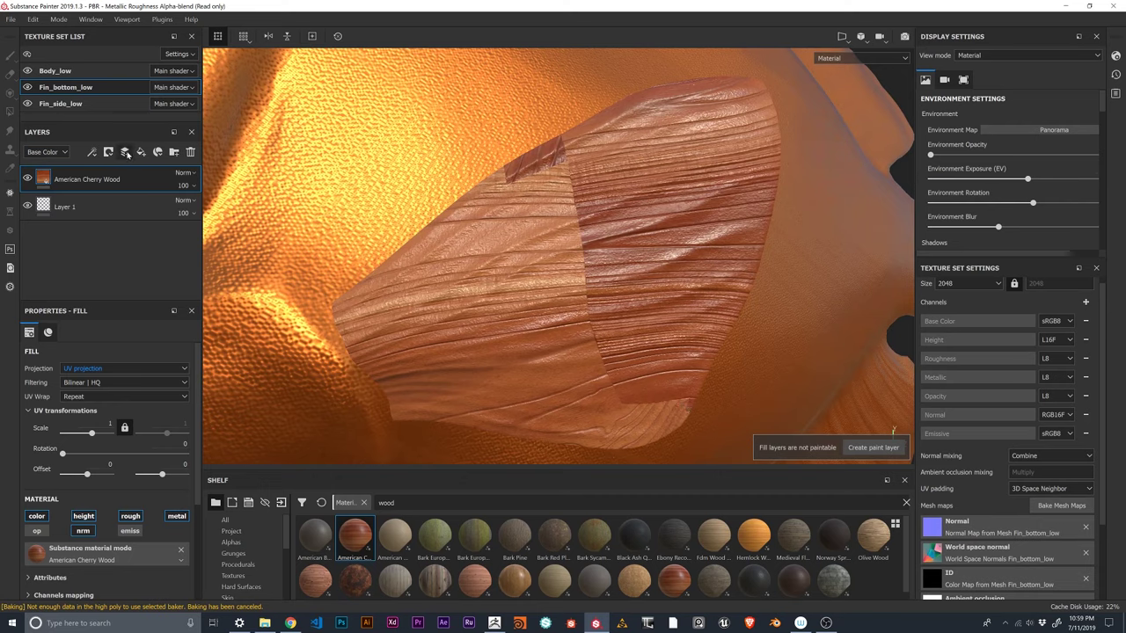
pyautogui.click(125, 152)
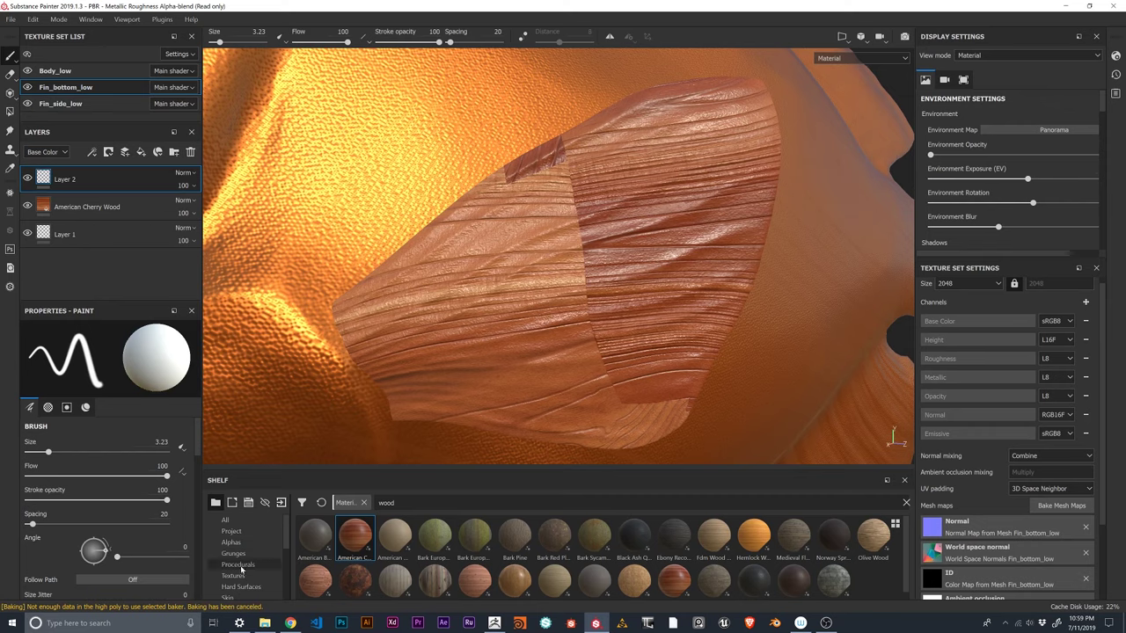
pyautogui.scroll(-8, 190, 453)
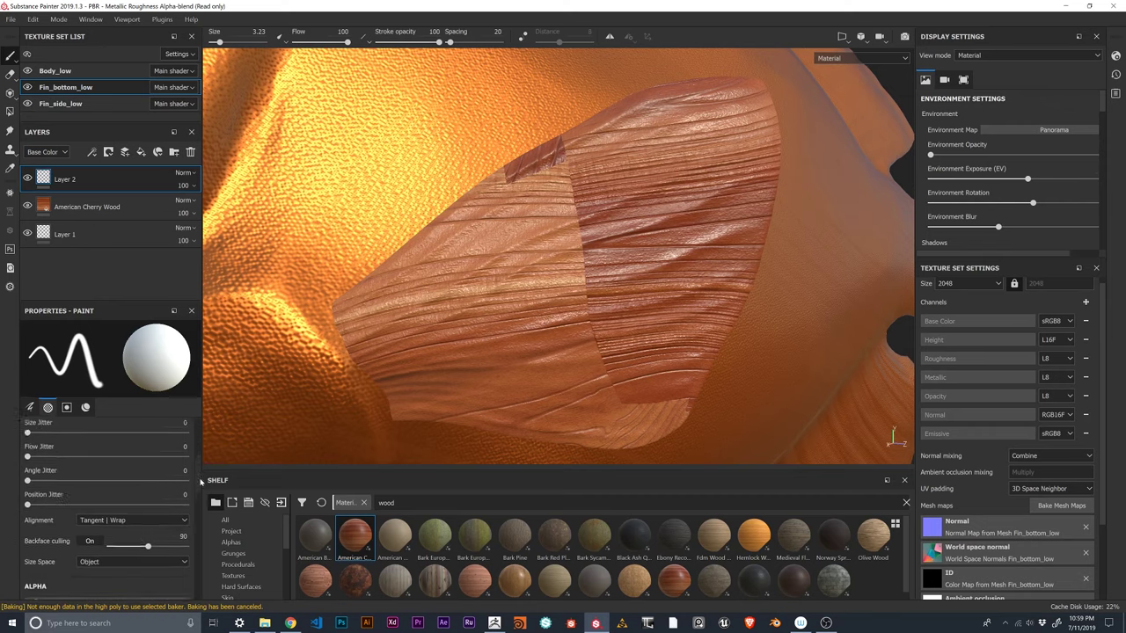
pyautogui.scroll(1, 188, 473)
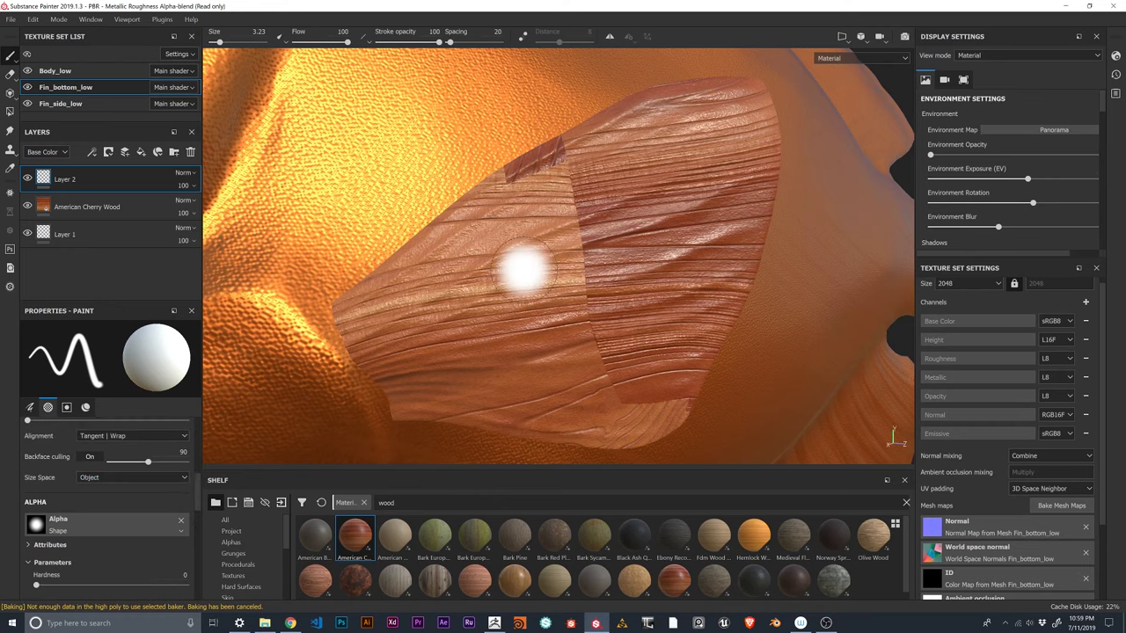
pyautogui.keyDown('ctrl'); pyautogui.moveTo(486, 175); pyautogui.dragTo(470, 187, button='right'); pyautogui.keyUp('ctrl')
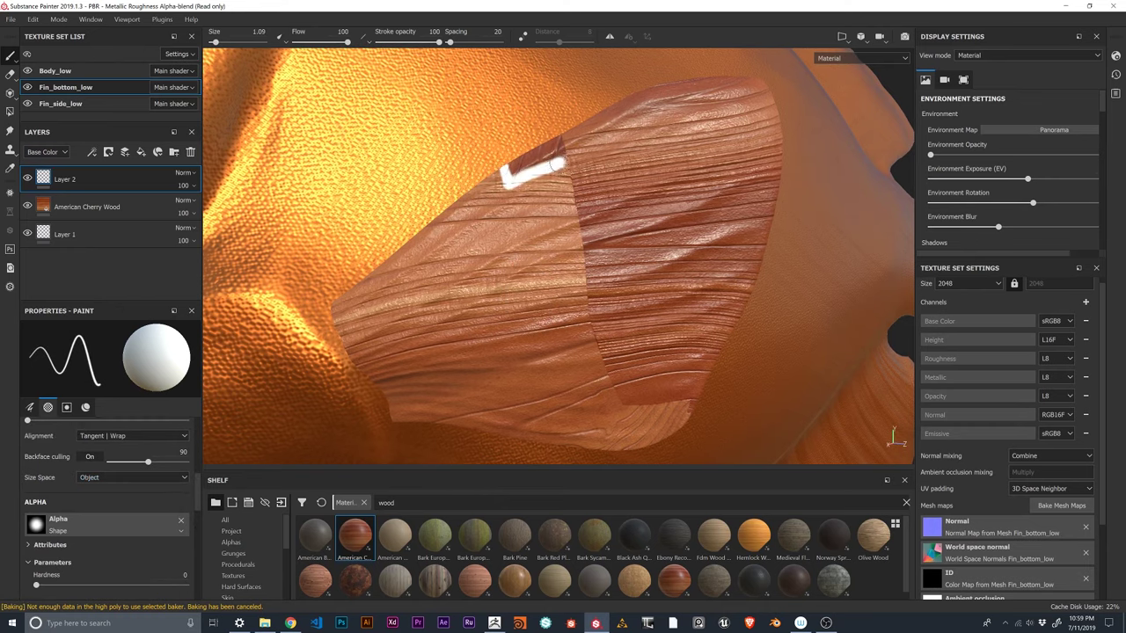
pyautogui.moveTo(557, 163)
pyautogui.mouseDown()
pyautogui.moveTo(607, 387)
pyautogui.moveTo(635, 405)
pyautogui.moveTo(661, 403)
pyautogui.mouseUp()
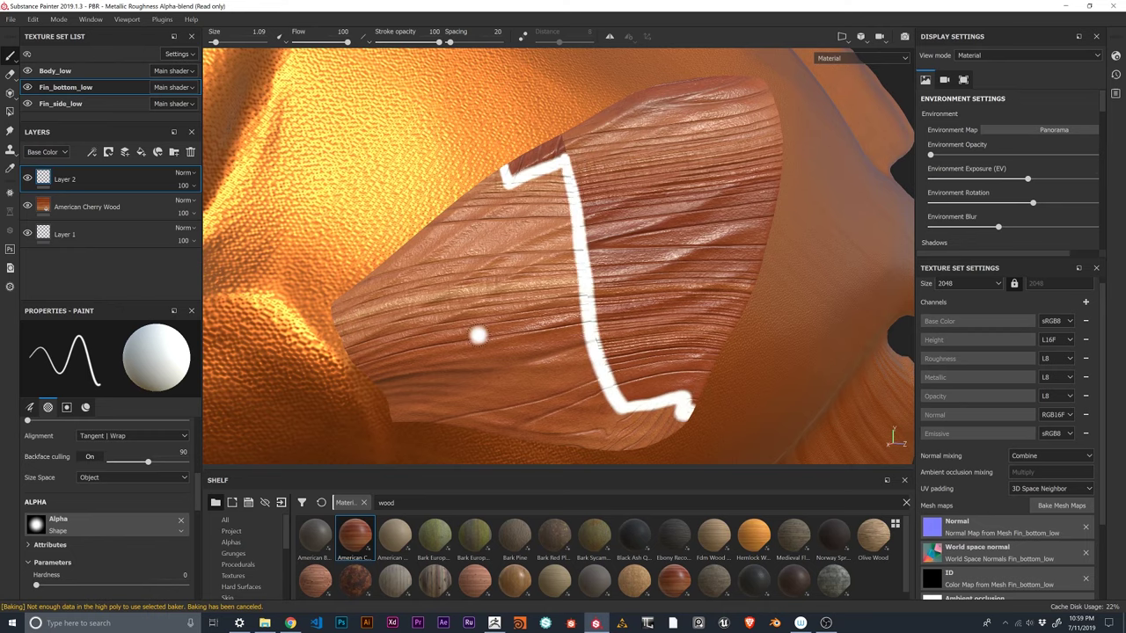
# Delete the paint layer holding the white seam strokes from the Fin_bottom_low texture set.
pyautogui.moveTo(479, 336)
pyautogui.keyDown('ctrl'); pyautogui.mouseDown(button='right')
pyautogui.moveTo(534, 223)
pyautogui.moveTo(481, 327)
pyautogui.moveTo(492, 239)
pyautogui.moveTo(452, 340)
pyautogui.moveTo(466, 448)
pyautogui.mouseUp(button='right'); pyautogui.keyUp('ctrl')
pyautogui.keyDown('alt'); pyautogui.moveTo(466, 449); pyautogui.dragTo(506, 353); pyautogui.keyUp('alt')
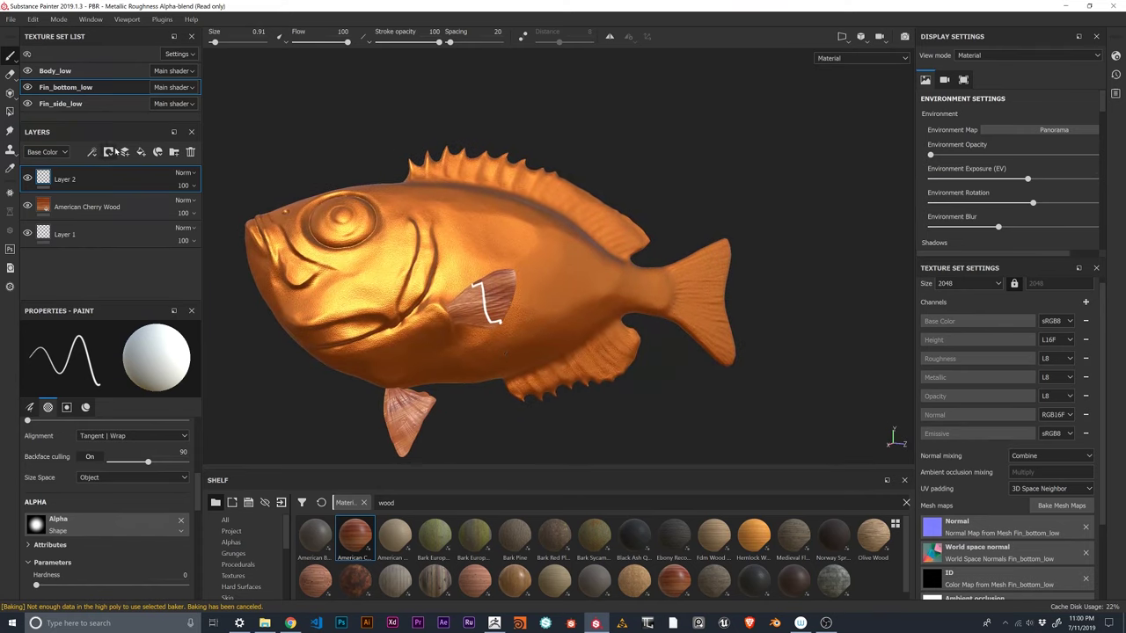
pyautogui.click(190, 151)
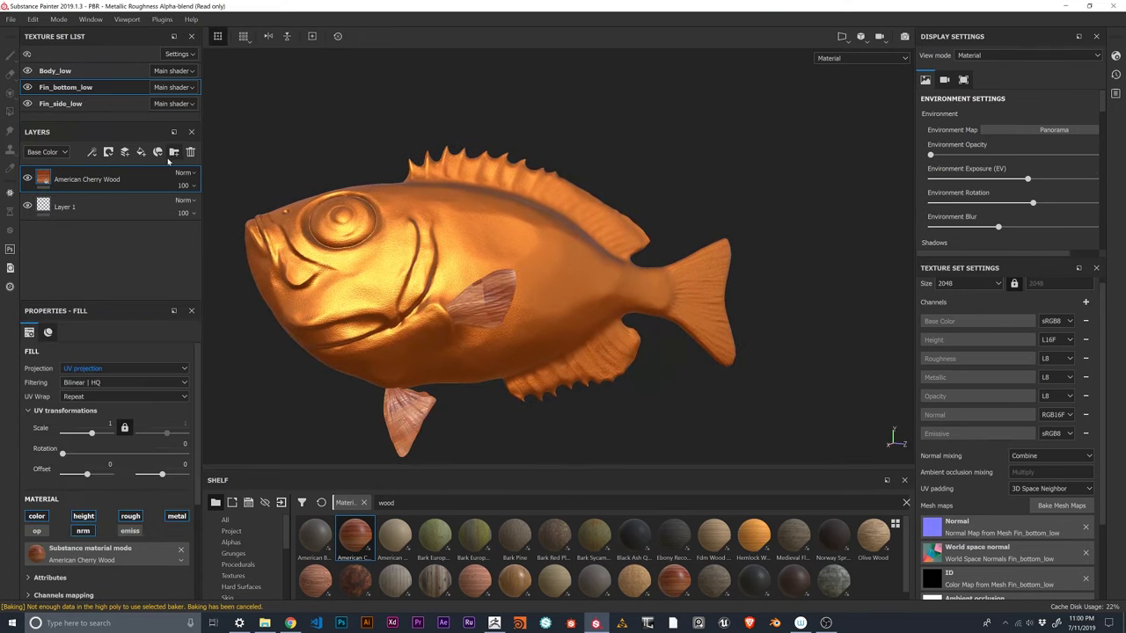
# Switch the American Cherry Wood layer on Fin_bottom_low to tri-planar projection and check the side fin up close.
pyautogui.click(151, 367)
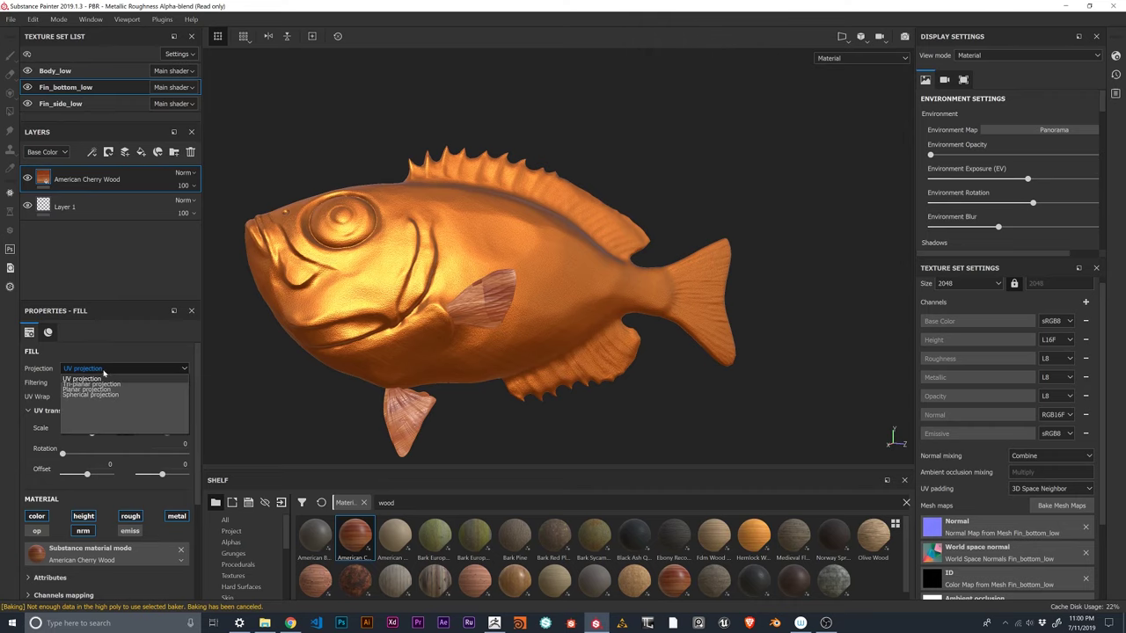
pyautogui.click(95, 385)
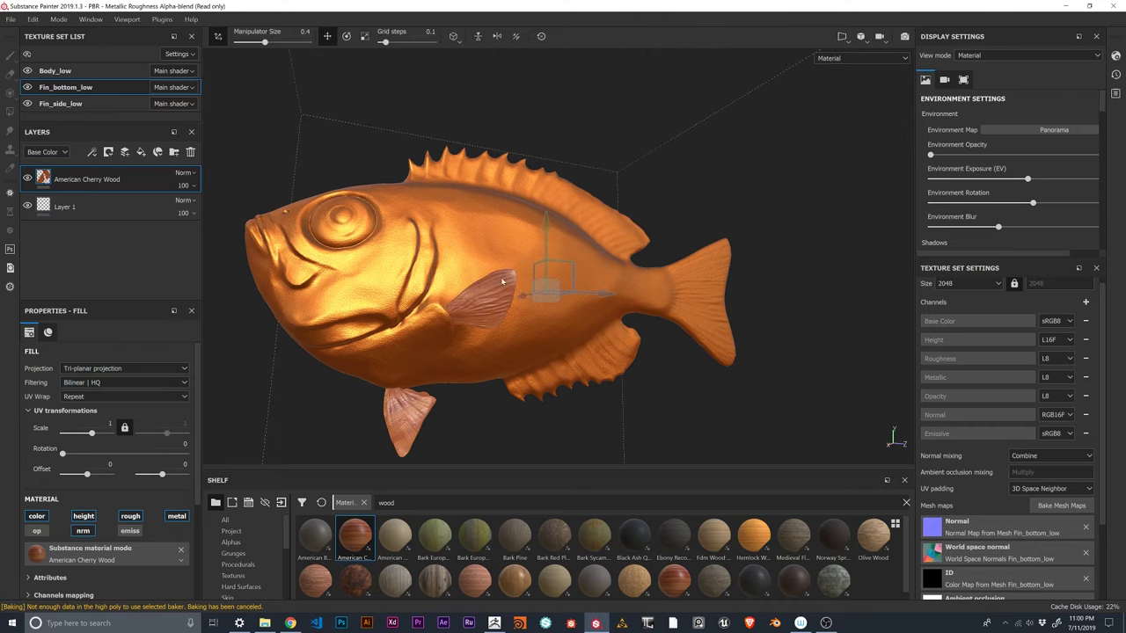
pyautogui.keyDown('alt'); pyautogui.moveTo(442, 329); pyautogui.dragTo(459, 308, button='right'); pyautogui.keyUp('alt')
pyautogui.keyDown('alt'); pyautogui.moveTo(448, 274); pyautogui.dragTo(505, 278); pyautogui.keyUp('alt')
pyautogui.keyDown('alt'); pyautogui.moveTo(505, 278); pyautogui.dragTo(478, 234, button='right'); pyautogui.keyUp('alt')
pyautogui.keyDown('alt'); pyautogui.moveTo(478, 234); pyautogui.dragTo(538, 303); pyautogui.keyUp('alt')
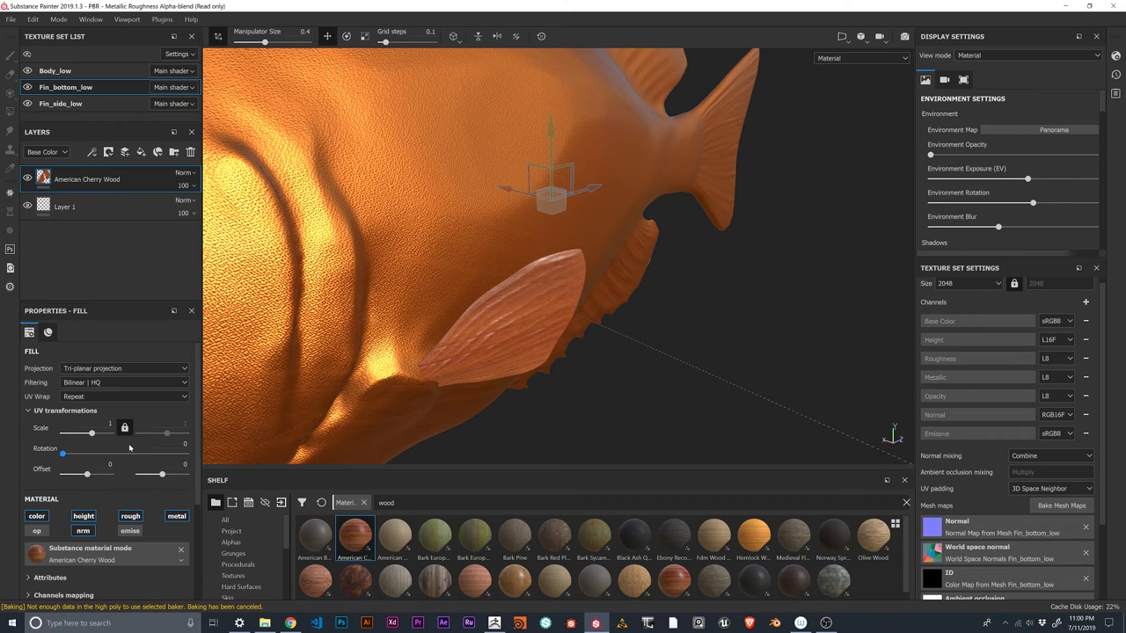
# Transform the Fin_bottom_low wood layer's UVs to scale 3.76, rotation 13.78 and offsets 0.28 and -0.07, checking the grain on the fin.
pyautogui.scroll(-3, 88, 407)
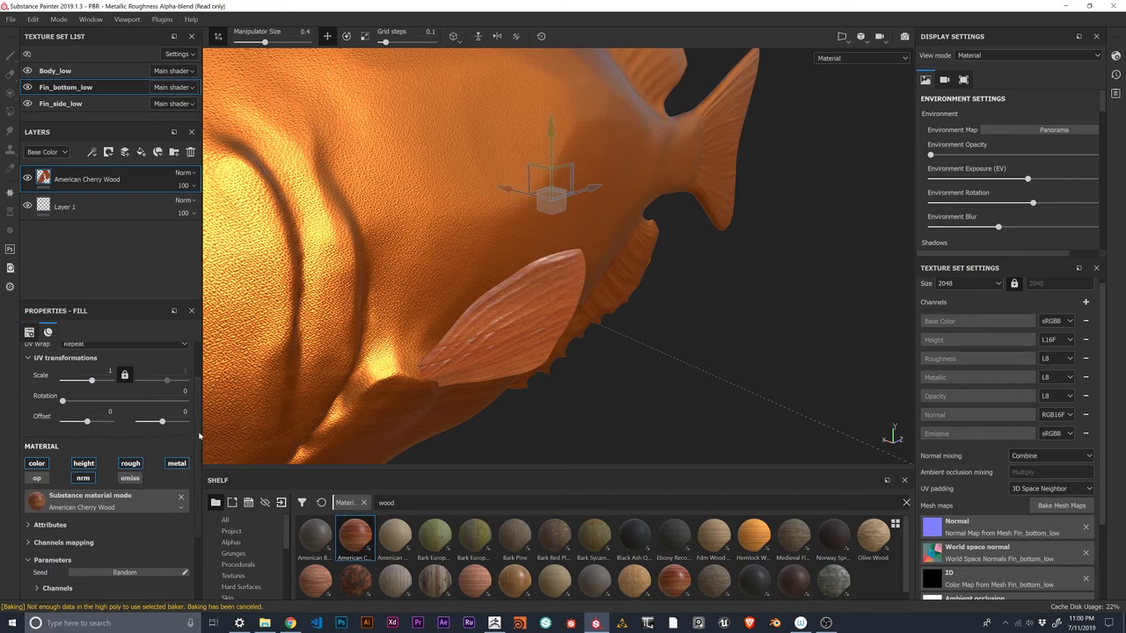
pyautogui.scroll(3, 200, 435)
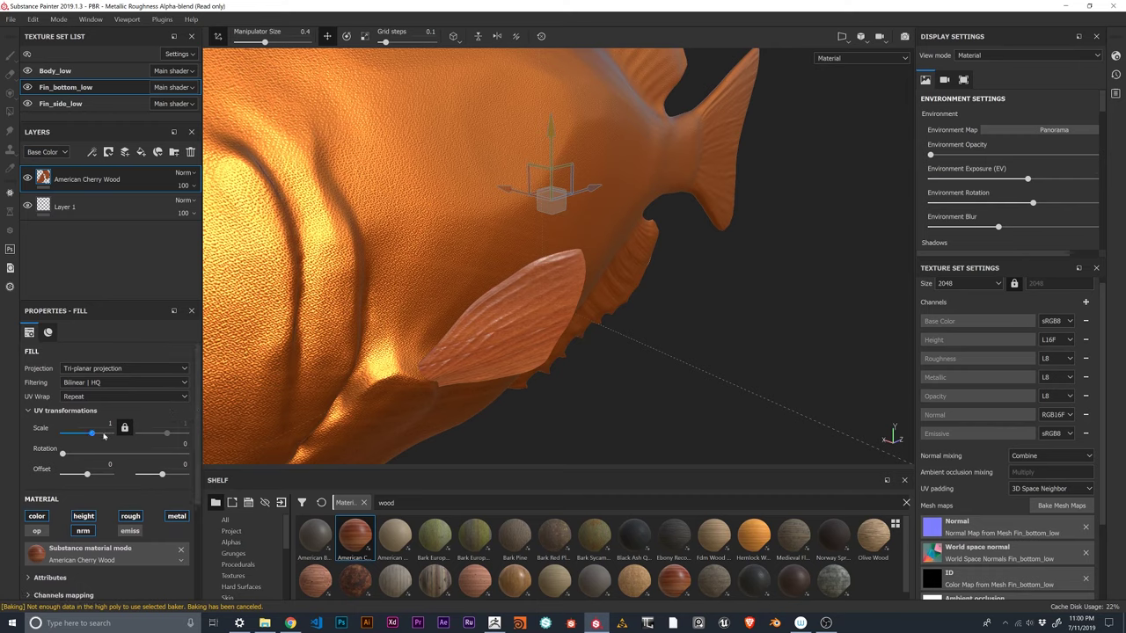
pyautogui.moveTo(104, 436); pyautogui.dragTo(67, 454)
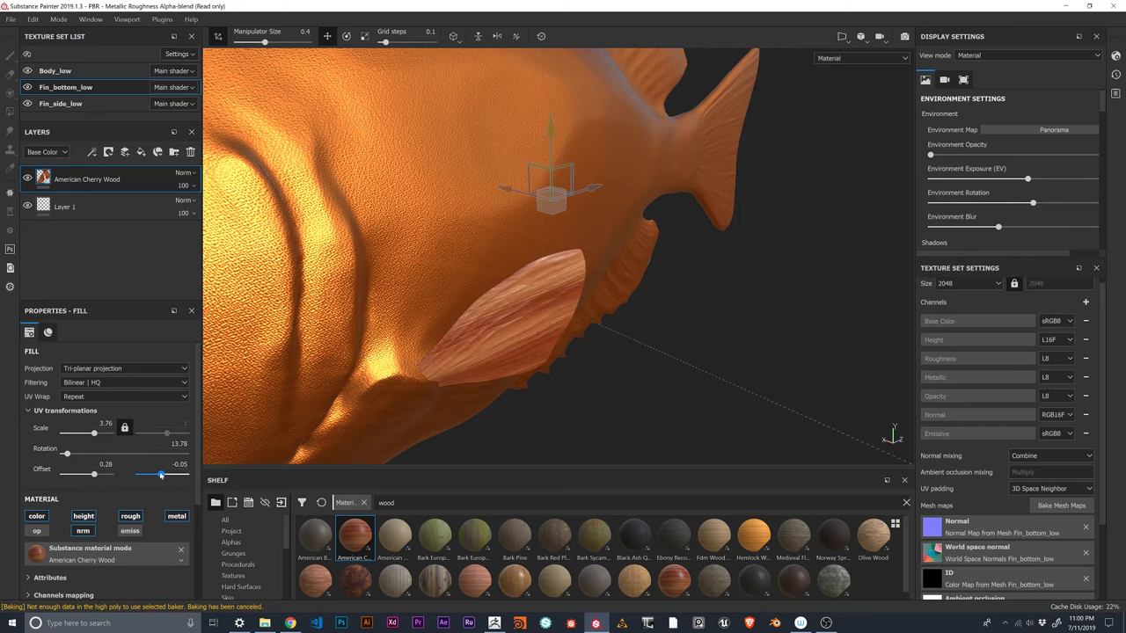
pyautogui.keyDown('alt'); pyautogui.moveTo(413, 328); pyautogui.dragTo(325, 341); pyautogui.keyUp('alt')
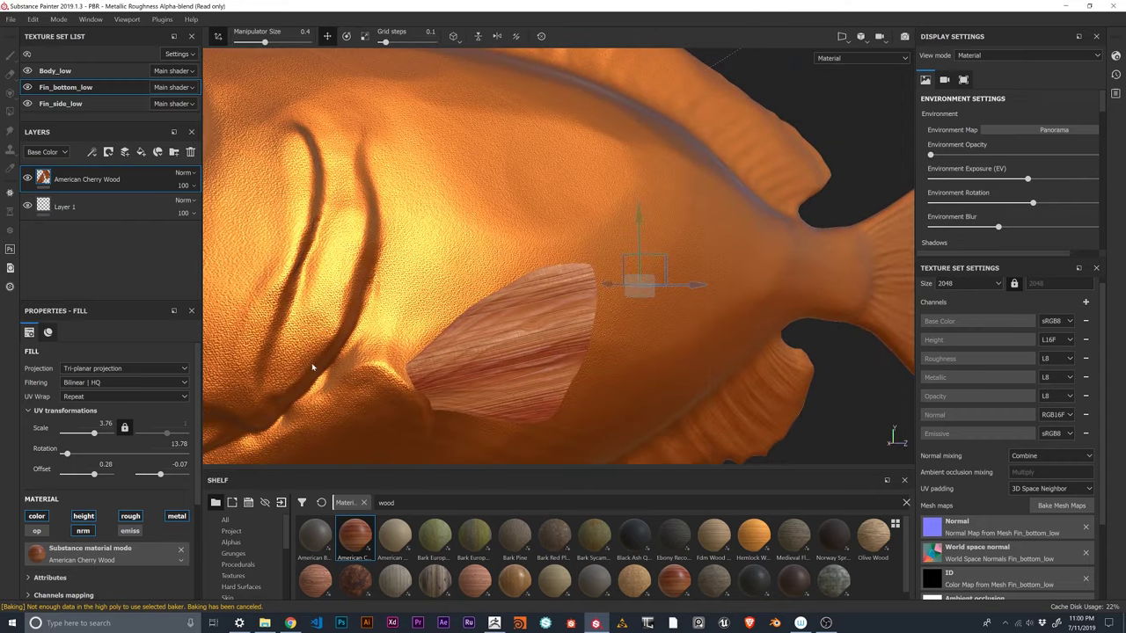
pyautogui.keyDown('alt'); pyautogui.moveTo(313, 367); pyautogui.dragTo(246, 462, button='right'); pyautogui.keyUp('alt')
pyautogui.keyDown('alt'); pyautogui.moveTo(333, 354); pyautogui.dragTo(447, 256, button='middle'); pyautogui.keyUp('alt')
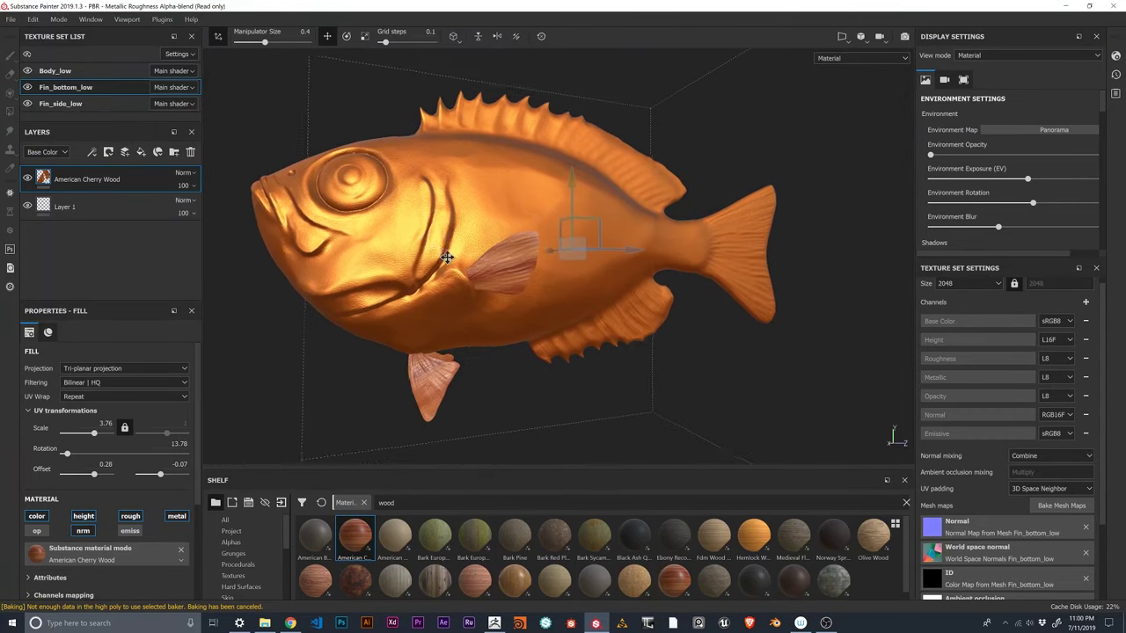
pyautogui.keyDown('alt'); pyautogui.moveTo(446, 257); pyautogui.dragTo(412, 261); pyautogui.keyUp('alt')
pyautogui.keyDown('alt'); pyautogui.moveTo(412, 260); pyautogui.dragTo(456, 241, button='right'); pyautogui.keyUp('alt')
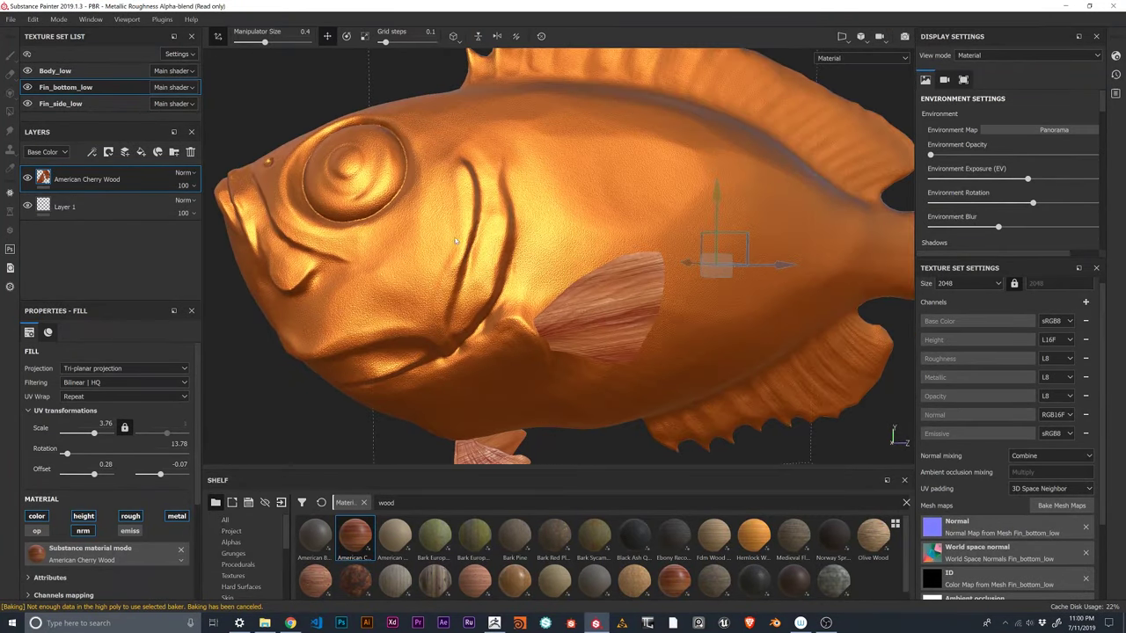
pyautogui.moveTo(455, 240)
pyautogui.keyDown('alt'); pyautogui.mouseDown()
pyautogui.moveTo(477, 251)
pyautogui.moveTo(422, 189)
pyautogui.moveTo(472, 243)
pyautogui.moveTo(456, 263)
pyautogui.mouseUp(); pyautogui.keyUp('alt')
pyautogui.keyDown('alt'); pyautogui.moveTo(521, 314); pyautogui.dragTo(517, 413); pyautogui.keyUp('alt')
# Switch Body_low's Anodized Aluminium layer to tri-planar projection.
pyautogui.click(84, 71)
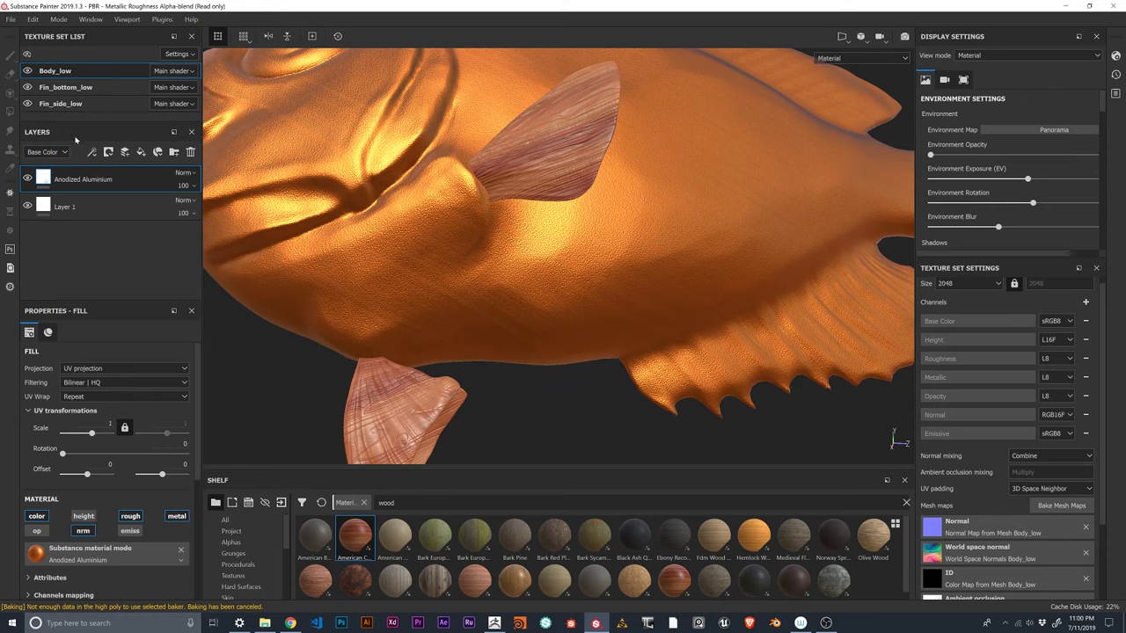
pyautogui.click(107, 368)
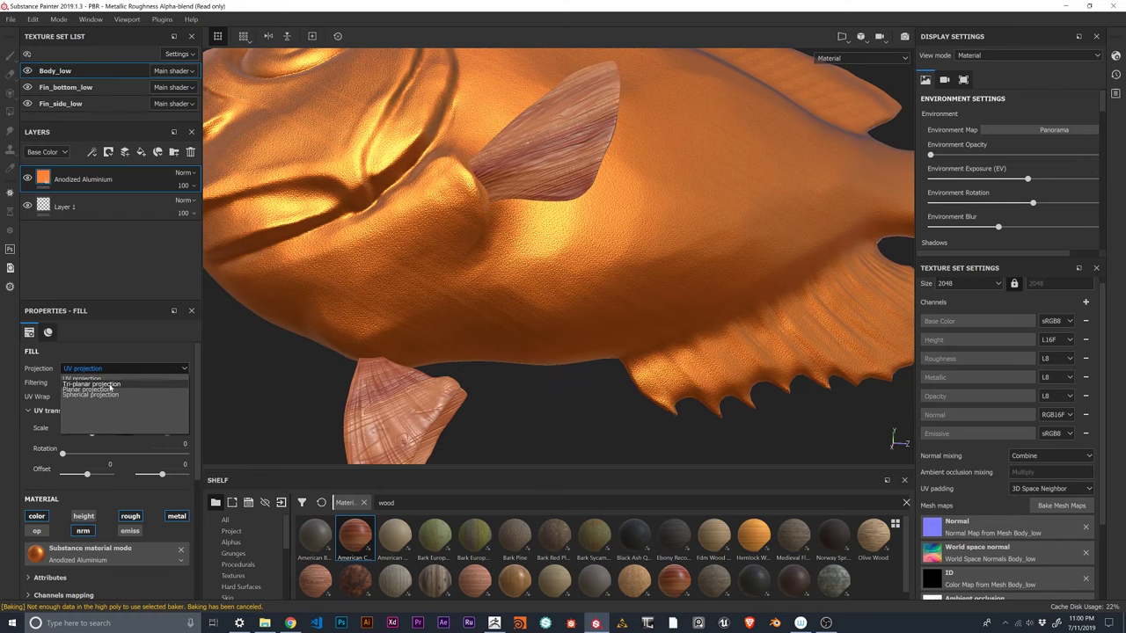
pyautogui.click(97, 383)
pyautogui.keyDown('alt'); pyautogui.moveTo(435, 252); pyautogui.dragTo(440, 224); pyautogui.keyUp('alt')
pyautogui.keyDown('alt'); pyautogui.moveTo(473, 356); pyautogui.dragTo(387, 258); pyautogui.keyUp('alt')
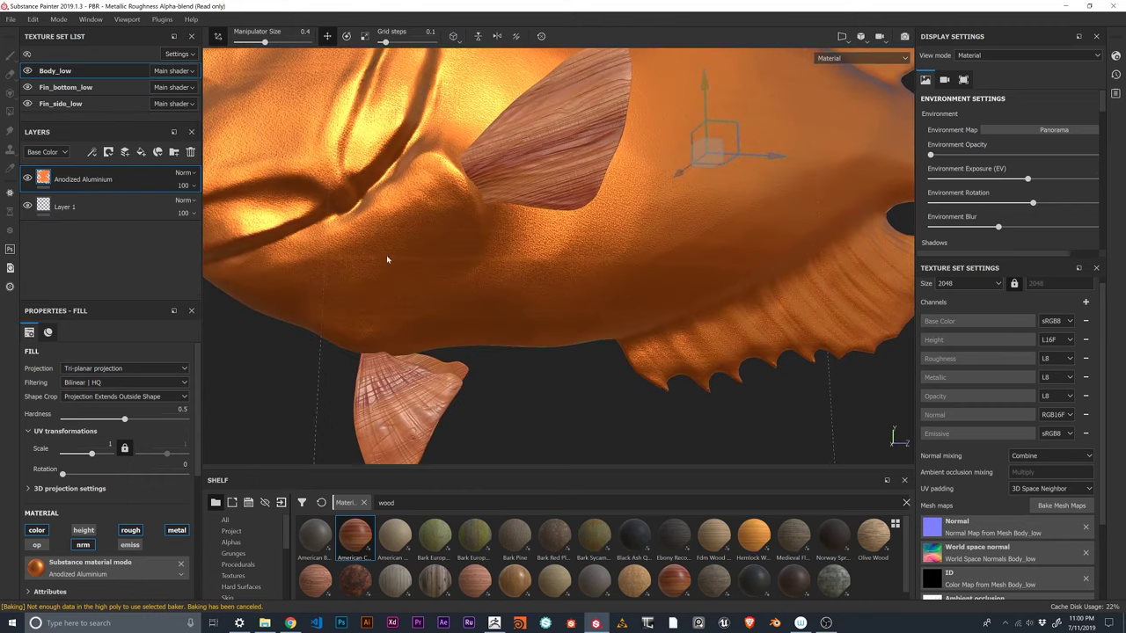
# Delete the Anodized Aluminium layer from Body_low, add Bark Red Plane as a fill layer, and inspect the seams on the head.
pyautogui.click(190, 151)
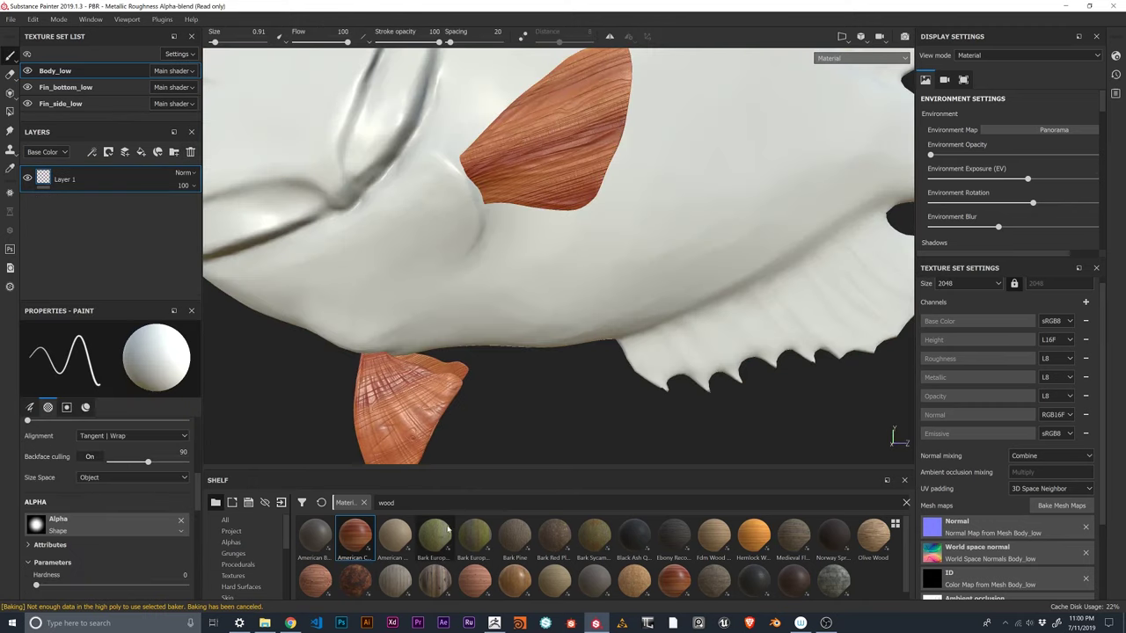
pyautogui.moveTo(555, 534); pyautogui.dragTo(341, 345)
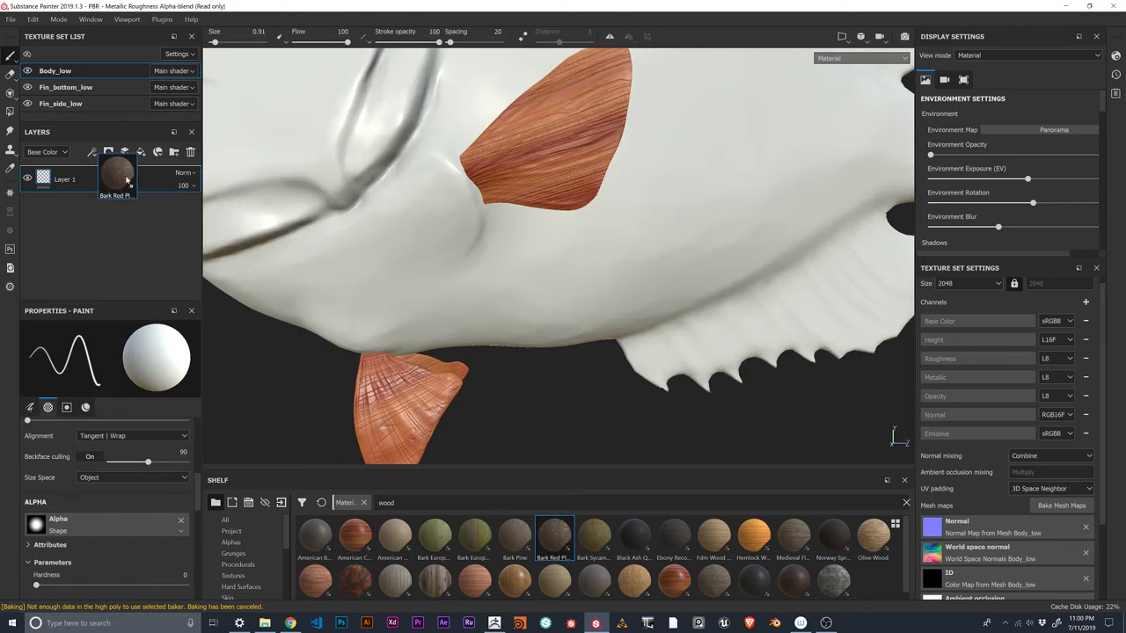
pyautogui.scroll(-7, 440, 229)
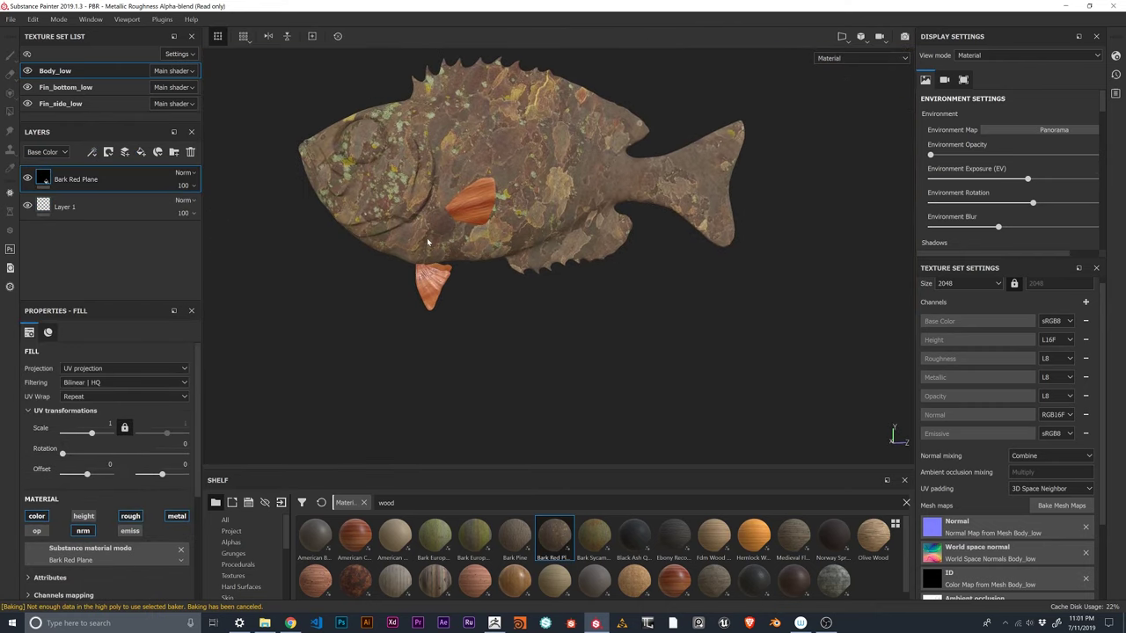
pyautogui.keyDown('alt'); pyautogui.moveTo(369, 188); pyautogui.dragTo(444, 160); pyautogui.keyUp('alt')
pyautogui.keyDown('alt'); pyautogui.moveTo(326, 220); pyautogui.dragTo(383, 121, button='right'); pyautogui.keyUp('alt')
pyautogui.keyDown('alt'); pyautogui.moveTo(397, 316); pyautogui.dragTo(482, 369); pyautogui.keyUp('alt')
# Set the Bark Red Plane layer to tri-planar projection with a hardness of 0.42 and check the blended seams around the eye.
pyautogui.click(110, 368)
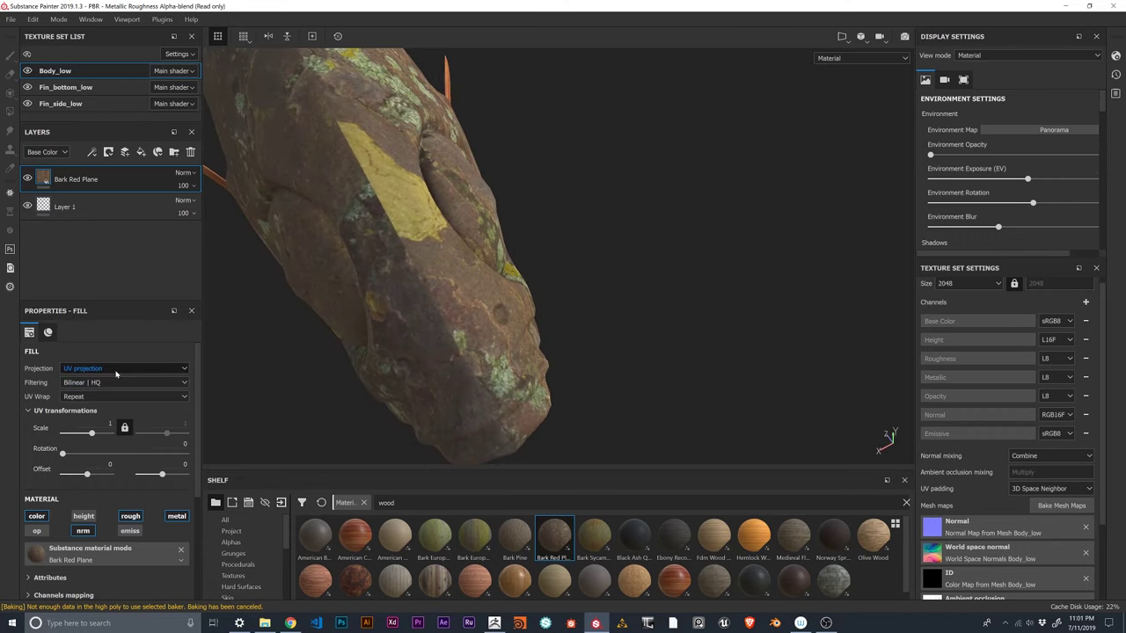
pyautogui.click(105, 386)
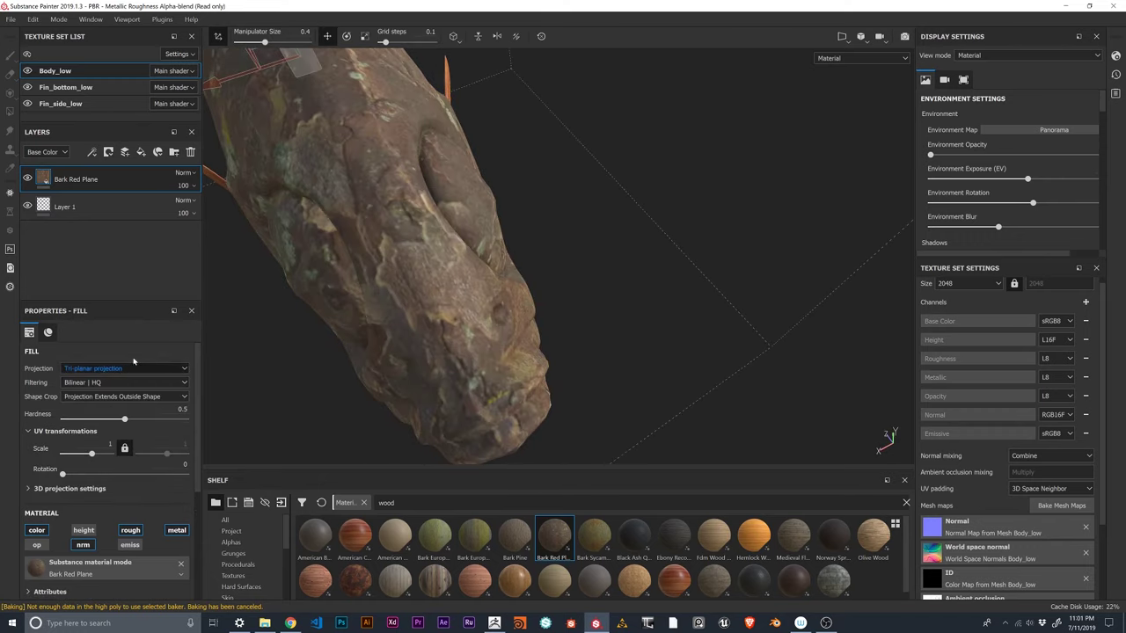
pyautogui.keyDown('alt'); pyautogui.moveTo(496, 293); pyautogui.dragTo(396, 264); pyautogui.keyUp('alt')
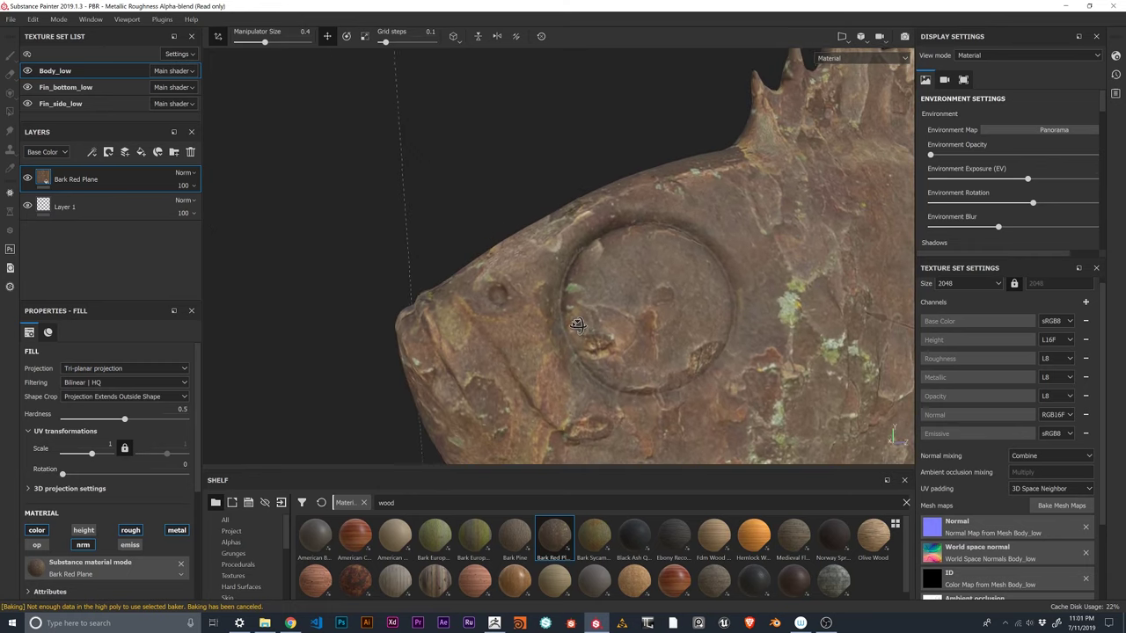
pyautogui.keyDown('alt'); pyautogui.moveTo(563, 308); pyautogui.dragTo(550, 356, button='right'); pyautogui.keyUp('alt')
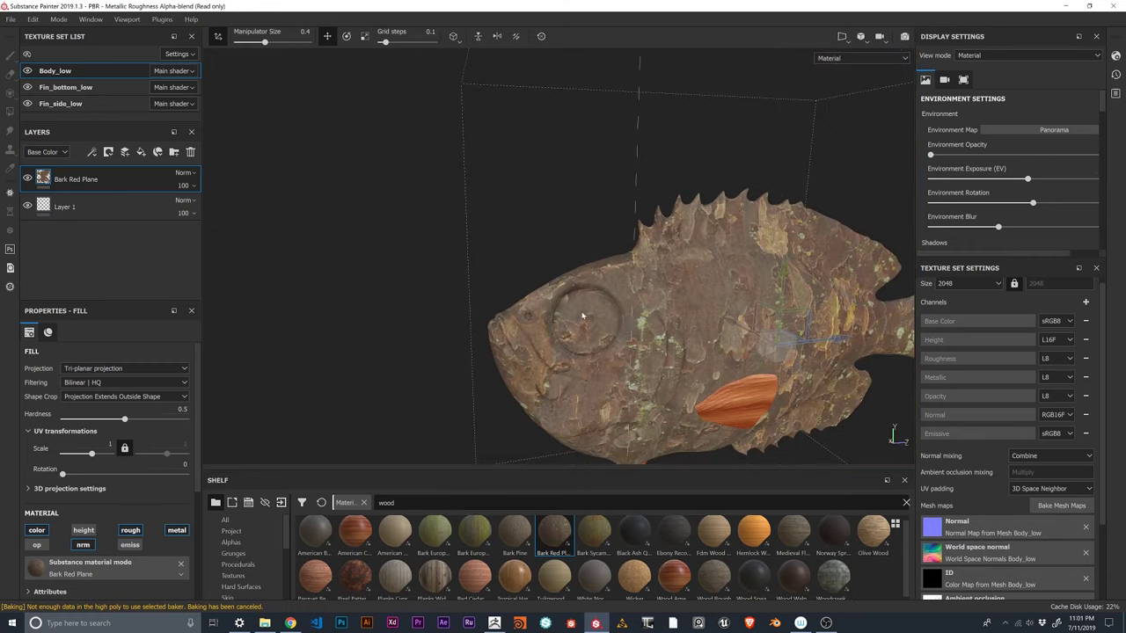
pyautogui.keyDown('alt'); pyautogui.moveTo(648, 332); pyautogui.dragTo(577, 209); pyautogui.keyUp('alt')
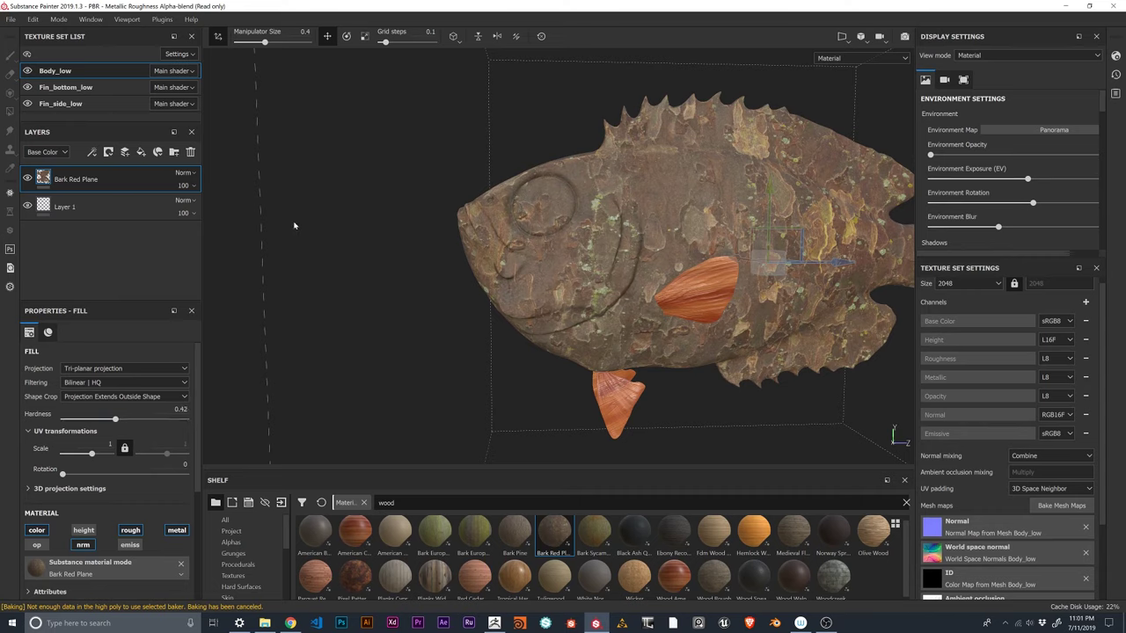
# Circle the upper back in white on a new paint layer, and set the Bark Red Plane layer's projection hardness to 0.22.
pyautogui.click(125, 153)
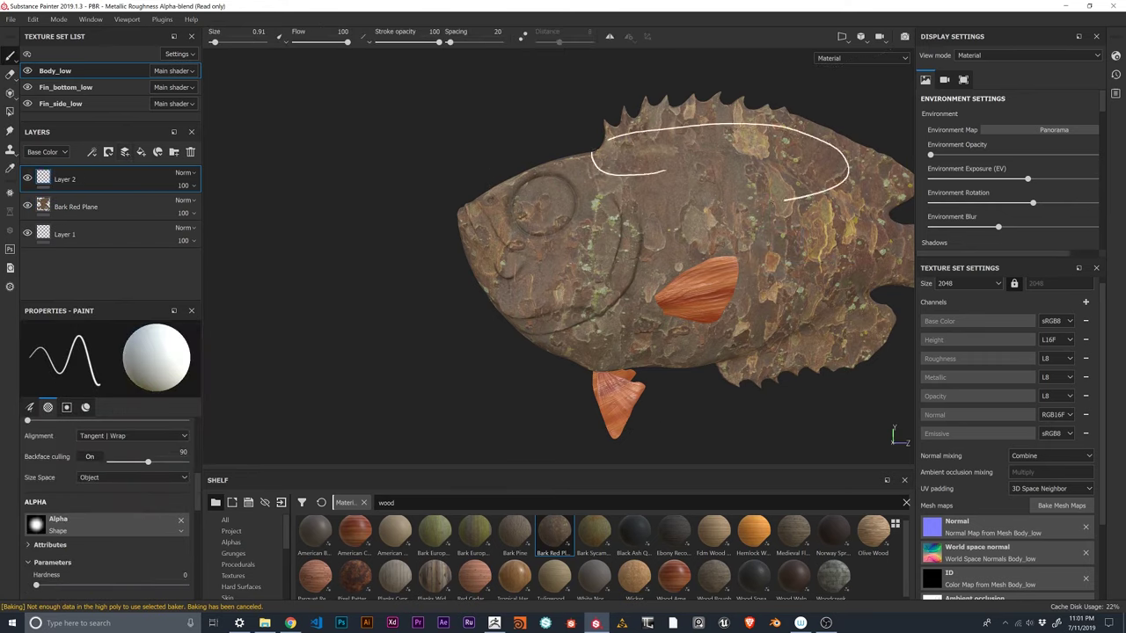
pyautogui.moveTo(783, 199); pyautogui.dragTo(616, 170)
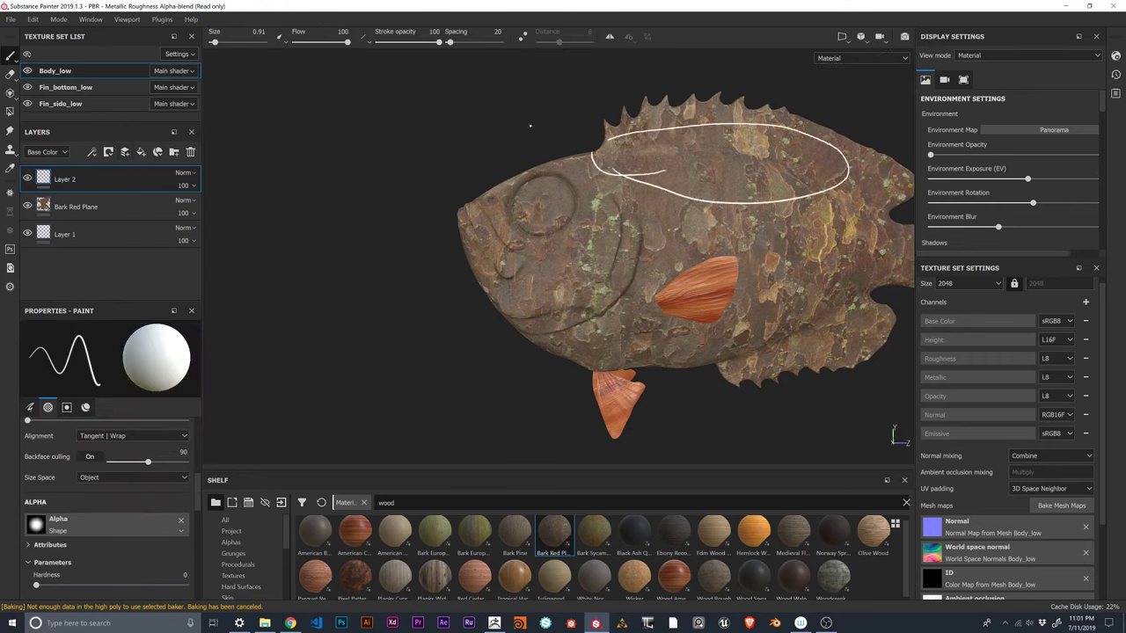
pyautogui.click(76, 207)
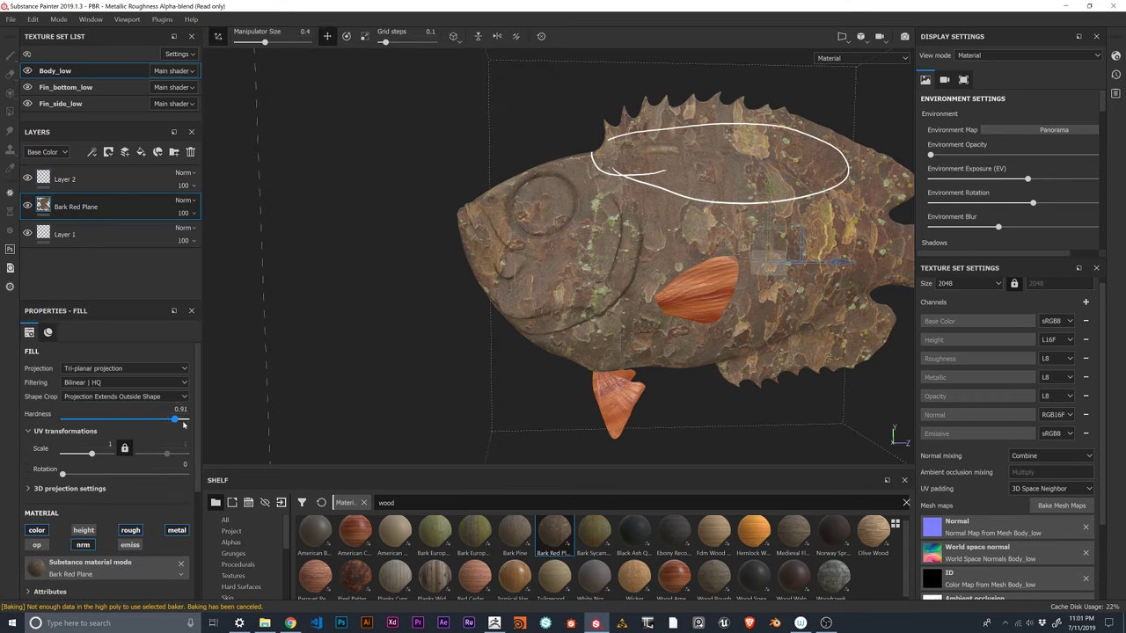
pyautogui.moveTo(183, 425); pyautogui.dragTo(75, 382)
pyautogui.keyDown('alt'); pyautogui.moveTo(842, 309); pyautogui.dragTo(794, 327); pyautogui.keyUp('alt')
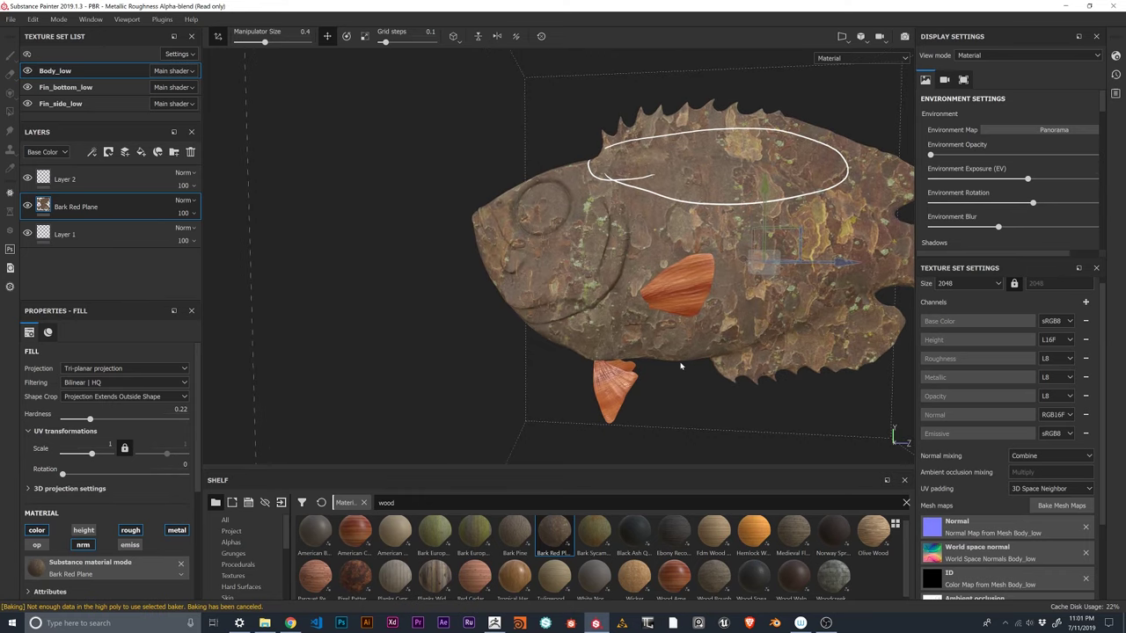
# Examine how the bark texture blends across the whole fish, from the side and from the front.
pyautogui.scroll(1, 619, 351)
pyautogui.scroll(-6, 620, 352)
pyautogui.keyDown('alt'); pyautogui.moveTo(642, 337); pyautogui.dragTo(519, 278, button='middle'); pyautogui.keyUp('alt')
pyautogui.scroll(4, 547, 304)
pyautogui.keyDown('alt'); pyautogui.moveTo(483, 294); pyautogui.dragTo(459, 284); pyautogui.keyUp('alt')
pyautogui.scroll(-4, 522, 315)
pyautogui.scroll(5, 510, 307)
pyautogui.keyDown('alt'); pyautogui.moveTo(463, 285); pyautogui.dragTo(472, 323, button='middle'); pyautogui.keyUp('alt')
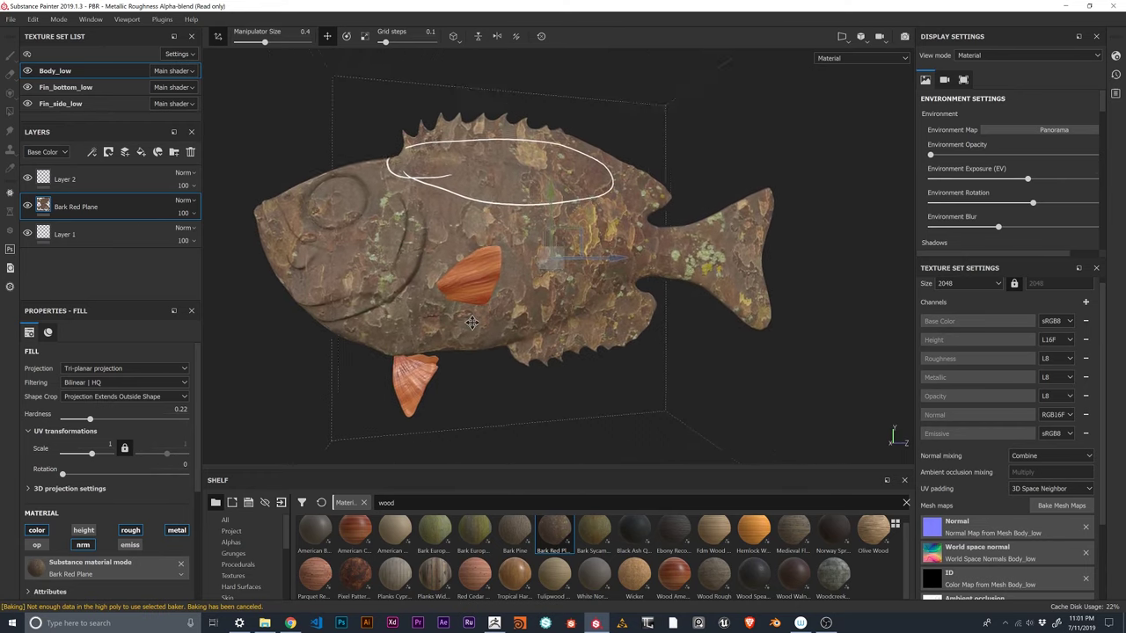
pyautogui.keyDown('alt'); pyautogui.moveTo(472, 323); pyautogui.dragTo(535, 305); pyautogui.keyUp('alt')
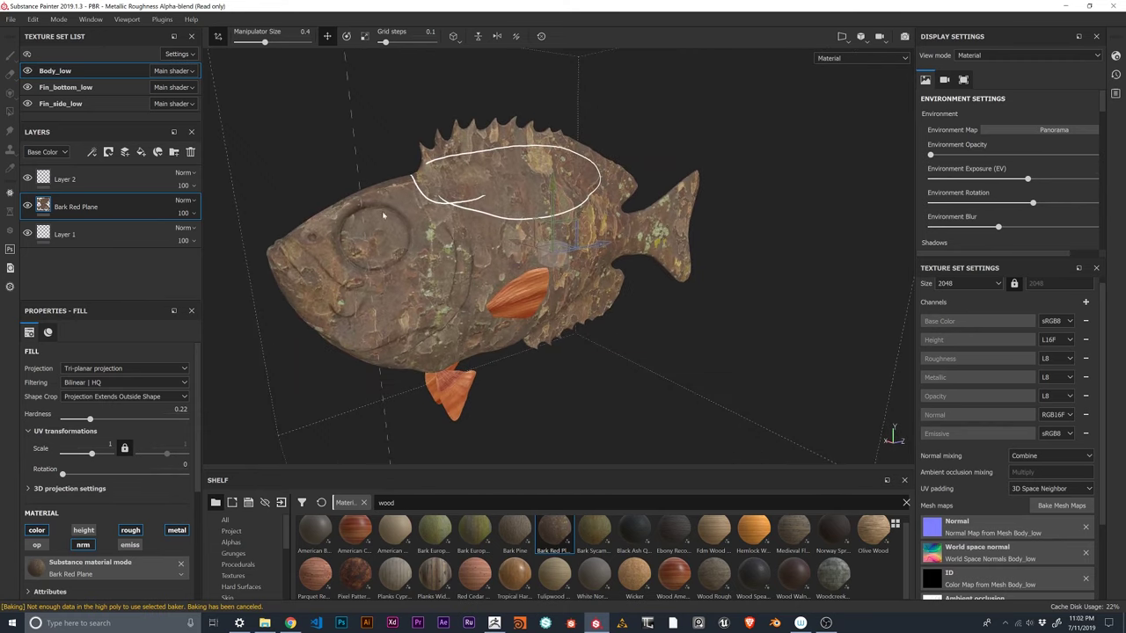
# Add a folder above Layer 2, search the material shelf for leather, and place Artificial Leather inside the folder as a fill layer.
pyautogui.click(63, 180)
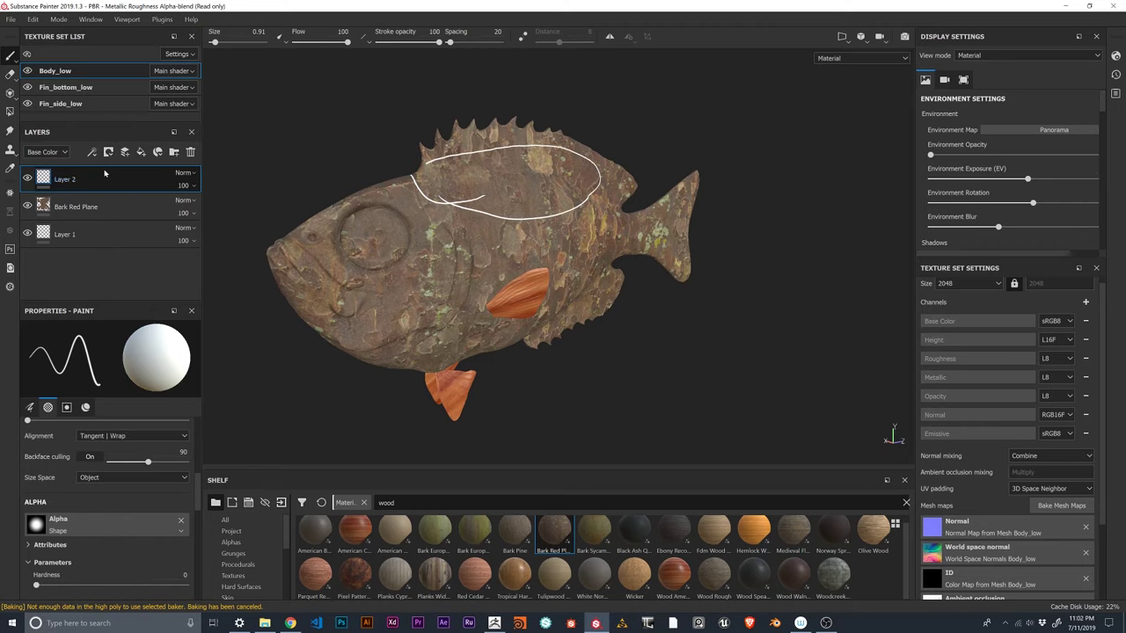
pyautogui.click(174, 152)
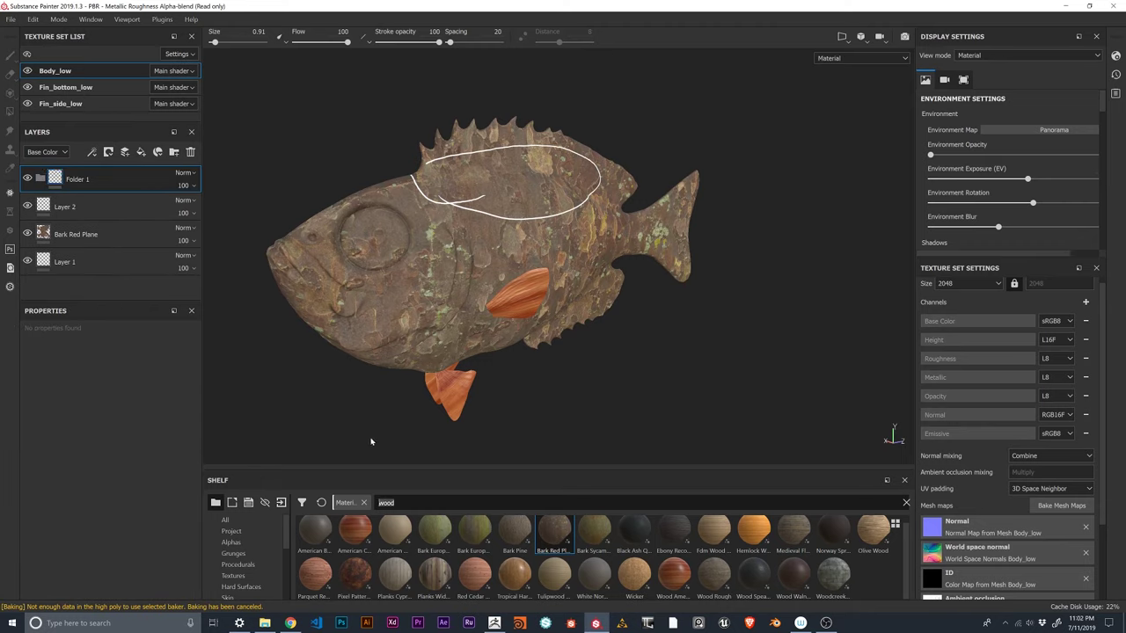
pyautogui.write('lea')
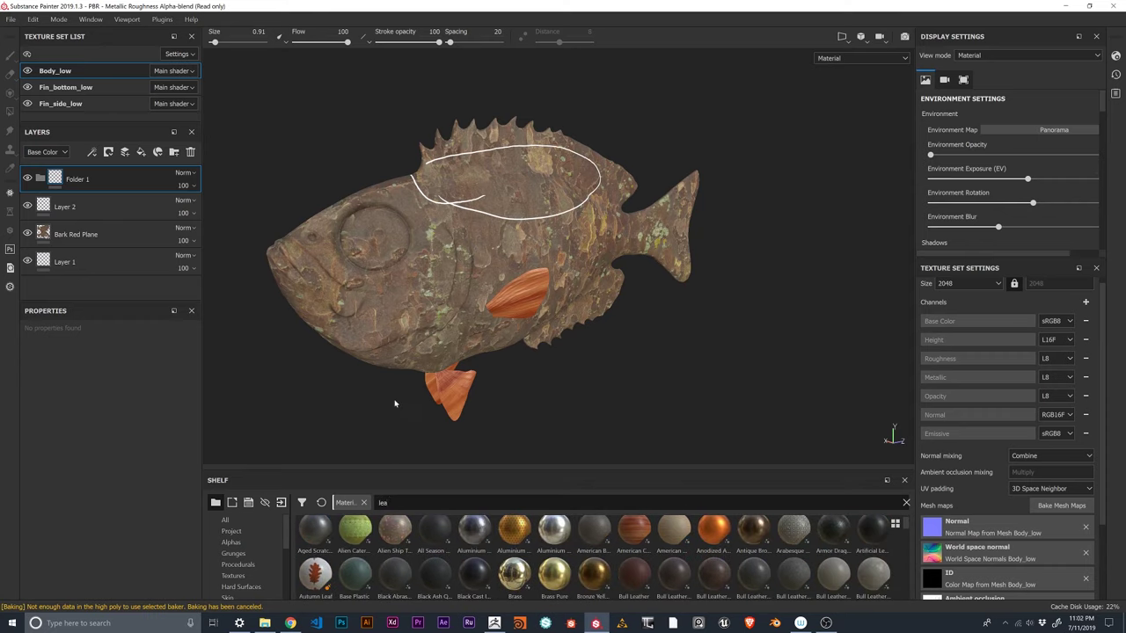
pyautogui.write('t')
pyautogui.moveTo(356, 534); pyautogui.dragTo(100, 181)
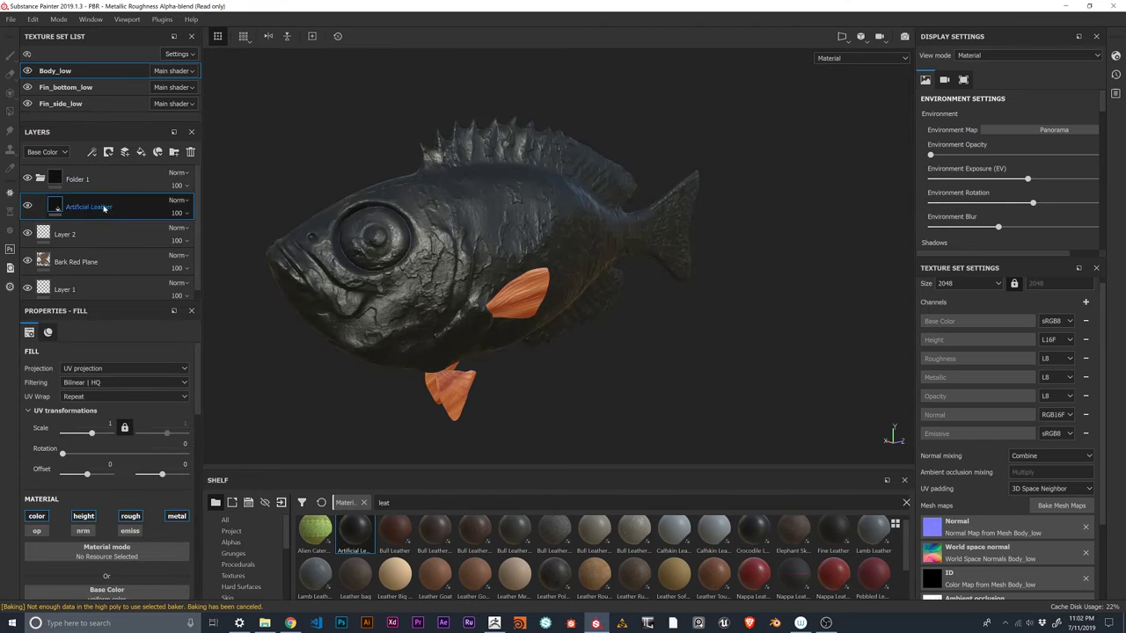
# Add a black mask to Folder 1.
pyautogui.click(100, 183)
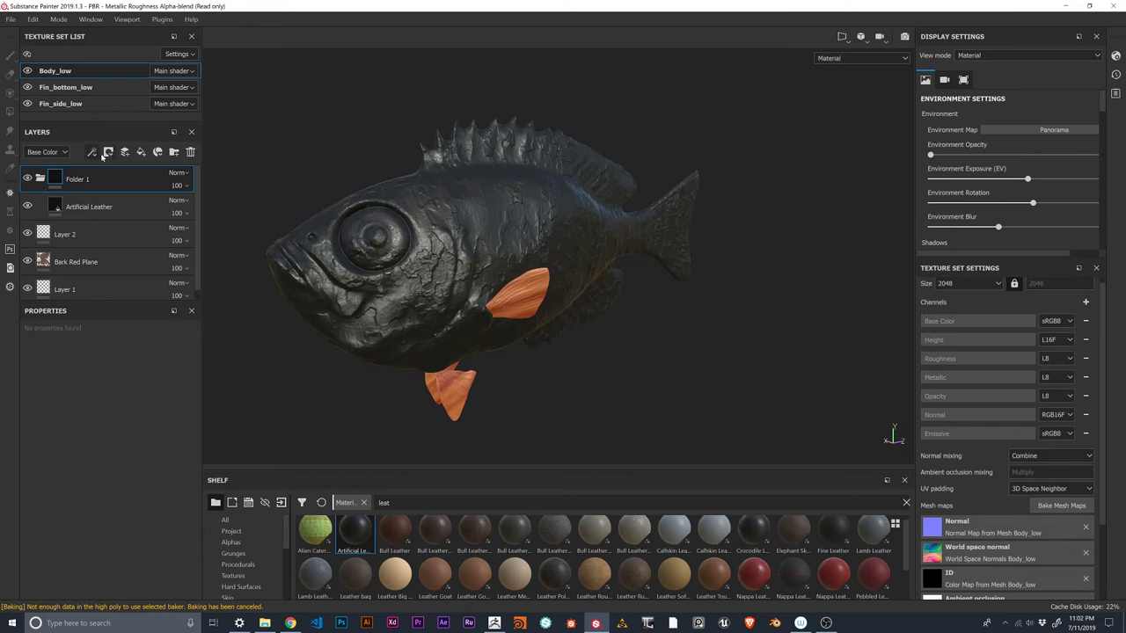
pyautogui.click(109, 153)
pyautogui.click(130, 183)
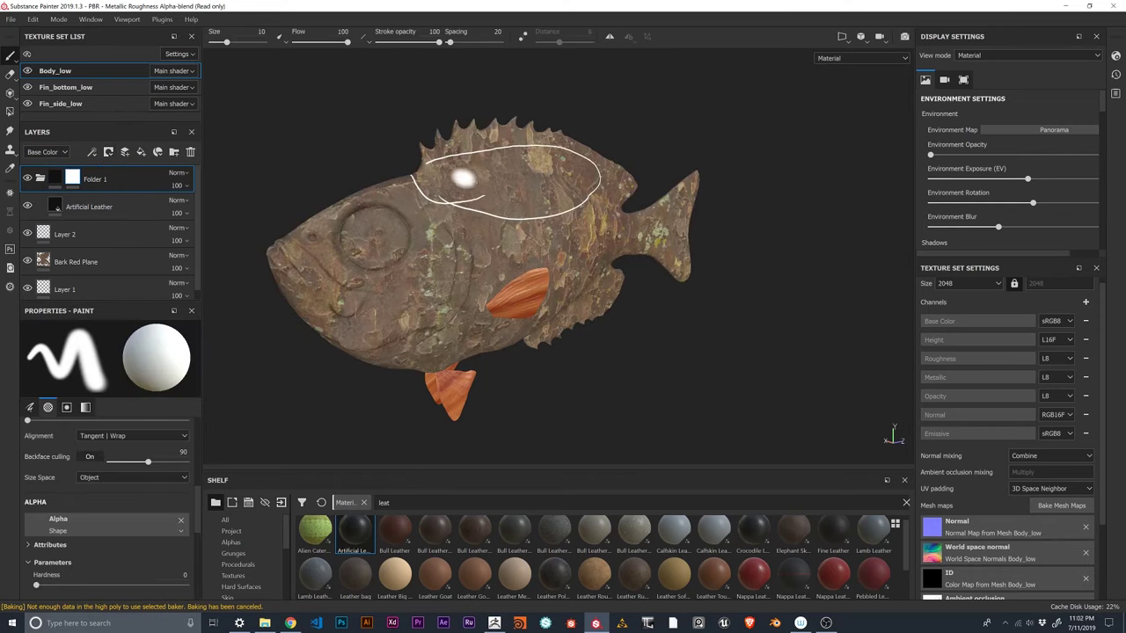
# Choose the Basic Hard brush and paint a curved stroke behind the eye in Folder 1's mask at brush size 2.45.
pyautogui.scroll(3, 397, 249)
pyautogui.scroll(-2, 396, 250)
pyautogui.scroll(-5, 253, 556)
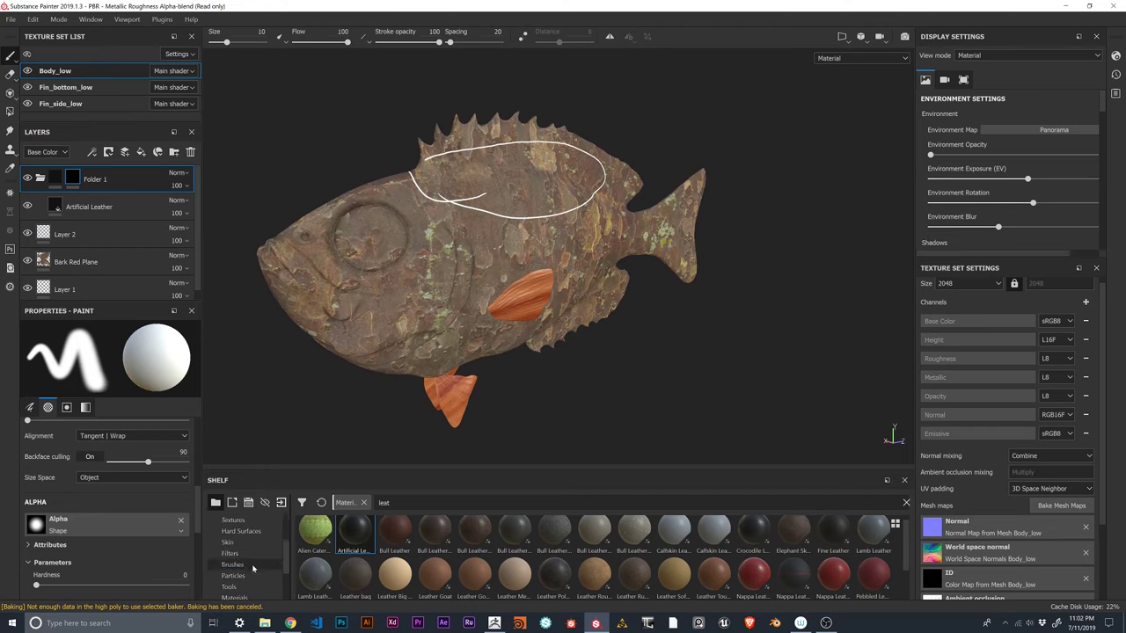
pyautogui.click(264, 565)
pyautogui.click(635, 537)
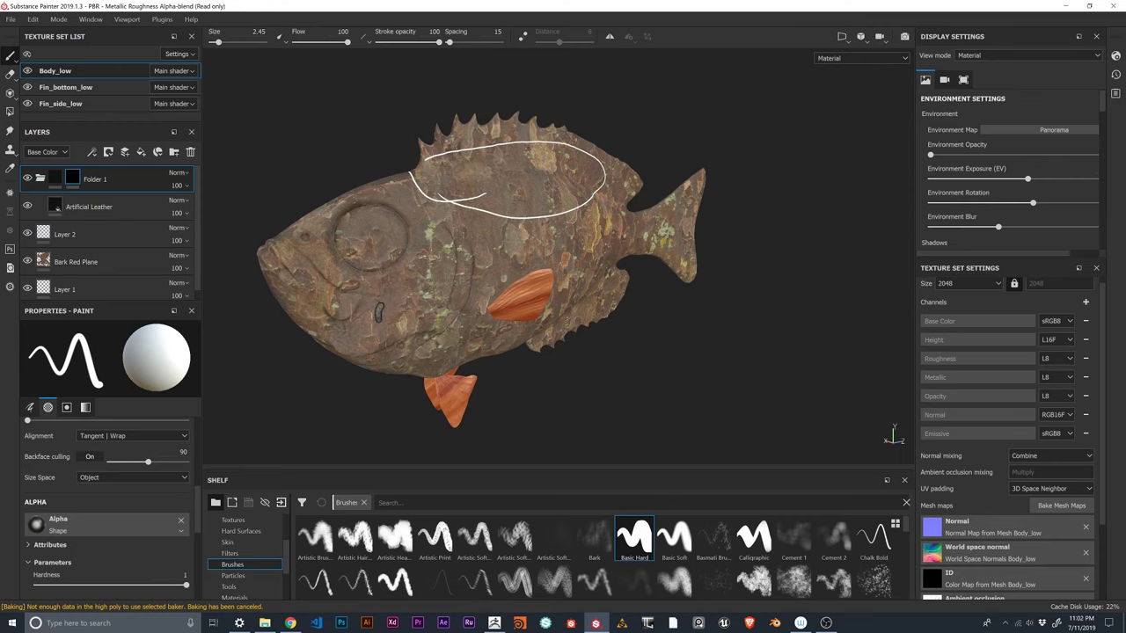
pyautogui.keyDown('alt'); pyautogui.moveTo(393, 340); pyautogui.dragTo(372, 115, button='right'); pyautogui.keyUp('alt')
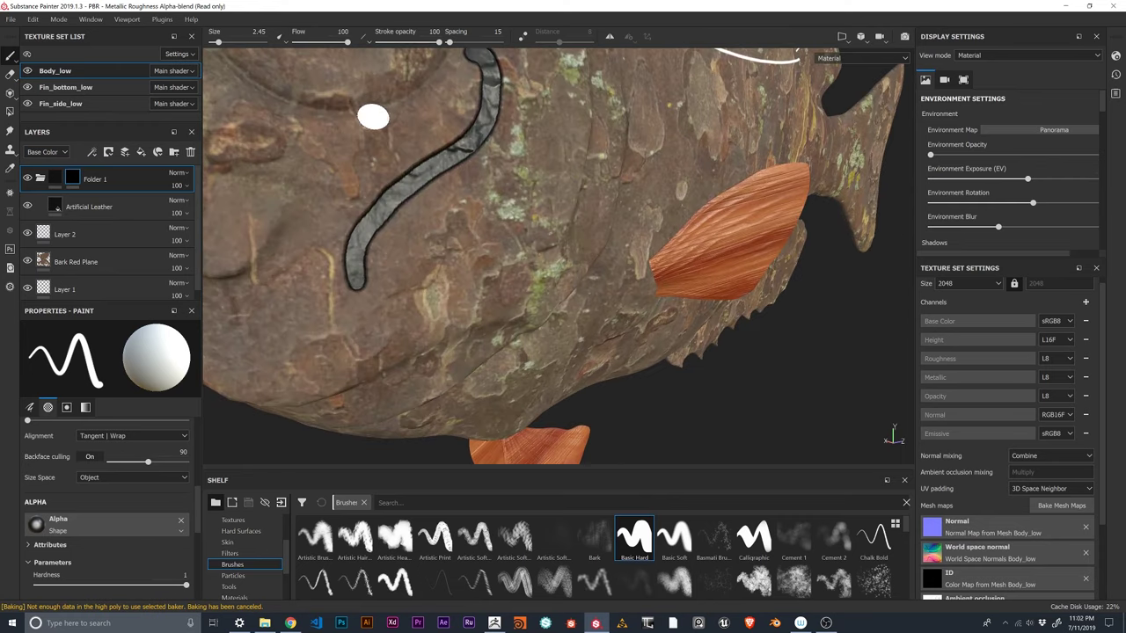
# Paint two curling branches off the leather stroke behind the eye in Folder 1's mask.
pyautogui.keyDown('alt'); pyautogui.moveTo(373, 115); pyautogui.dragTo(373, 177); pyautogui.keyUp('alt')
pyautogui.moveTo(382, 223); pyautogui.dragTo(526, 214)
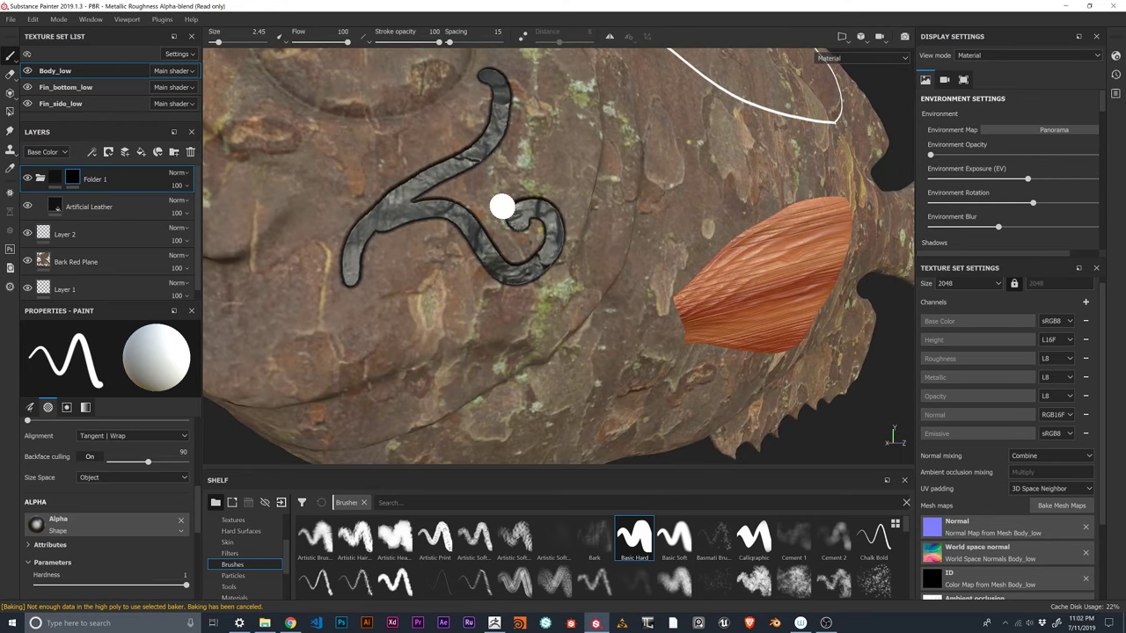
pyautogui.moveTo(482, 164); pyautogui.dragTo(568, 113)
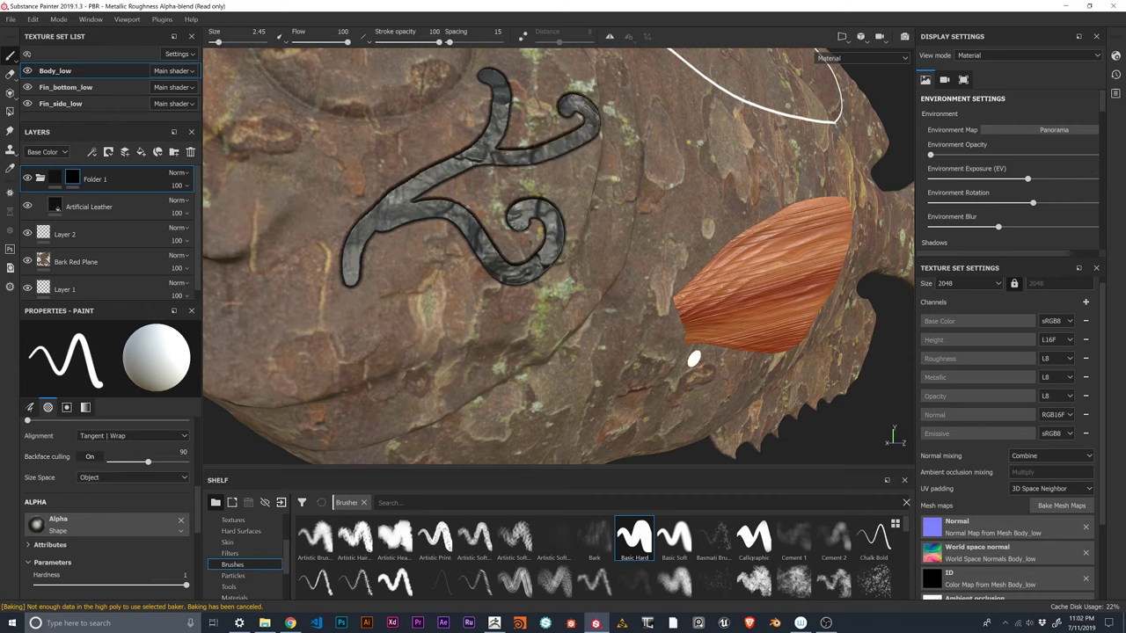
# Set the Body_low texture set size to 4096.
pyautogui.click(958, 286)
pyautogui.click(801, 362)
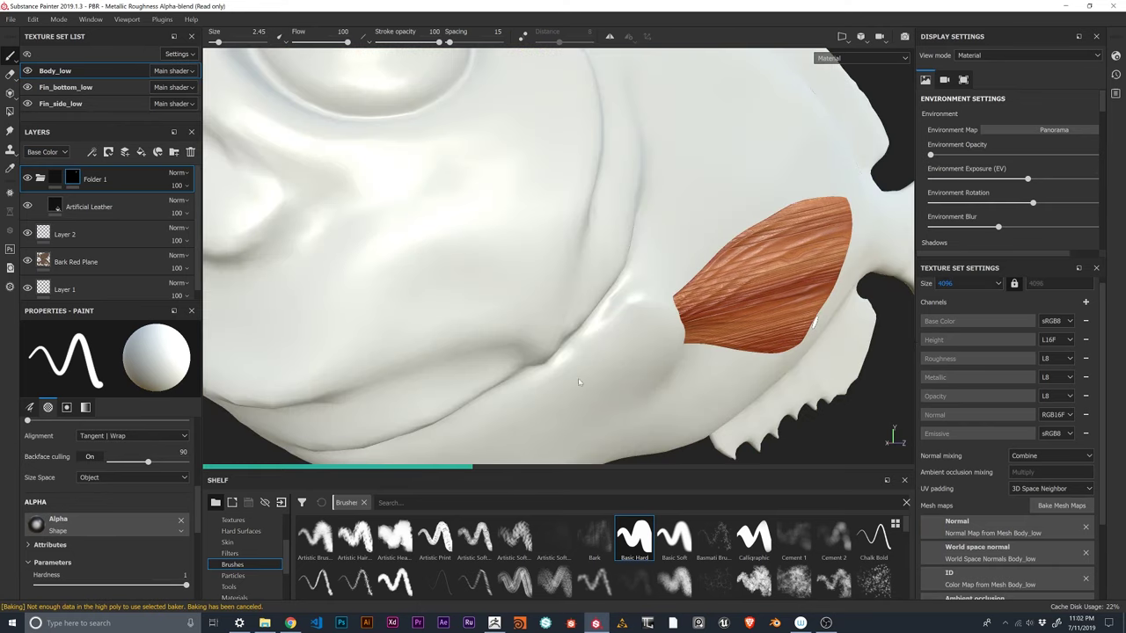
pyautogui.scroll(2, 488, 327)
pyautogui.scroll(-8, 480, 321)
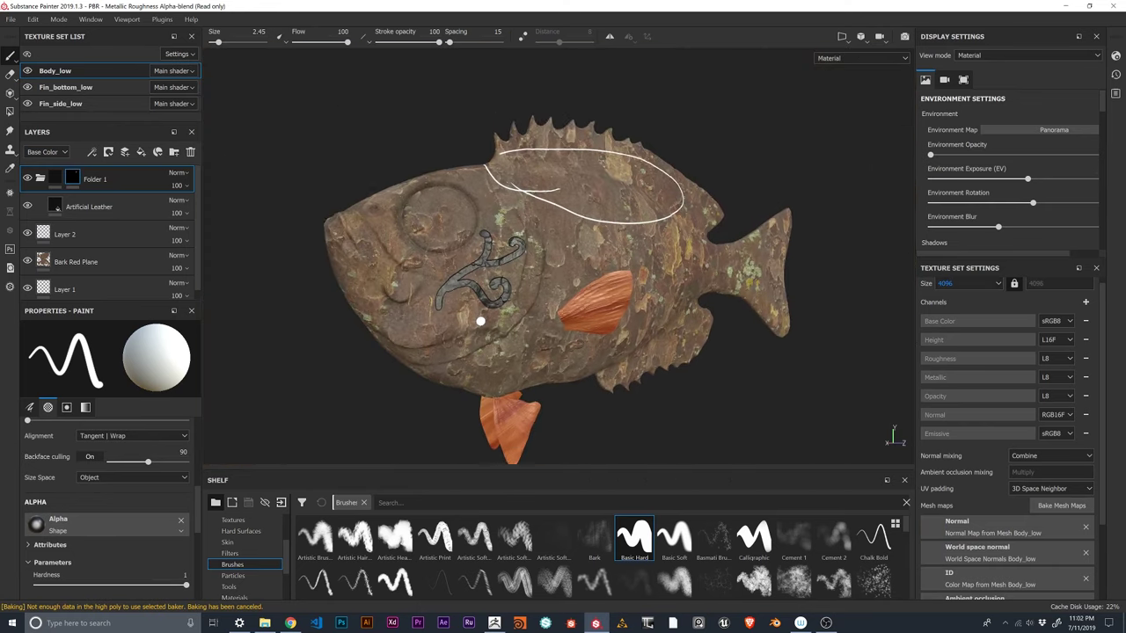
# Paint more leather strokes on the cheek, a zigzag along the belly, and a wavy line towards the tail.
pyautogui.scroll(5, 412, 325)
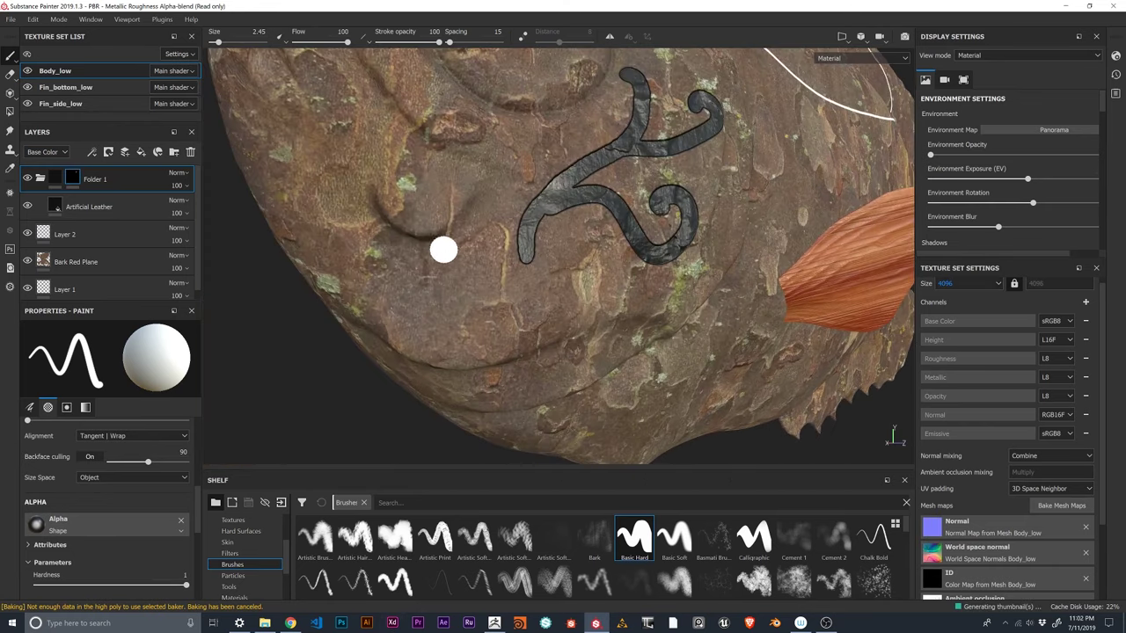
pyautogui.moveTo(449, 253)
pyautogui.mouseDown()
pyautogui.moveTo(480, 304)
pyautogui.moveTo(475, 278)
pyautogui.moveTo(511, 212)
pyautogui.mouseUp()
pyautogui.moveTo(466, 182)
pyautogui.mouseDown()
pyautogui.moveTo(481, 245)
pyautogui.moveTo(721, 301)
pyautogui.moveTo(755, 423)
pyautogui.mouseUp()
pyautogui.scroll(-10, 538, 312)
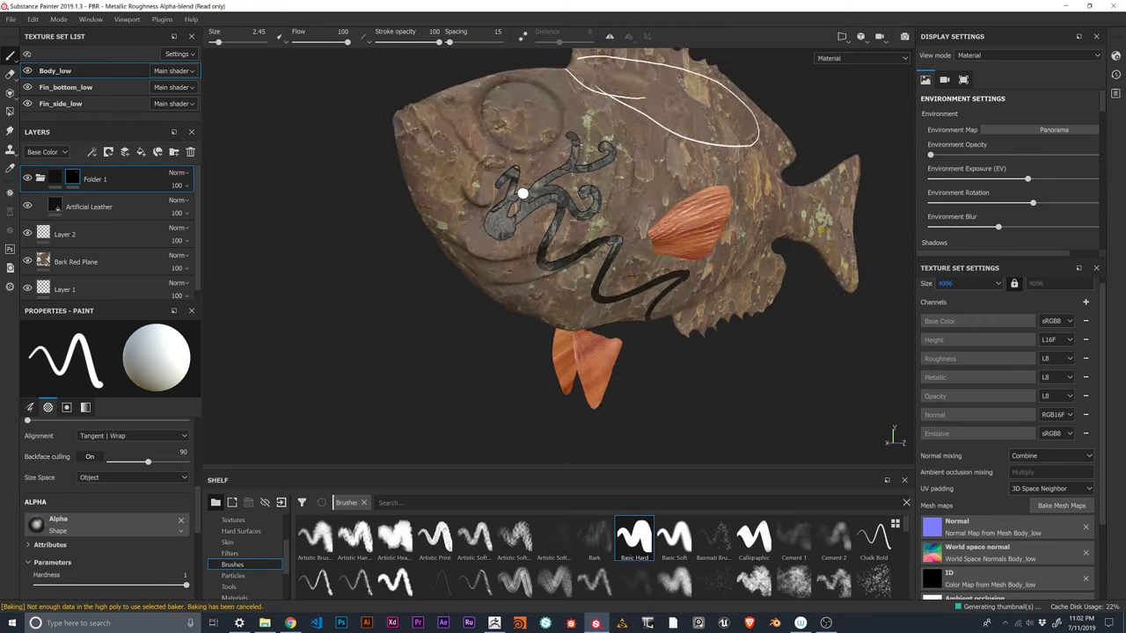
pyautogui.moveTo(628, 195); pyautogui.dragTo(754, 182)
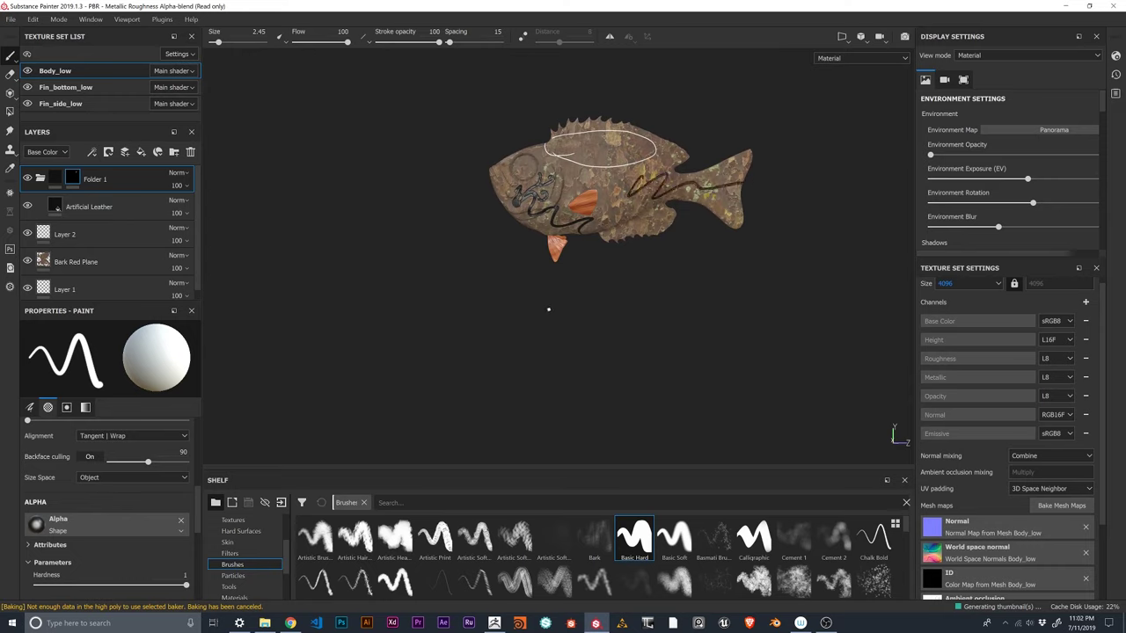
# Enlarge the paint brush to size 32.43.
pyautogui.press(']')
pyautogui.press(']')
pyautogui.press(']')
pyautogui.scroll(5, 518, 239)
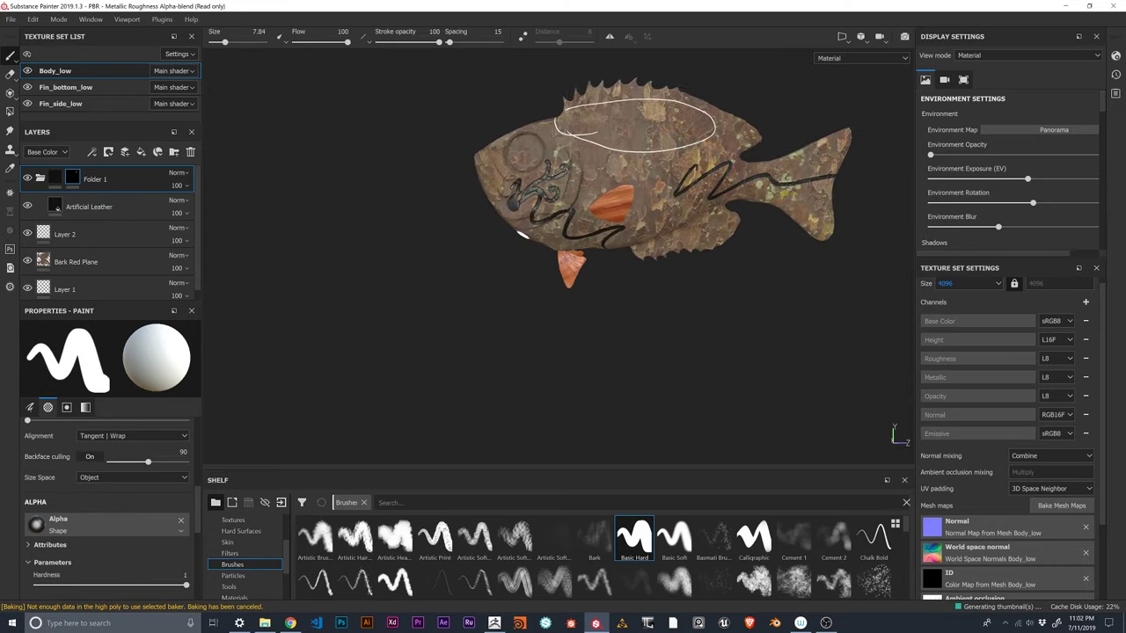
pyautogui.scroll(2, 497, 202)
pyautogui.press(']')
pyautogui.press(']')
pyautogui.press(']')
pyautogui.press(']')
pyautogui.moveTo(573, 148)
pyautogui.keyDown('alt'); pyautogui.mouseDown()
pyautogui.moveTo(576, 163)
pyautogui.moveTo(578, 135)
pyautogui.mouseUp(); pyautogui.keyUp('alt')
pyautogui.keyDown('alt'); pyautogui.moveTo(577, 135); pyautogui.dragTo(474, 270, button='middle'); pyautogui.keyUp('alt')
pyautogui.keyDown('alt'); pyautogui.moveTo(474, 270); pyautogui.dragTo(684, 302); pyautogui.keyUp('alt')
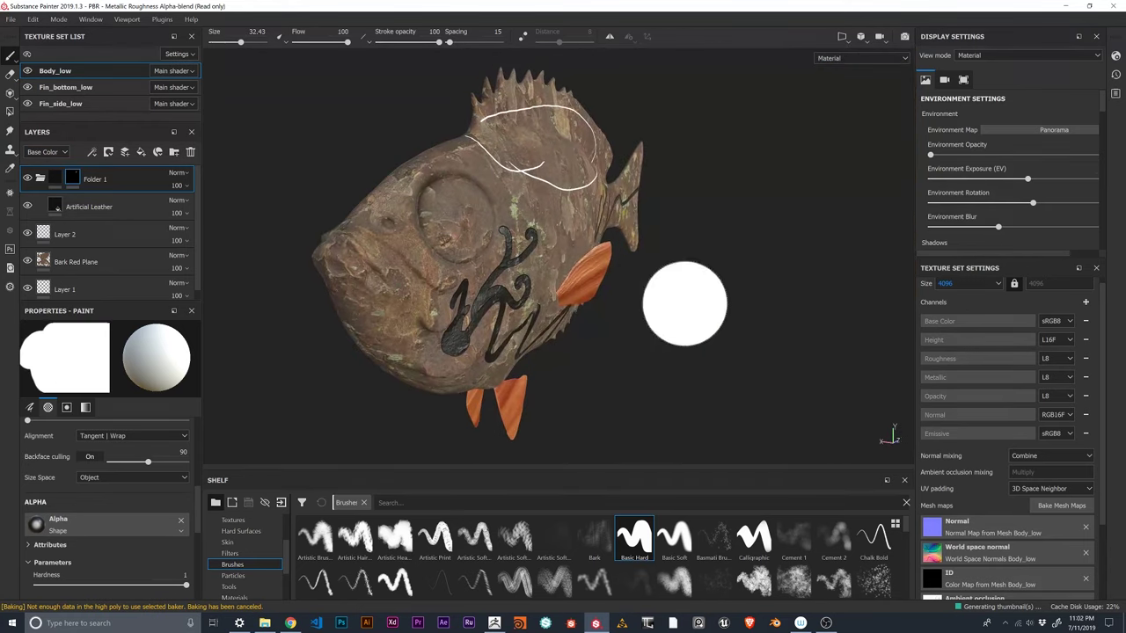
# Reduce the brush size to 1.71, then paint leather along the mouth line and over the eyeball.
pyautogui.scroll(1, 399, 308)
pyautogui.keyDown('alt'); pyautogui.moveTo(398, 299); pyautogui.dragTo(413, 269); pyautogui.keyUp('alt')
pyautogui.press('[')
pyautogui.press('[')
pyautogui.press('[')
pyautogui.press('[')
pyautogui.press('[')
pyautogui.press('[')
pyautogui.press('[')
pyautogui.press('[')
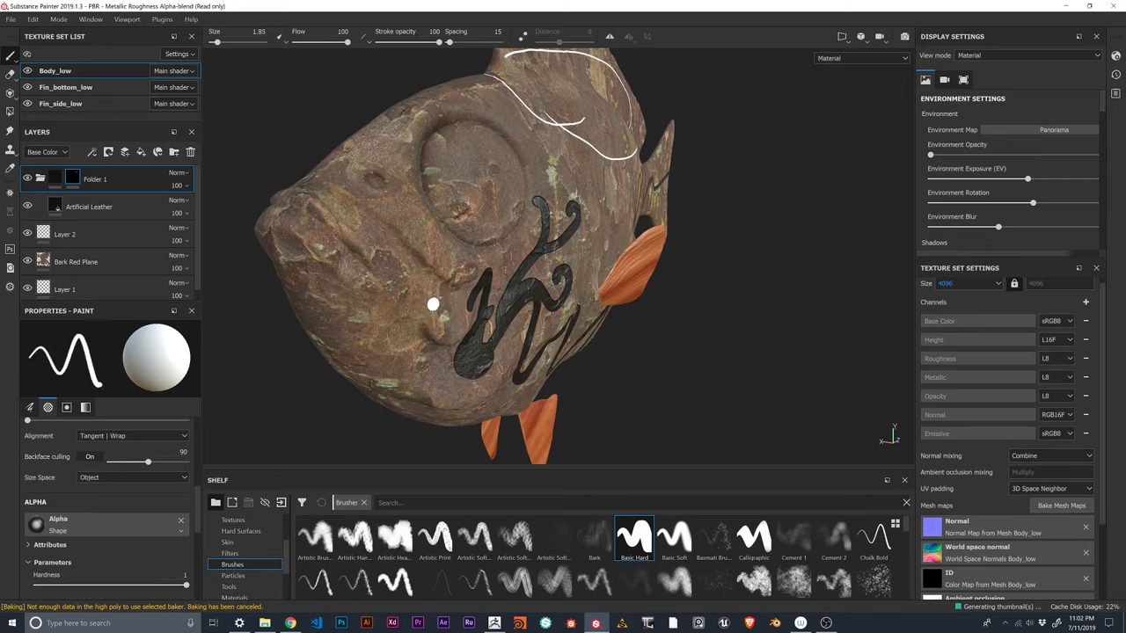
pyautogui.moveTo(353, 264)
pyautogui.mouseDown()
pyautogui.moveTo(389, 292)
pyautogui.moveTo(439, 371)
pyautogui.mouseUp()
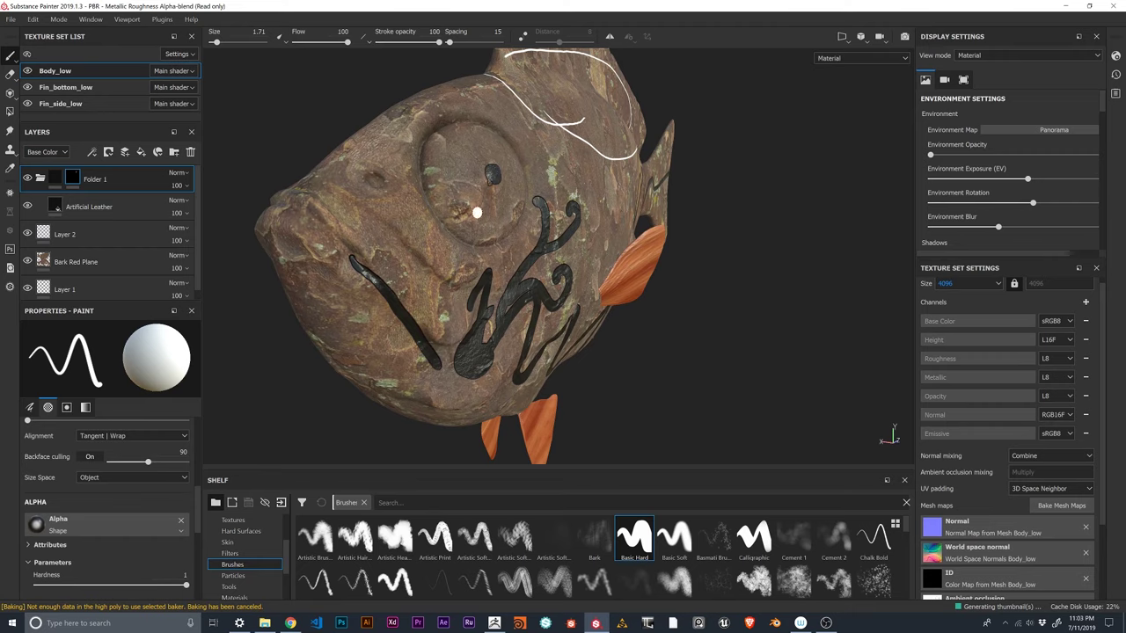
pyautogui.moveTo(448, 177)
pyautogui.mouseDown()
pyautogui.moveTo(466, 209)
pyautogui.moveTo(447, 187)
pyautogui.mouseUp()
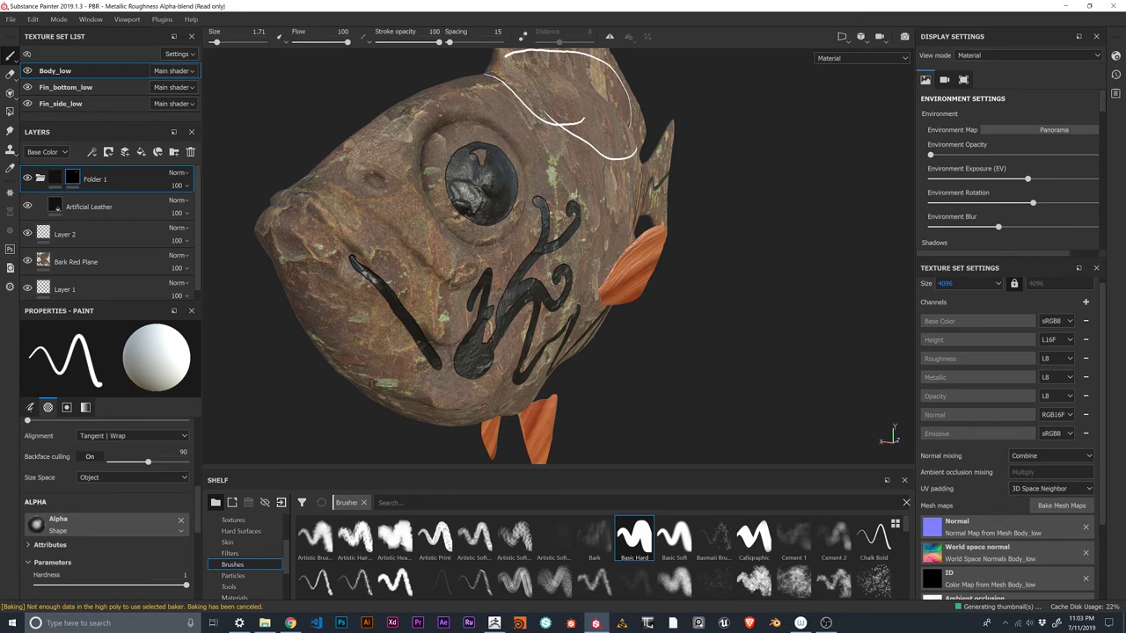
# Extend the leather on the eyeball's edge and paint an arc along the lower and rear rim of the eye.
pyautogui.moveTo(502, 155)
pyautogui.keyDown('alt'); pyautogui.mouseDown()
pyautogui.moveTo(371, 148)
pyautogui.moveTo(385, 176)
pyautogui.mouseUp(); pyautogui.keyUp('alt')
pyautogui.keyDown('alt'); pyautogui.moveTo(378, 203); pyautogui.dragTo(357, 347, button='right'); pyautogui.keyUp('alt')
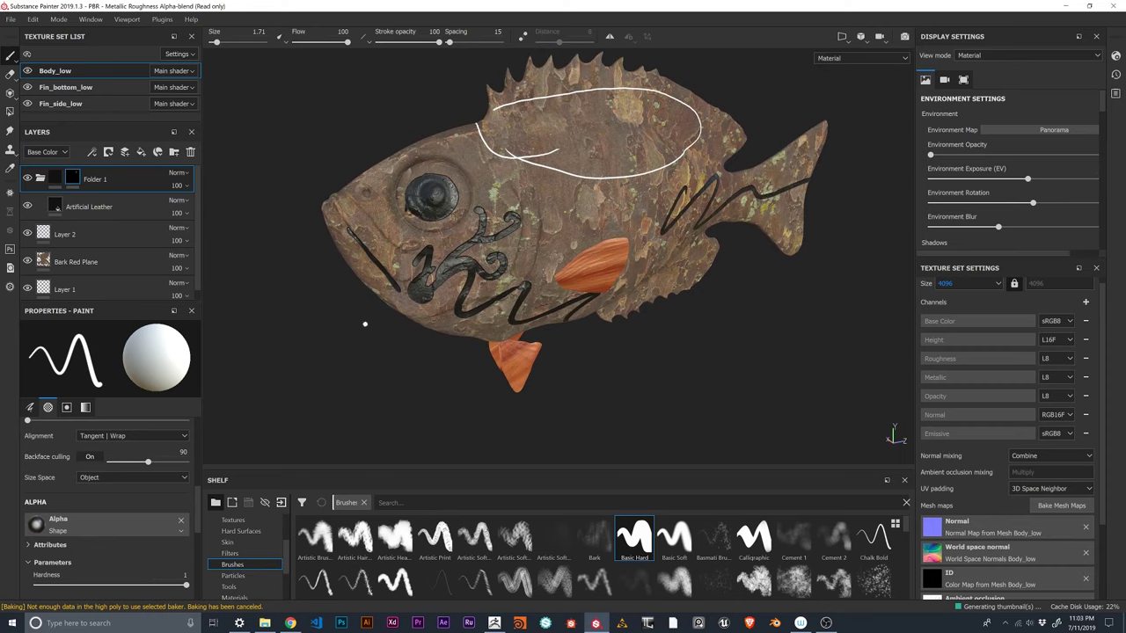
pyautogui.moveTo(364, 322)
pyautogui.keyDown('alt'); pyautogui.mouseDown()
pyautogui.moveTo(466, 273)
pyautogui.moveTo(430, 243)
pyautogui.mouseUp(); pyautogui.keyUp('alt')
pyautogui.keyDown('alt'); pyautogui.moveTo(404, 229); pyautogui.dragTo(385, 117, button='right'); pyautogui.keyUp('alt')
pyautogui.moveTo(416, 214)
pyautogui.mouseDown()
pyautogui.moveTo(419, 241)
pyautogui.moveTo(408, 195)
pyautogui.mouseUp()
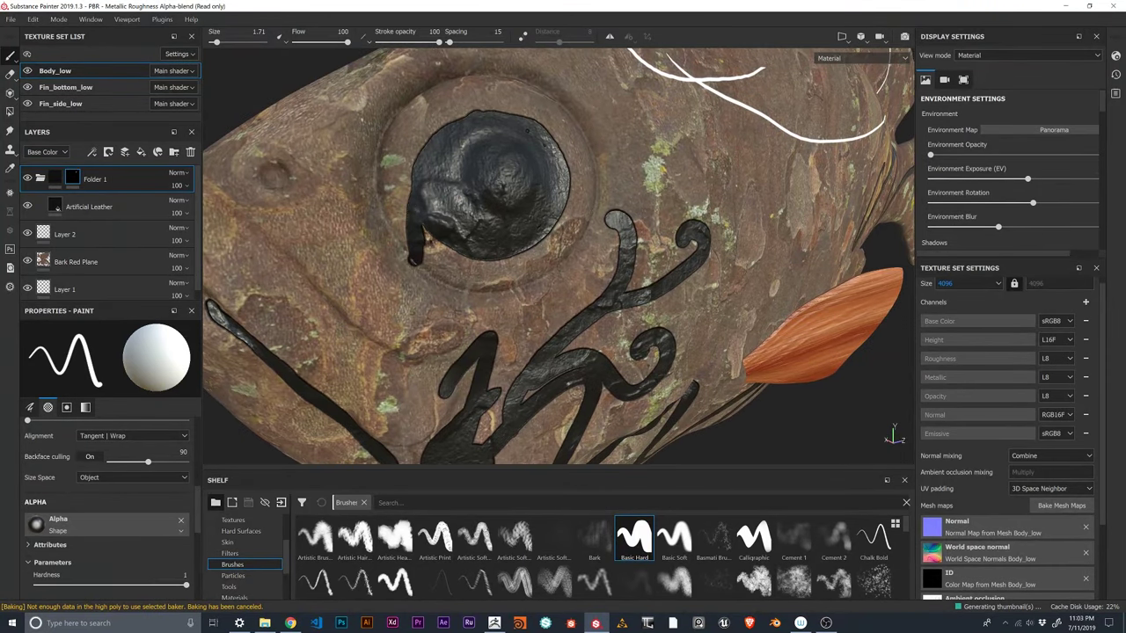
pyautogui.moveTo(414, 261)
pyautogui.mouseDown()
pyautogui.moveTo(453, 286)
pyautogui.moveTo(503, 292)
pyautogui.mouseUp()
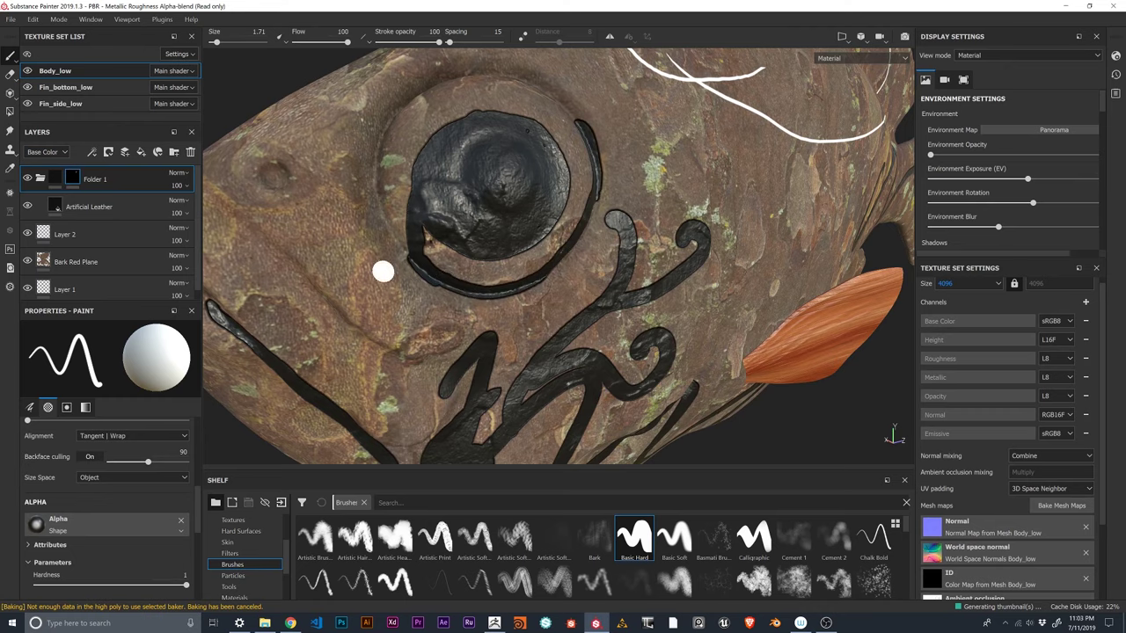
# Examine the painted leather details across the whole fish from the side and the front.
pyautogui.moveTo(382, 269)
pyautogui.keyDown('alt'); pyautogui.mouseDown()
pyautogui.moveTo(509, 303)
pyautogui.moveTo(342, 322)
pyautogui.moveTo(355, 282)
pyautogui.moveTo(361, 346)
pyautogui.moveTo(509, 294)
pyautogui.moveTo(531, 194)
pyautogui.moveTo(633, 246)
pyautogui.mouseUp(); pyautogui.keyUp('alt')
pyautogui.moveTo(389, 241)
pyautogui.keyDown('alt'); pyautogui.mouseDown()
pyautogui.moveTo(392, 410)
pyautogui.moveTo(397, 241)
pyautogui.moveTo(507, 129)
pyautogui.mouseUp(); pyautogui.keyUp('alt')
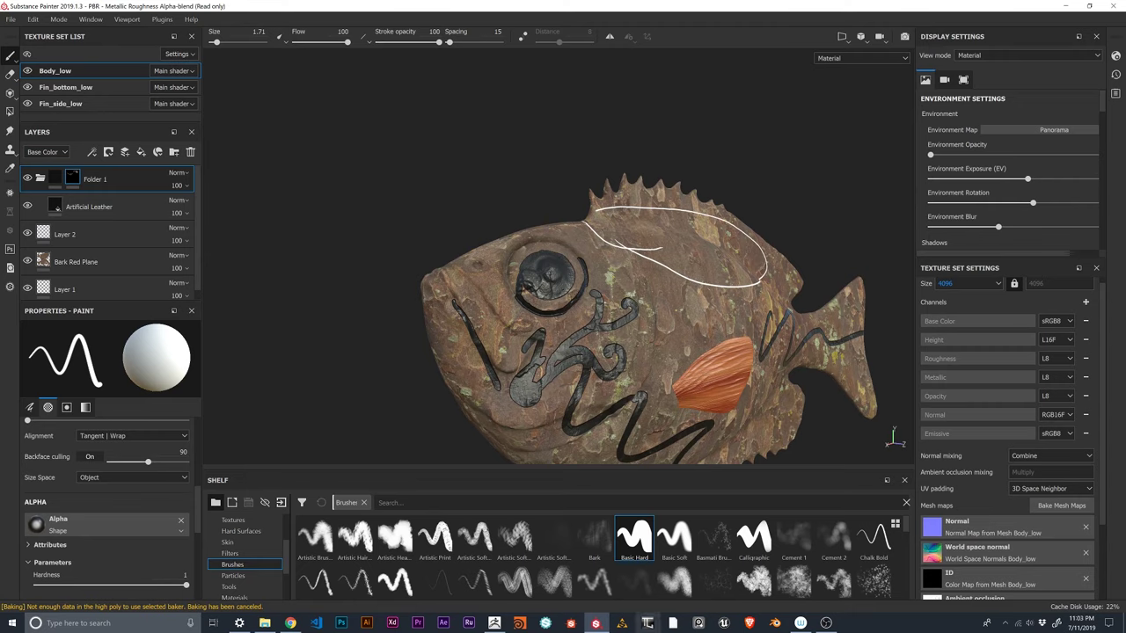
pyautogui.moveTo(596, 299)
pyautogui.keyDown('alt'); pyautogui.mouseDown()
pyautogui.moveTo(620, 326)
pyautogui.moveTo(587, 354)
pyautogui.moveTo(604, 296)
pyautogui.moveTo(576, 284)
pyautogui.moveTo(598, 234)
pyautogui.moveTo(662, 229)
pyautogui.moveTo(655, 170)
pyautogui.moveTo(777, 333)
pyautogui.moveTo(732, 199)
pyautogui.moveTo(631, 326)
pyautogui.moveTo(563, 299)
pyautogui.mouseUp(); pyautogui.keyUp('alt')
pyautogui.moveTo(563, 298)
pyautogui.keyDown('alt'); pyautogui.mouseDown(button='right')
pyautogui.moveTo(604, 230)
pyautogui.moveTo(515, 348)
pyautogui.mouseUp(button='right'); pyautogui.keyUp('alt')
pyautogui.keyDown('alt'); pyautogui.moveTo(516, 348); pyautogui.dragTo(538, 347); pyautogui.keyUp('alt')
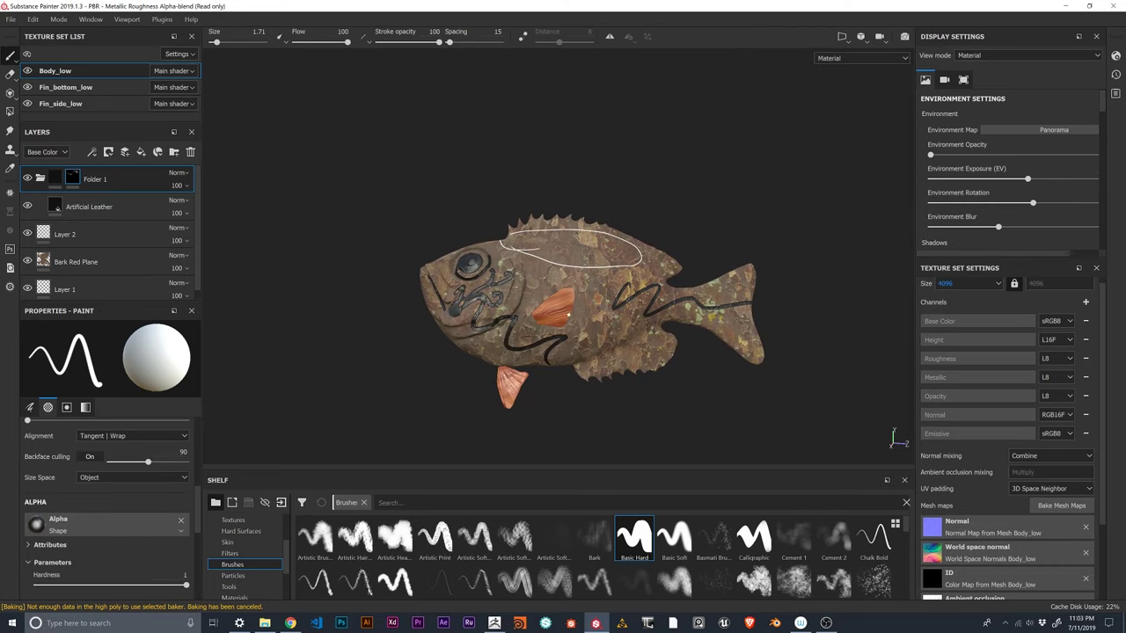
pyautogui.moveTo(693, 270)
pyautogui.keyDown('alt'); pyautogui.mouseDown()
pyautogui.moveTo(530, 349)
pyautogui.moveTo(565, 447)
pyautogui.moveTo(628, 226)
pyautogui.moveTo(599, 310)
pyautogui.moveTo(607, 318)
pyautogui.moveTo(714, 212)
pyautogui.moveTo(596, 396)
pyautogui.moveTo(597, 340)
pyautogui.moveTo(865, 322)
pyautogui.moveTo(674, 311)
pyautogui.moveTo(601, 406)
pyautogui.moveTo(737, 330)
pyautogui.moveTo(726, 373)
pyautogui.moveTo(798, 284)
pyautogui.mouseUp(); pyautogui.keyUp('alt')
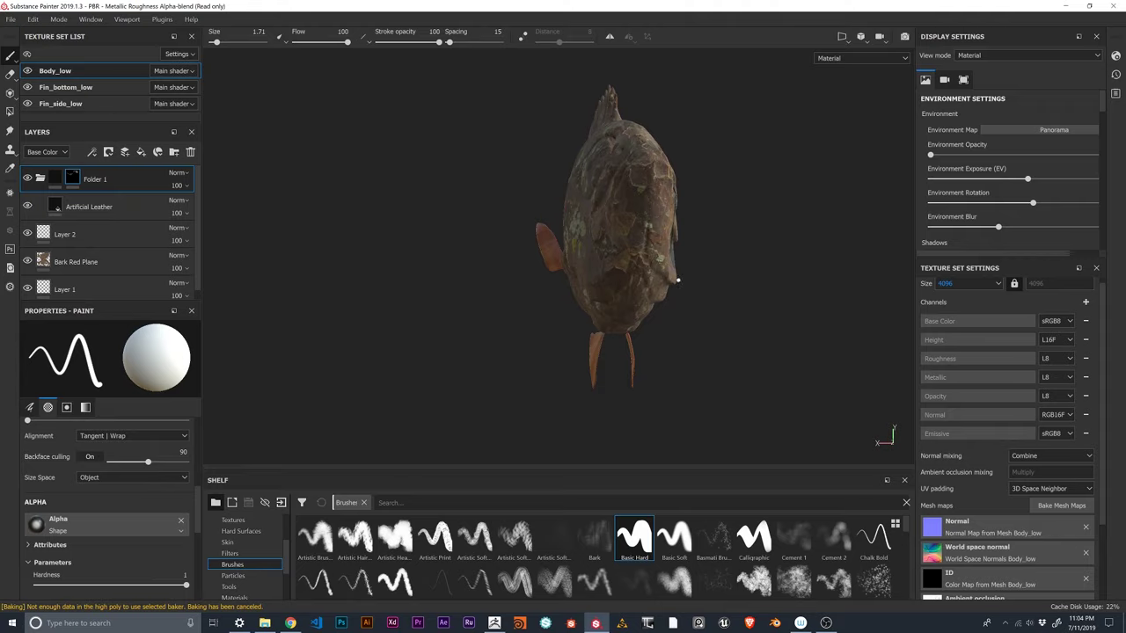